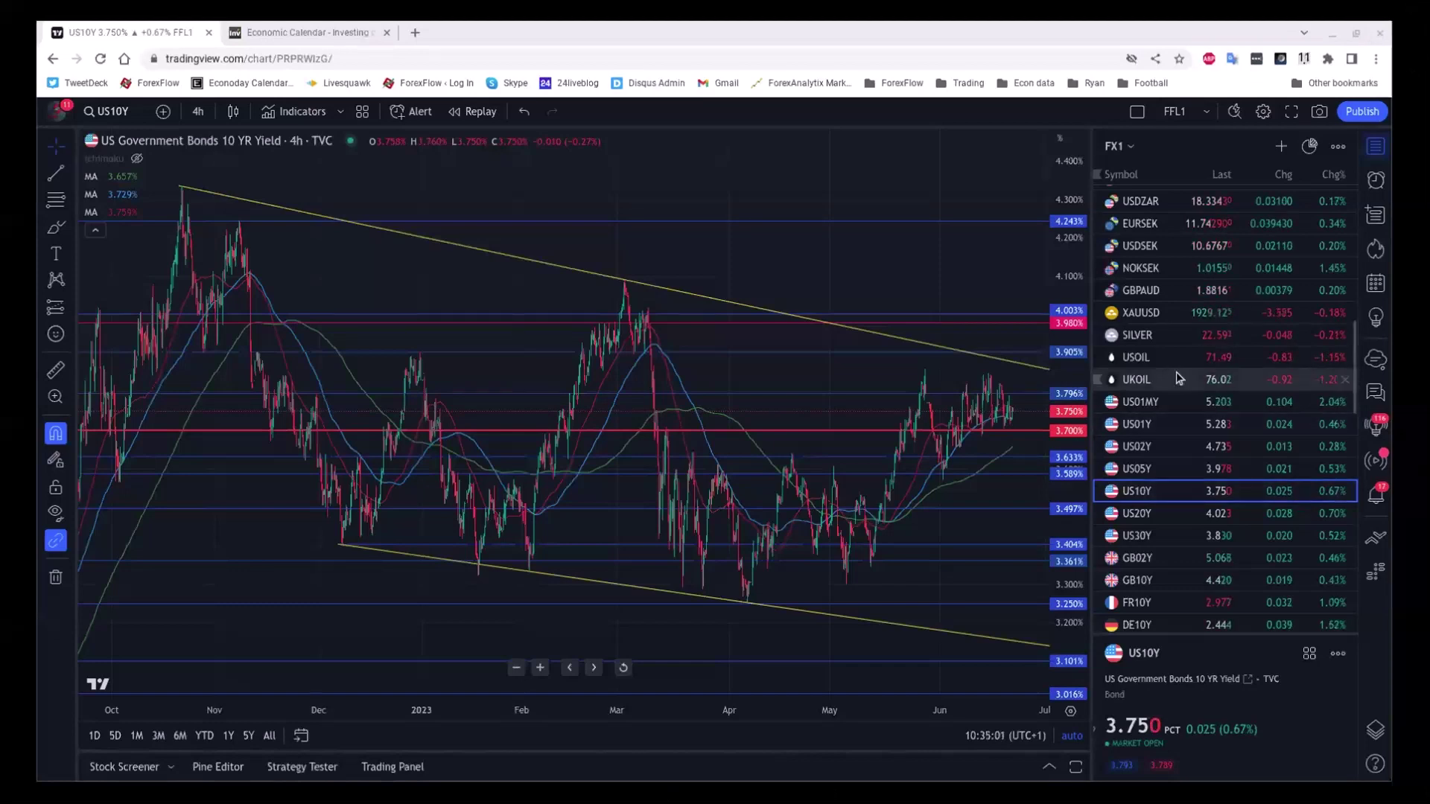
Load the EURCHF 4-hour chart from the FX1 watchlist, with its levels and moving averages
scroll(1176, 405, up, 5)
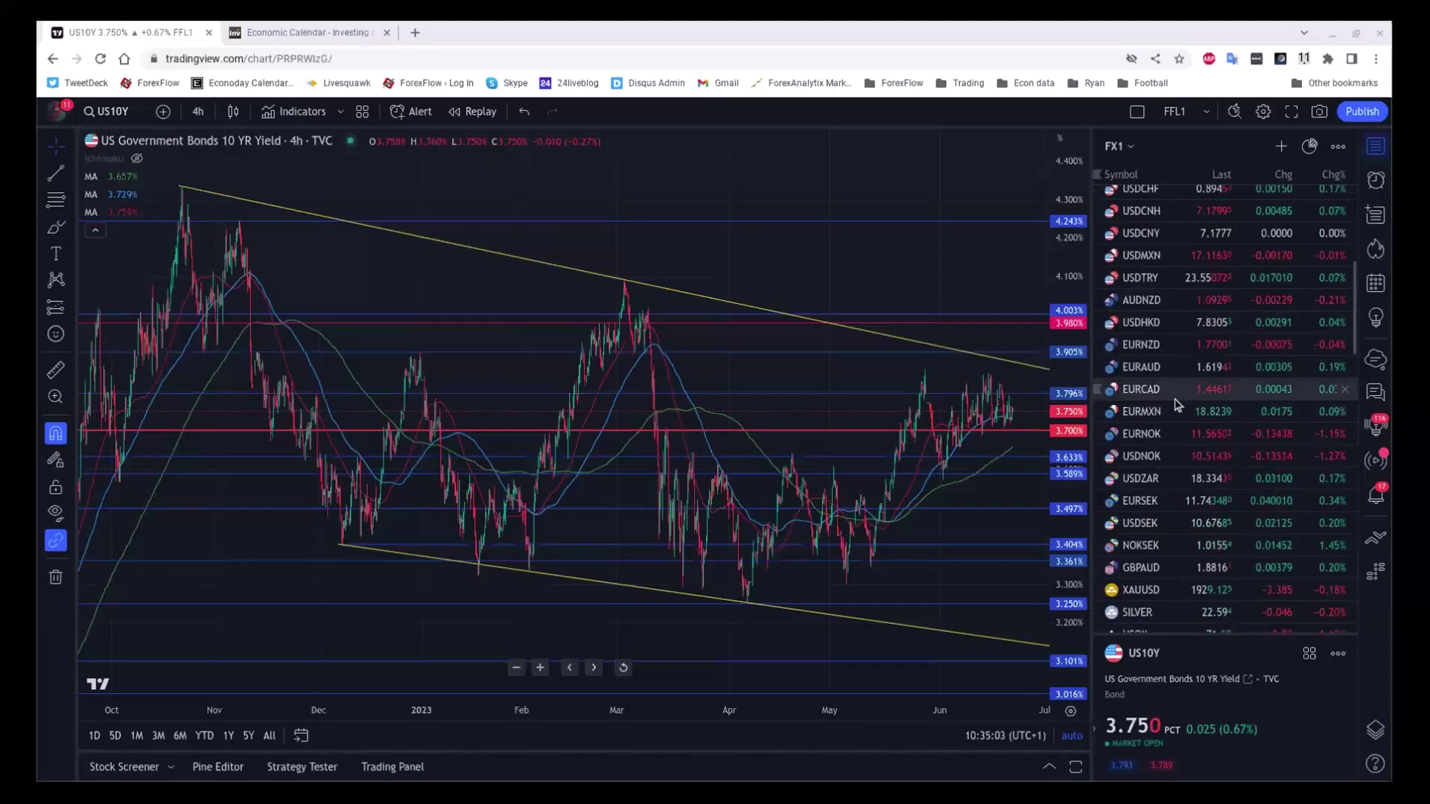
scroll(1176, 405, up, 2)
scroll(1176, 405, up, 1)
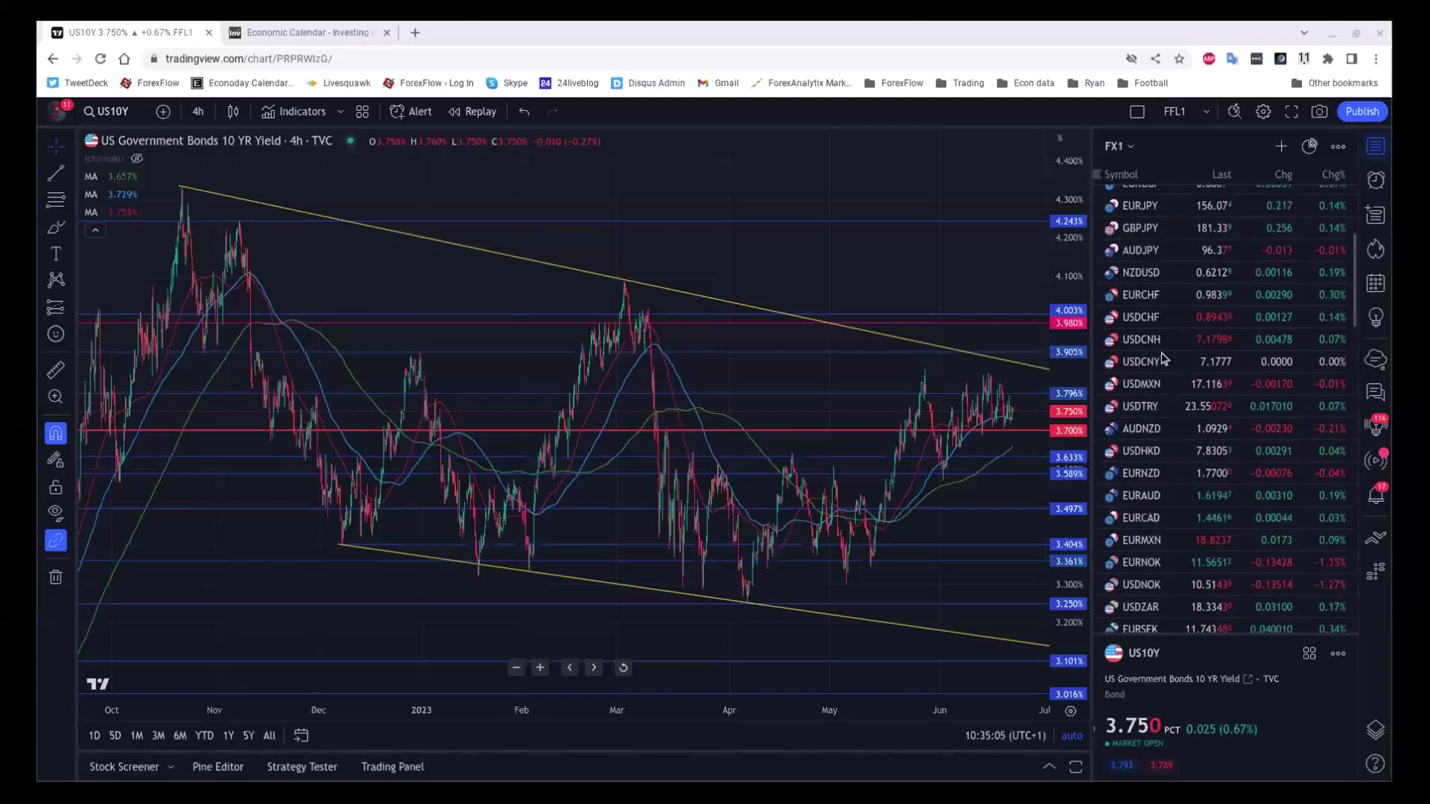
click(1159, 296)
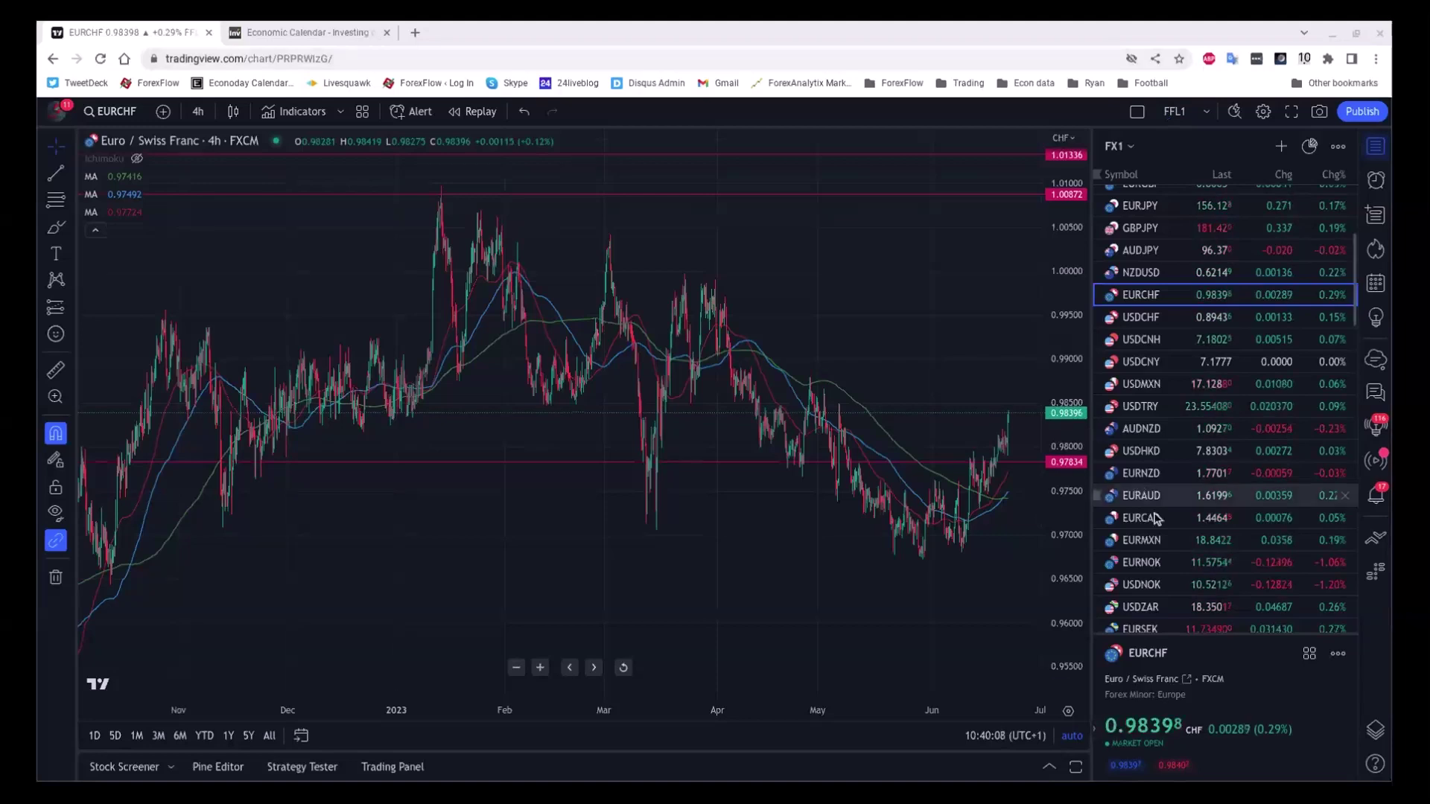
Pass through EURNOK and settle on the USDNOK 4-hour OANDA chart in FX1
click(1171, 563)
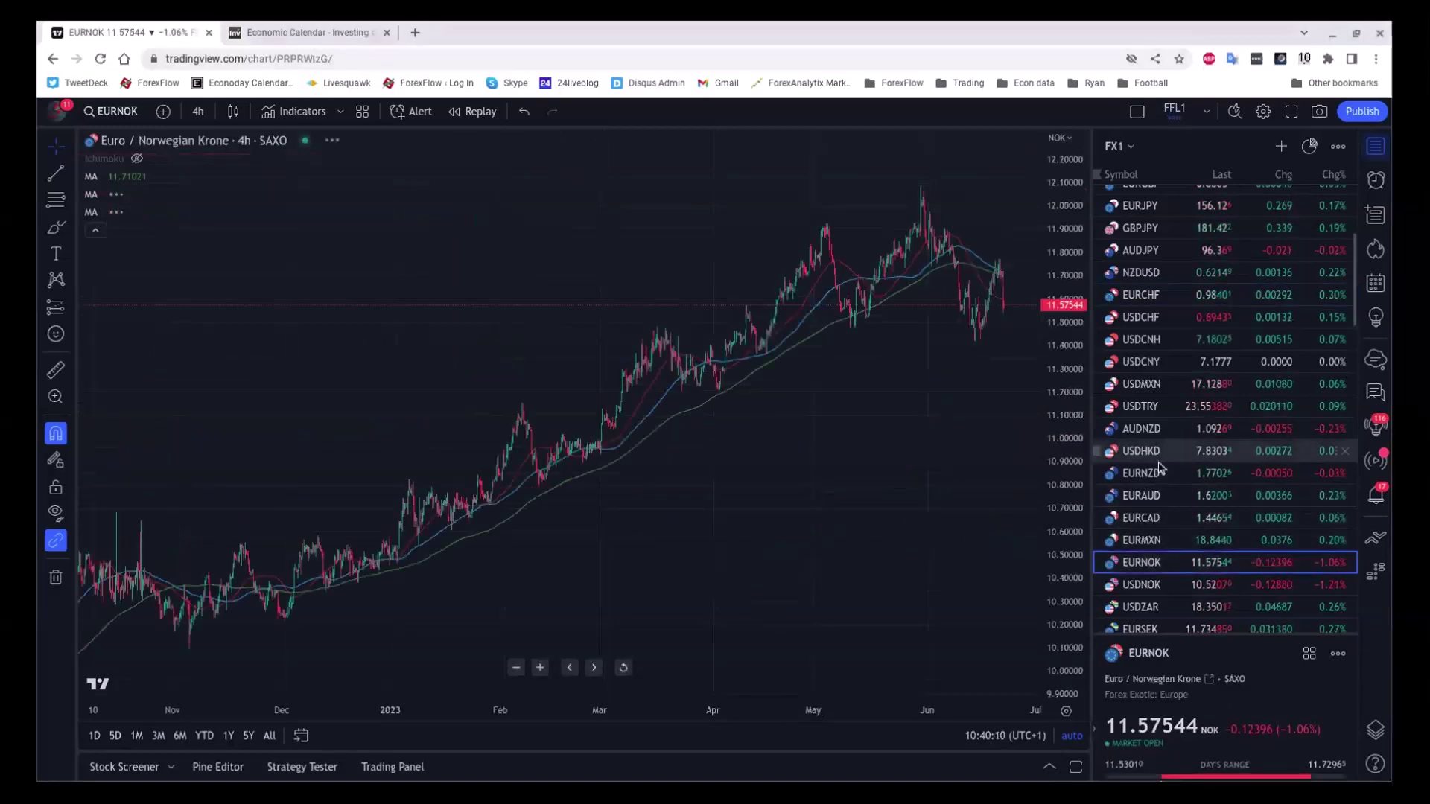
click(1172, 594)
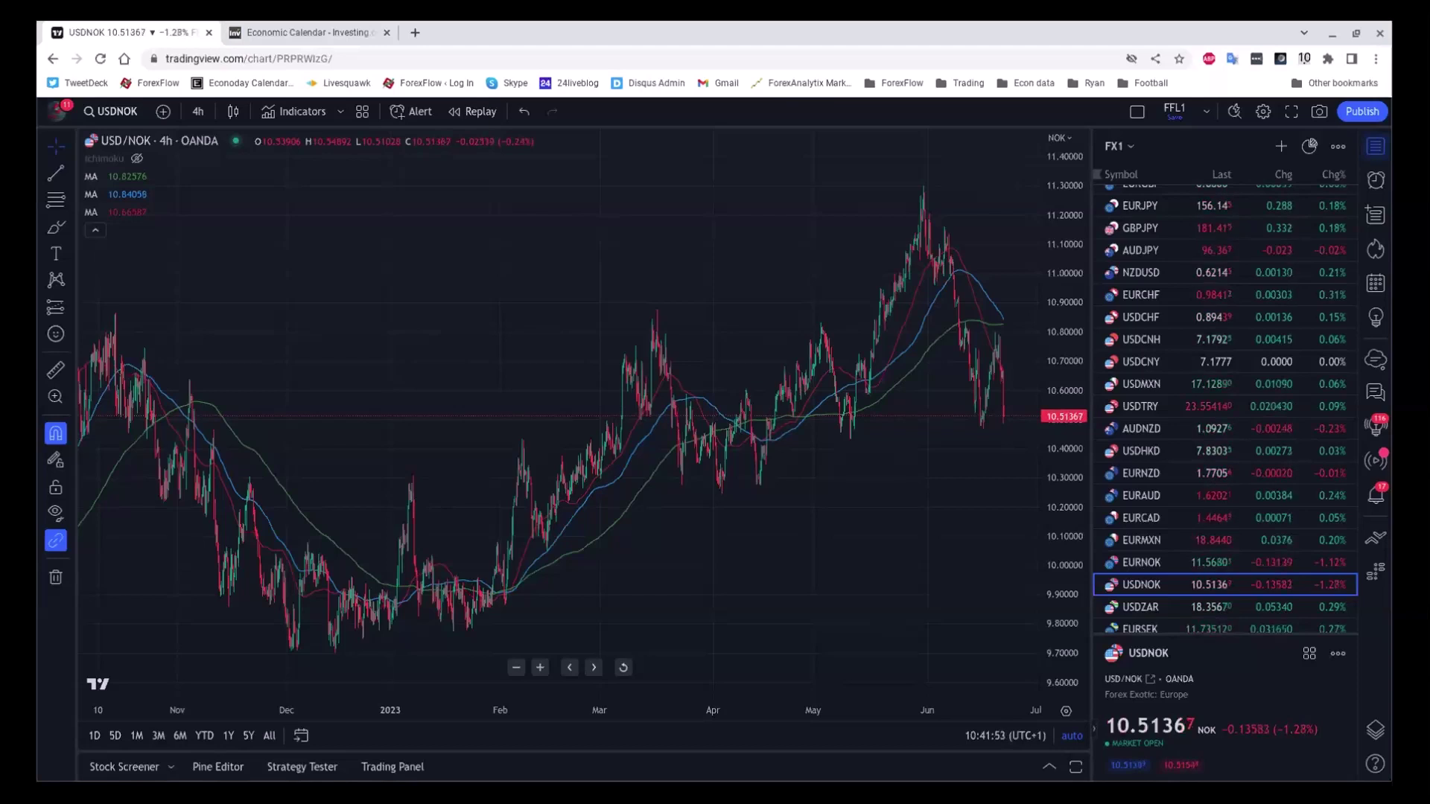
Load the EURNOK 4-hour chart showing its Fibonacci levels and rising trendline
click(1185, 558)
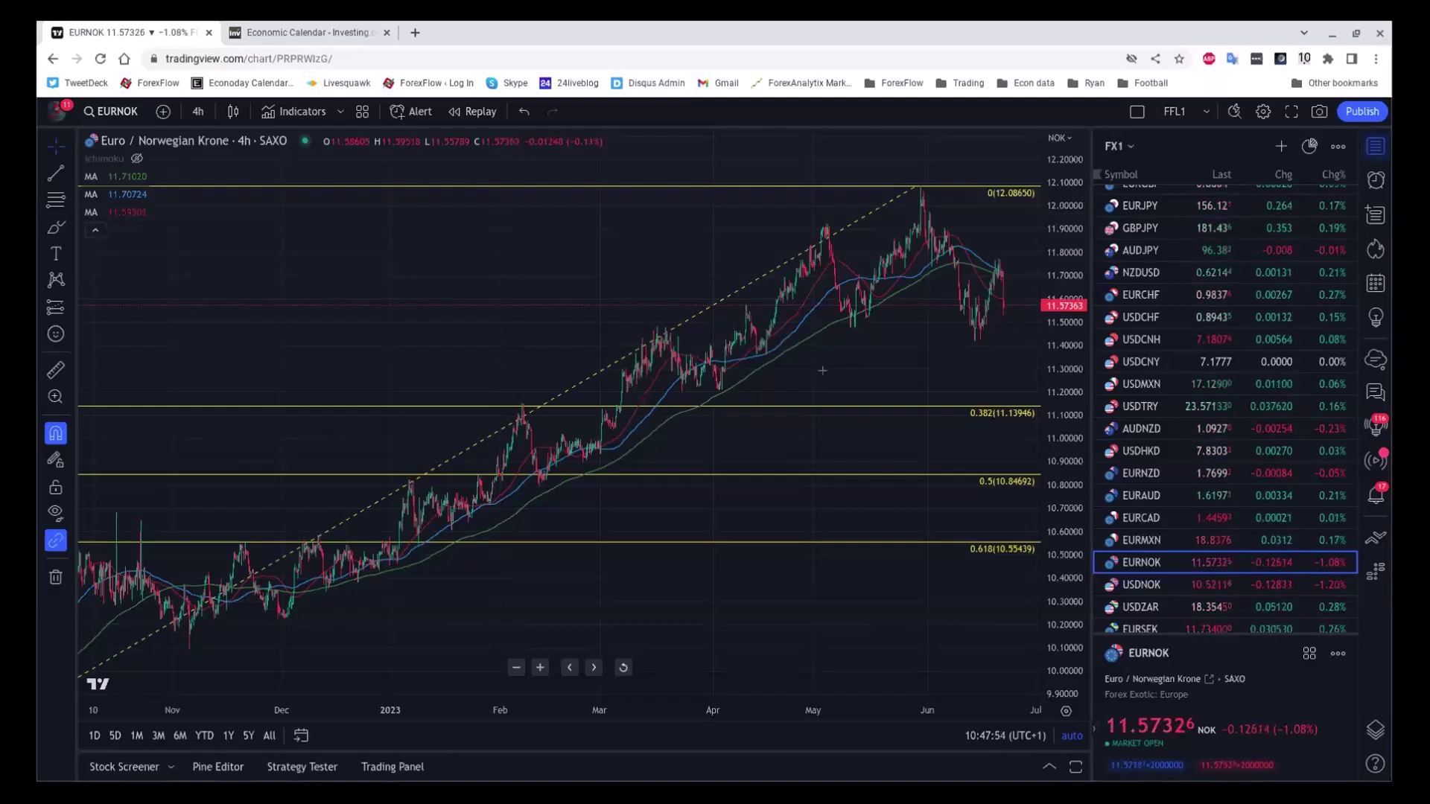
scroll(1189, 370, down, 4)
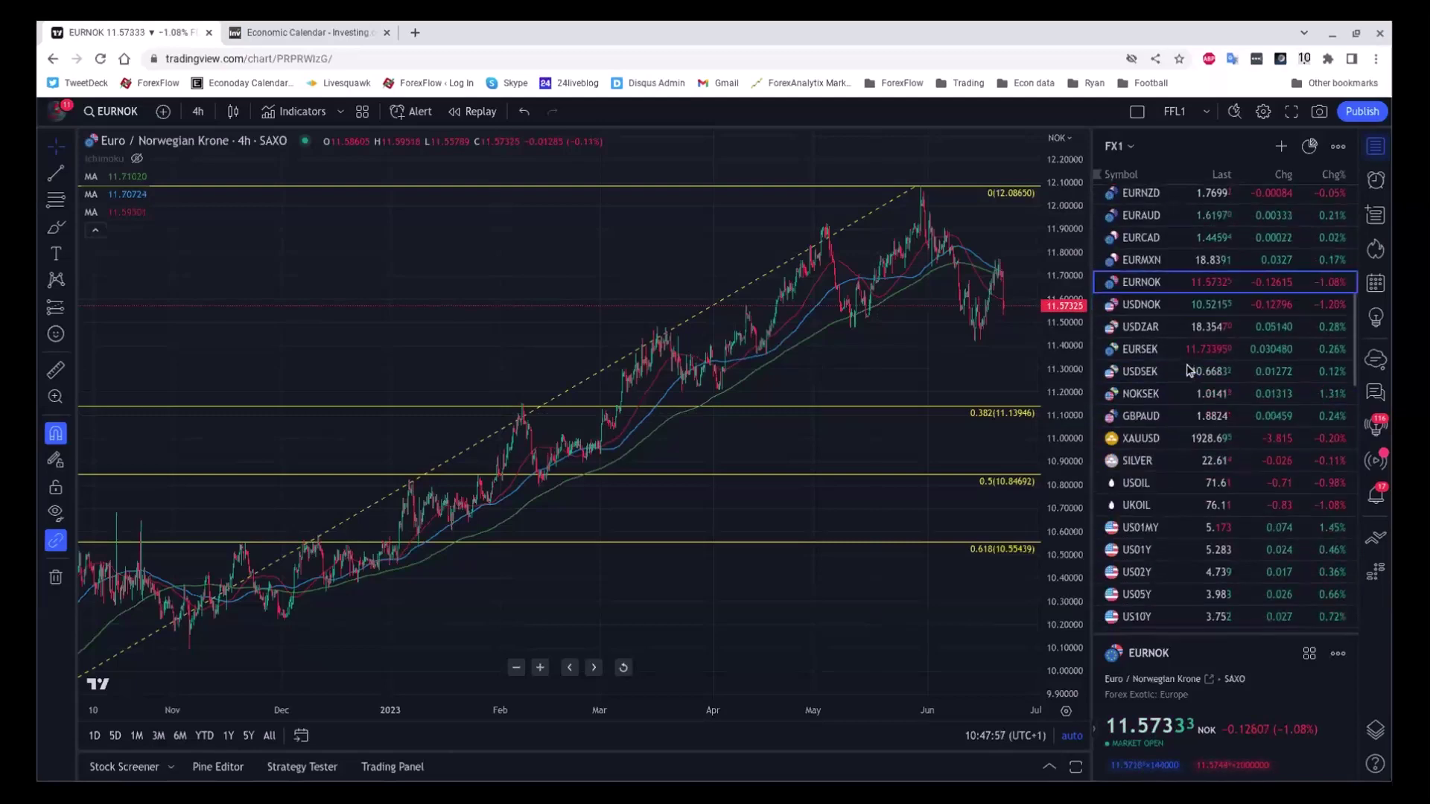
scroll(1188, 370, down, 1)
Load the US10Y 4-hour yield chart at 3.754% inside its descending channel
click(1168, 526)
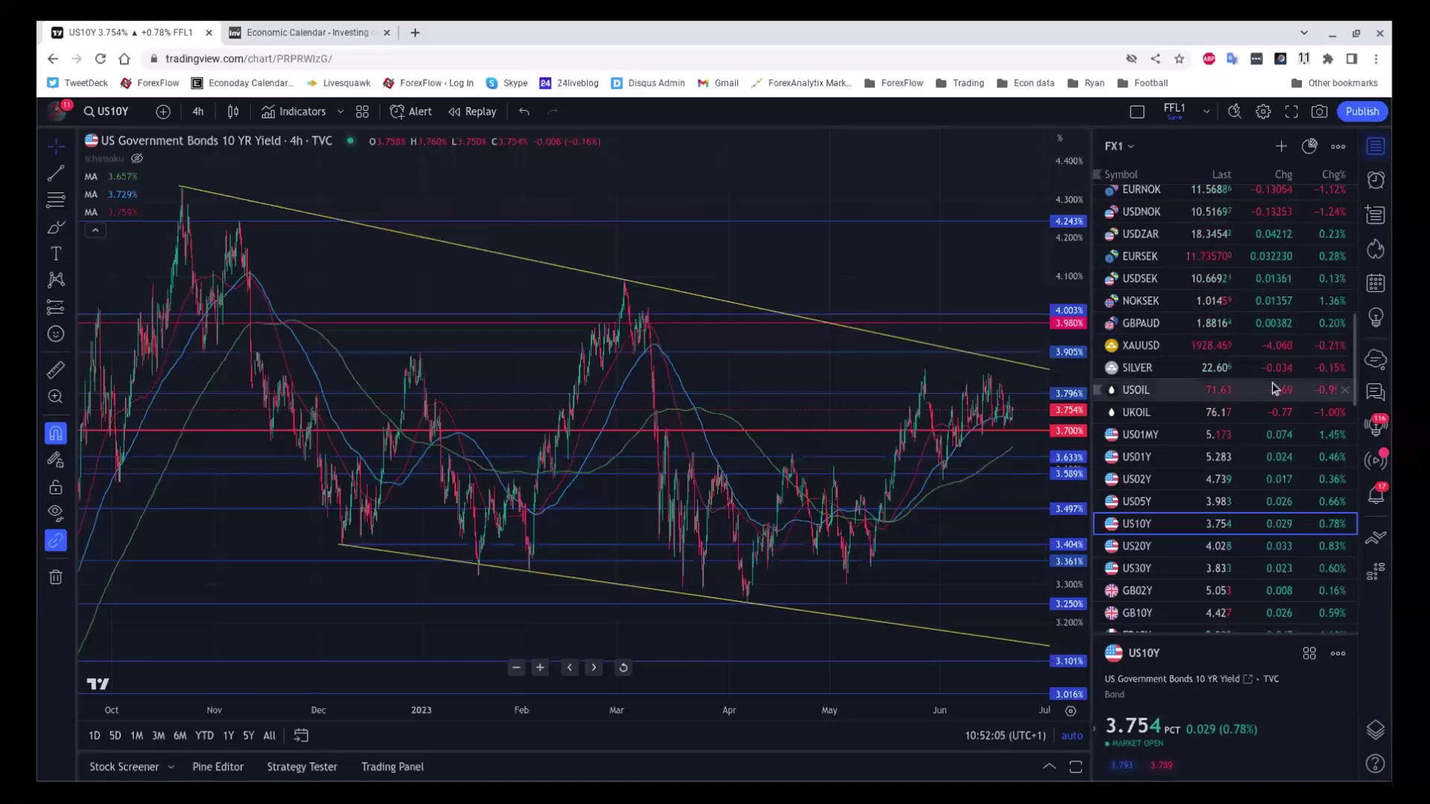
scroll(1157, 347, up, 10)
scroll(1157, 347, up, 2)
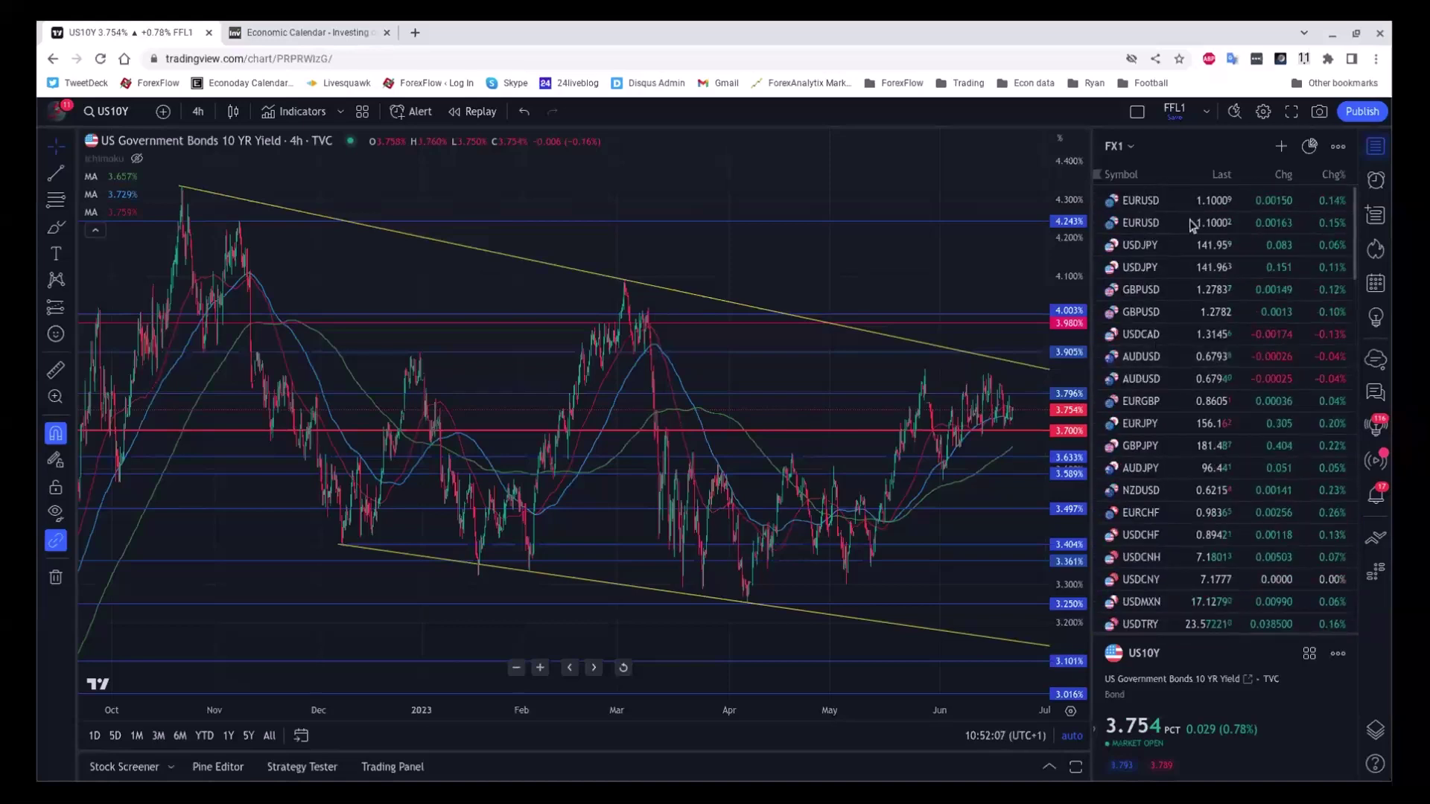
Switch to the ICE-sourced USDJPY chart and set its interval to 1 day
click(1183, 245)
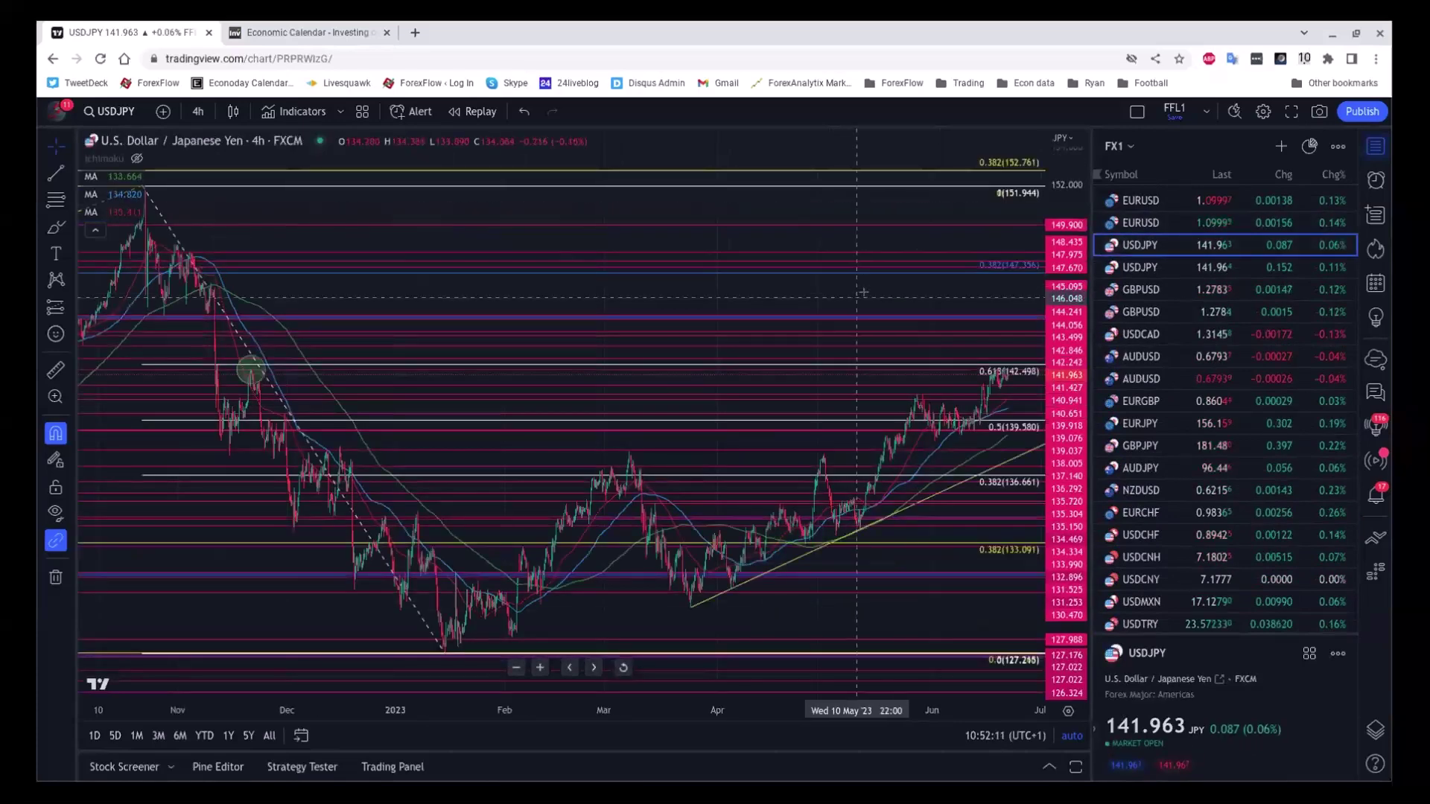
drag(861, 290, 817, 297)
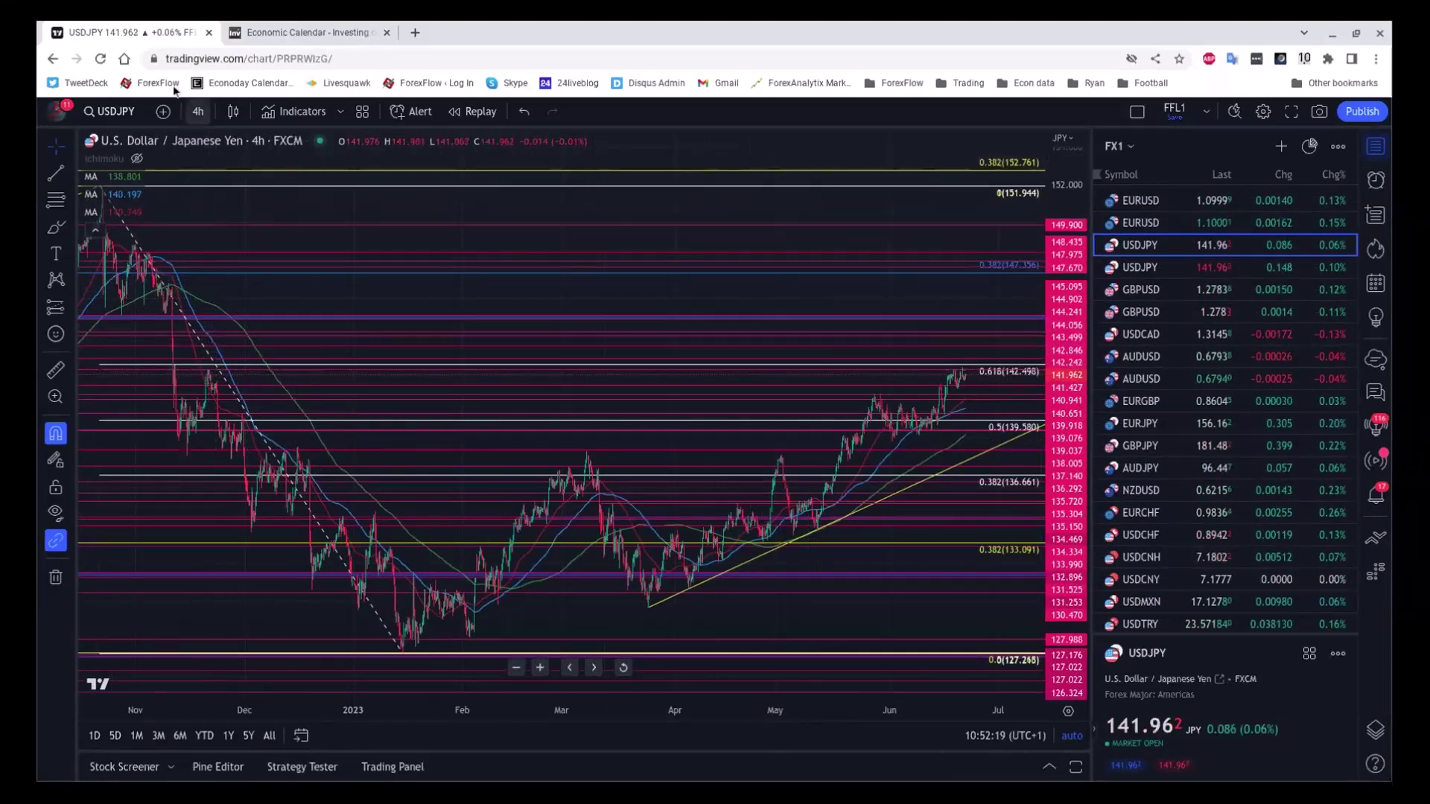
click(1179, 272)
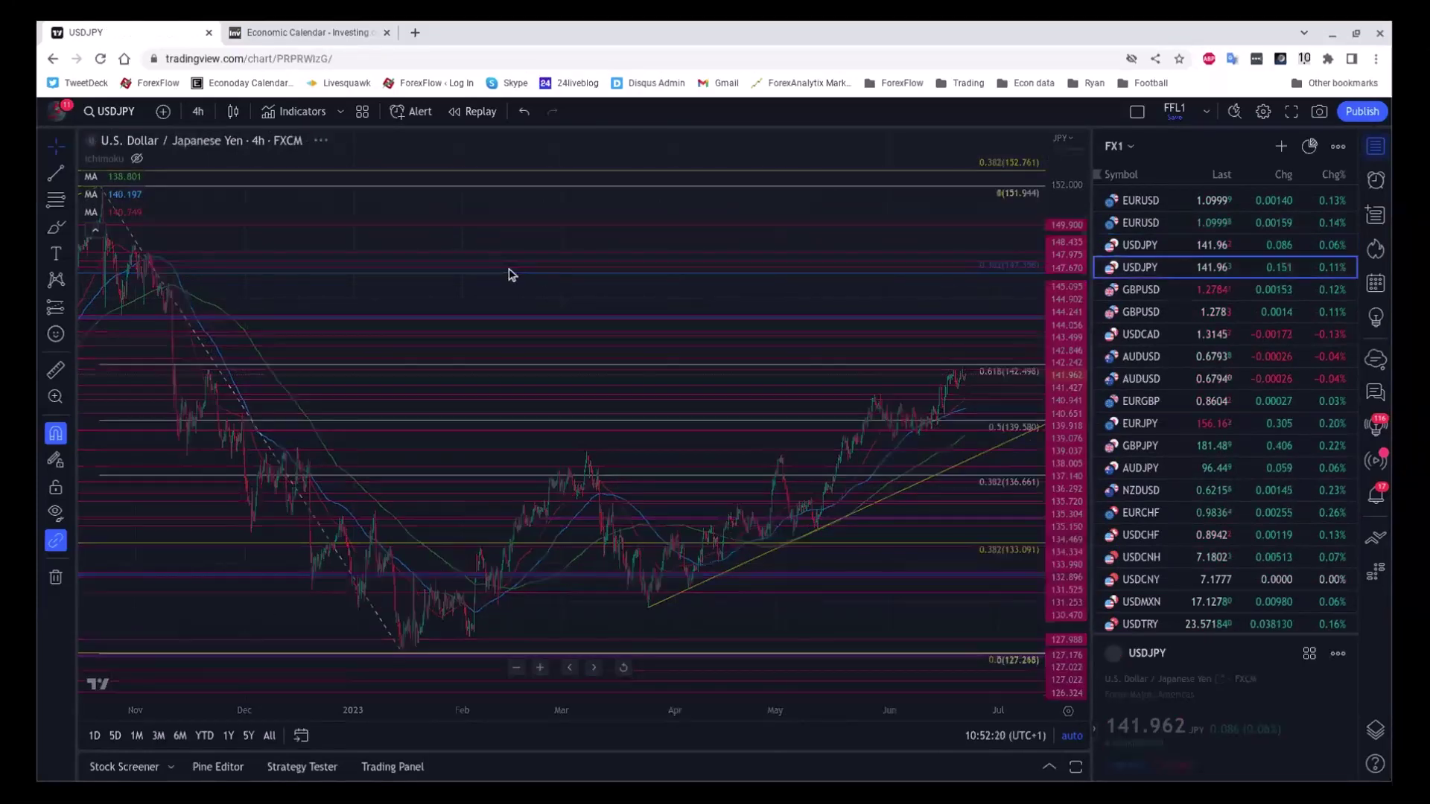
click(198, 111)
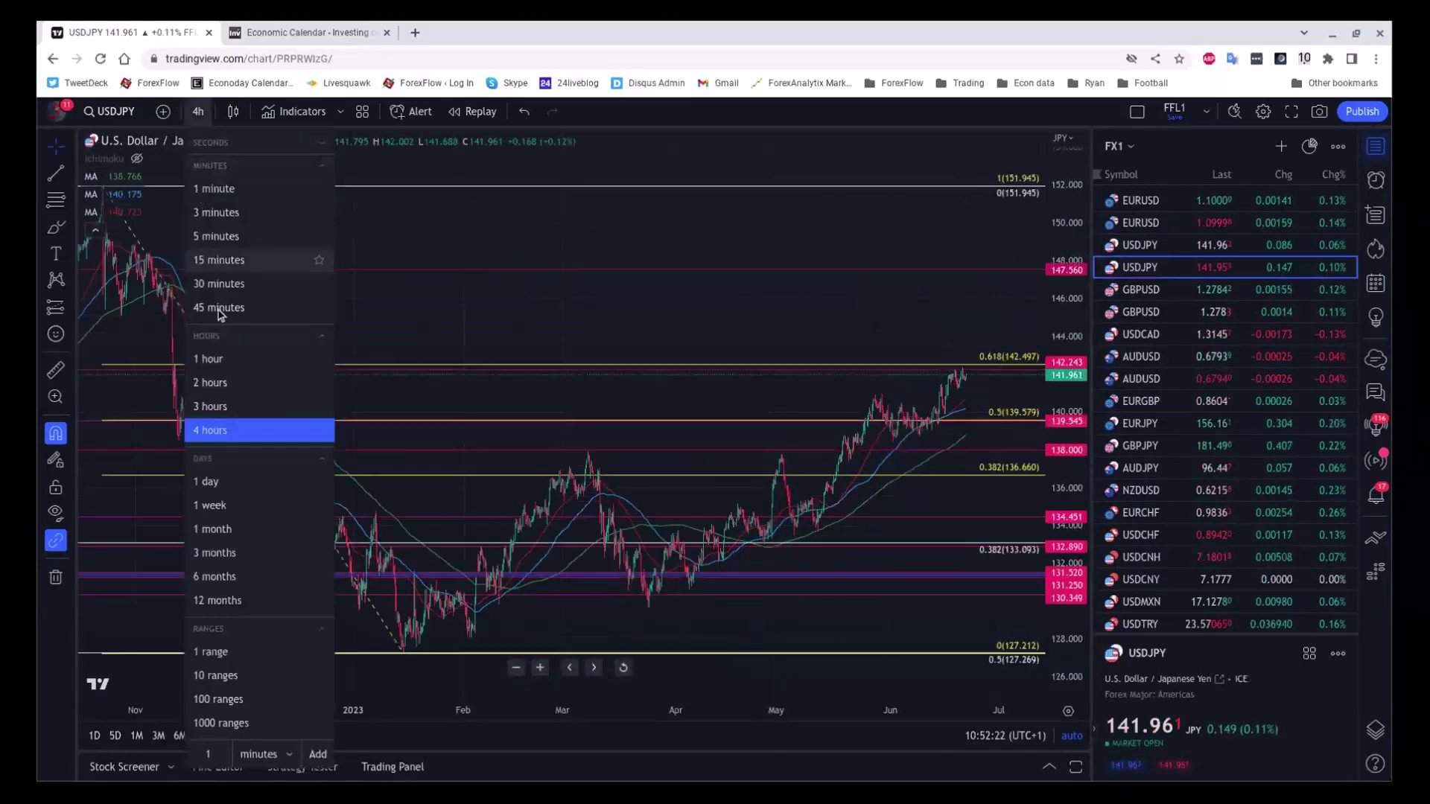
click(207, 485)
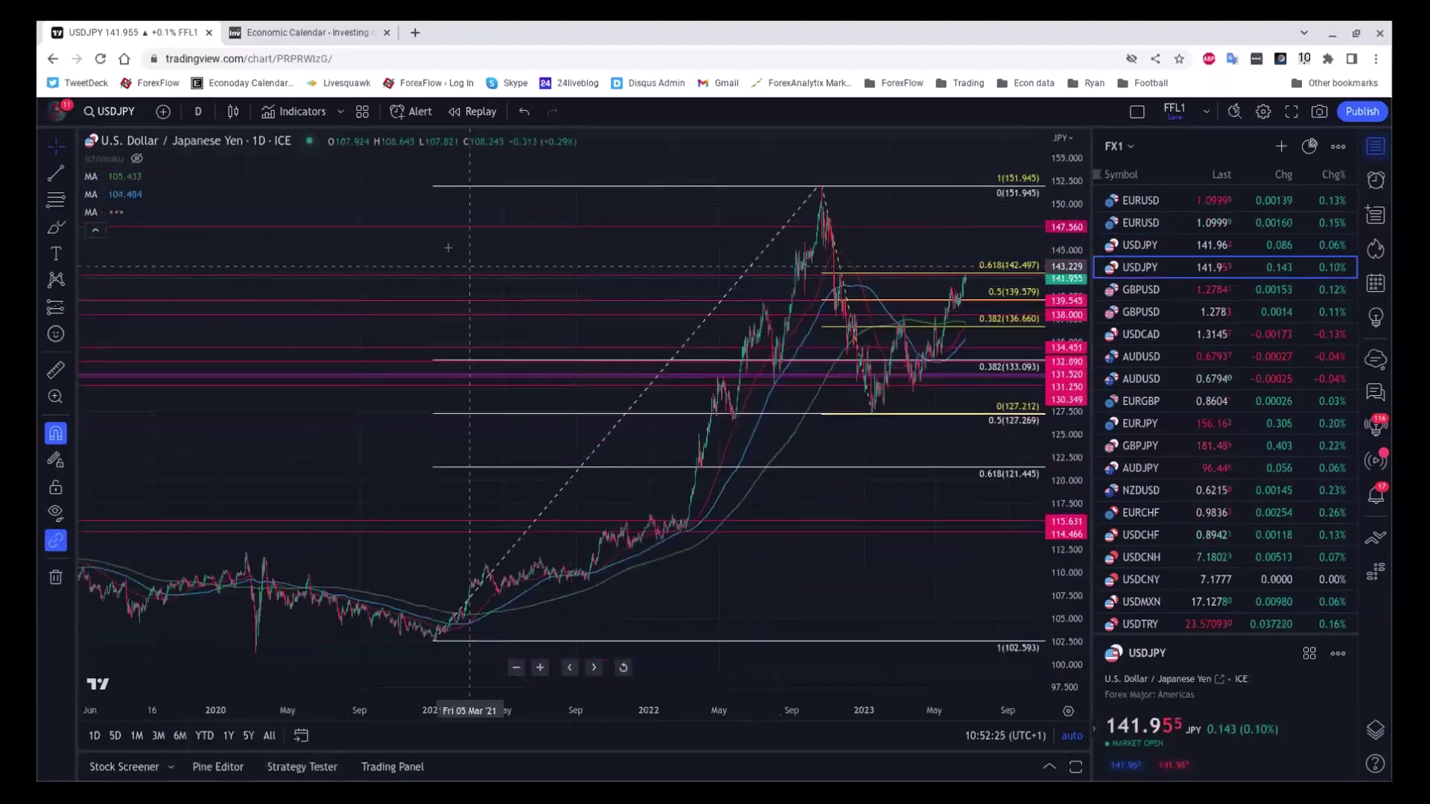
scroll(448, 248, up, 2)
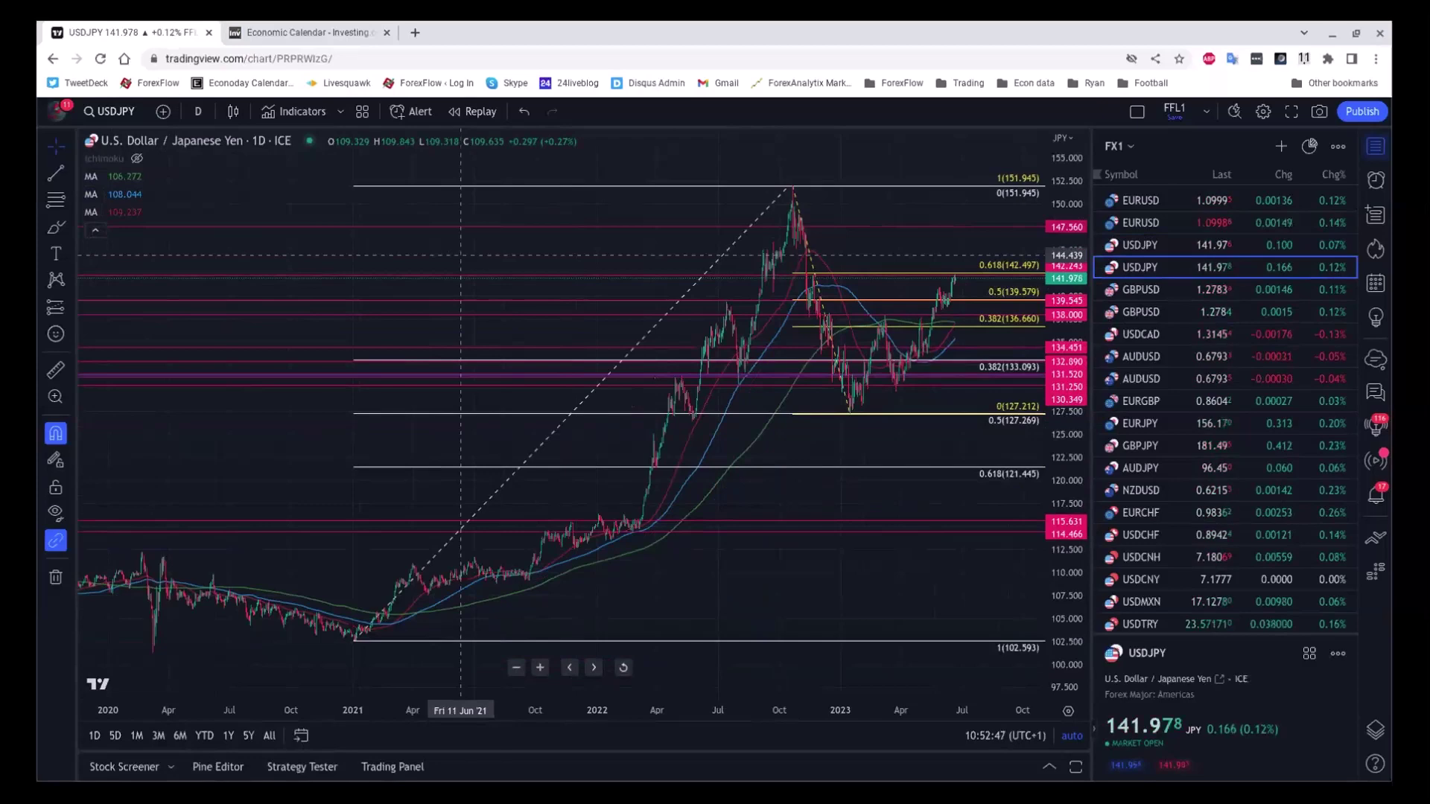
Cycle through the EURJPY, GBPJPY and AUDJPY daily charts, finishing back on EURJPY
click(1195, 425)
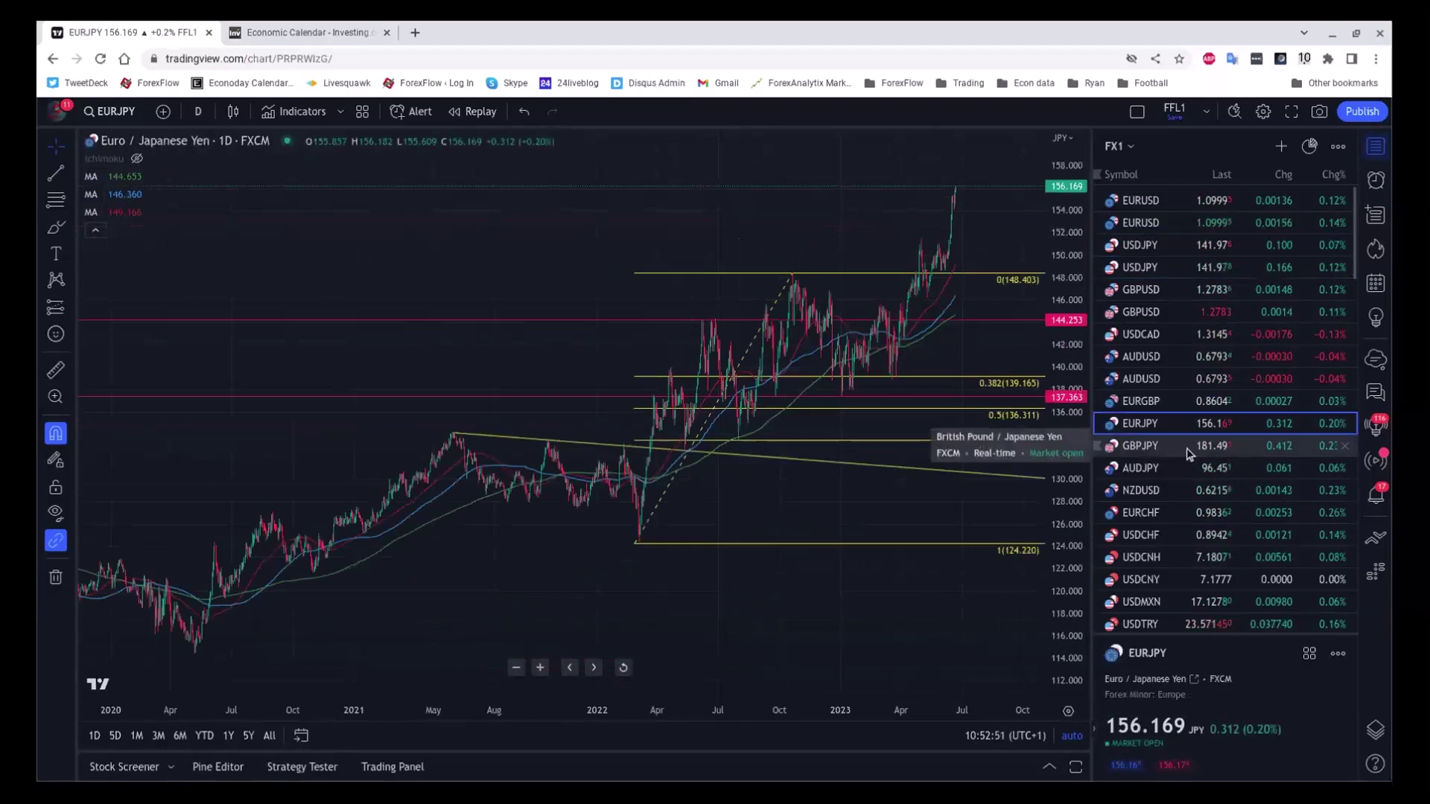
click(1188, 450)
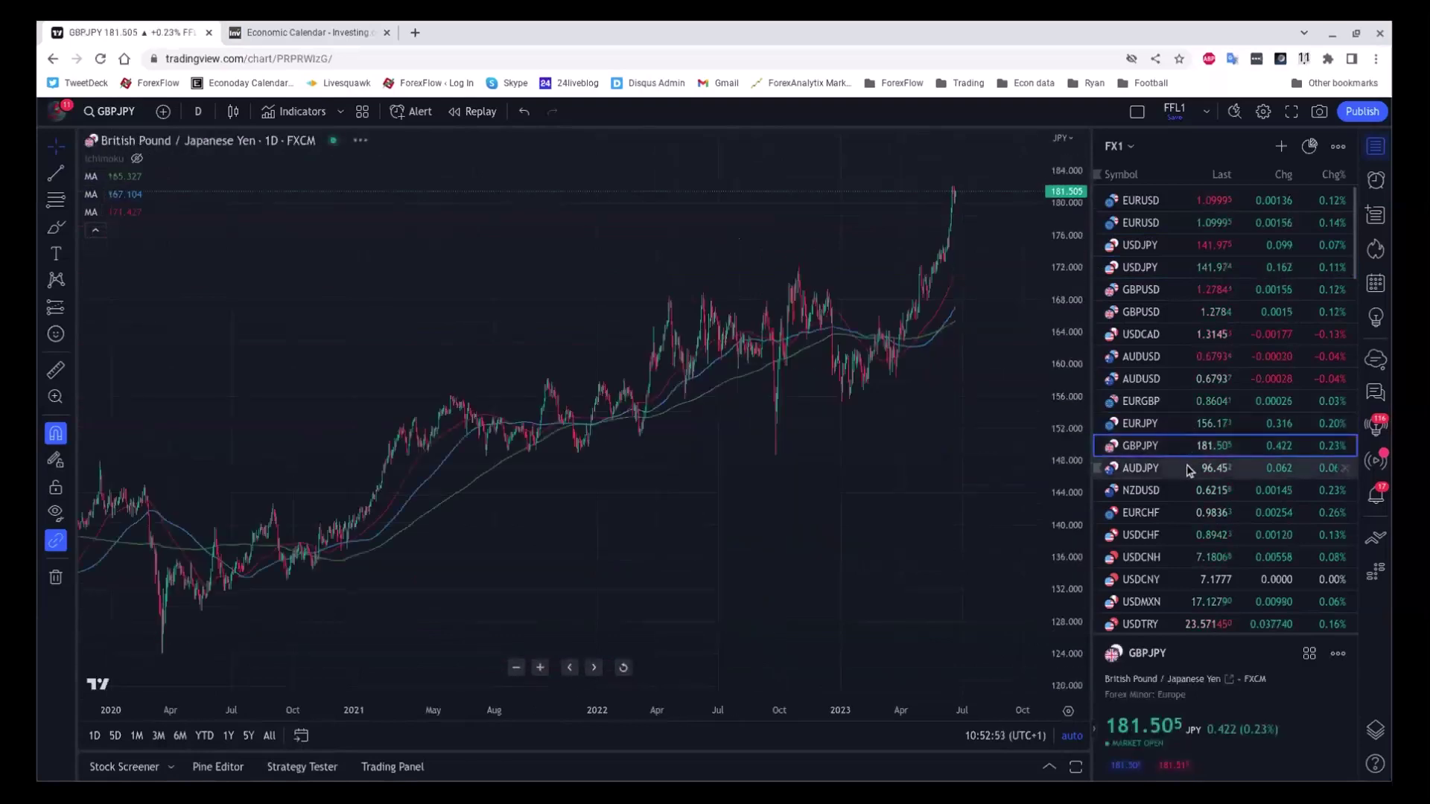
click(1185, 470)
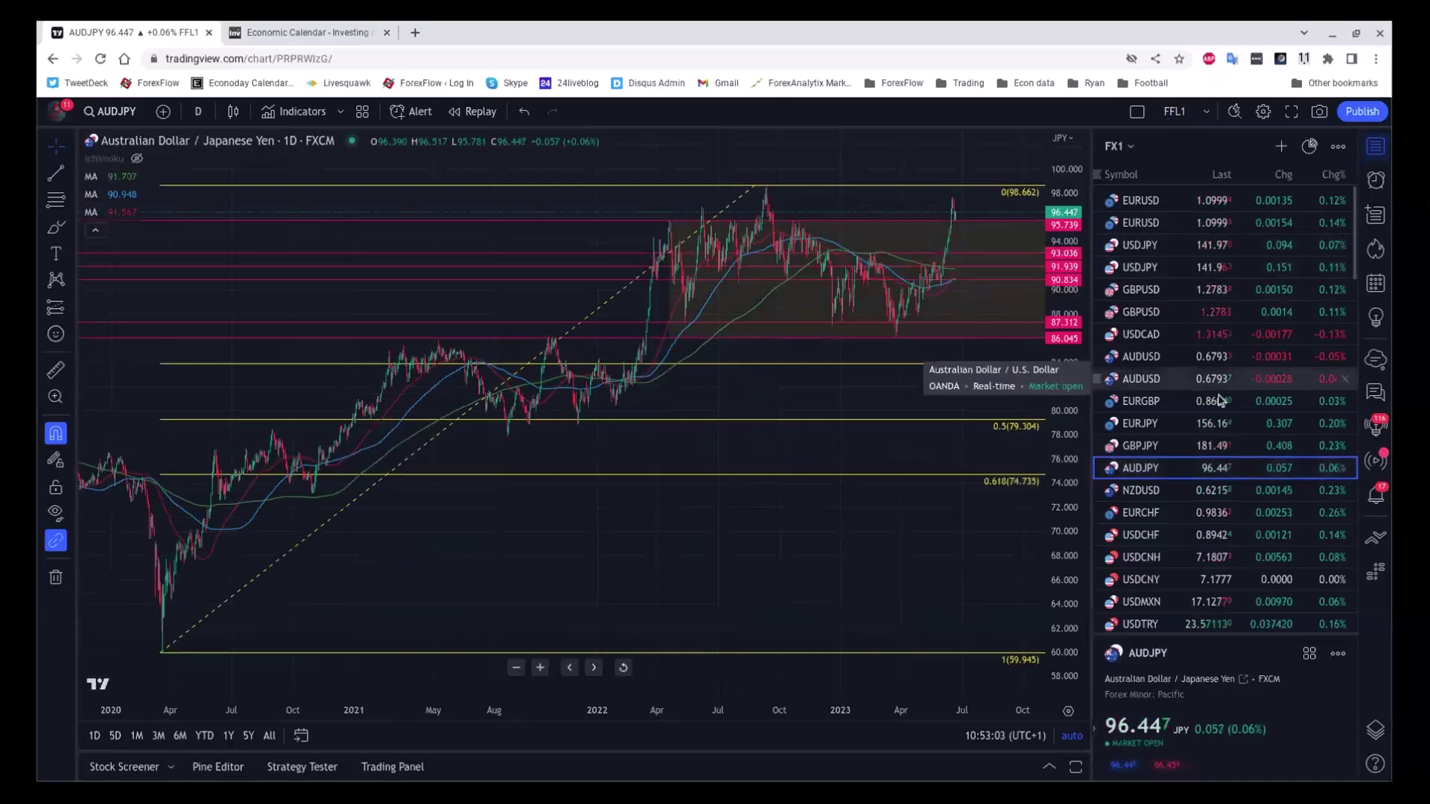
click(1190, 424)
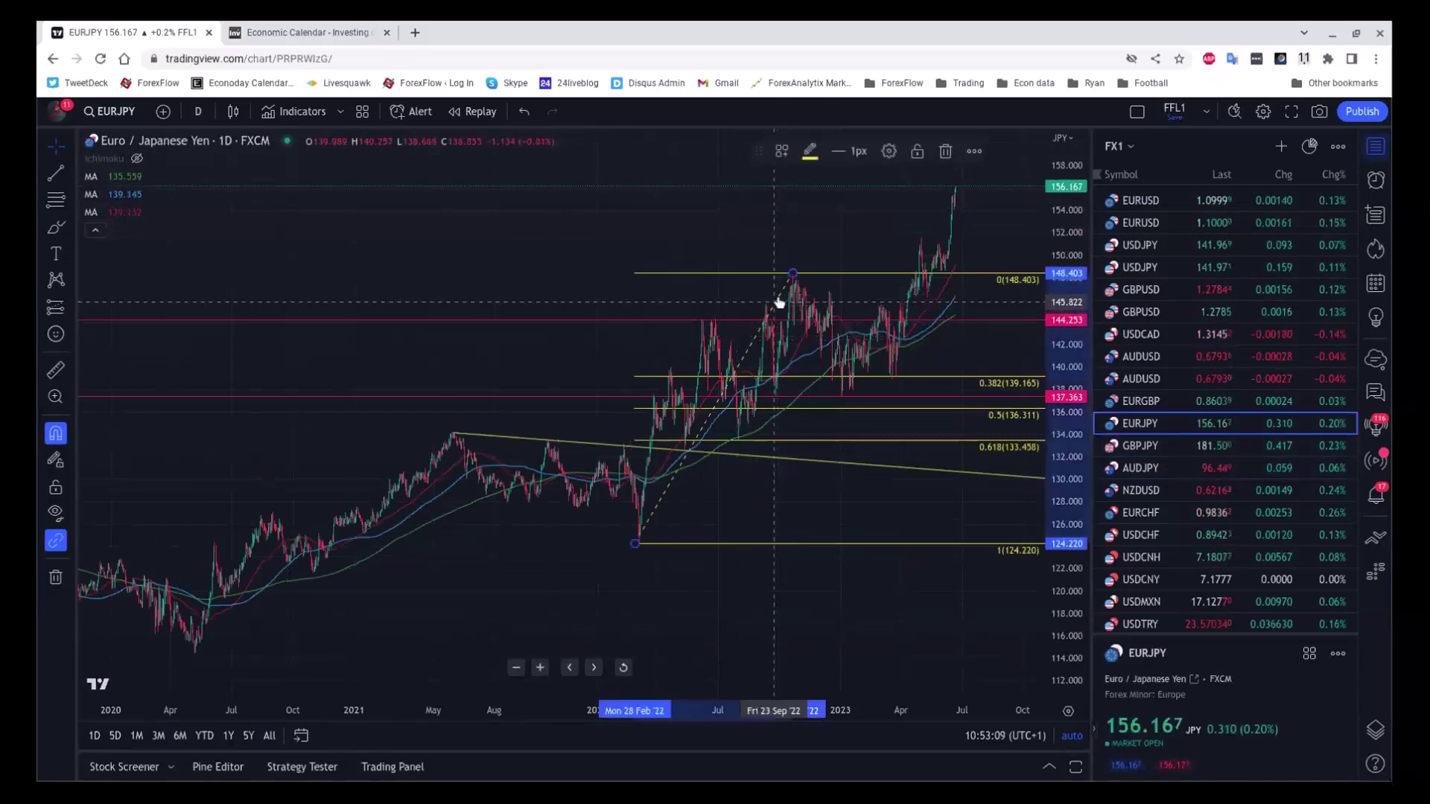
Delete the selected Fibonacci retracement and put EURJPY on the 1-month interval
key(Delete)
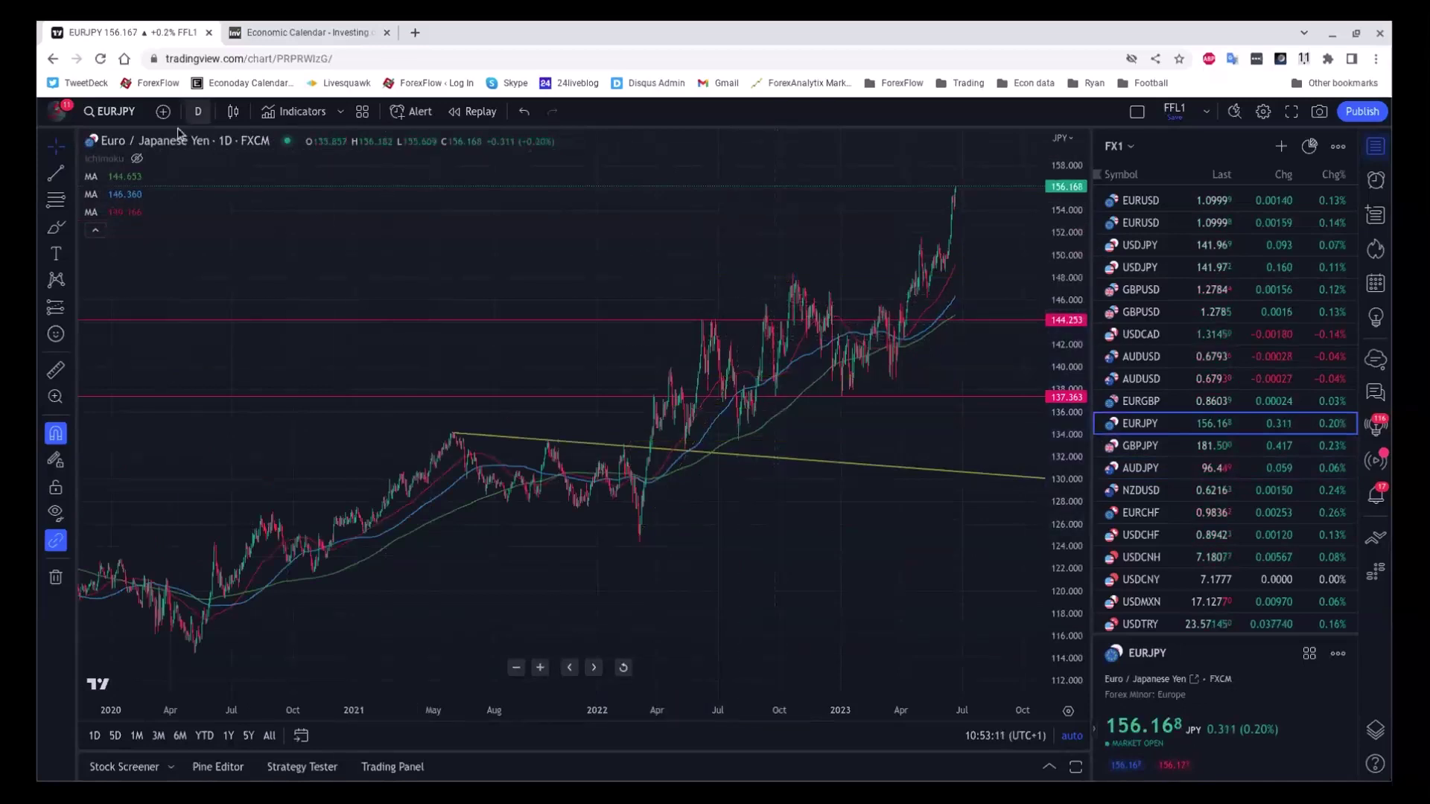
click(198, 111)
click(235, 526)
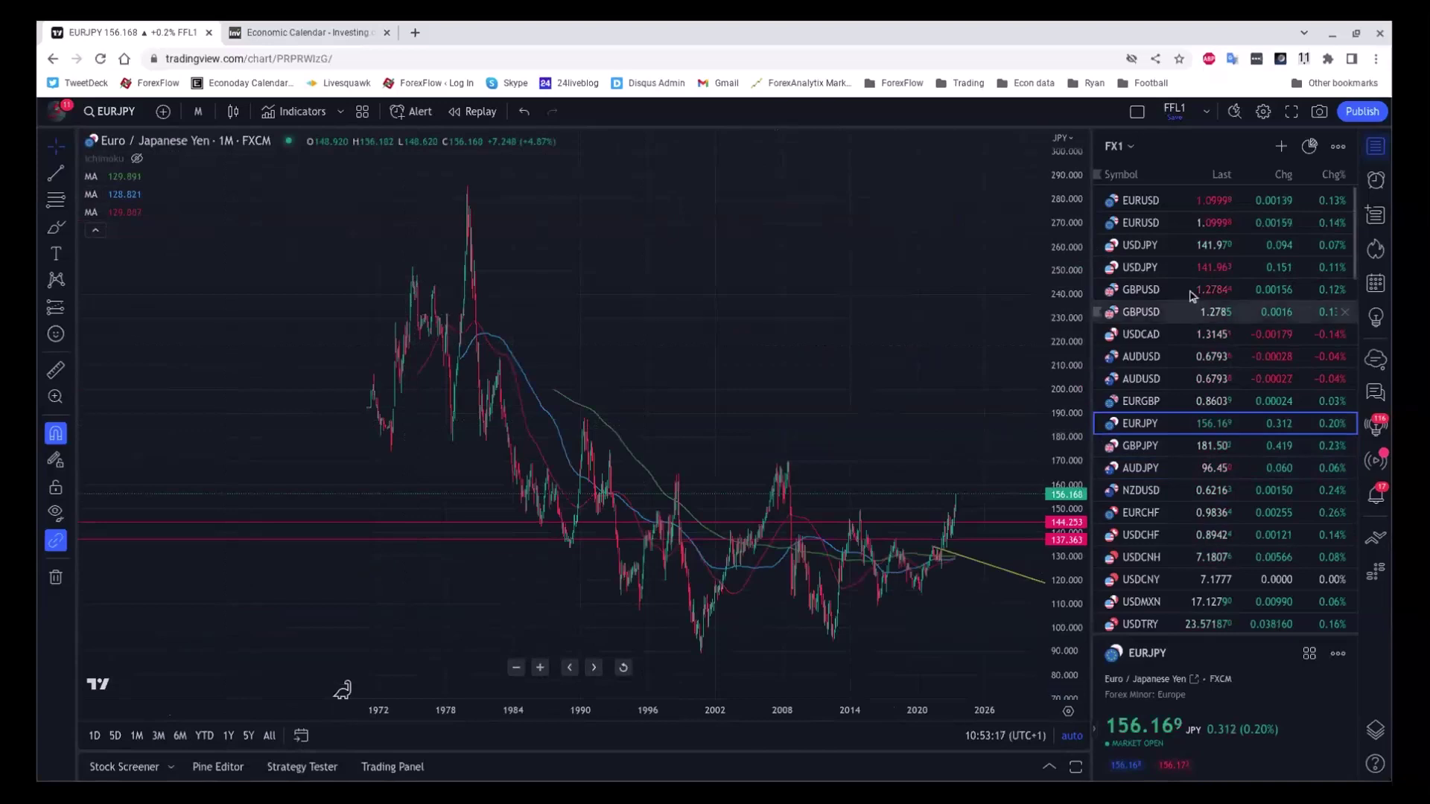
scroll(1191, 304, down, 2)
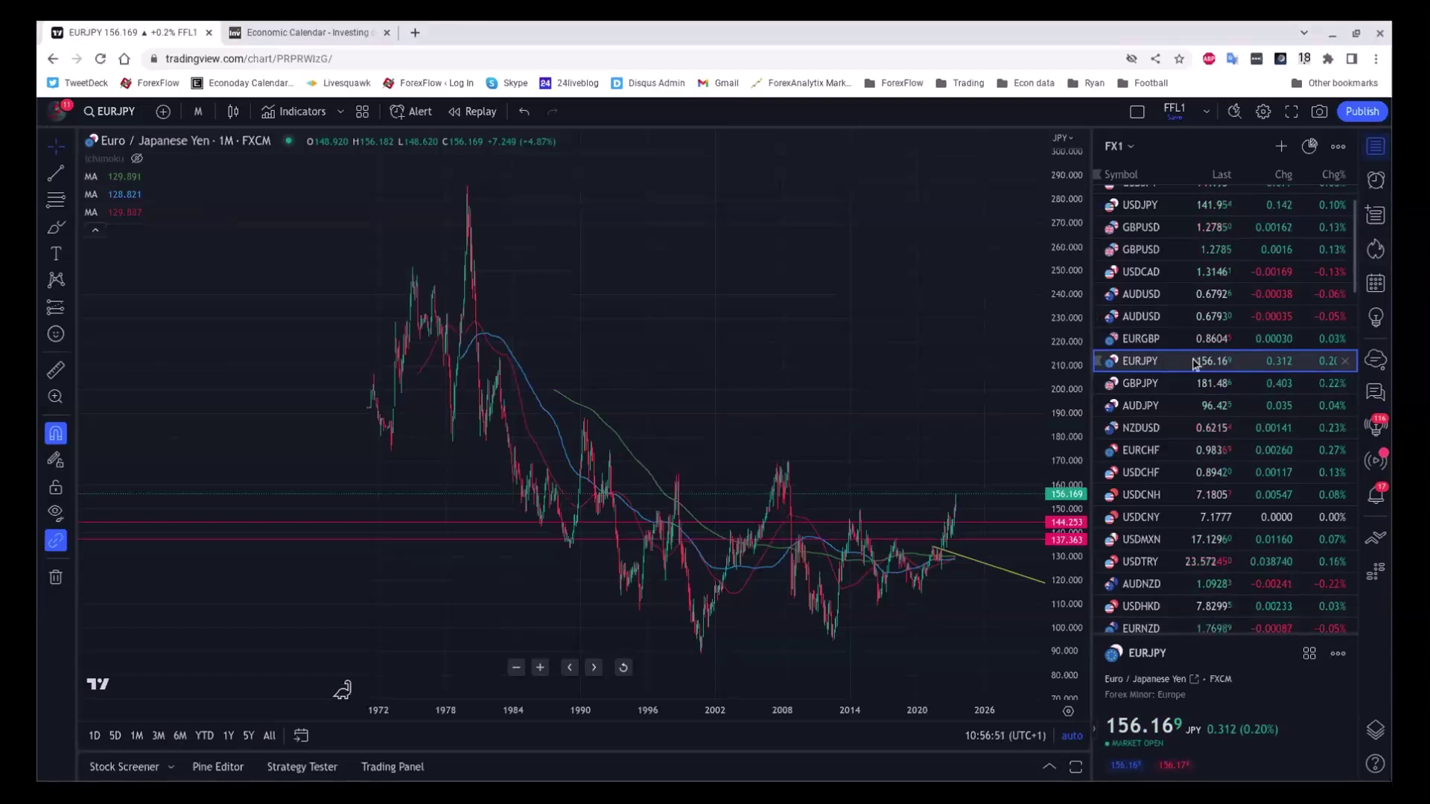
Change the chart interval to 15-minute candles
click(198, 111)
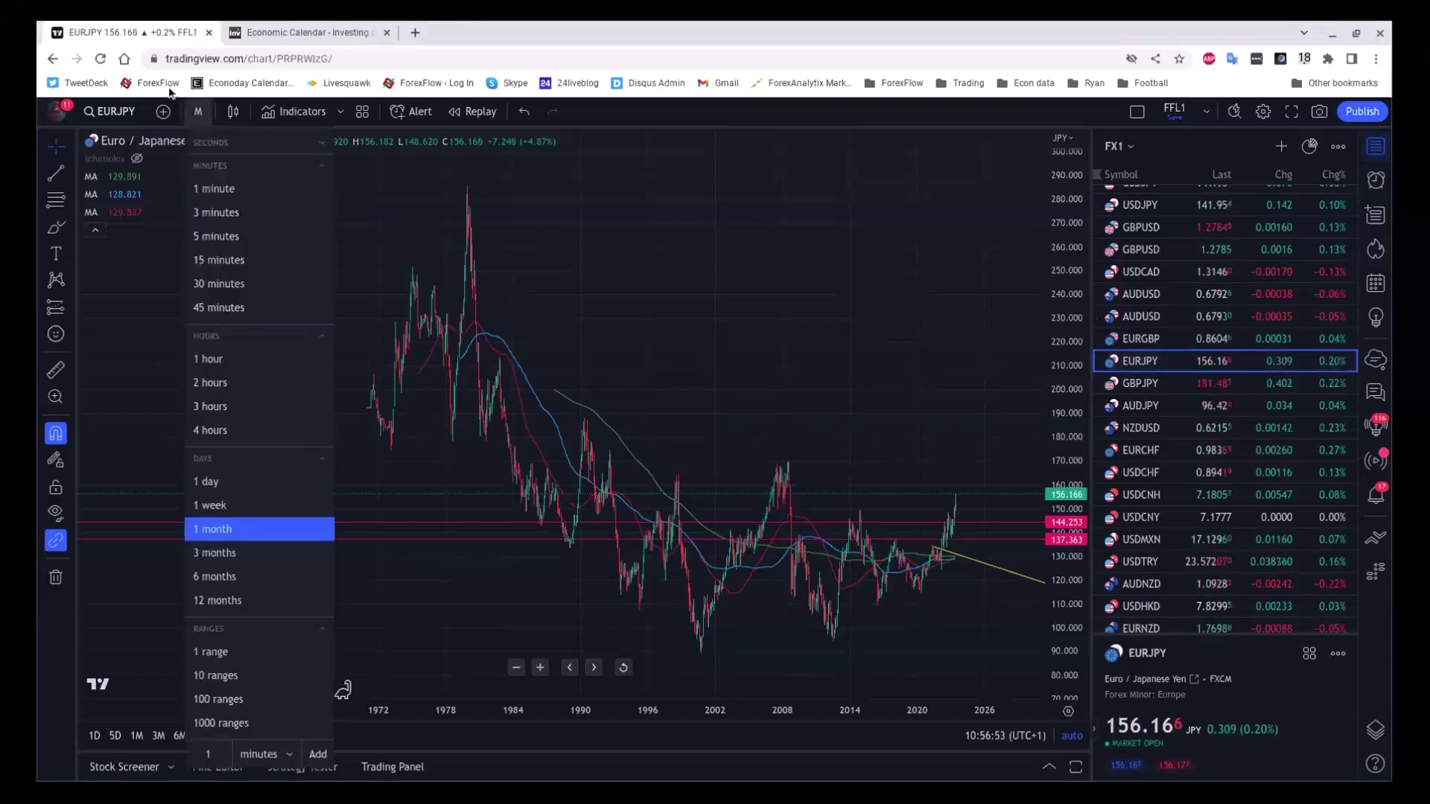
click(218, 259)
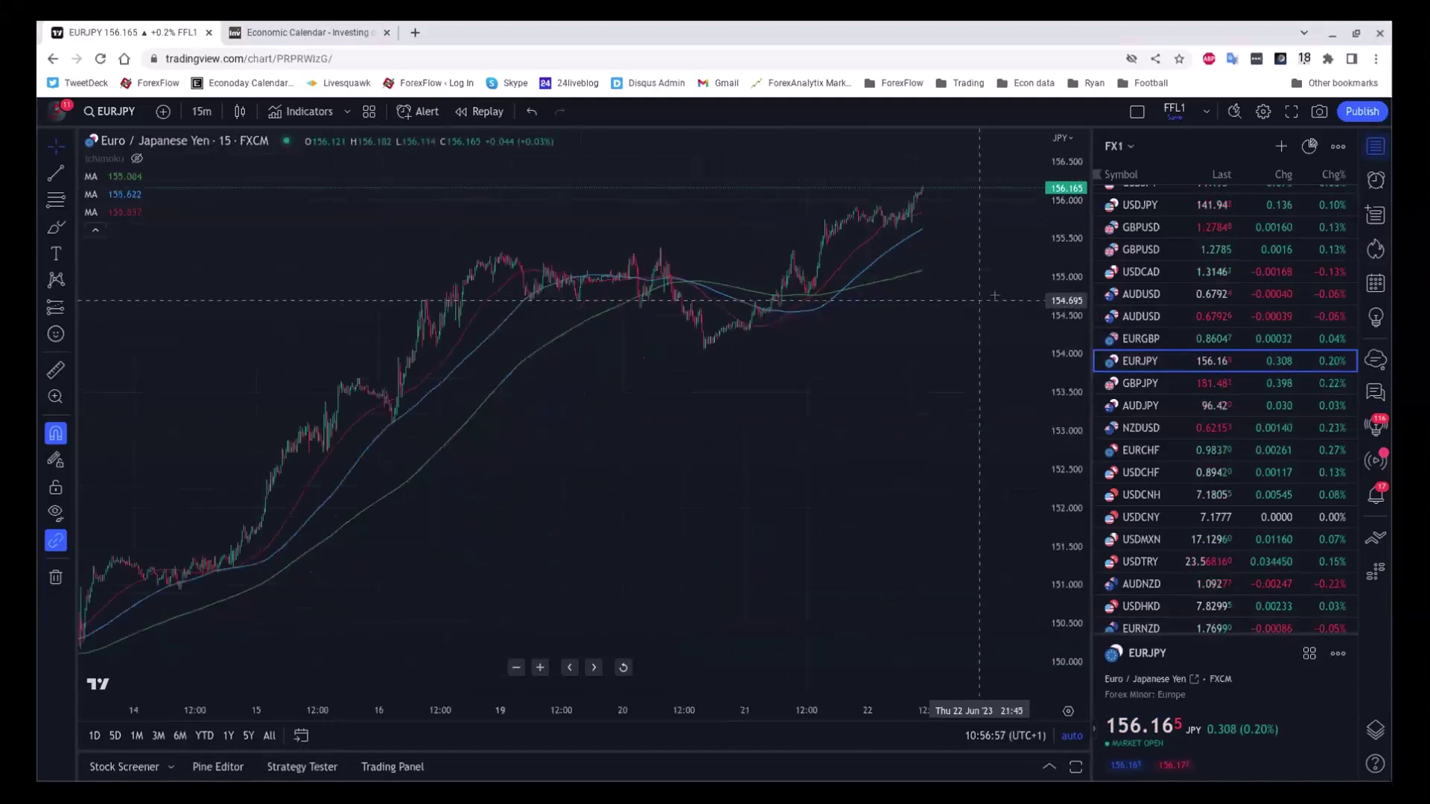
scroll(1173, 277, up, 2)
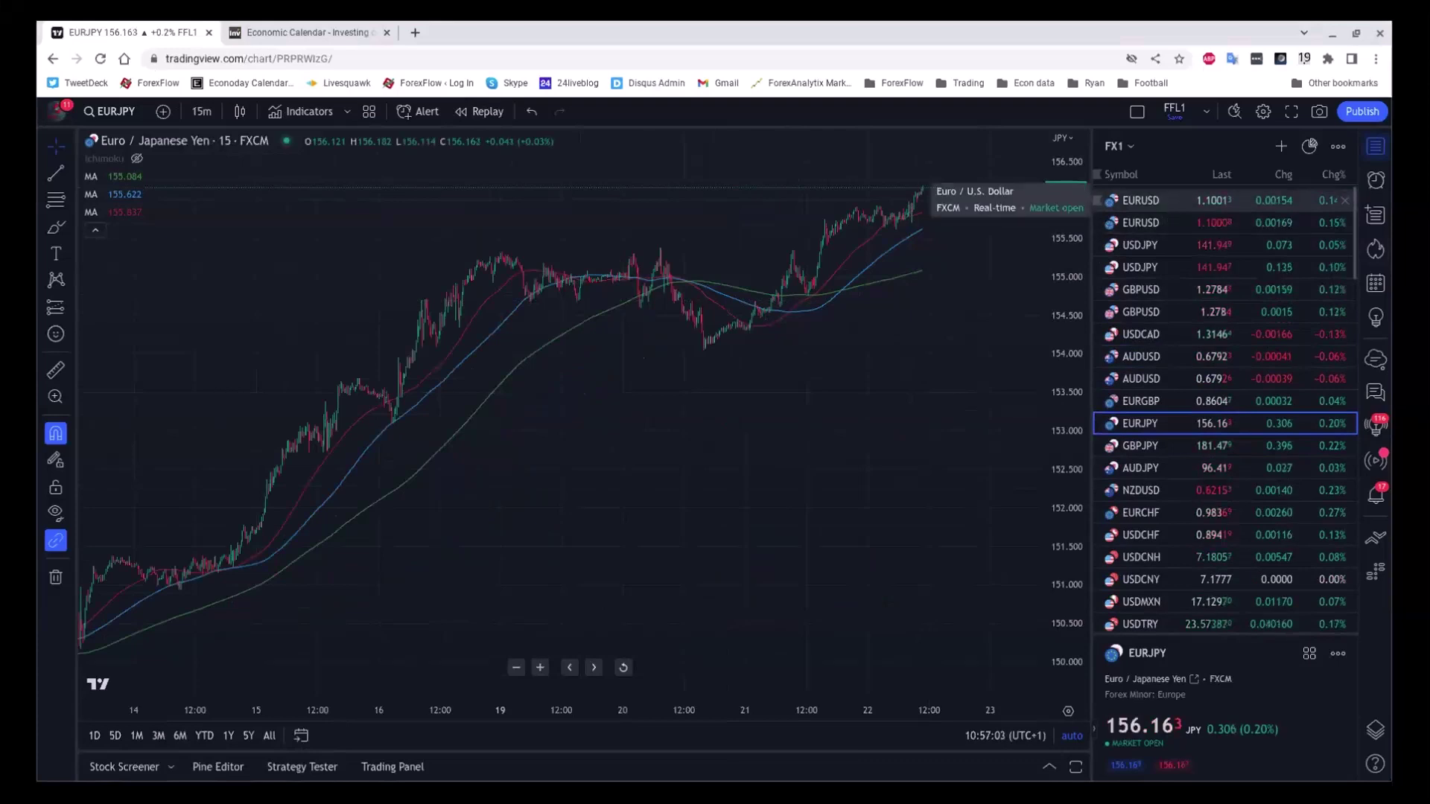
Move through EURUSD to the FXCM USDJPY 15-minute chart near 141.95
click(1164, 199)
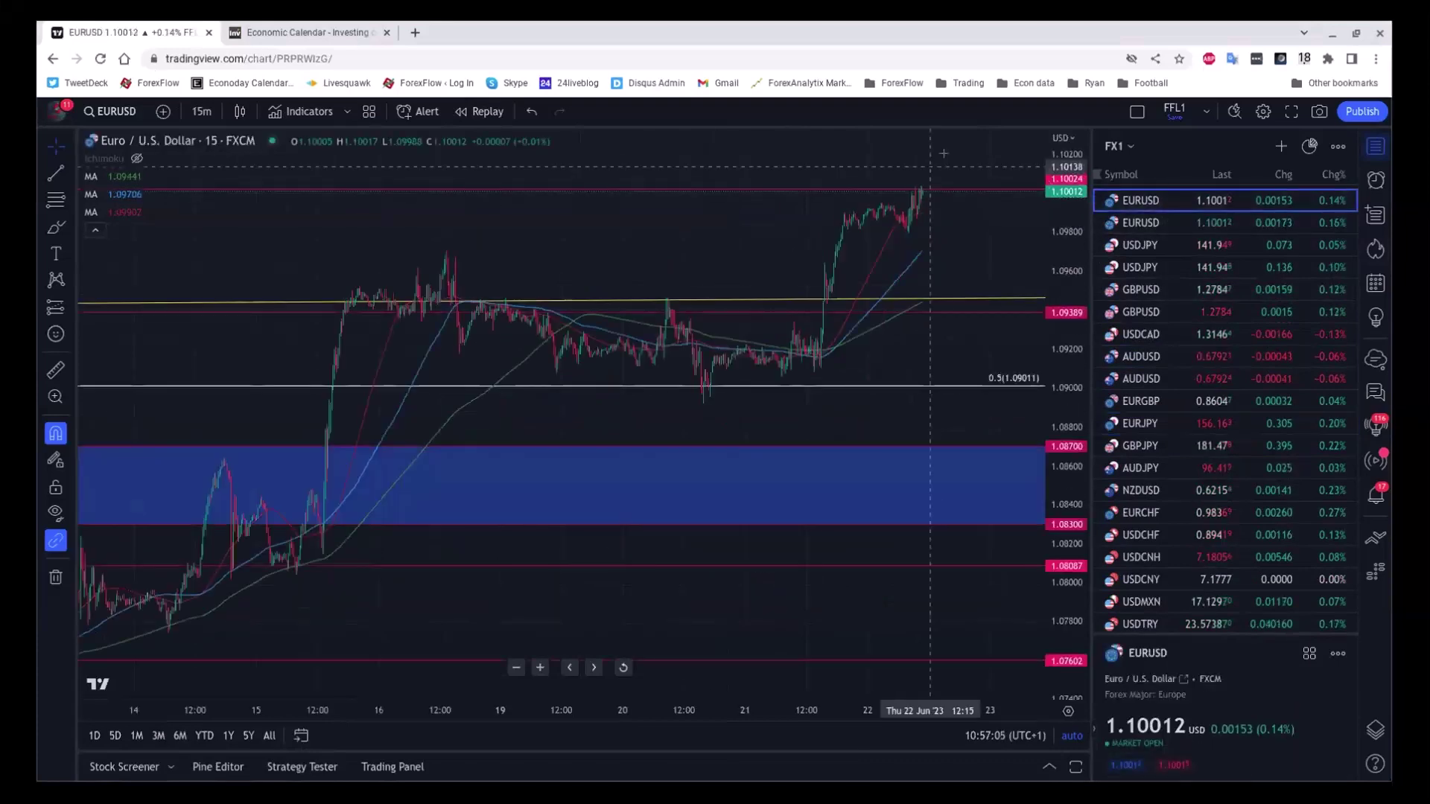
click(1125, 244)
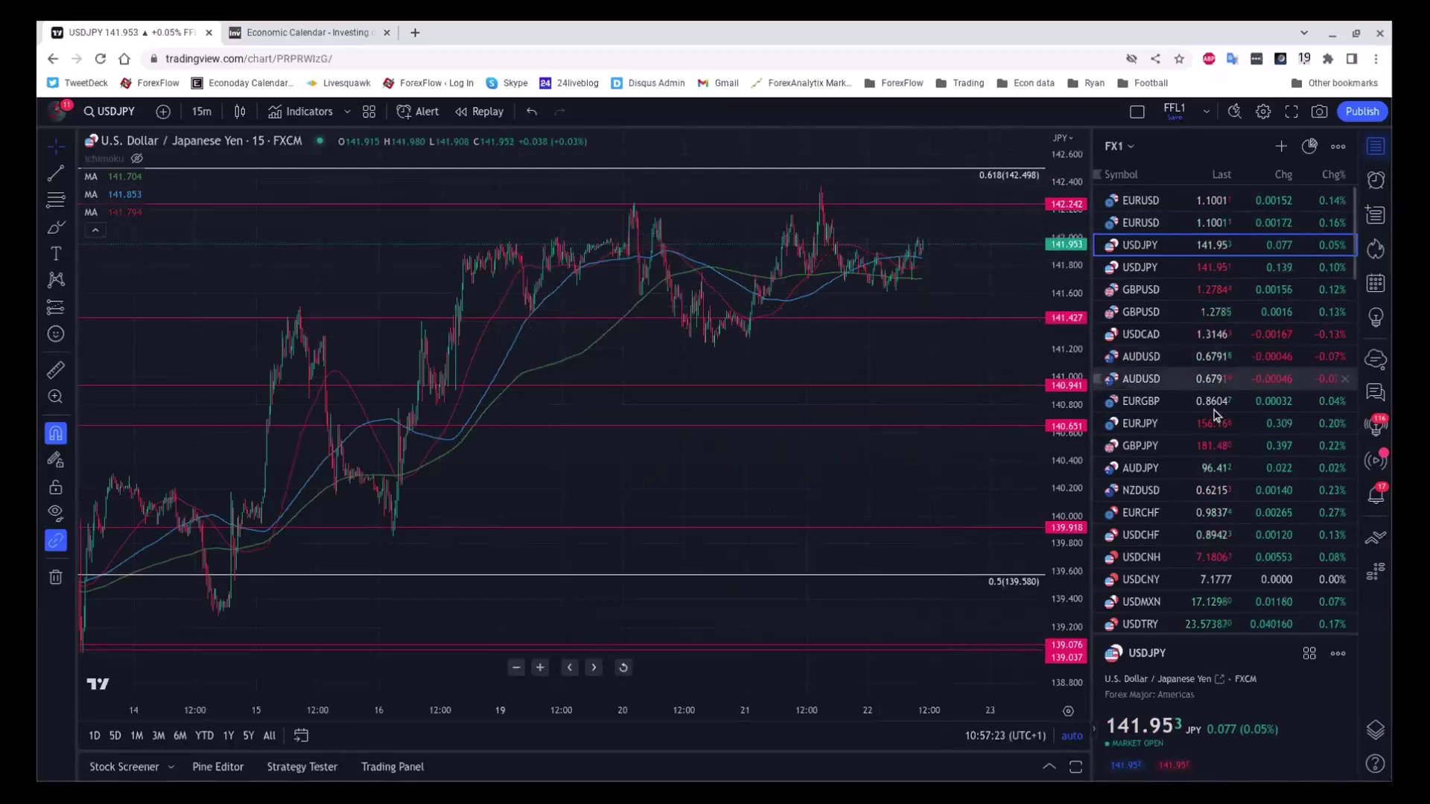
scroll(1202, 441, down, 3)
scroll(1202, 440, down, 10)
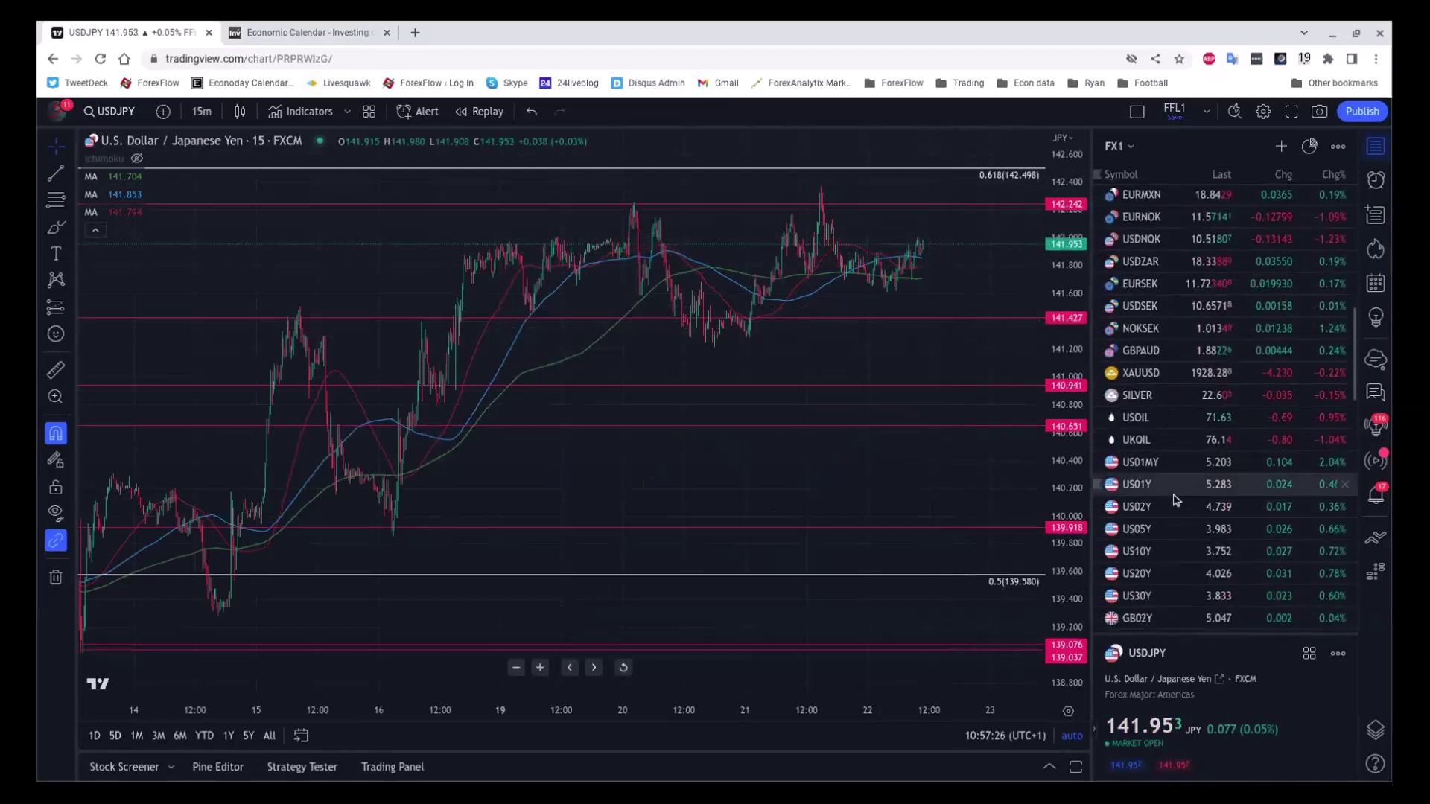
Load the US10Y yield chart from the watchlist
click(1182, 551)
scroll(575, 339, down, 3)
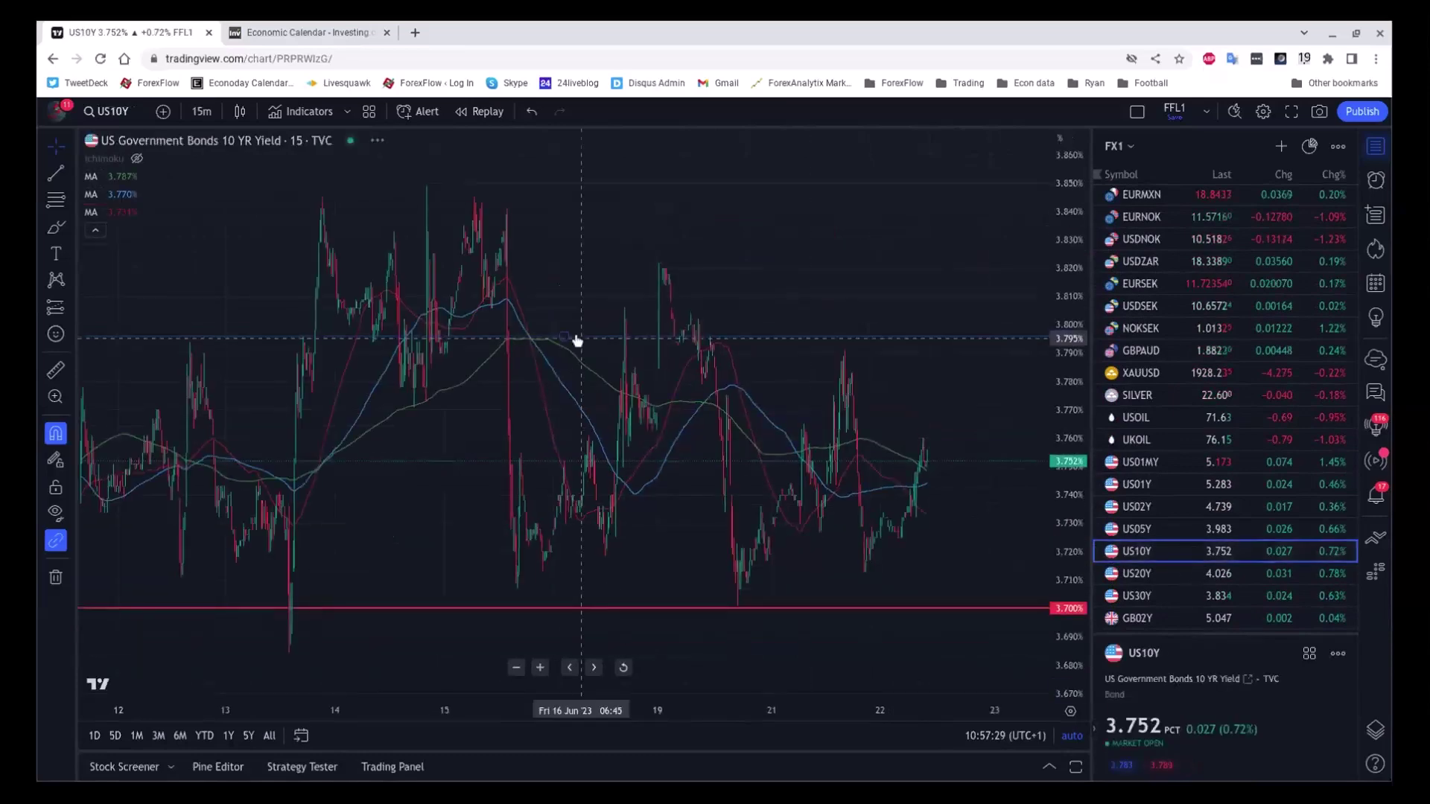
scroll(576, 343, down, 5)
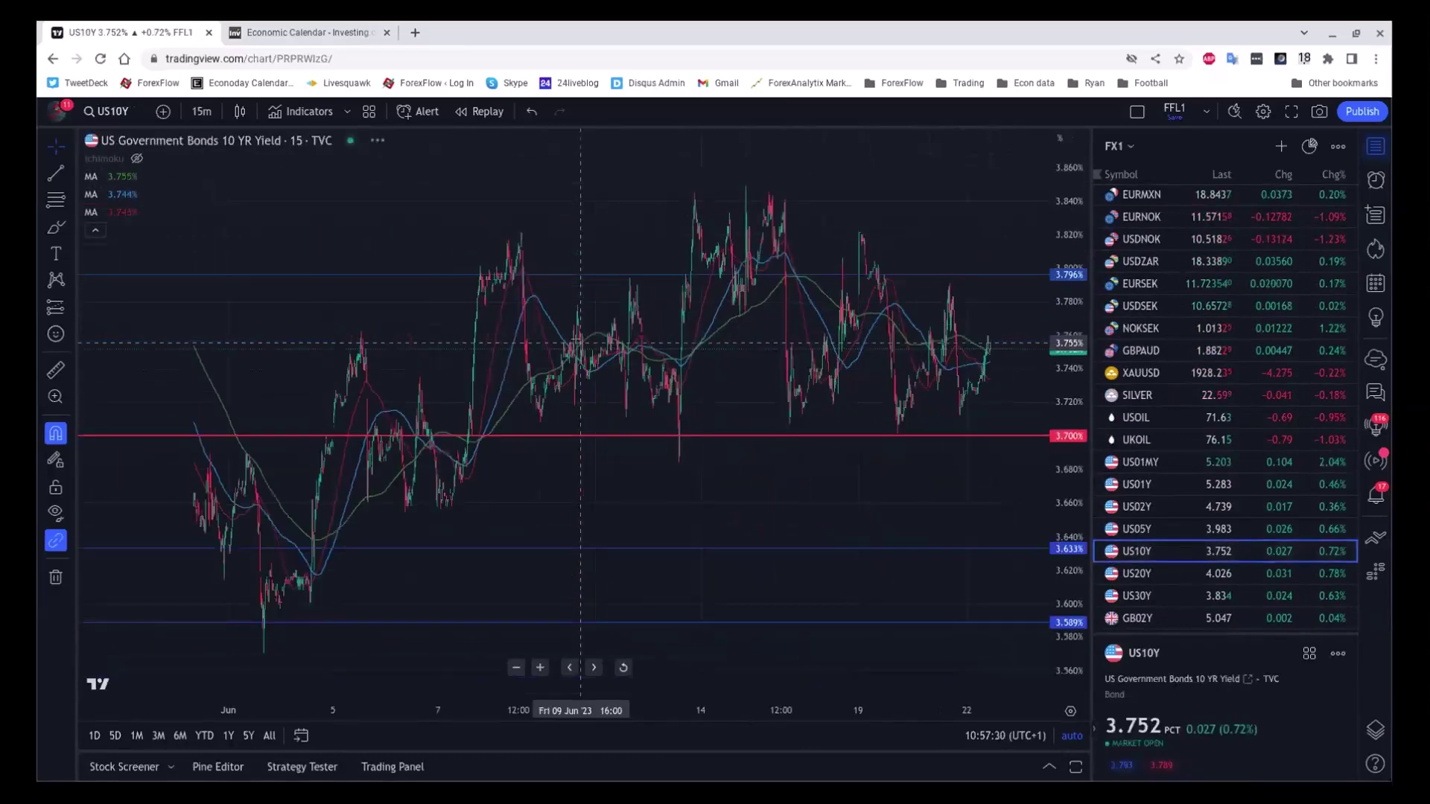
scroll(576, 344, down, 2)
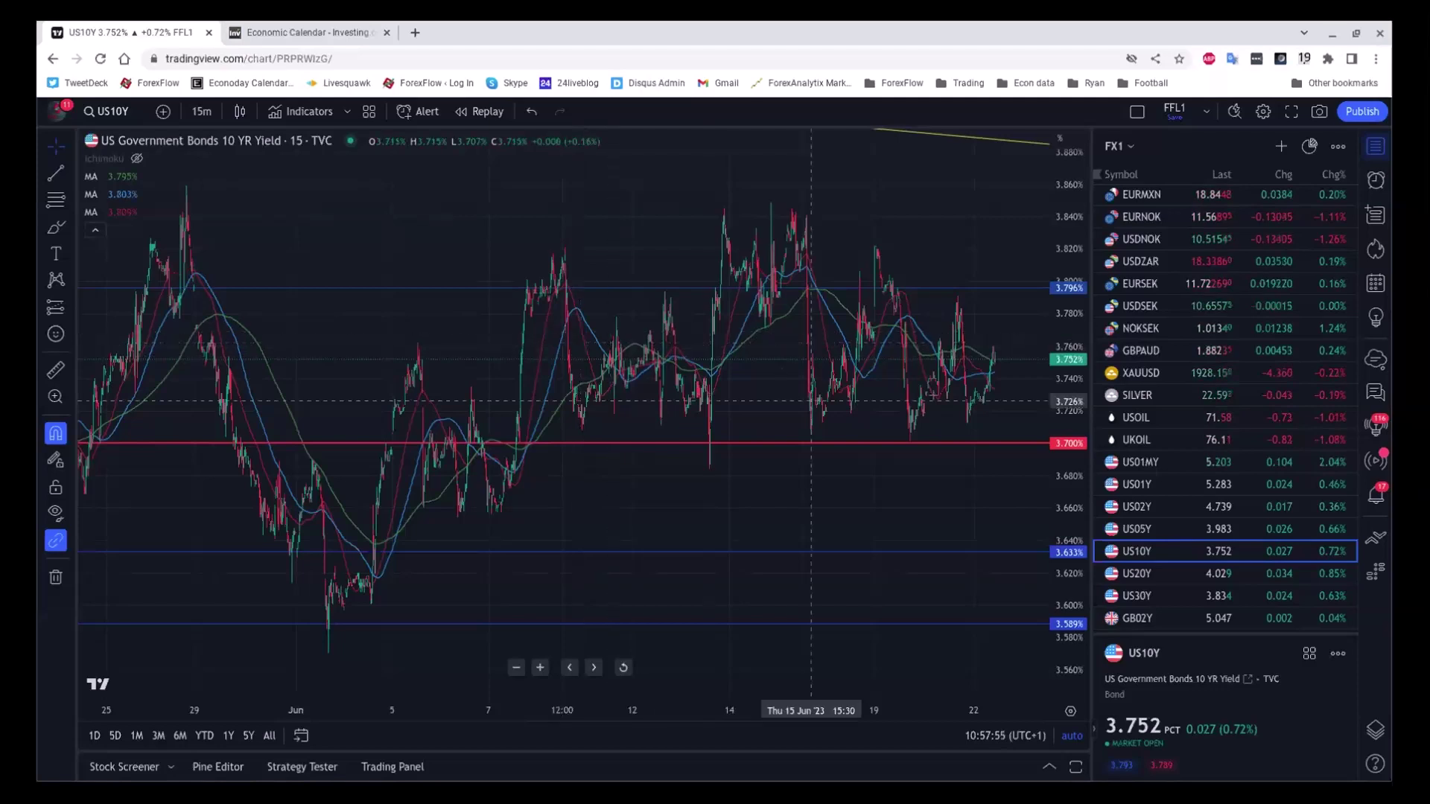
Load the FXCM EURGBP 15-minute chart from higher up in the FX1 watchlist
scroll(1163, 335, up, 1)
scroll(1166, 336, up, 3)
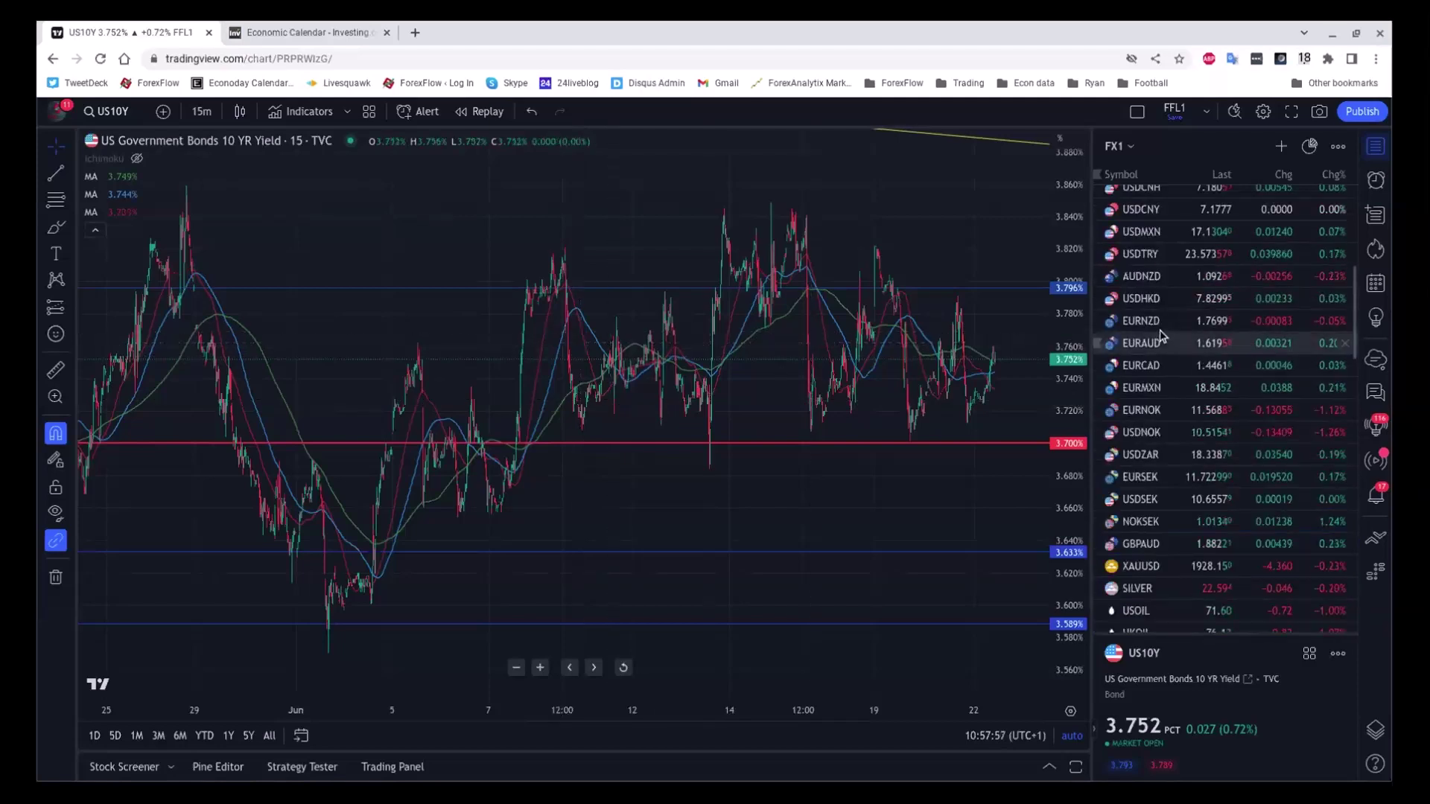
scroll(1173, 343, up, 2)
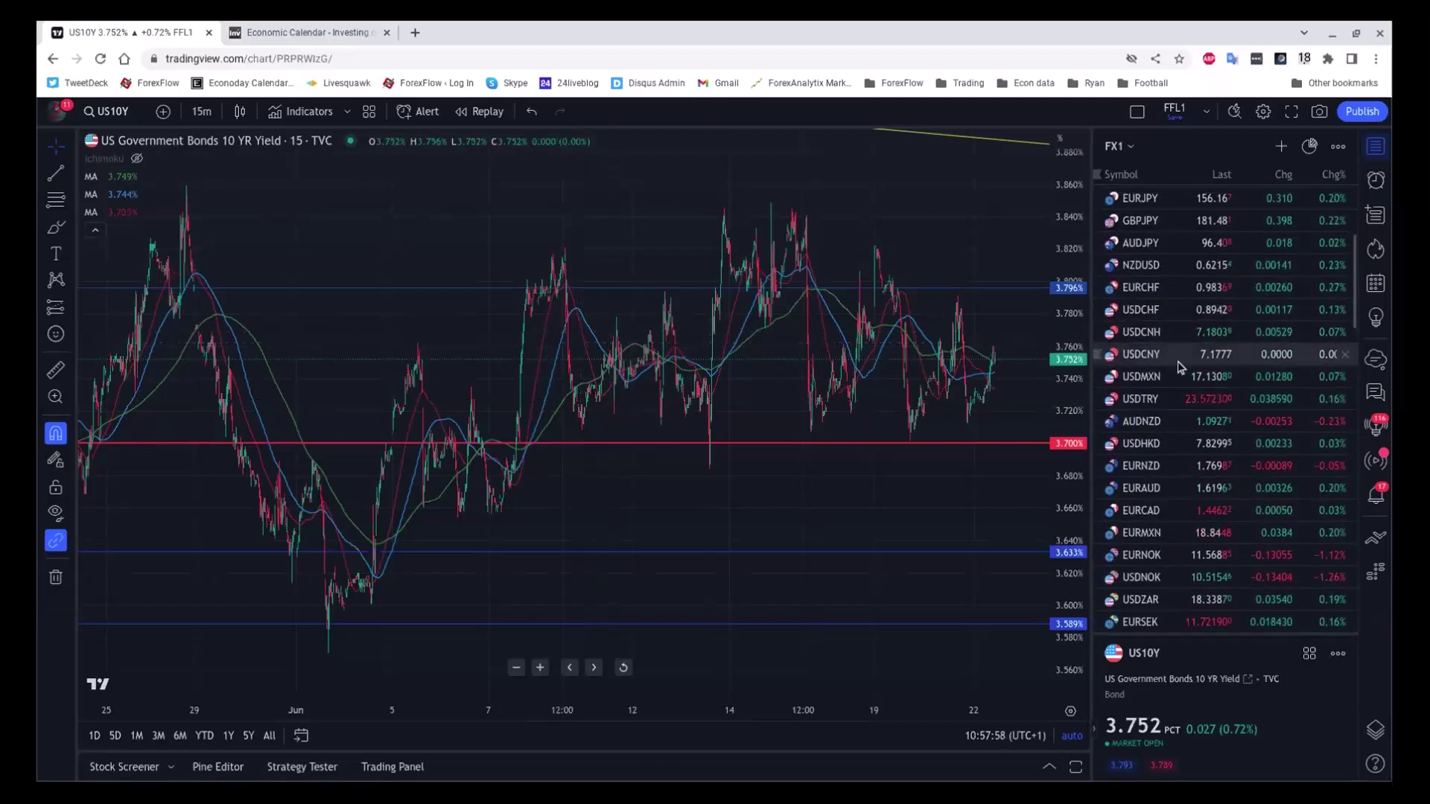
scroll(1173, 365, up, 3)
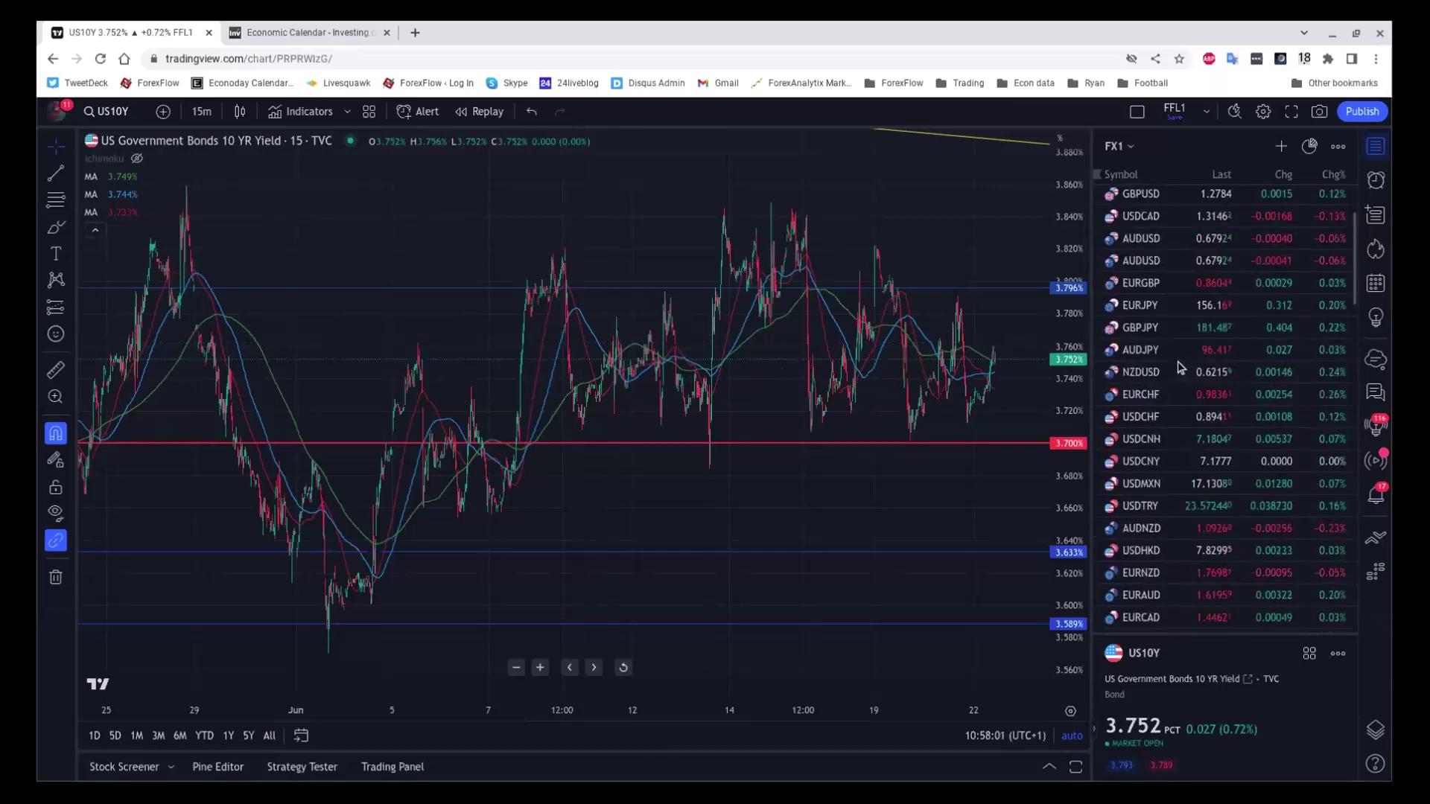
click(1167, 365)
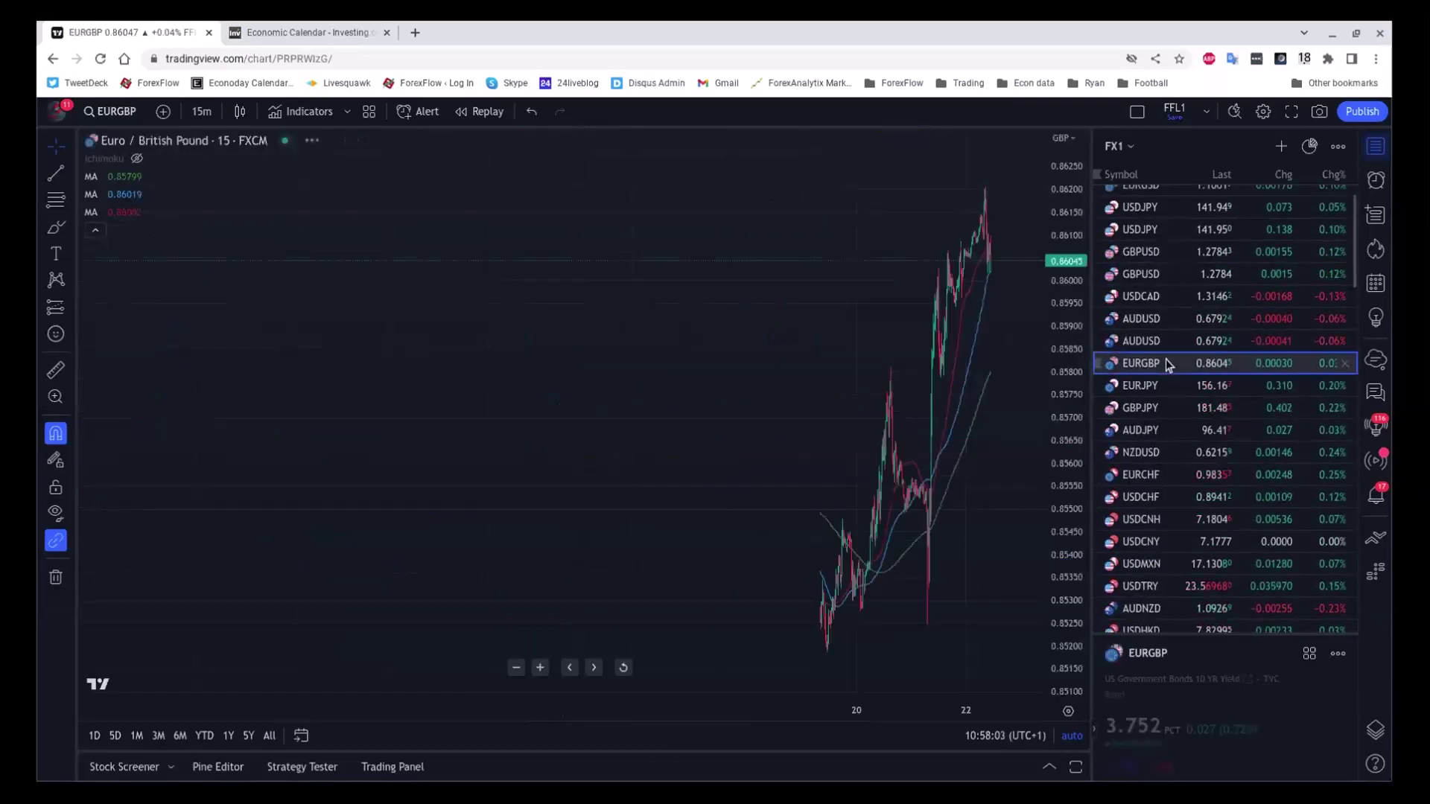
Zoom out on the EURGBP chart, then move to the investing.com Economic Calendar tab
scroll(624, 429, down, 5)
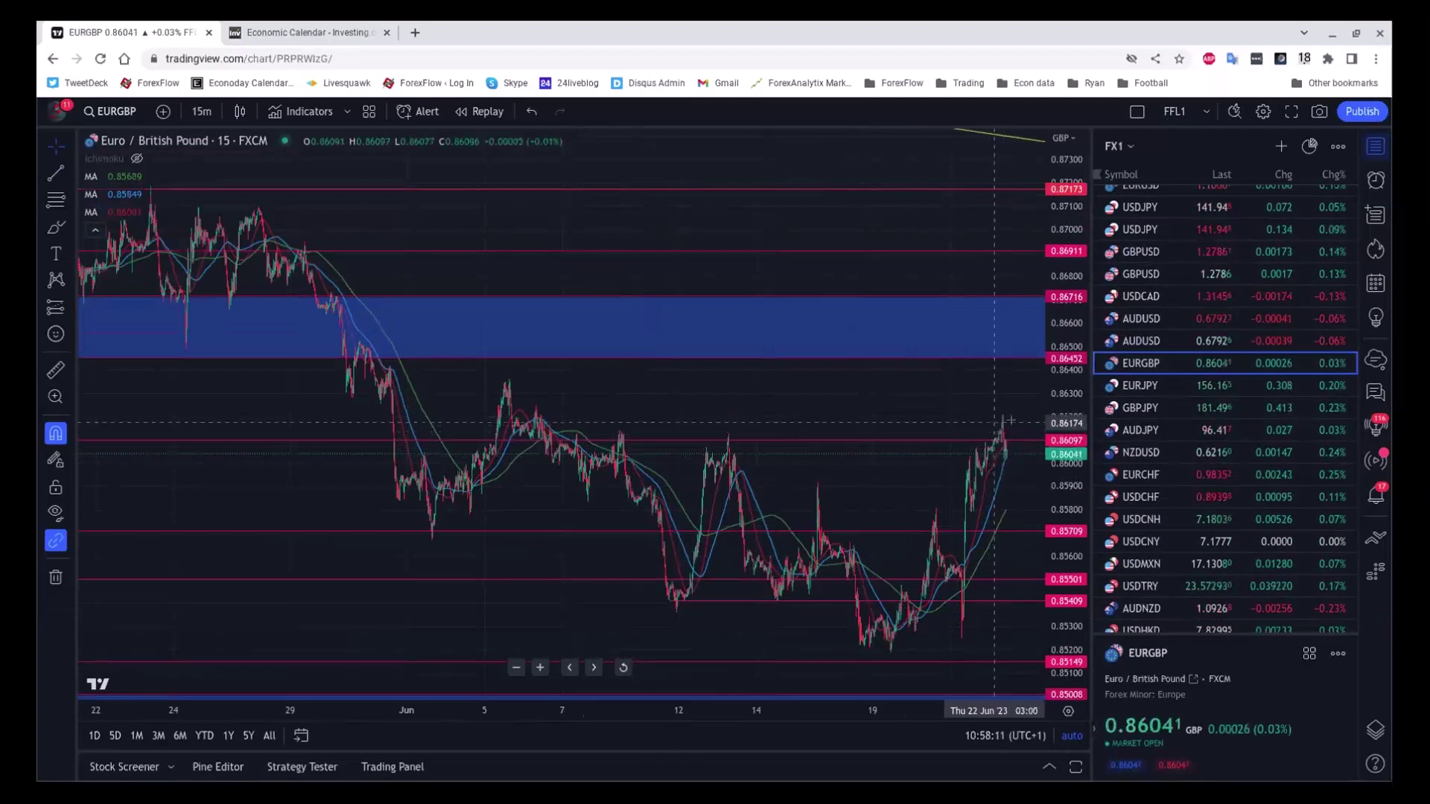
scroll(671, 458, down, 3)
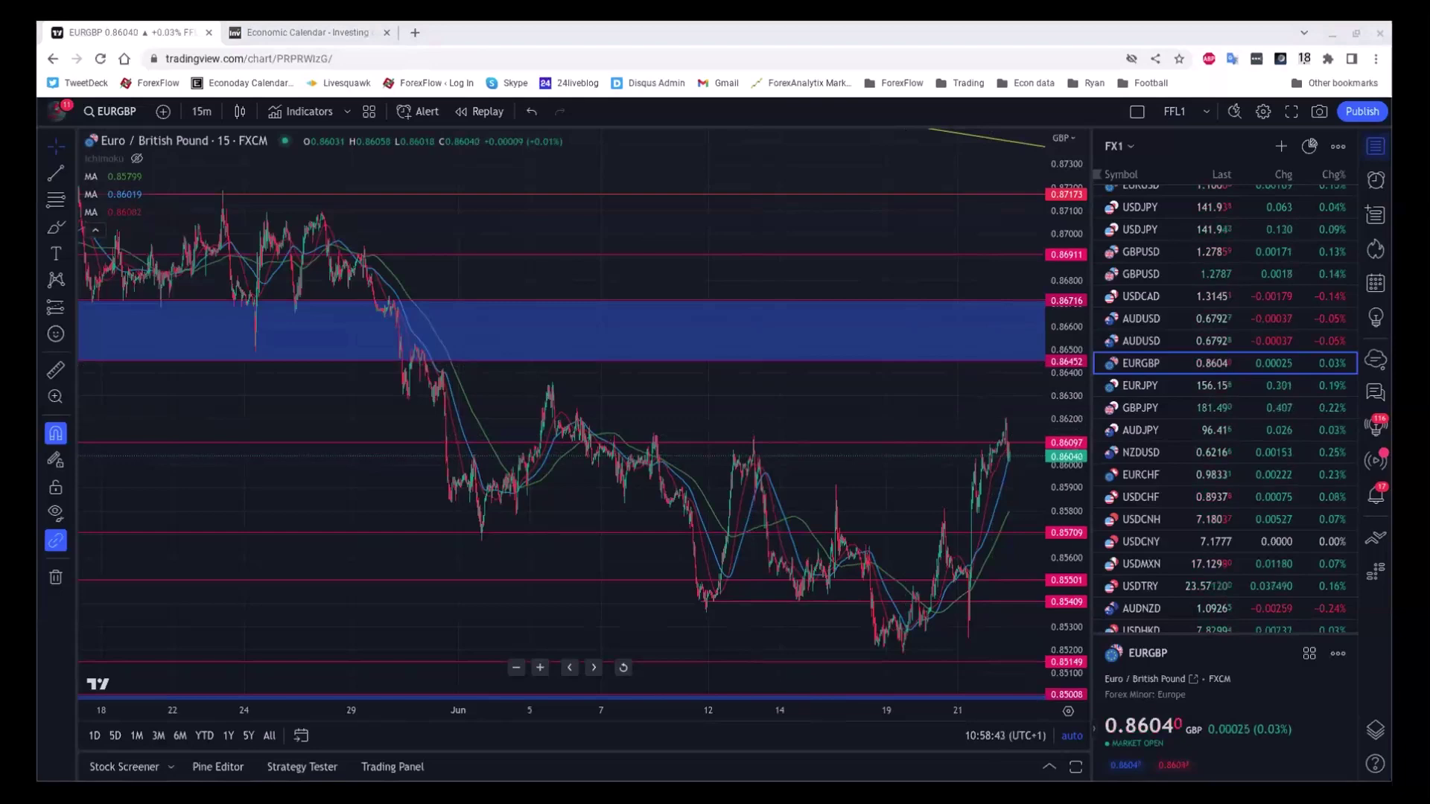
click(311, 32)
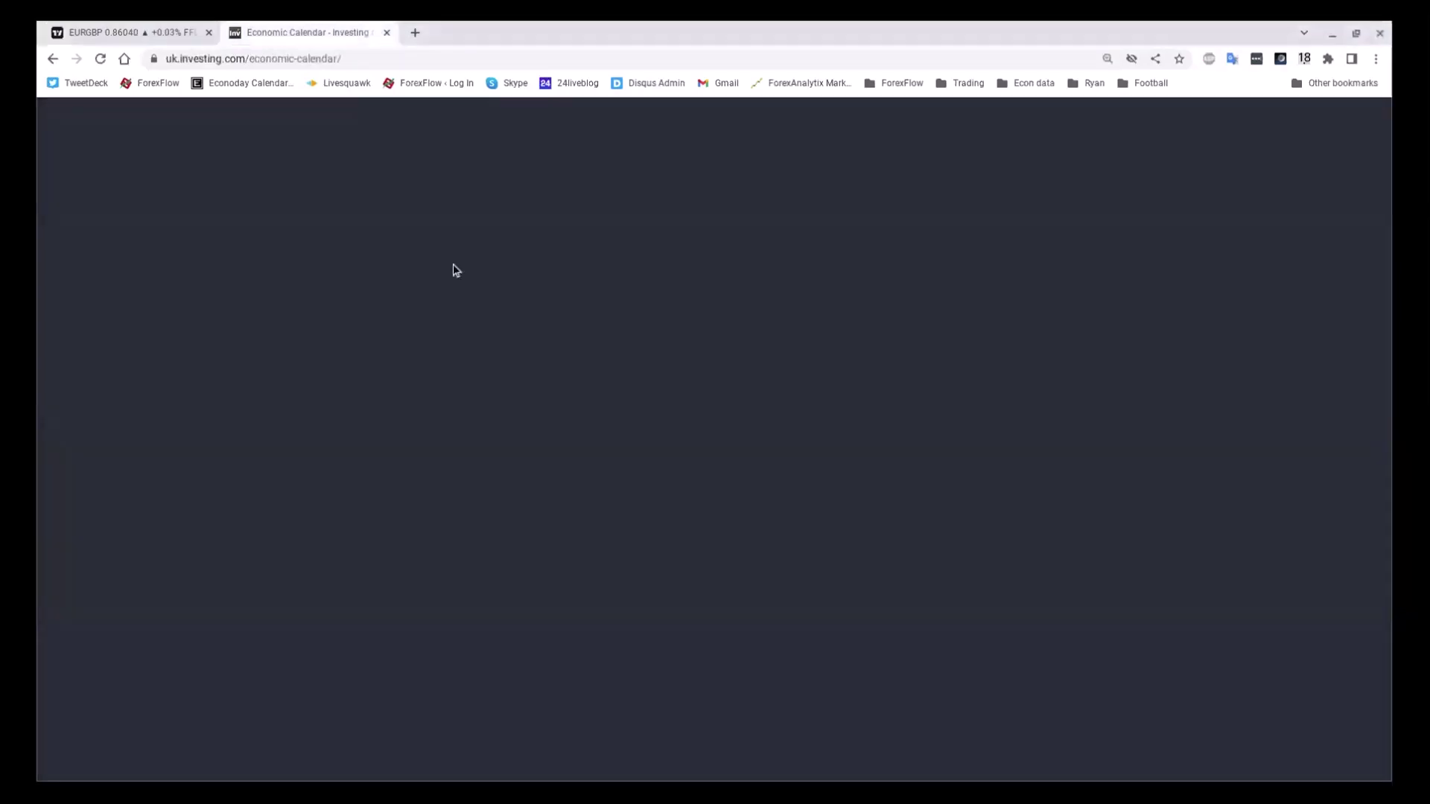
Scroll the economic calendar to the 12:00 GBP BoE MPC vote and Interest Rate Decision (4.75% forecast, 4.50% previous)
scroll(664, 497, down, 3)
scroll(662, 511, down, 8)
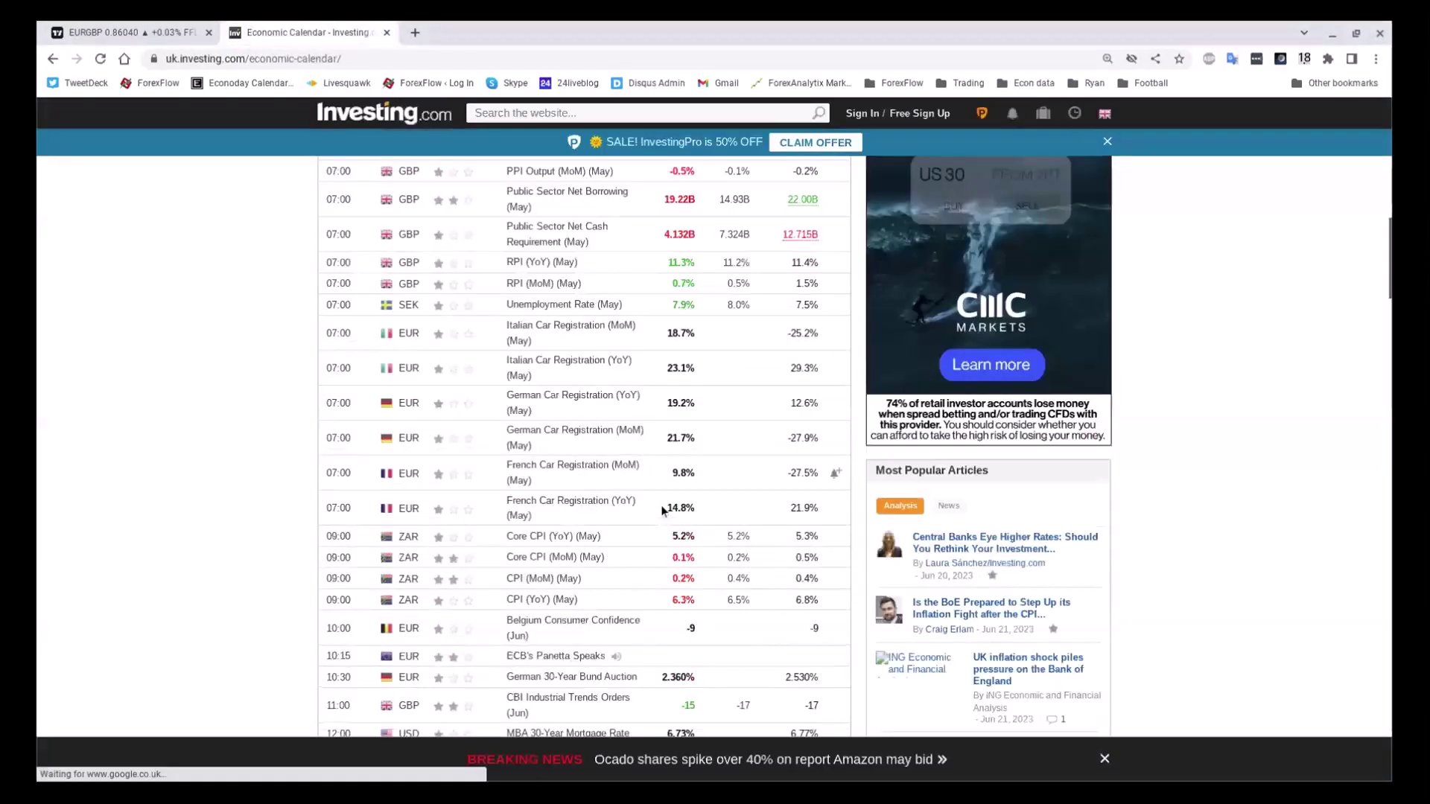
scroll(663, 511, up, 3)
scroll(662, 511, down, 10)
scroll(662, 511, down, 10)
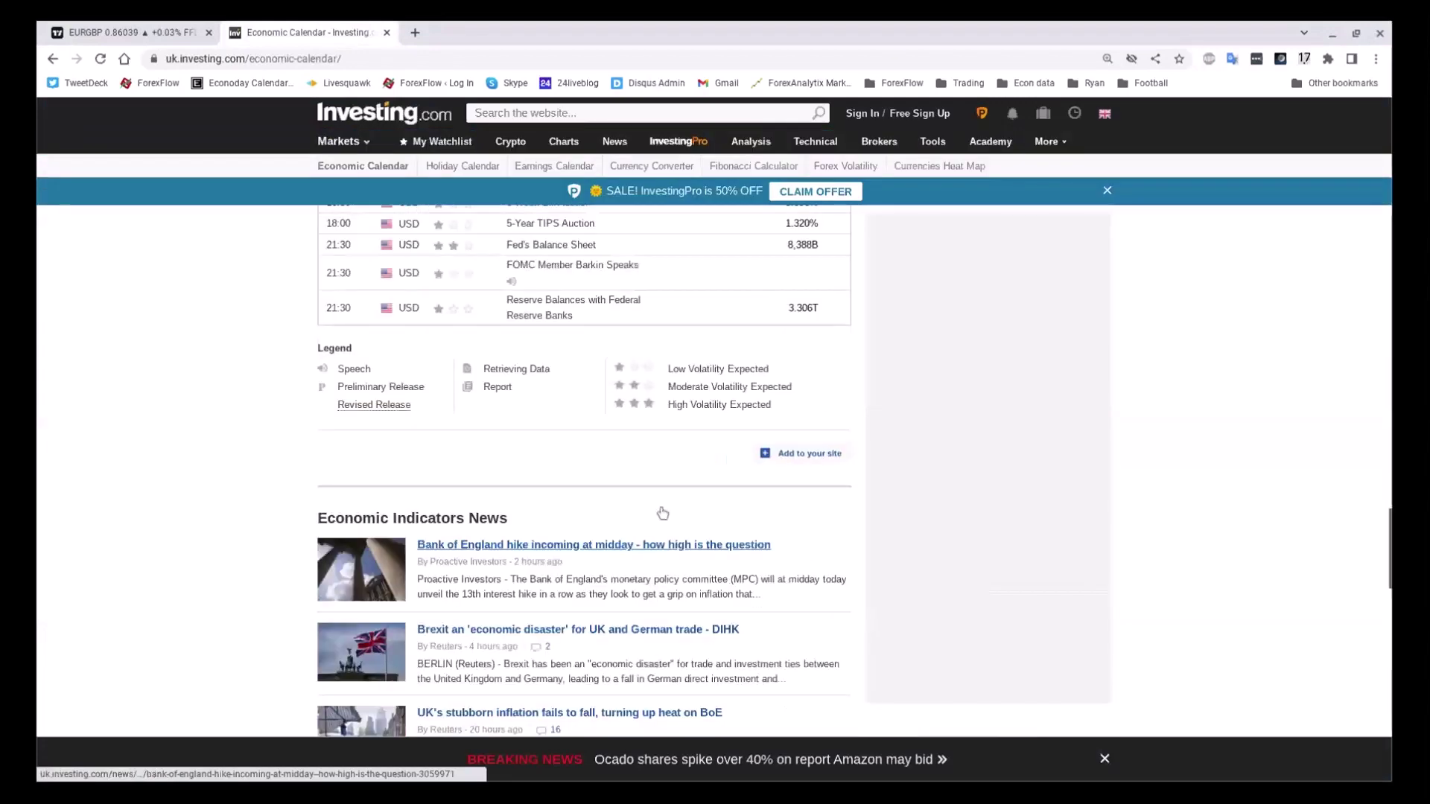
scroll(662, 511, up, 5)
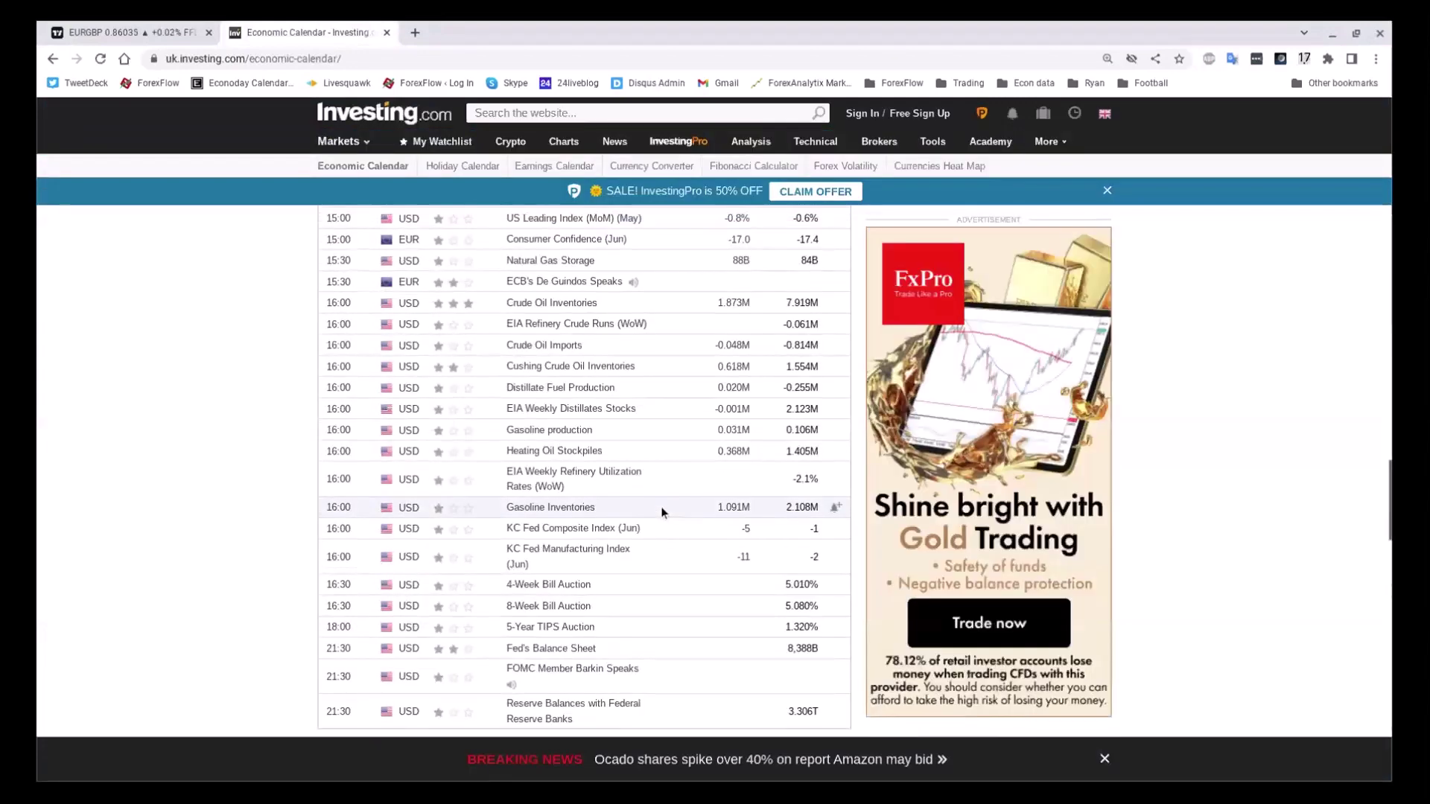
scroll(662, 511, up, 6)
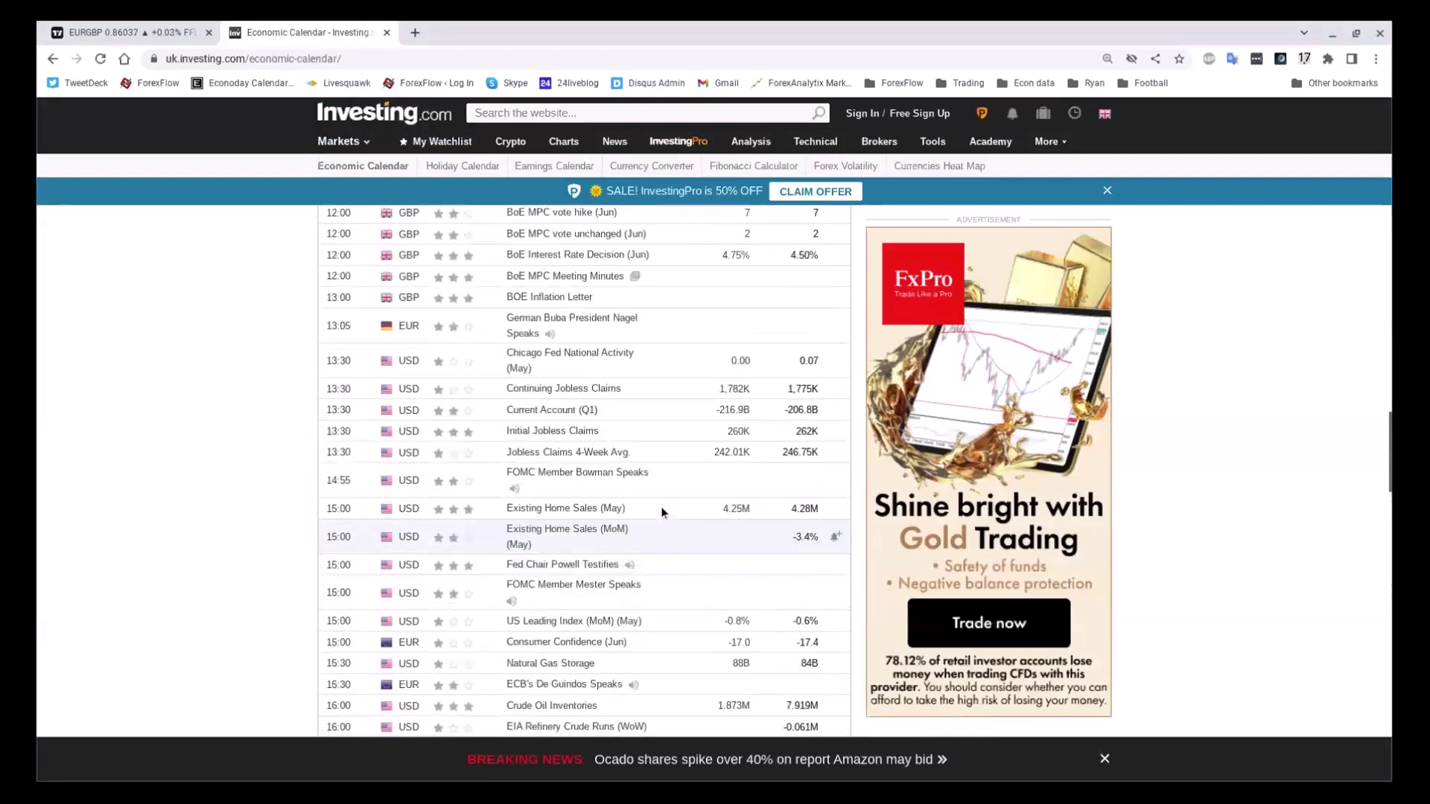
scroll(662, 511, up, 1)
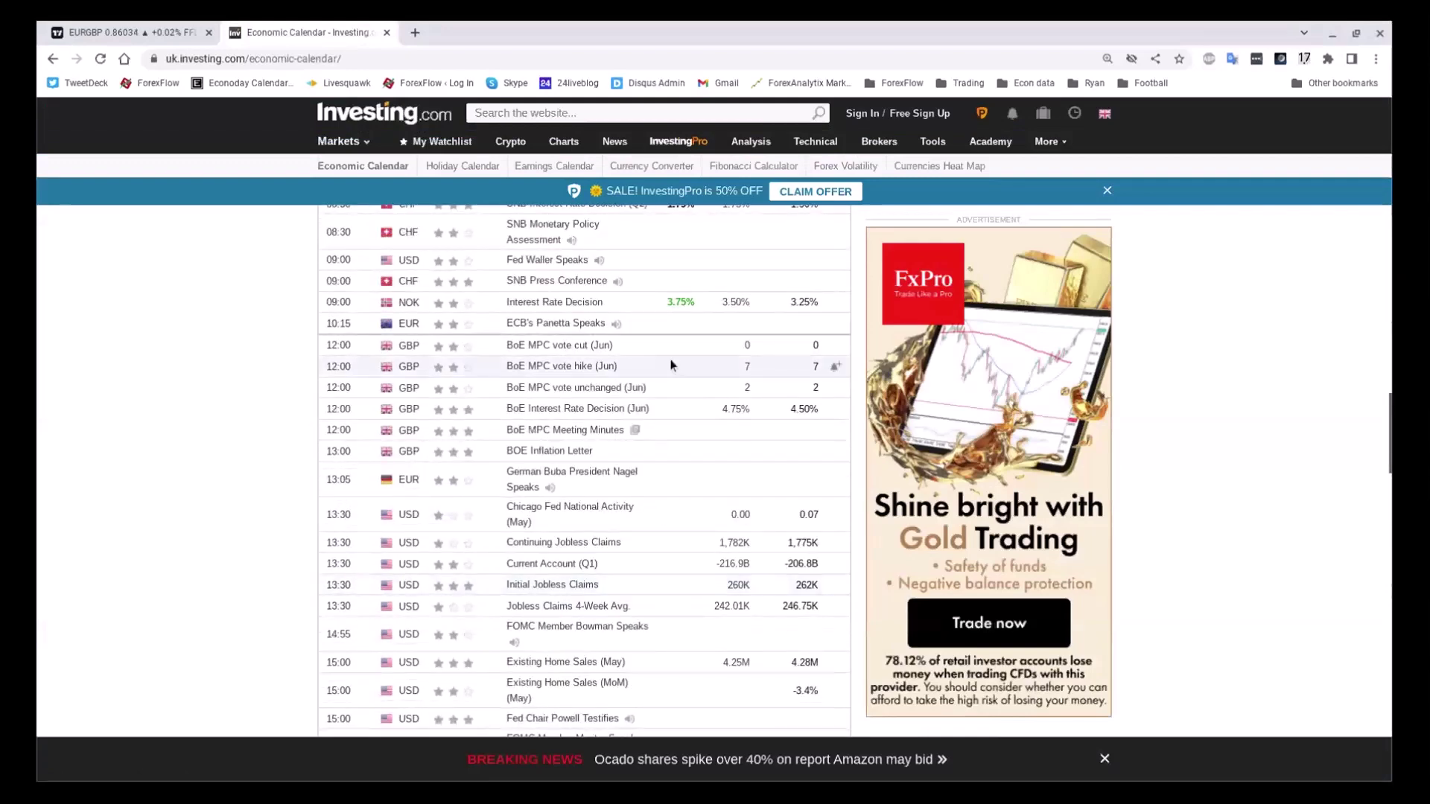
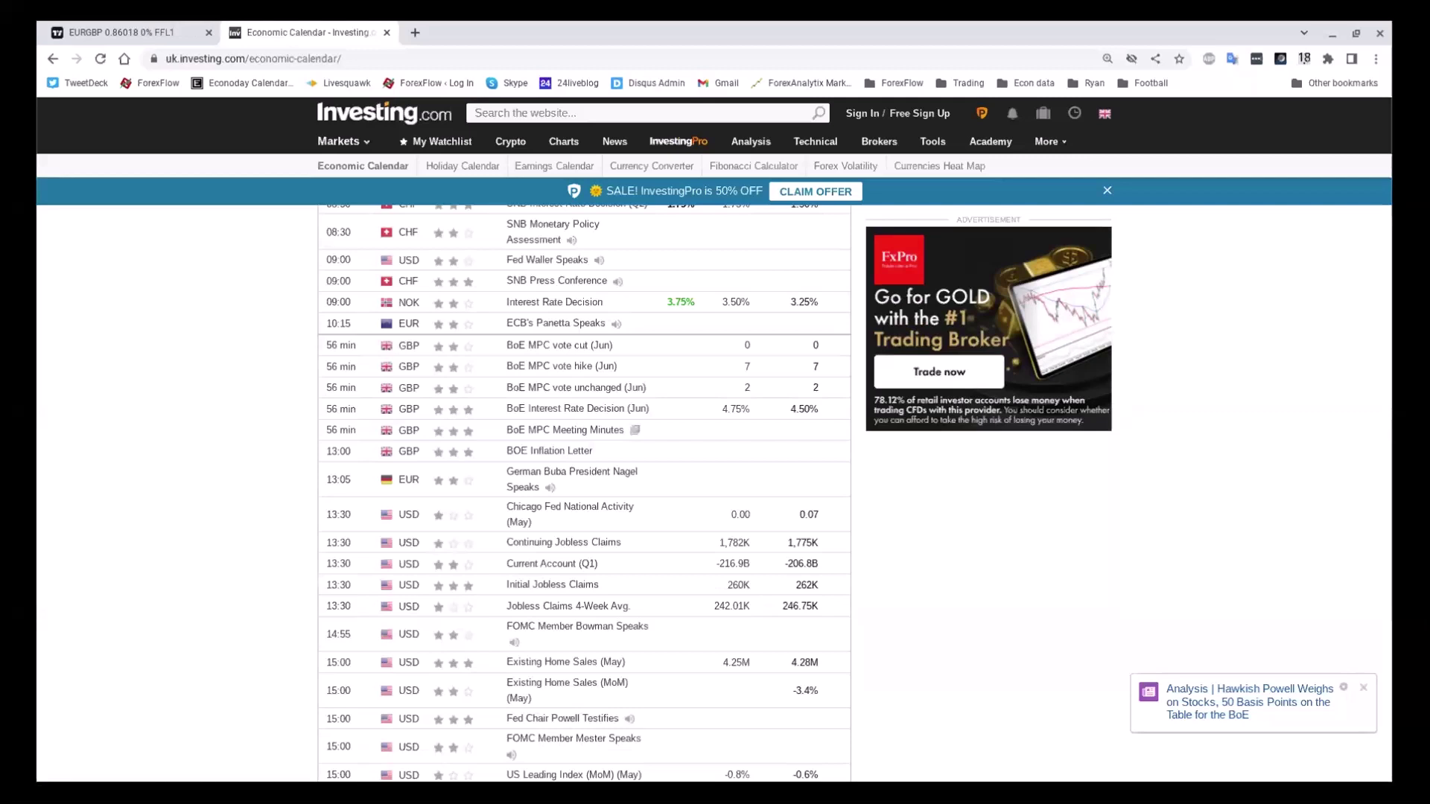
Switch from the Investing.com economic calendar back to the EURGBP 15-minute chart in TradingView
click(102, 22)
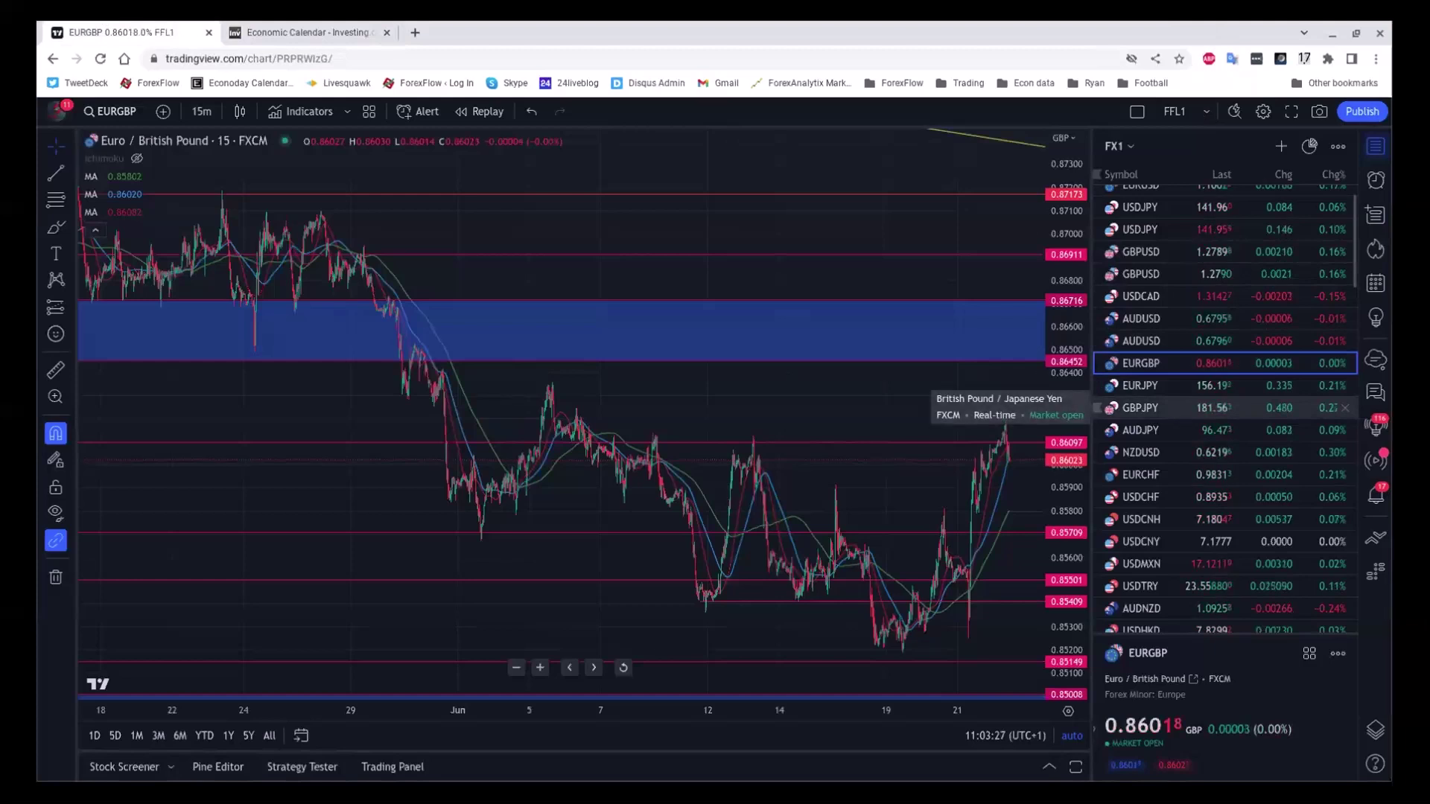
mouse_move(1177, 407)
mouse_down()
mouse_move(1177, 392)
mouse_move(1177, 408)
mouse_up()
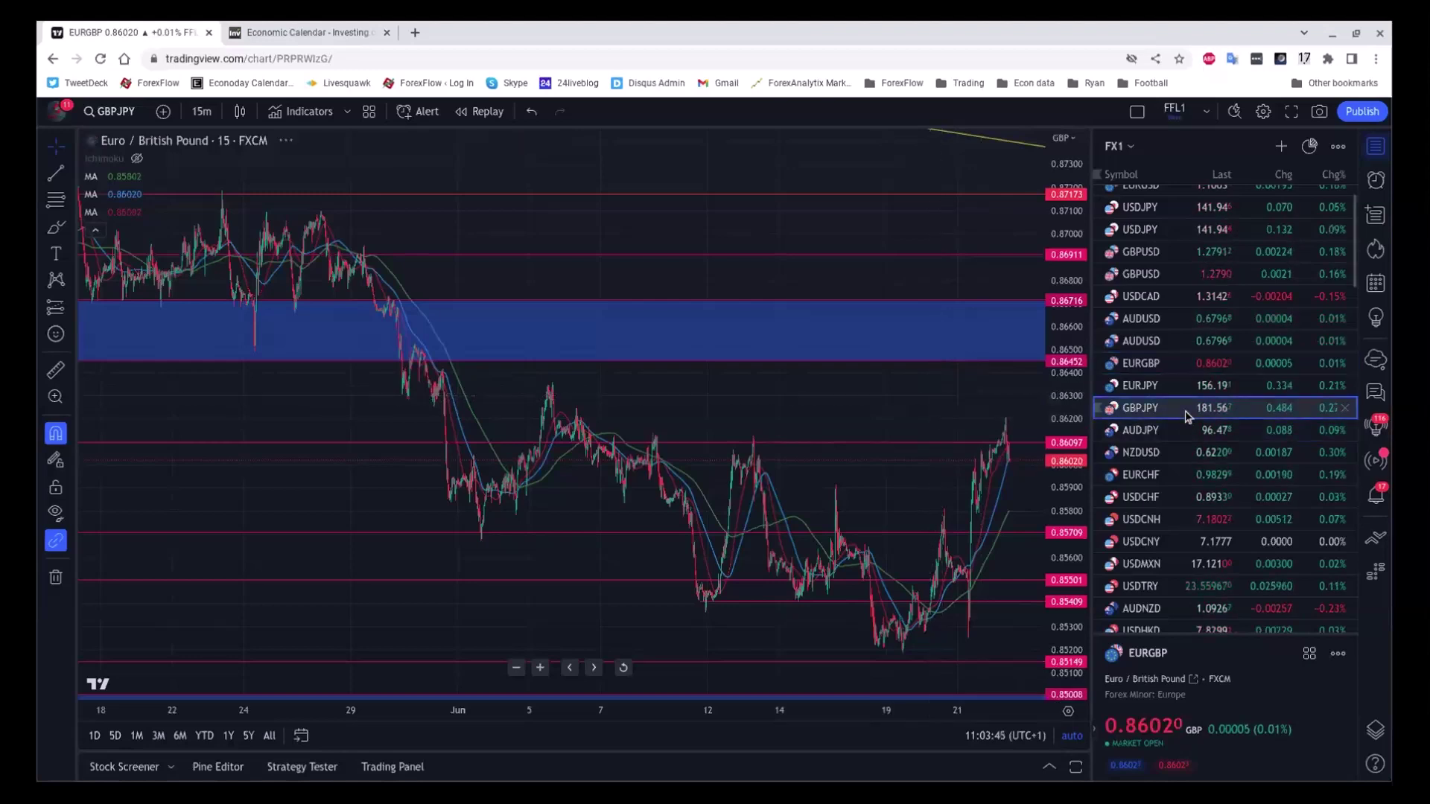
click(1177, 408)
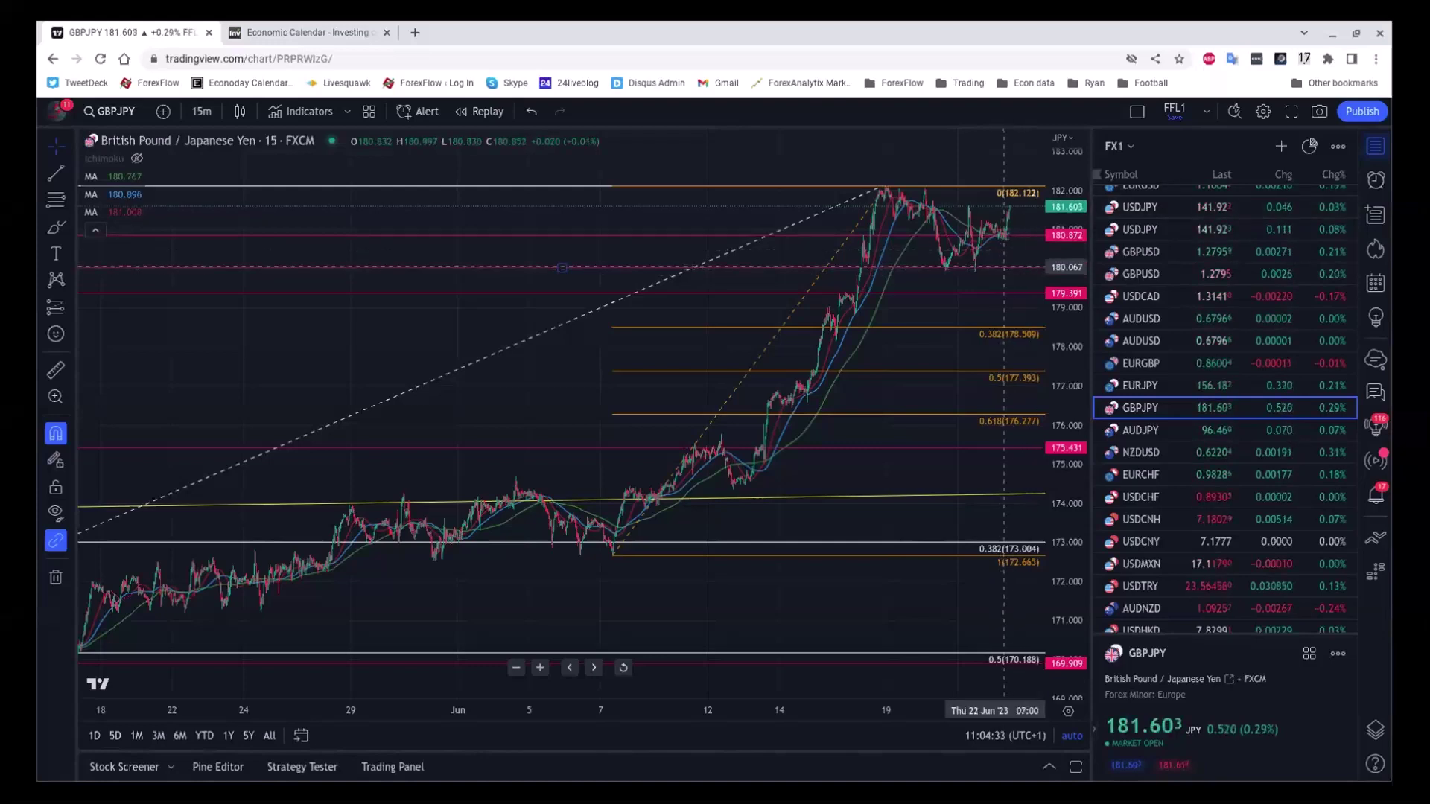
click(1206, 362)
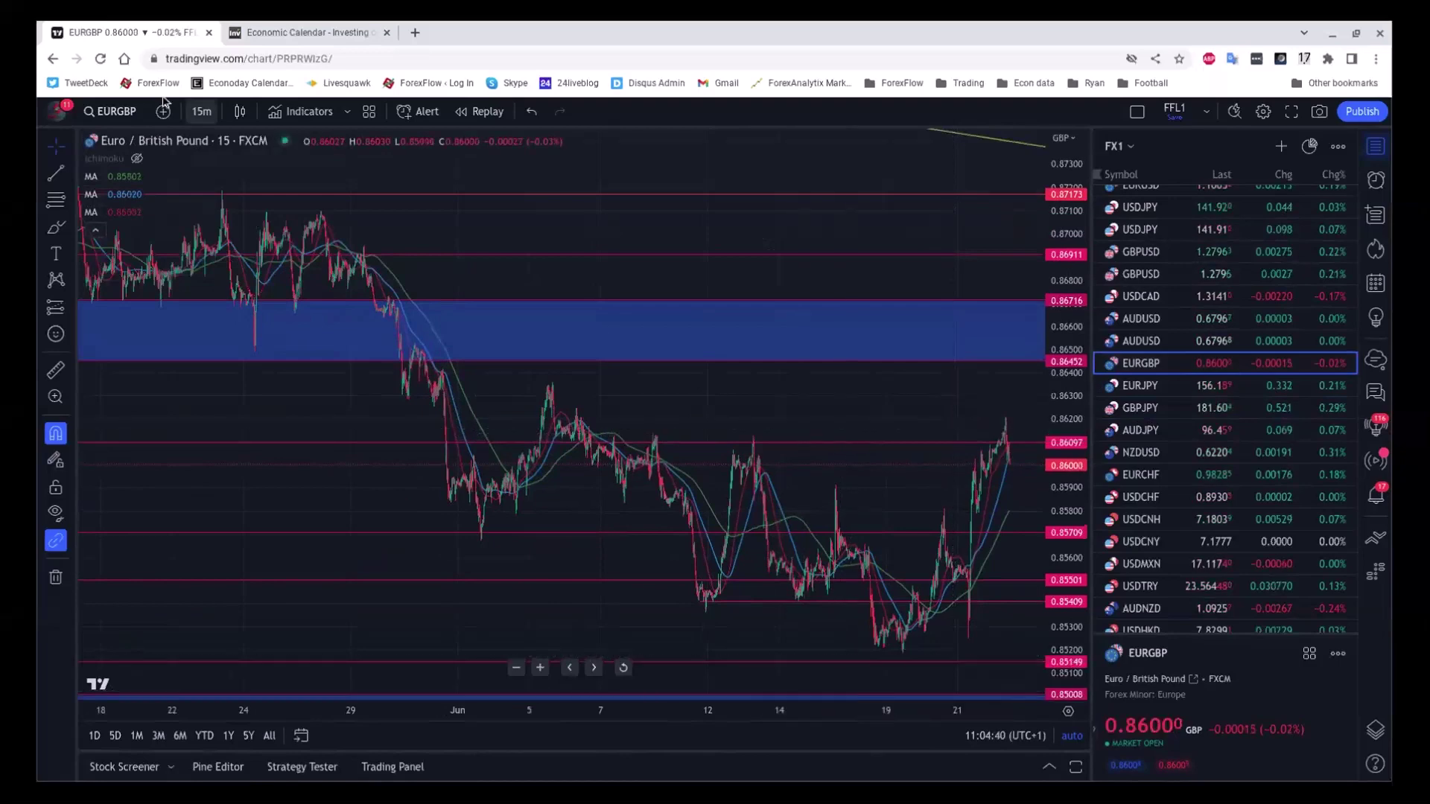
Change EURGBP to 1-hour candles to review the downtrend, then switch to GBPJPY
click(201, 111)
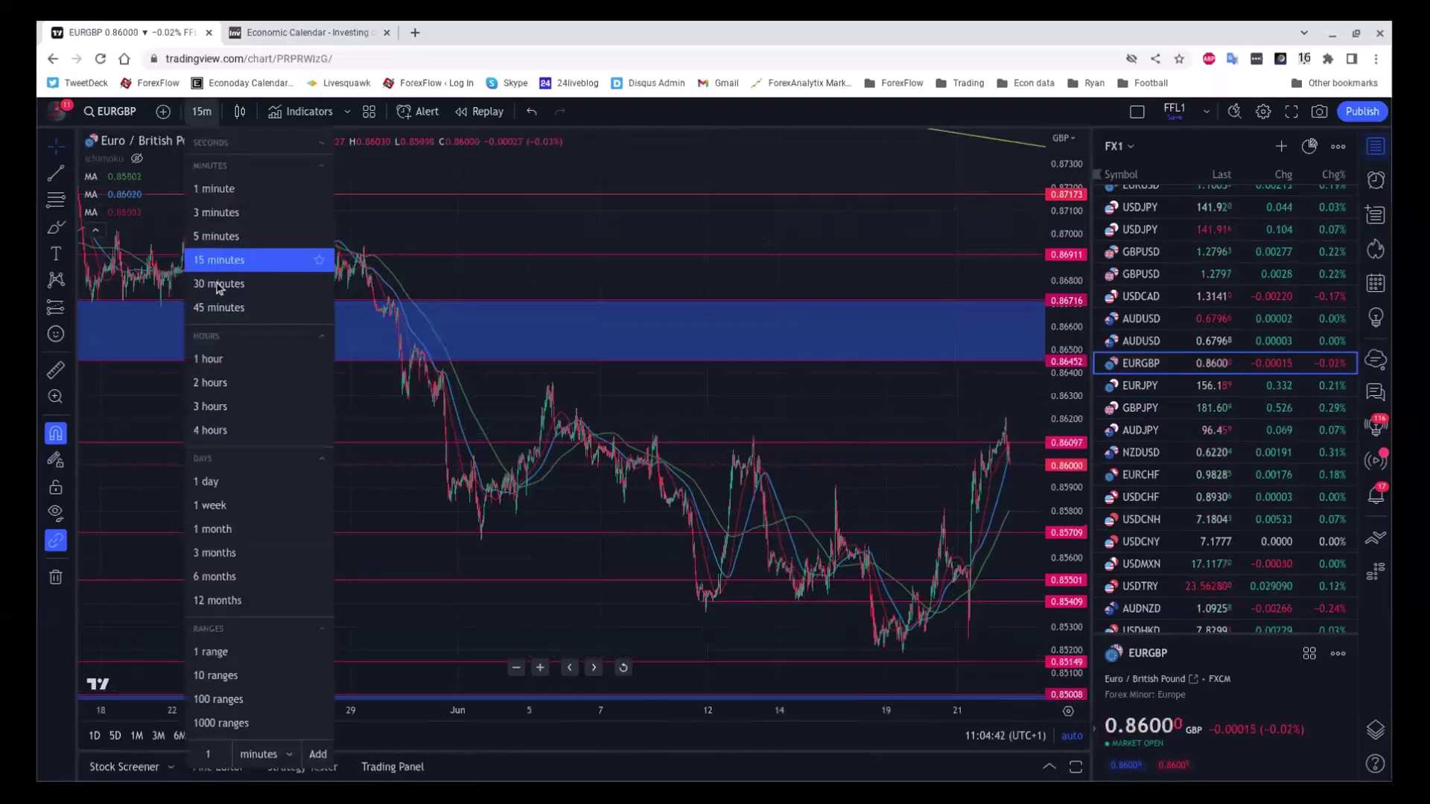
click(208, 359)
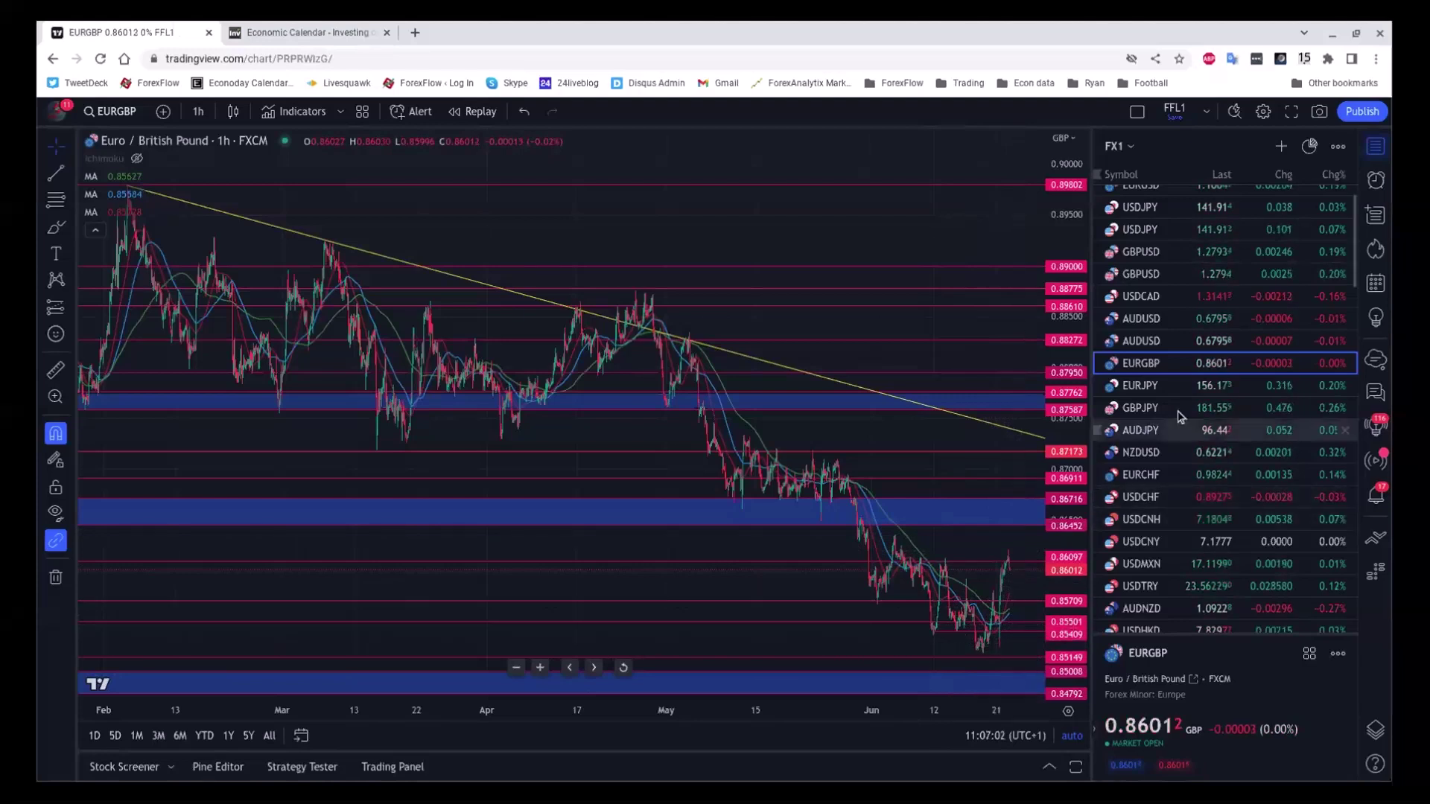
click(1179, 413)
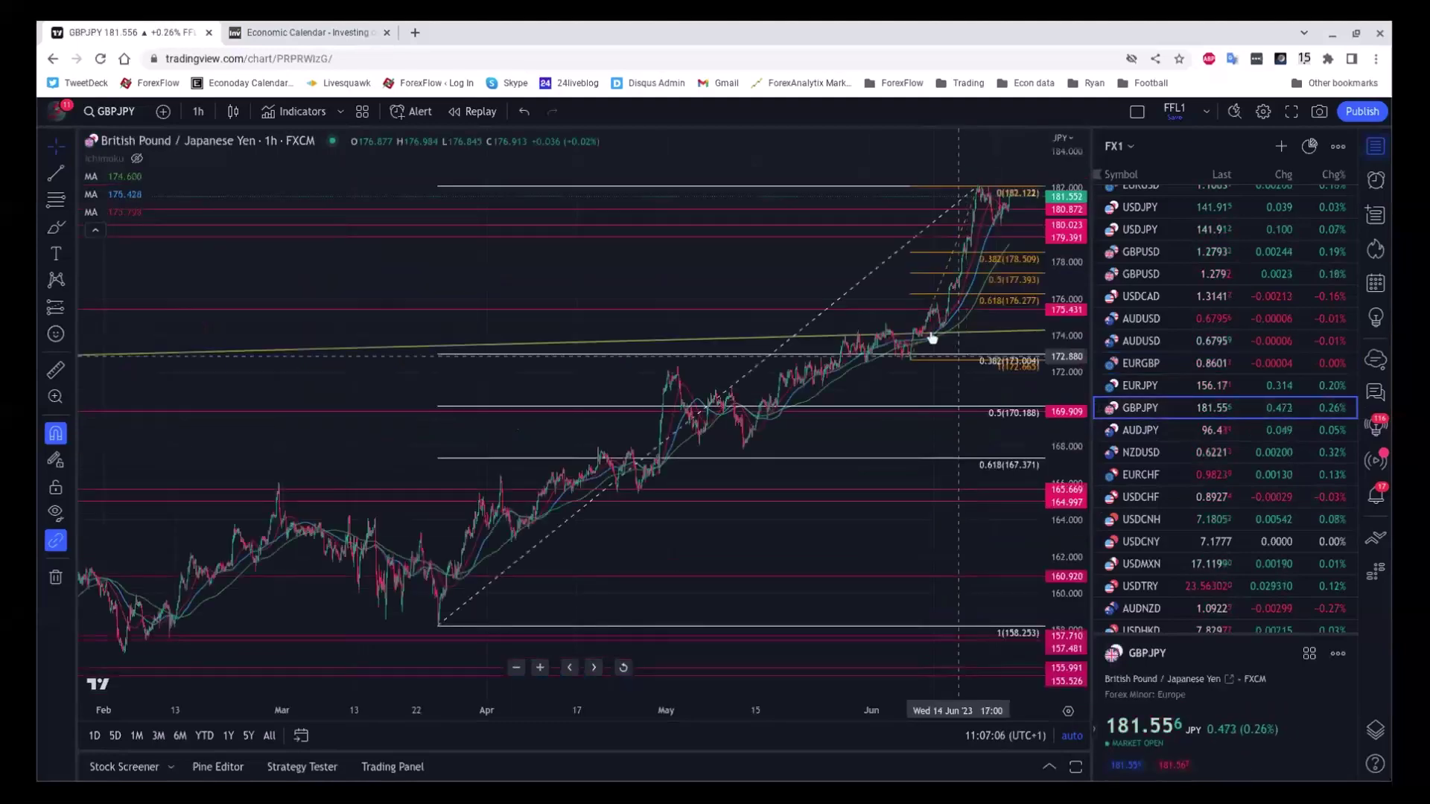
Drag the GBPJPY 1-hour chart left to leave empty space after the latest bars
drag(760, 275, 686, 262)
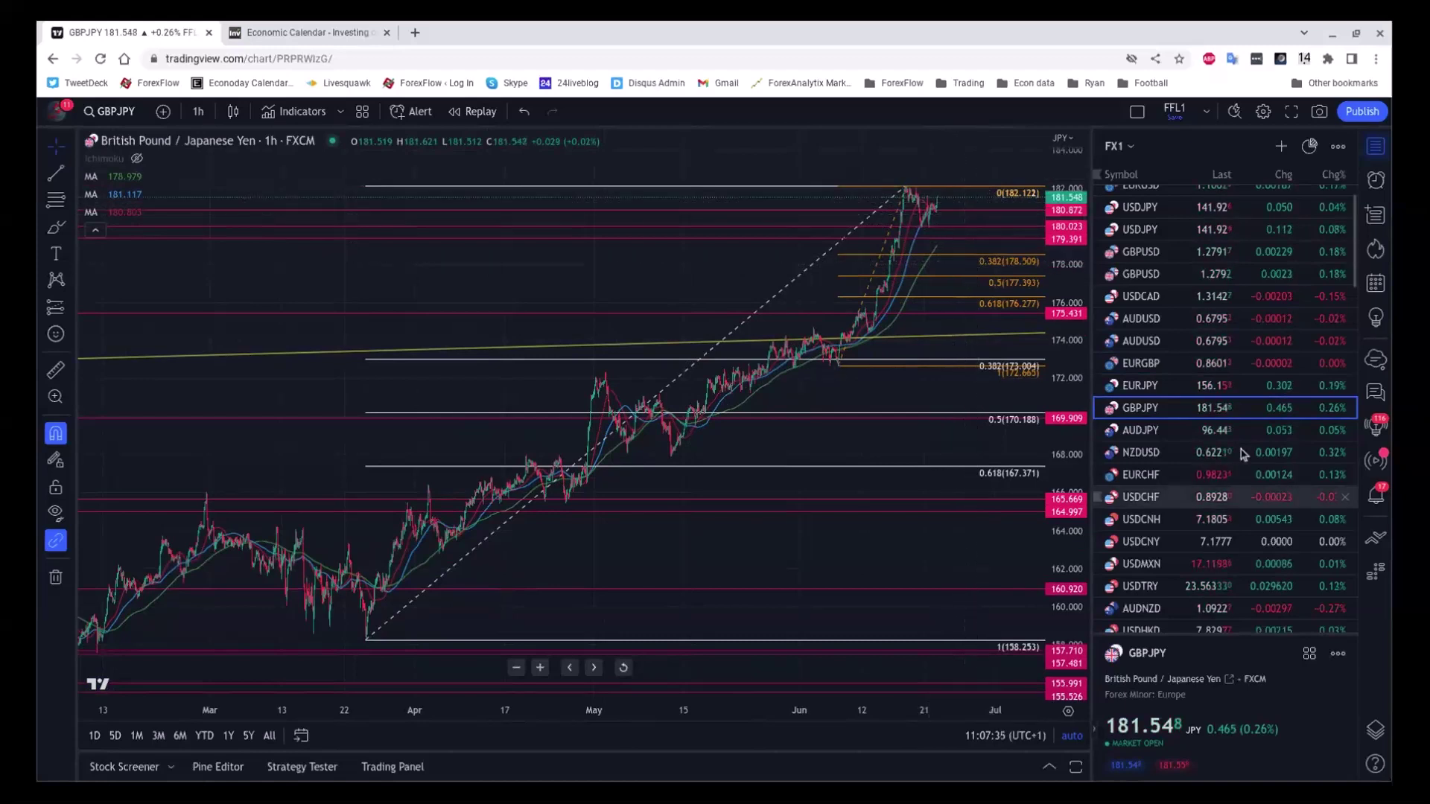
scroll(1158, 494, down, 1)
Load the USDCNH 1-hour chart and zoom in on the May–June highs near 7.17–7.20
click(1155, 494)
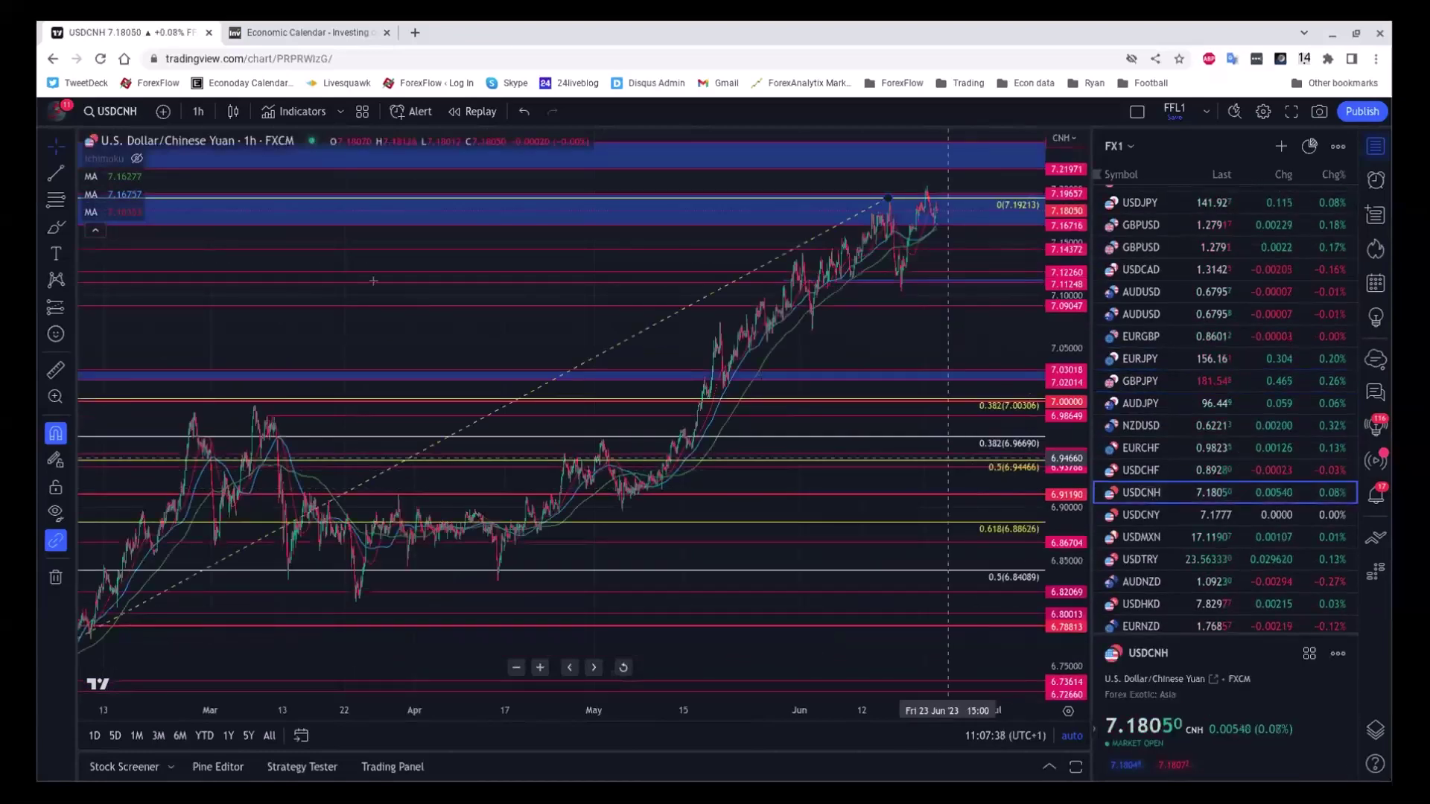
scroll(326, 307, up, 6)
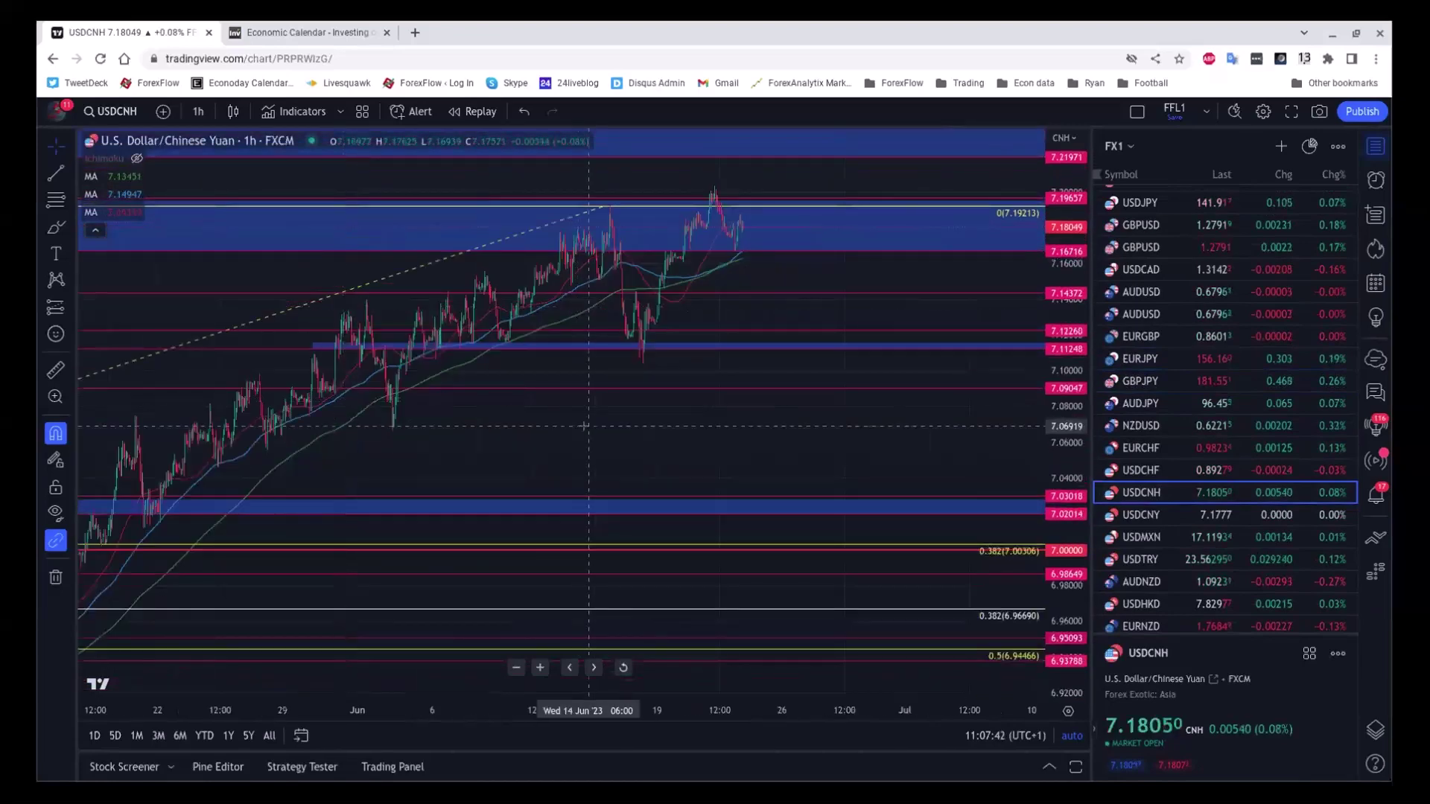
drag(596, 402, 811, 438)
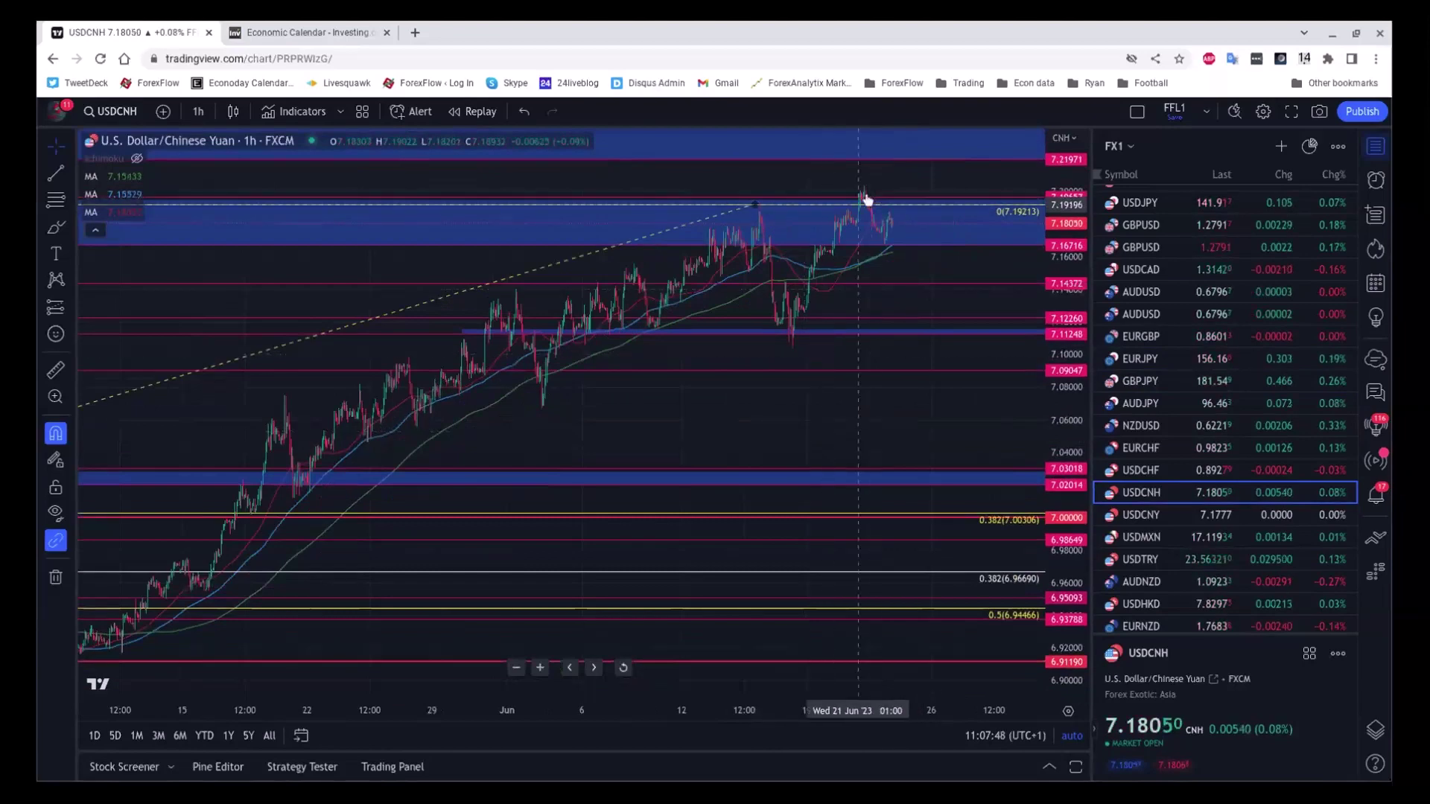
scroll(817, 426, up, 5)
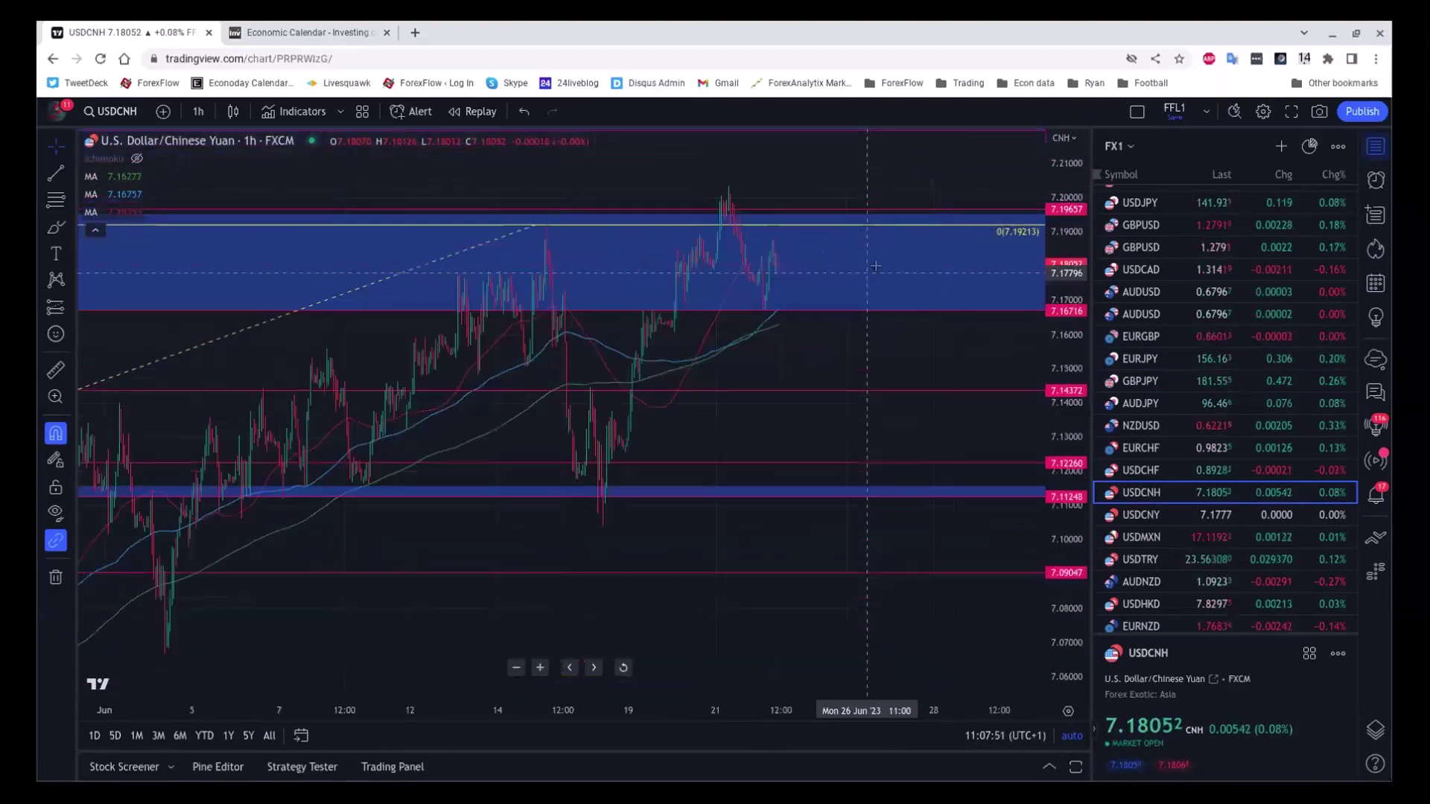
drag(861, 428, 1006, 429)
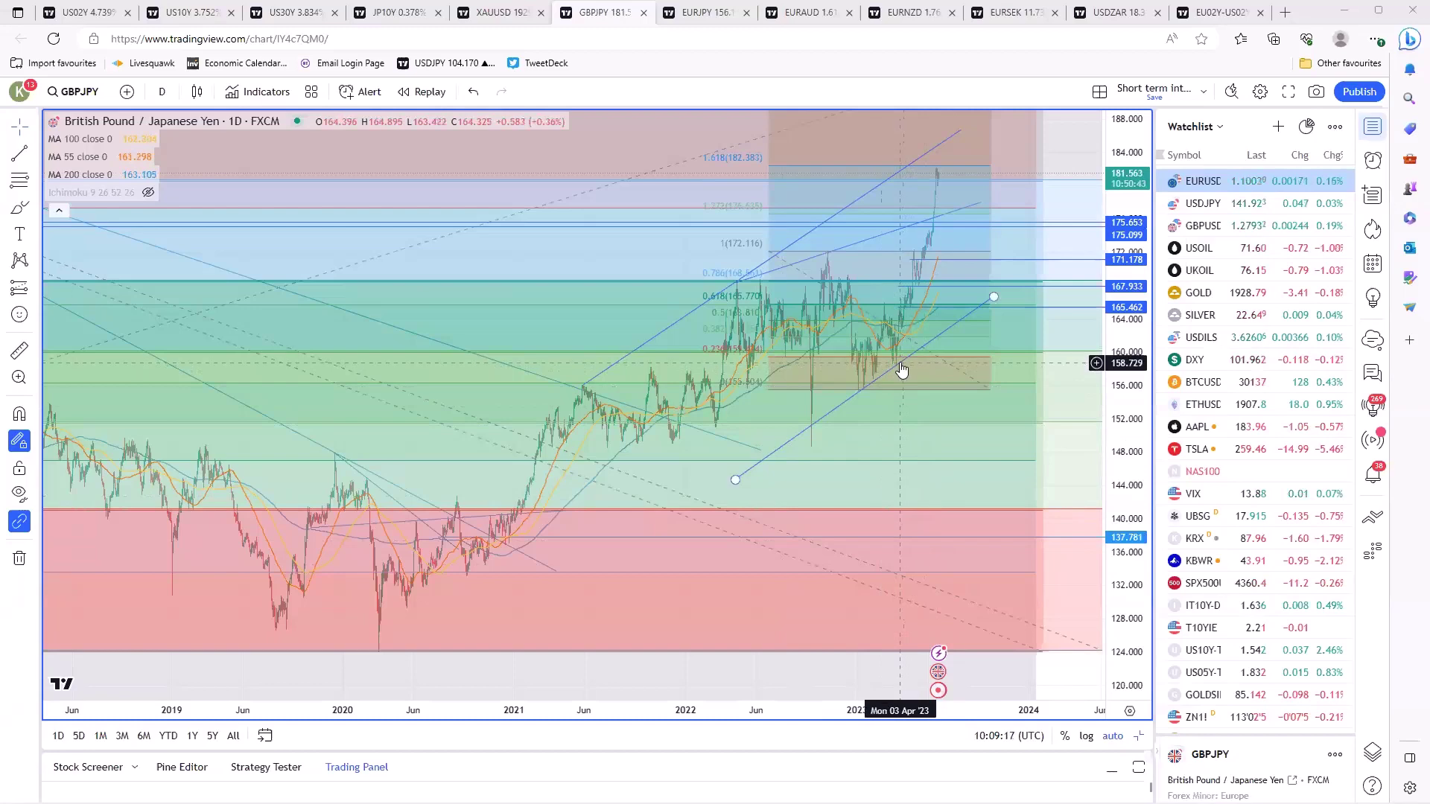
Select the rising blue GBPJPY trendline and zoom into the 2023 daily rally near 182
scroll(954, 518, down, 1)
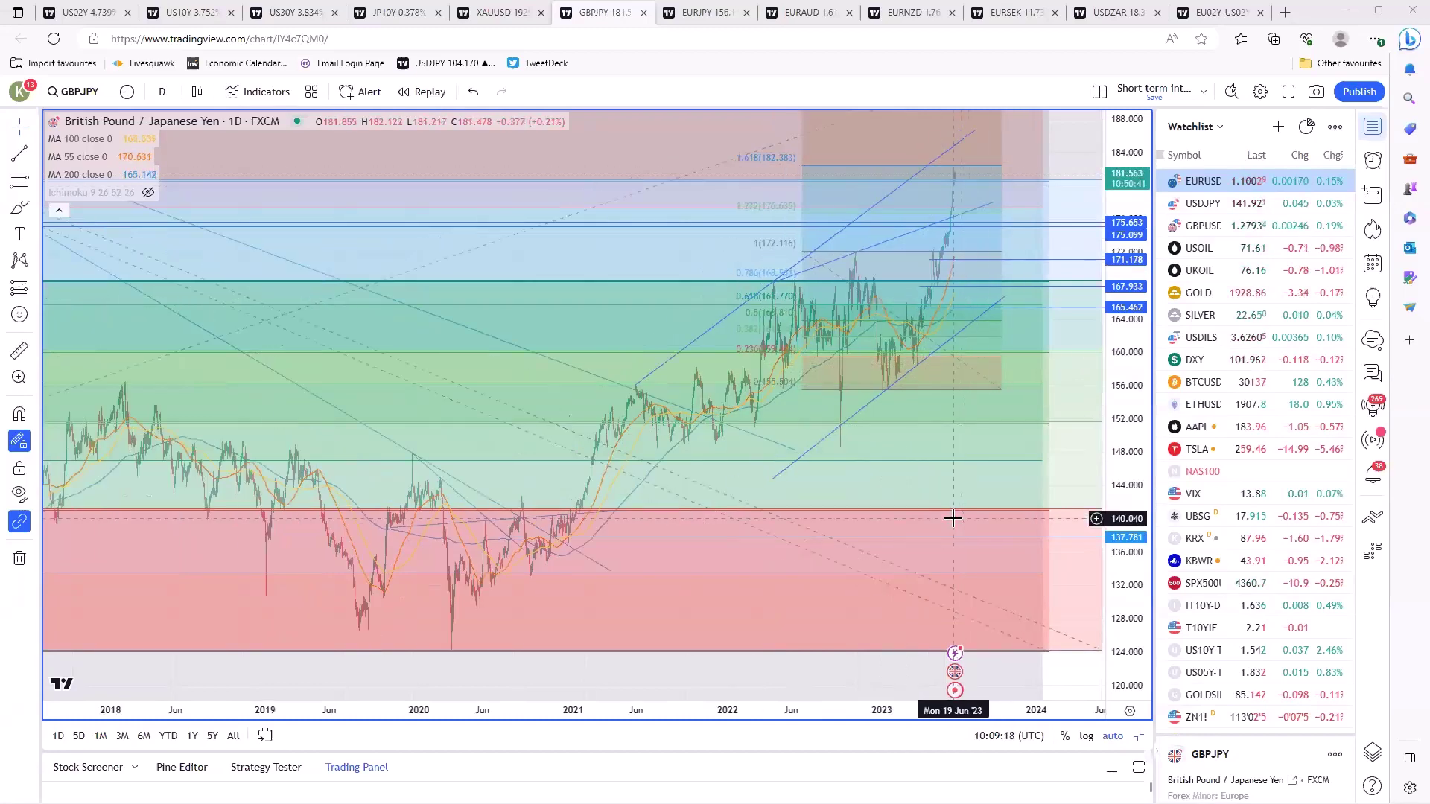
scroll(922, 251, down, 2)
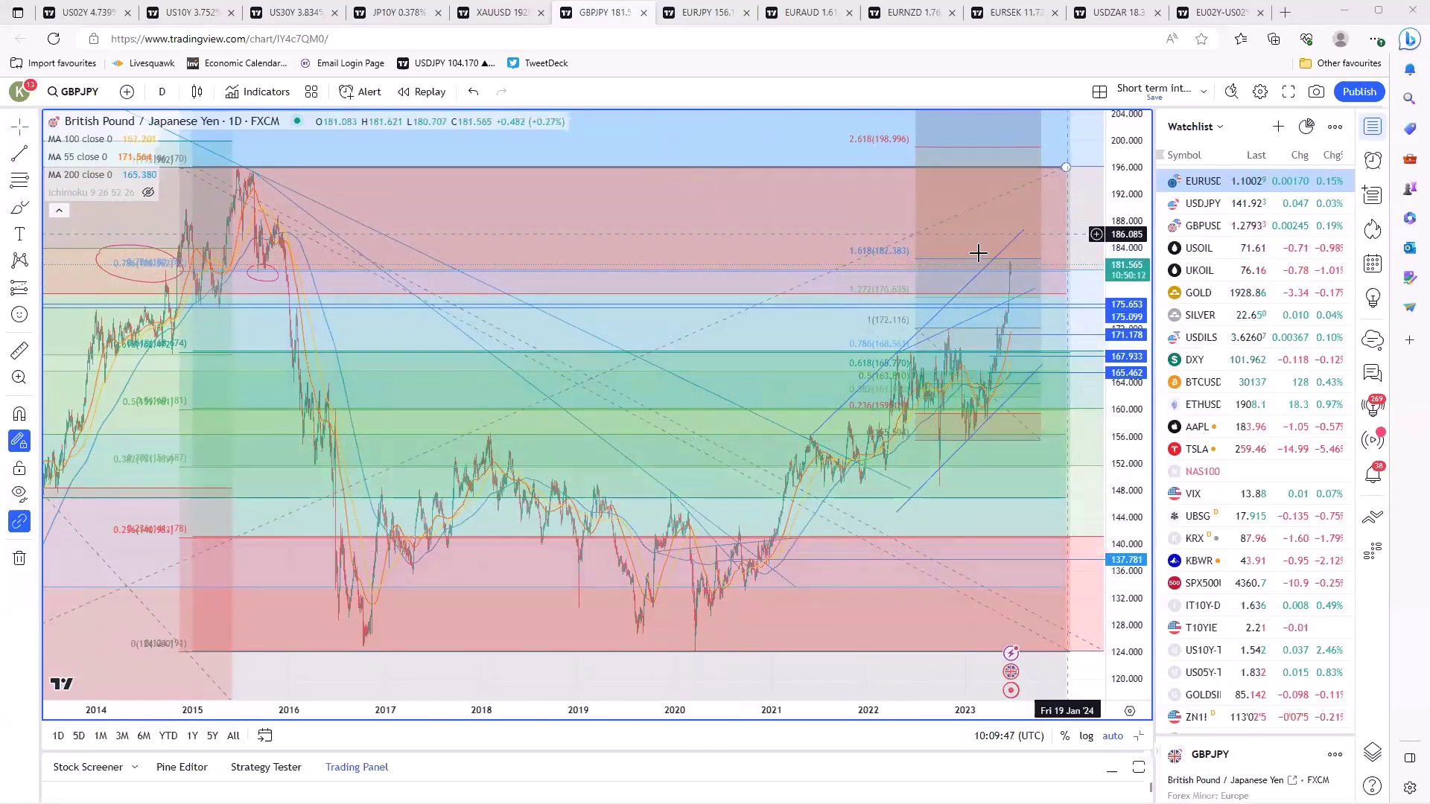
click(1010, 252)
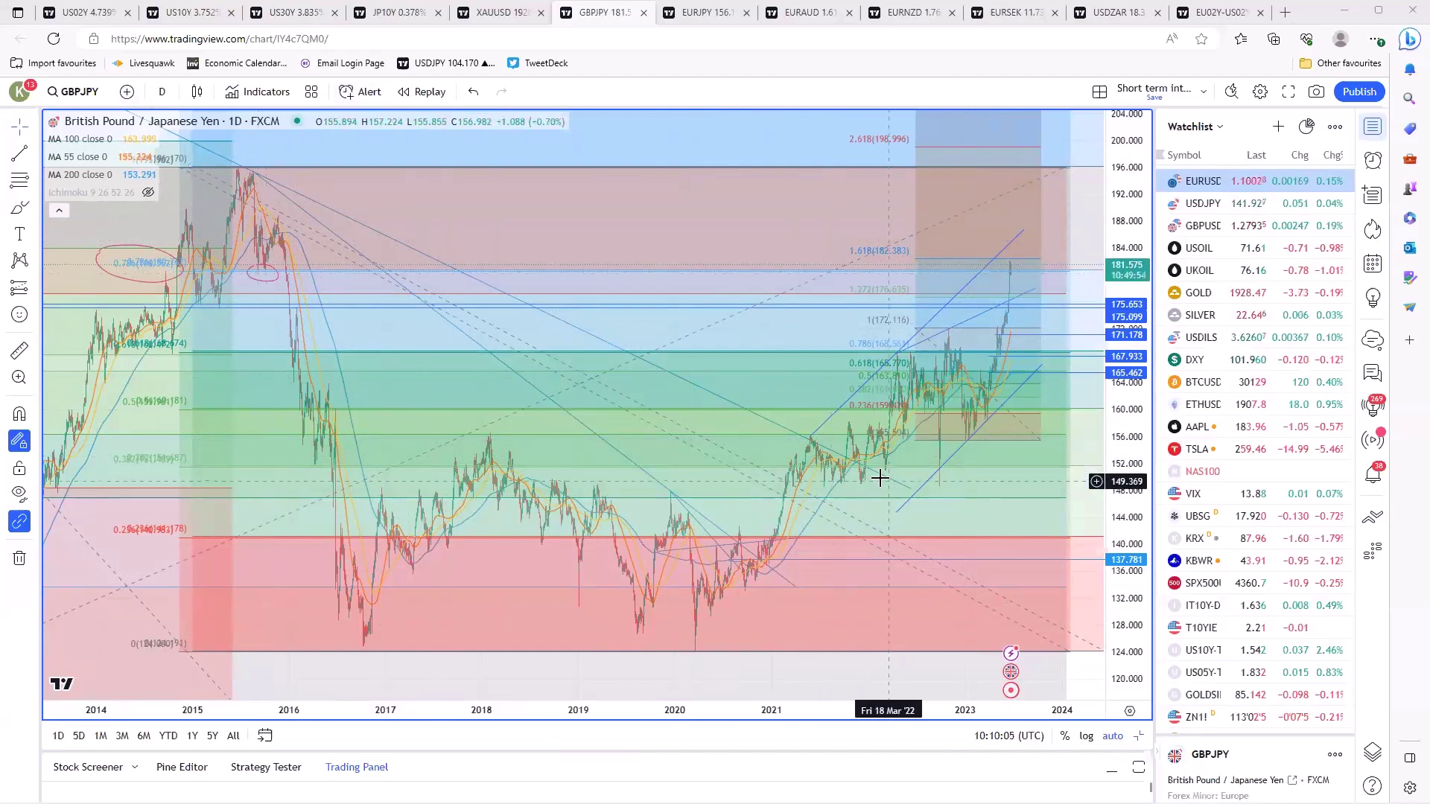
scroll(881, 479, up, 8)
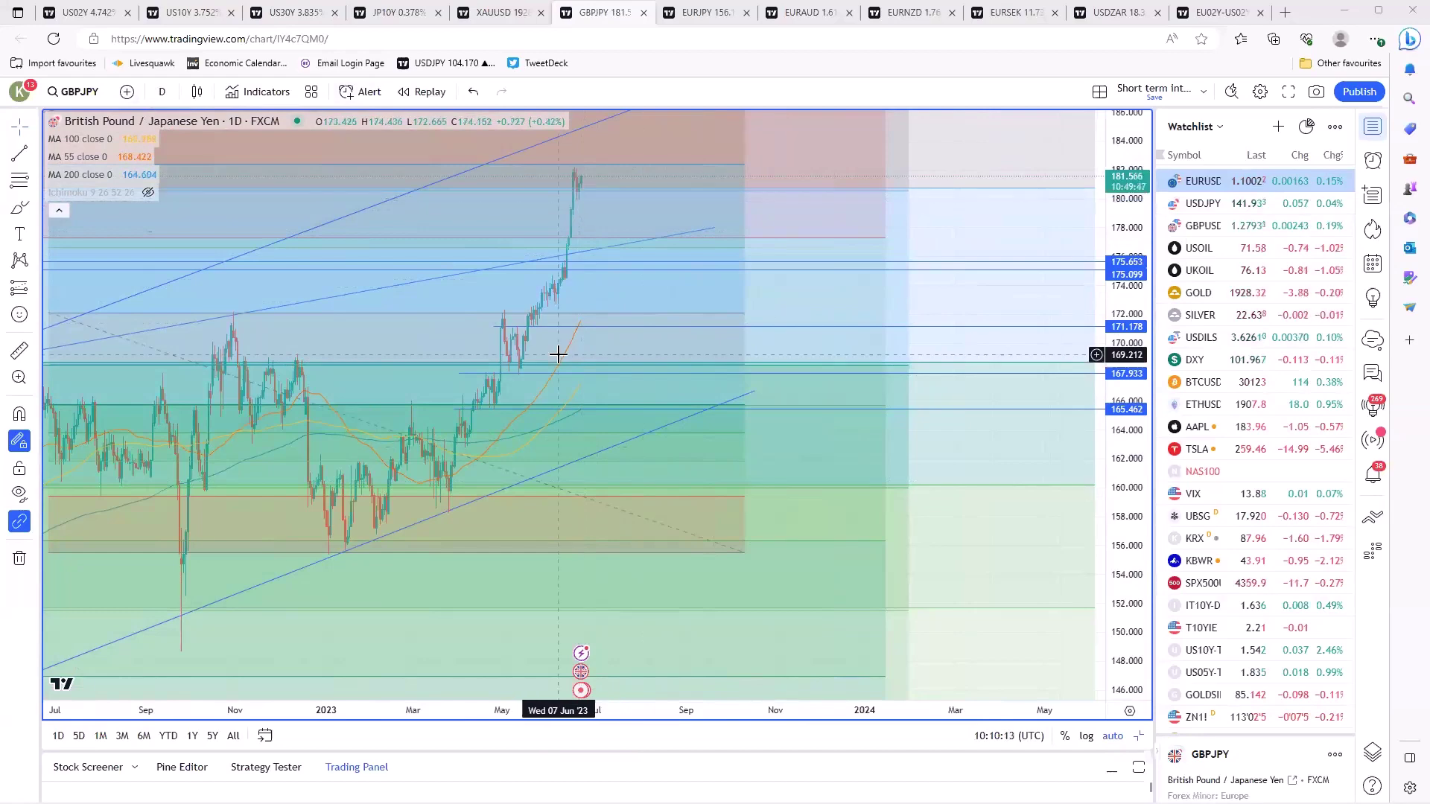
scroll(559, 350, up, 2)
click(163, 91)
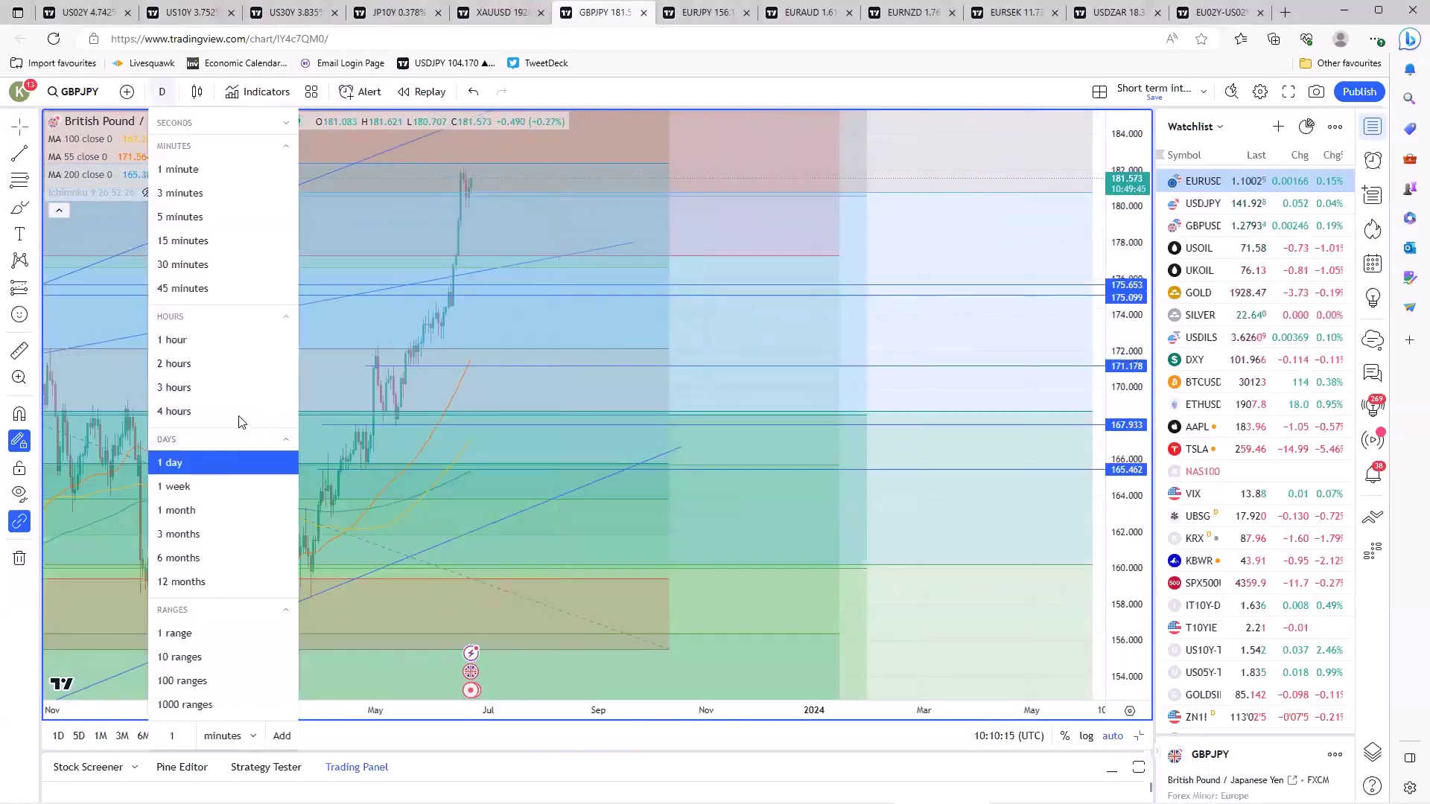
Switch GBPJPY to 4-hour candles, then restore the four-chart grid and expand GBPUSD
click(237, 409)
scroll(804, 473, down, 5)
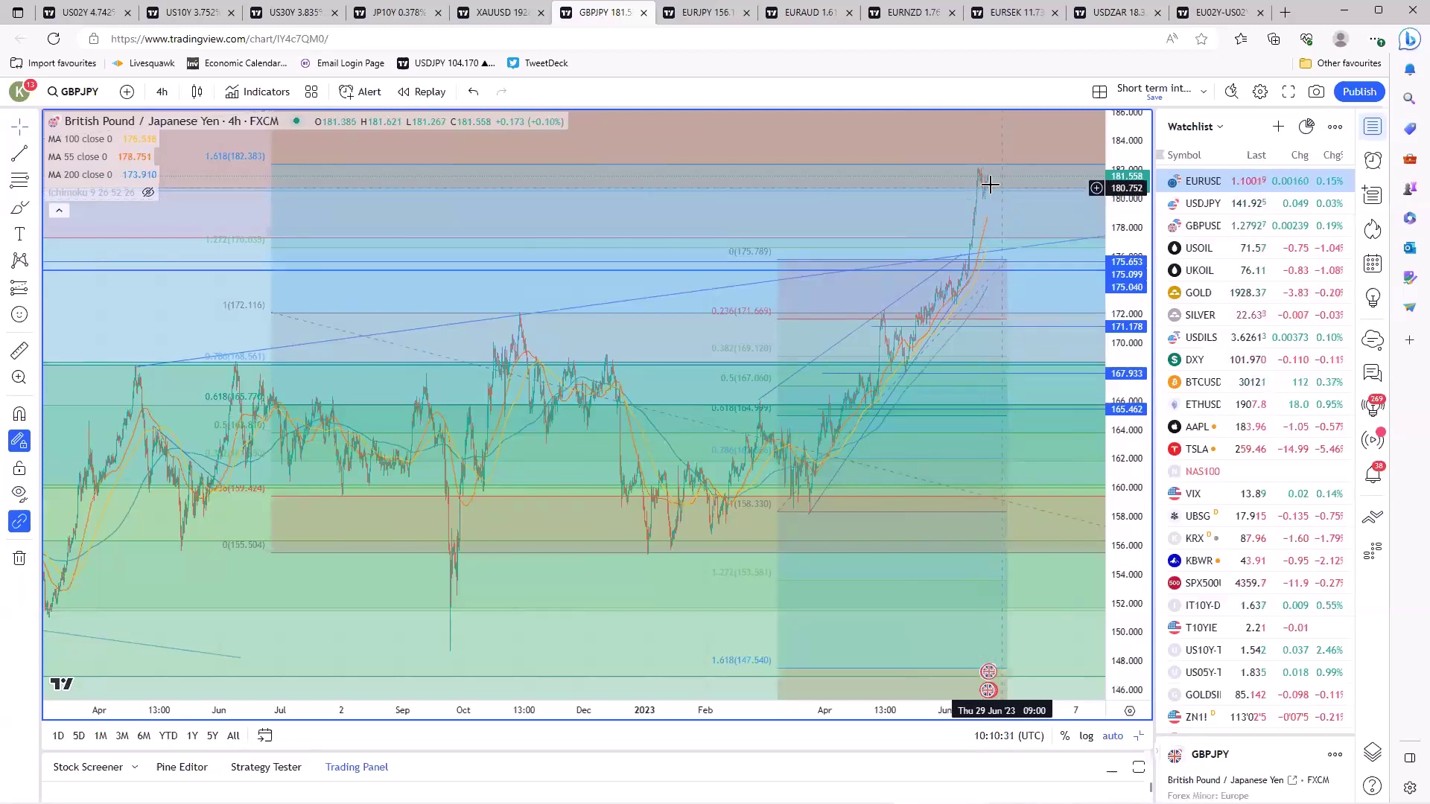
scroll(823, 309, down, 3)
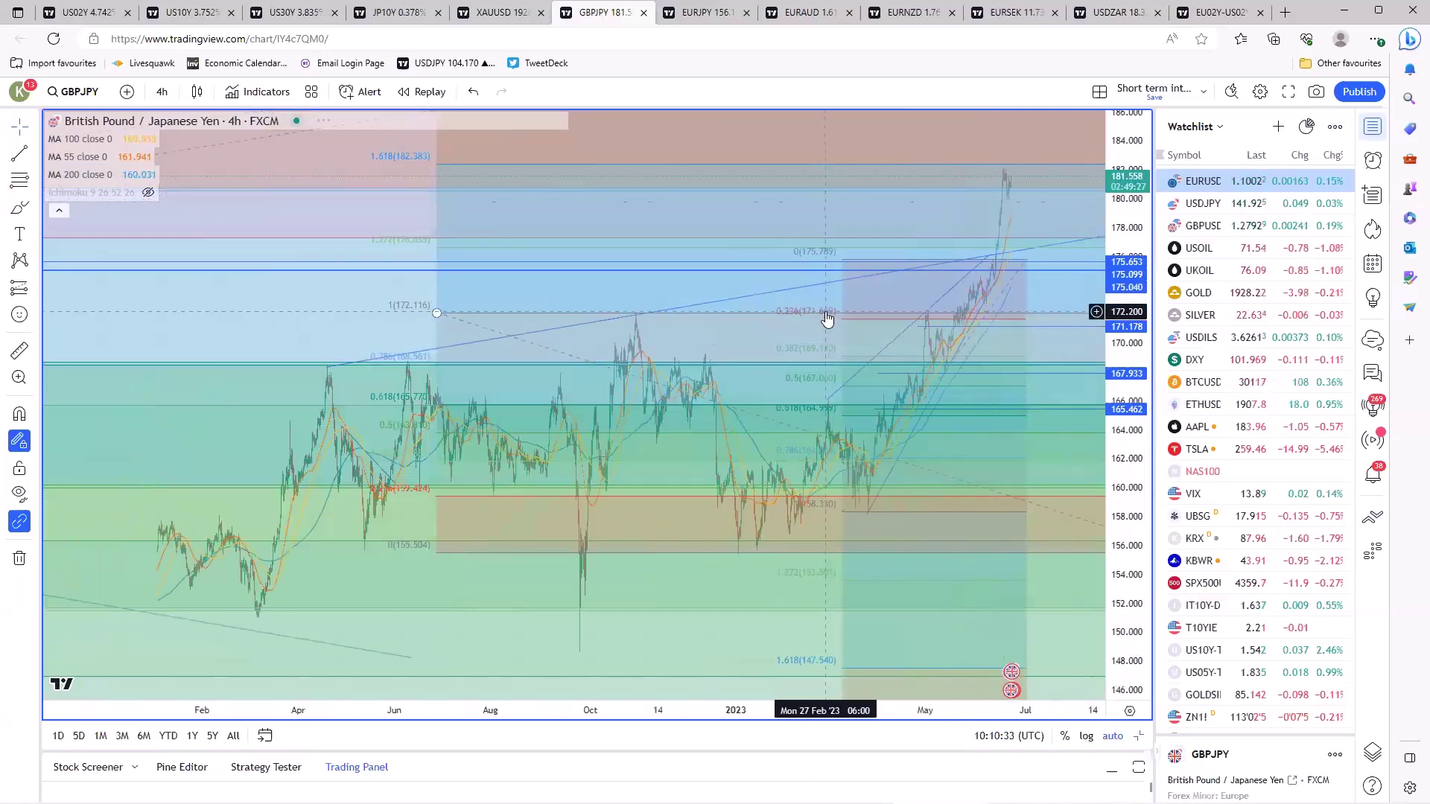
scroll(954, 223, up, 3)
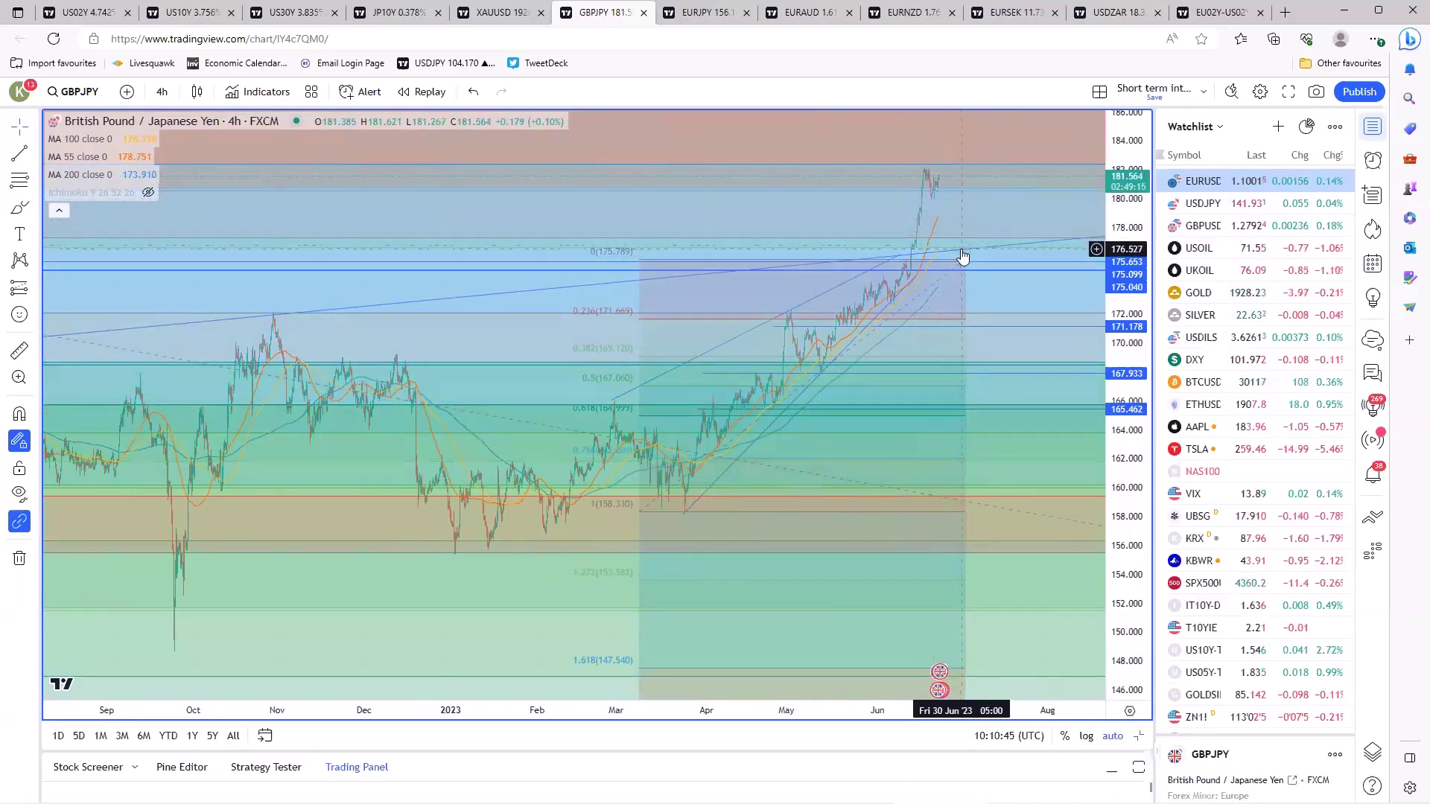
scroll(913, 420, down, 2)
scroll(913, 420, down, 2)
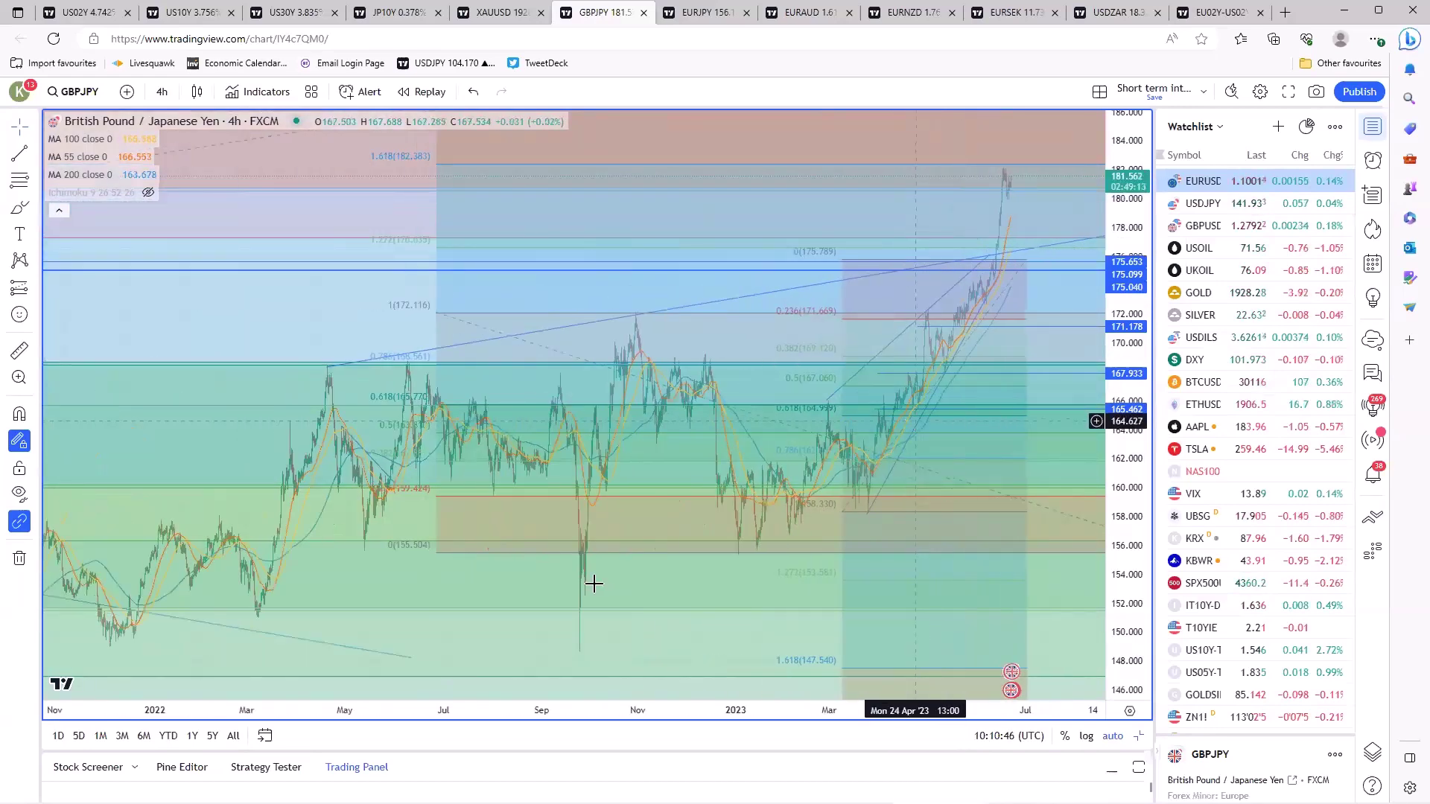
scroll(593, 583, up, 1)
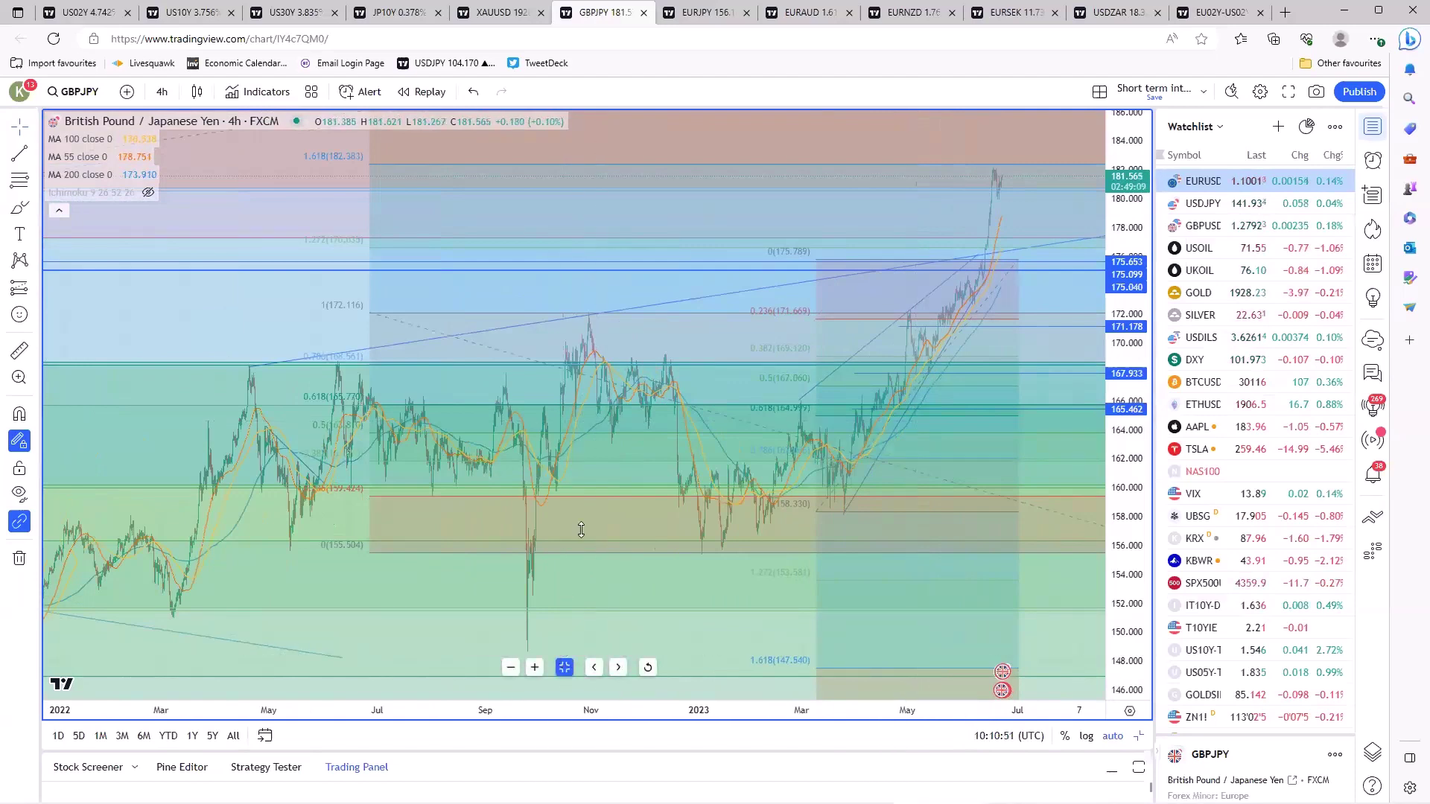
click(564, 667)
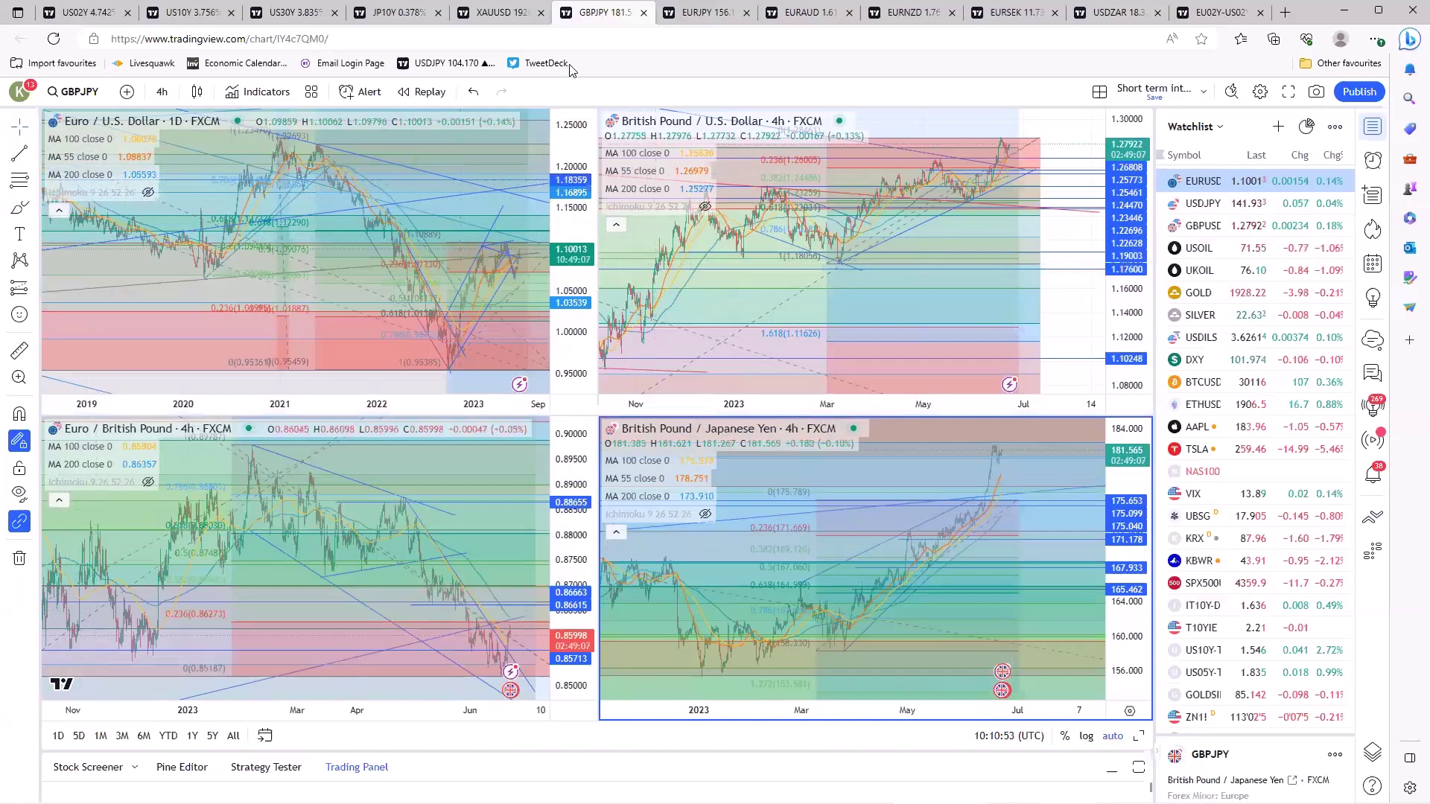
click(843, 361)
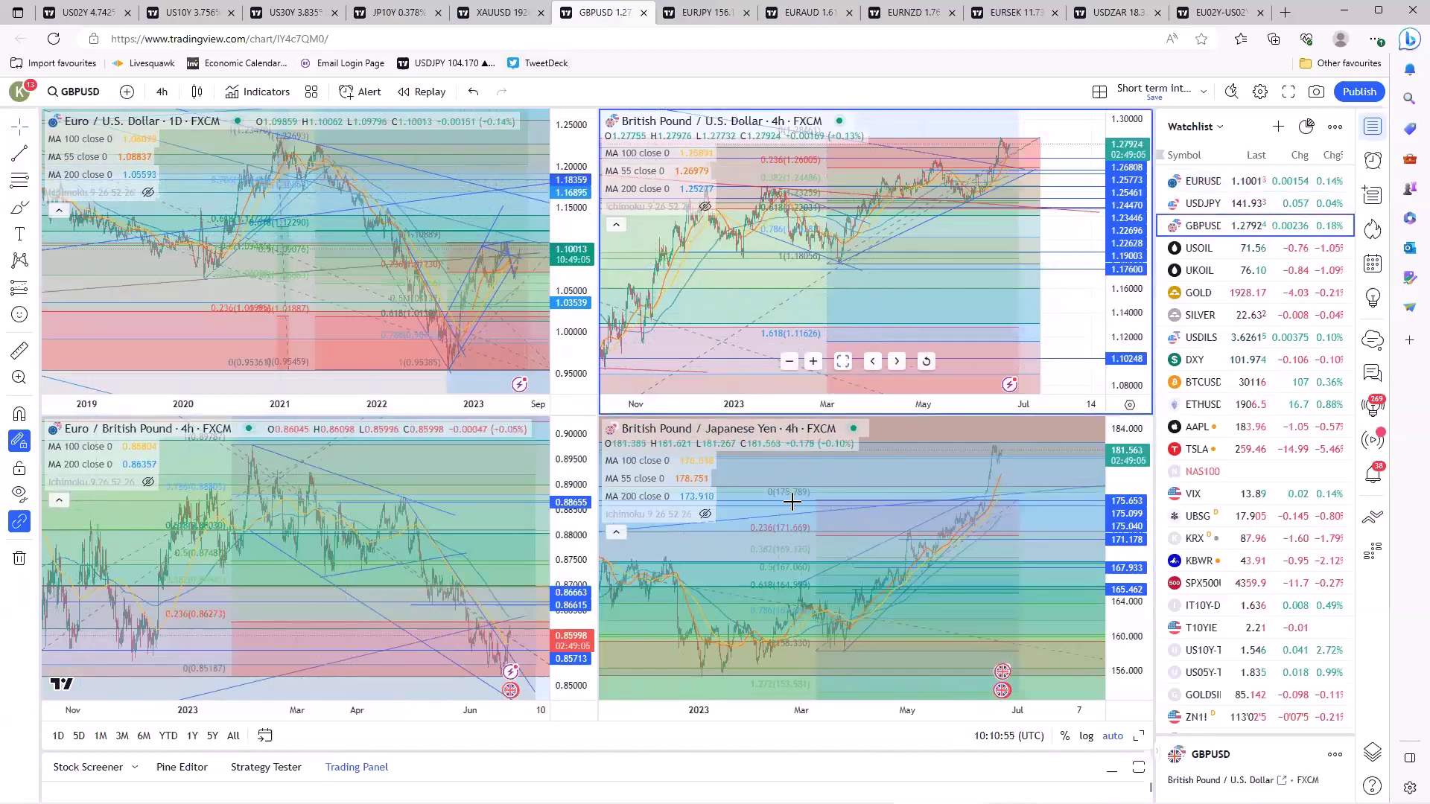
Zoom the GBPUSD 4-hour chart out to show the 2022–2023 swing from late 2021
scroll(757, 600, down, 2)
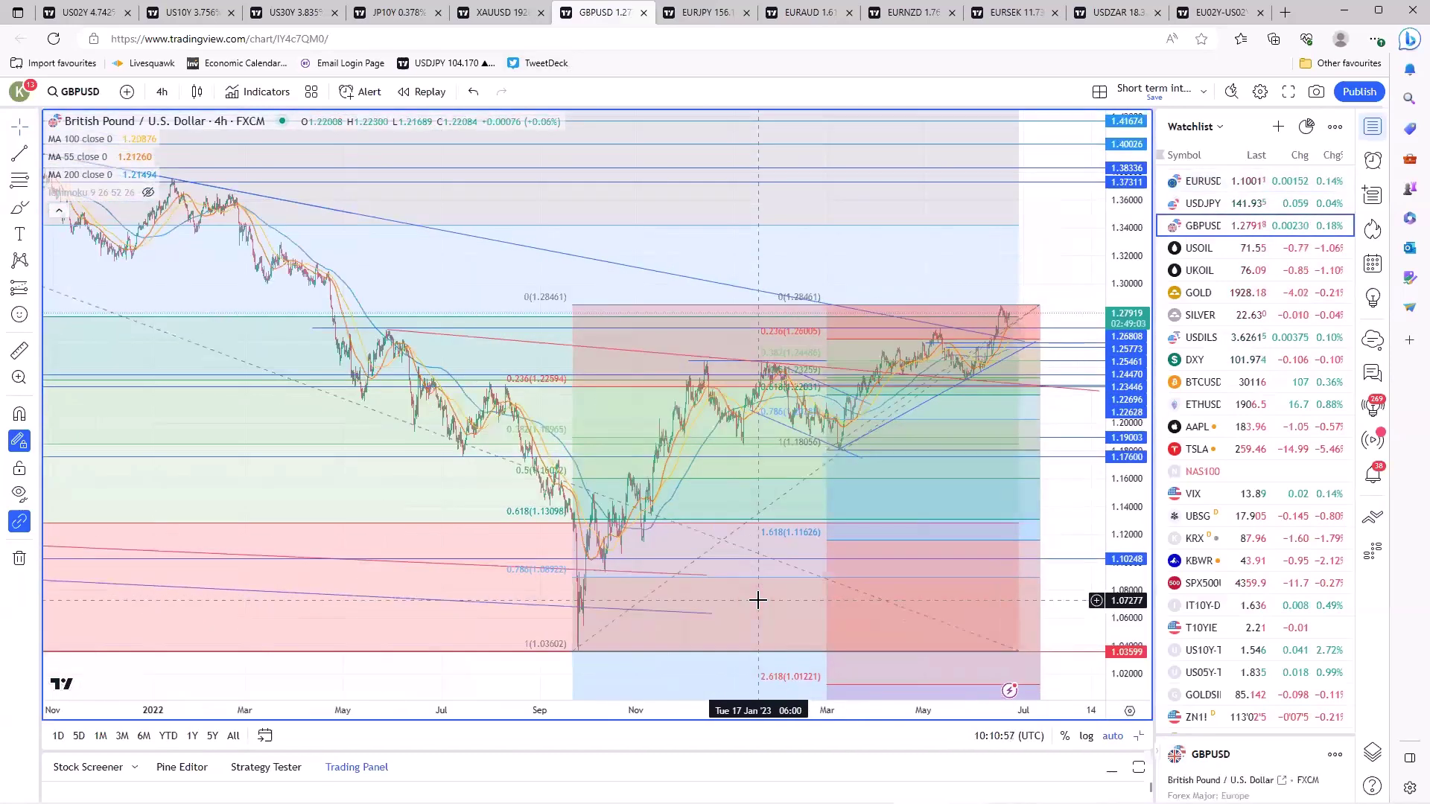
scroll(932, 300, up, 2)
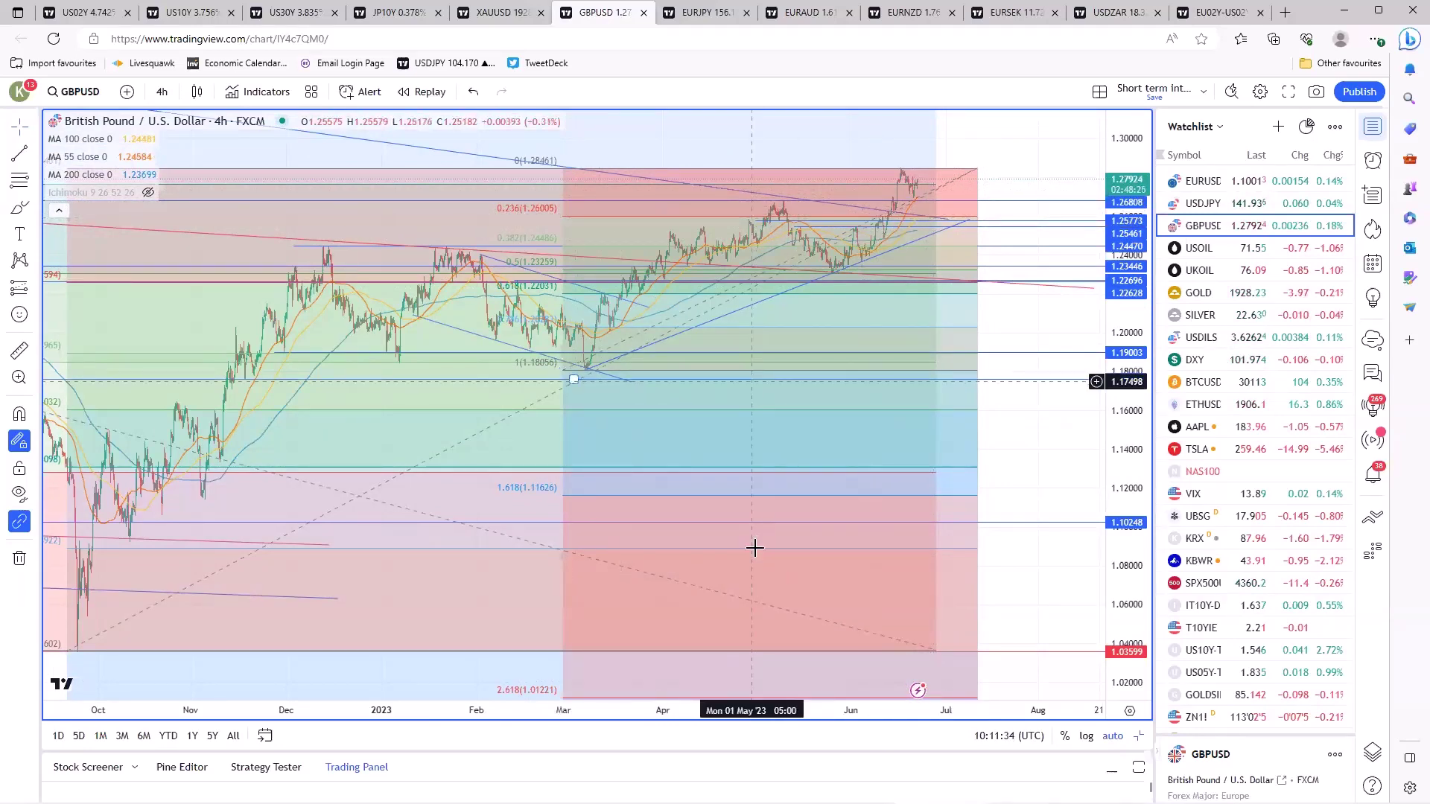
scroll(755, 548, down, 3)
scroll(901, 488, up, 3)
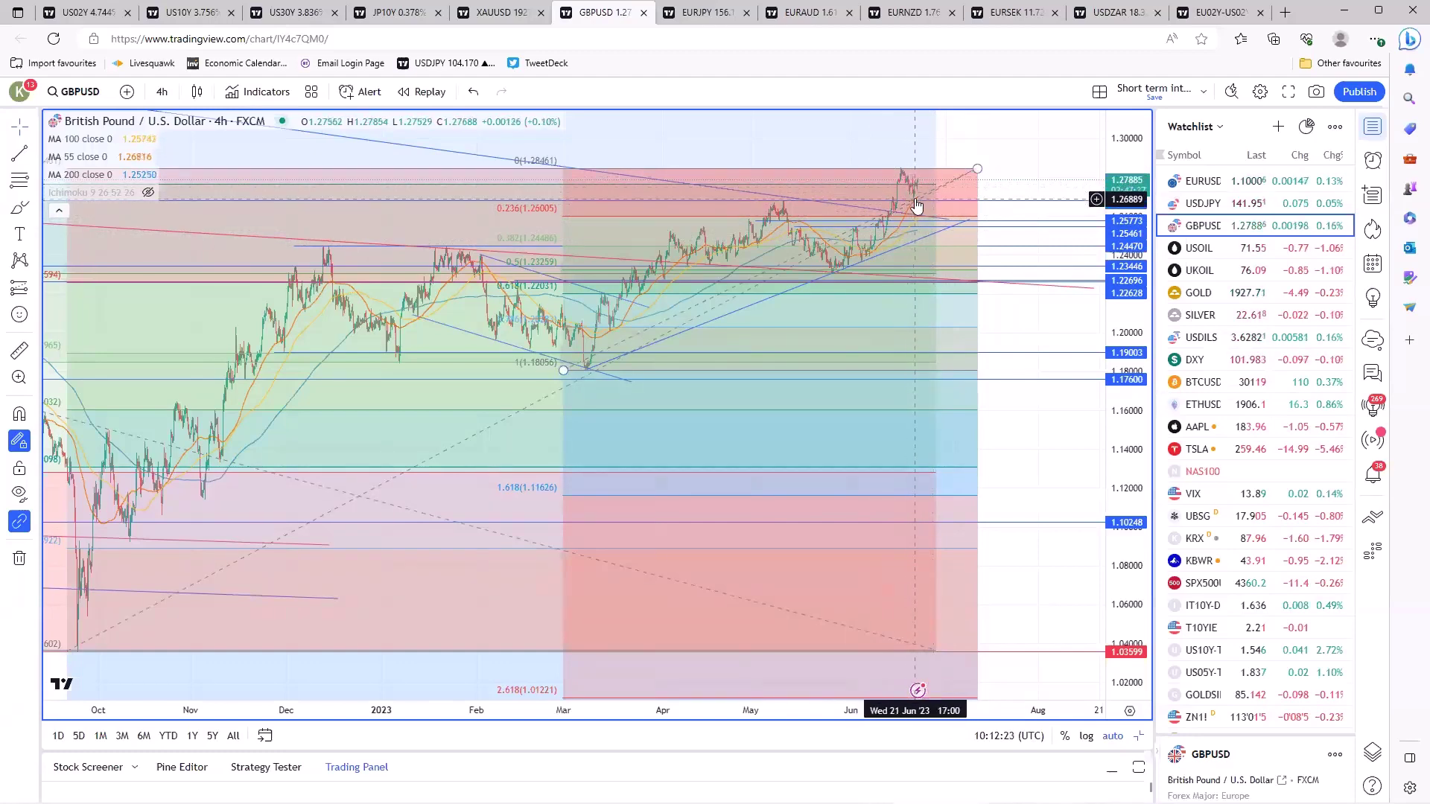
scroll(597, 535, down, 4)
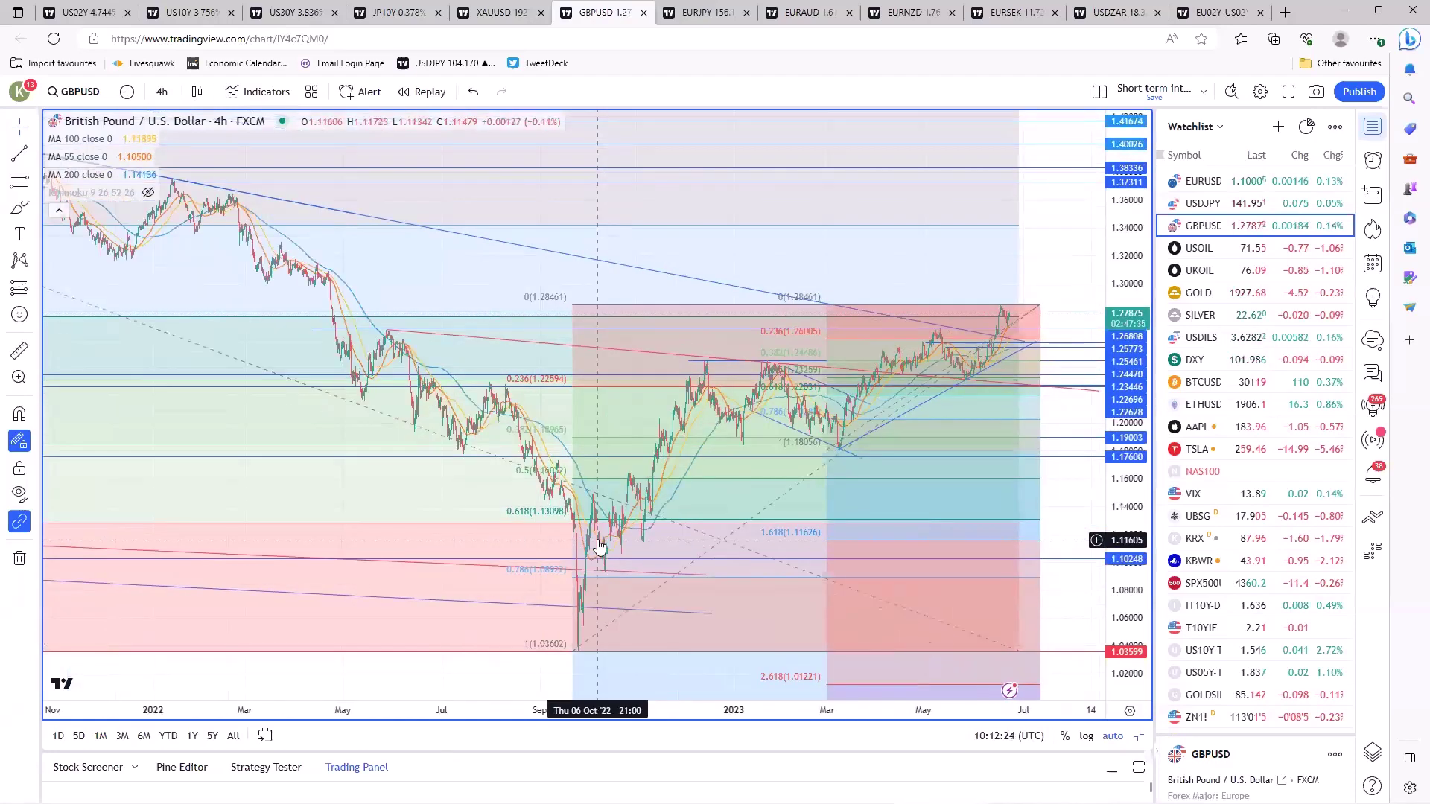
Set GBPUSD to daily candles, zoom across 2014–2024, then return to the four-chart layout
click(162, 91)
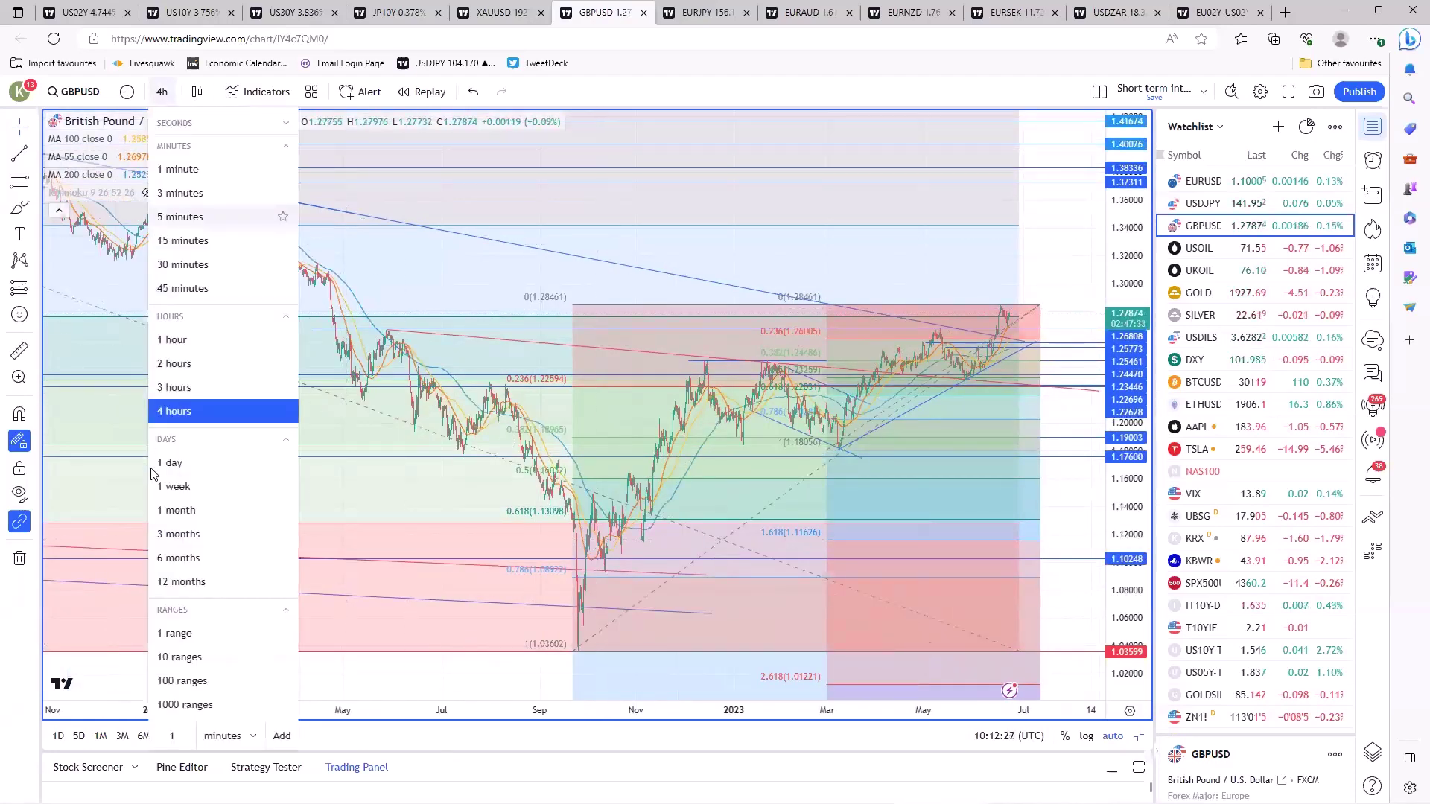
click(223, 463)
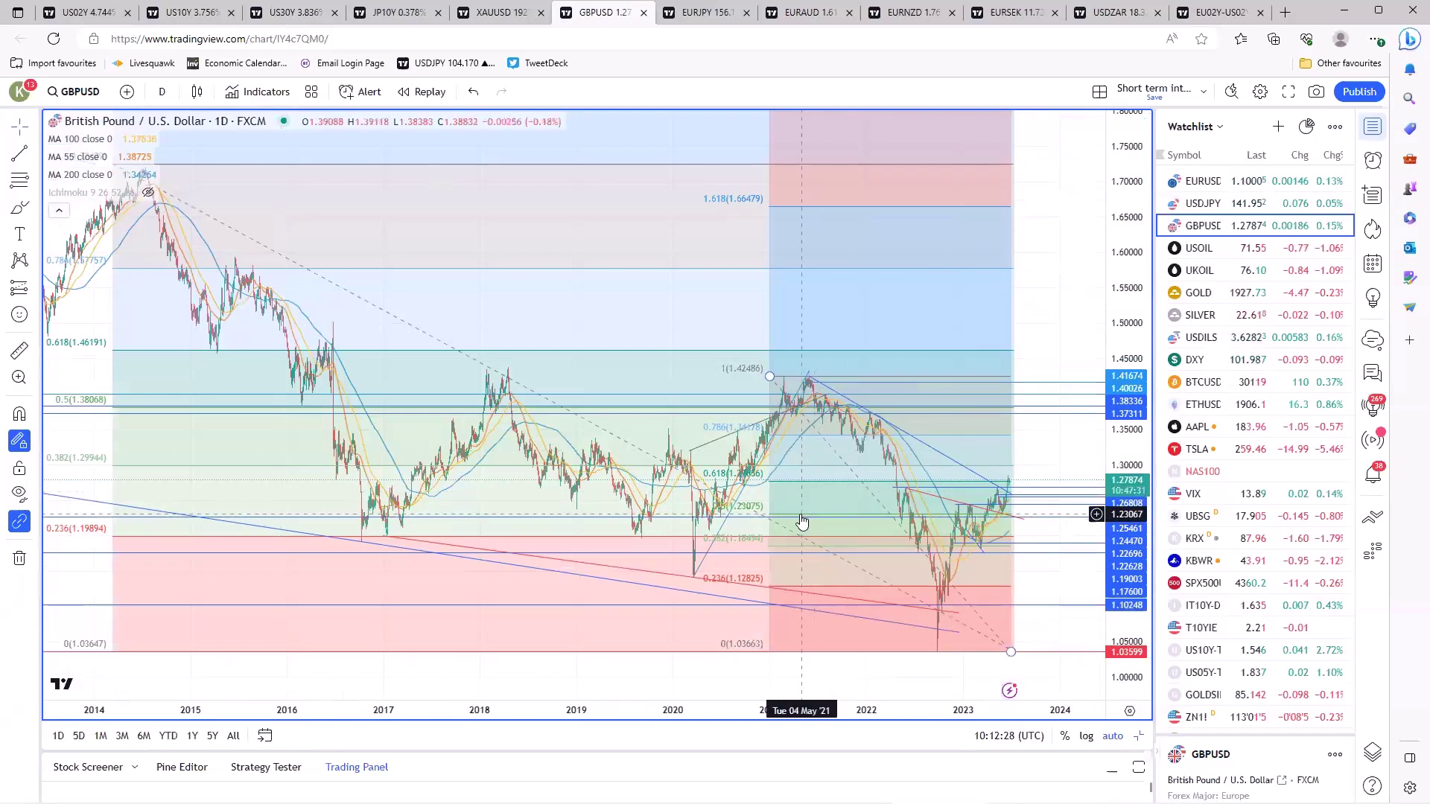
scroll(802, 521, up, 3)
scroll(802, 521, down, 3)
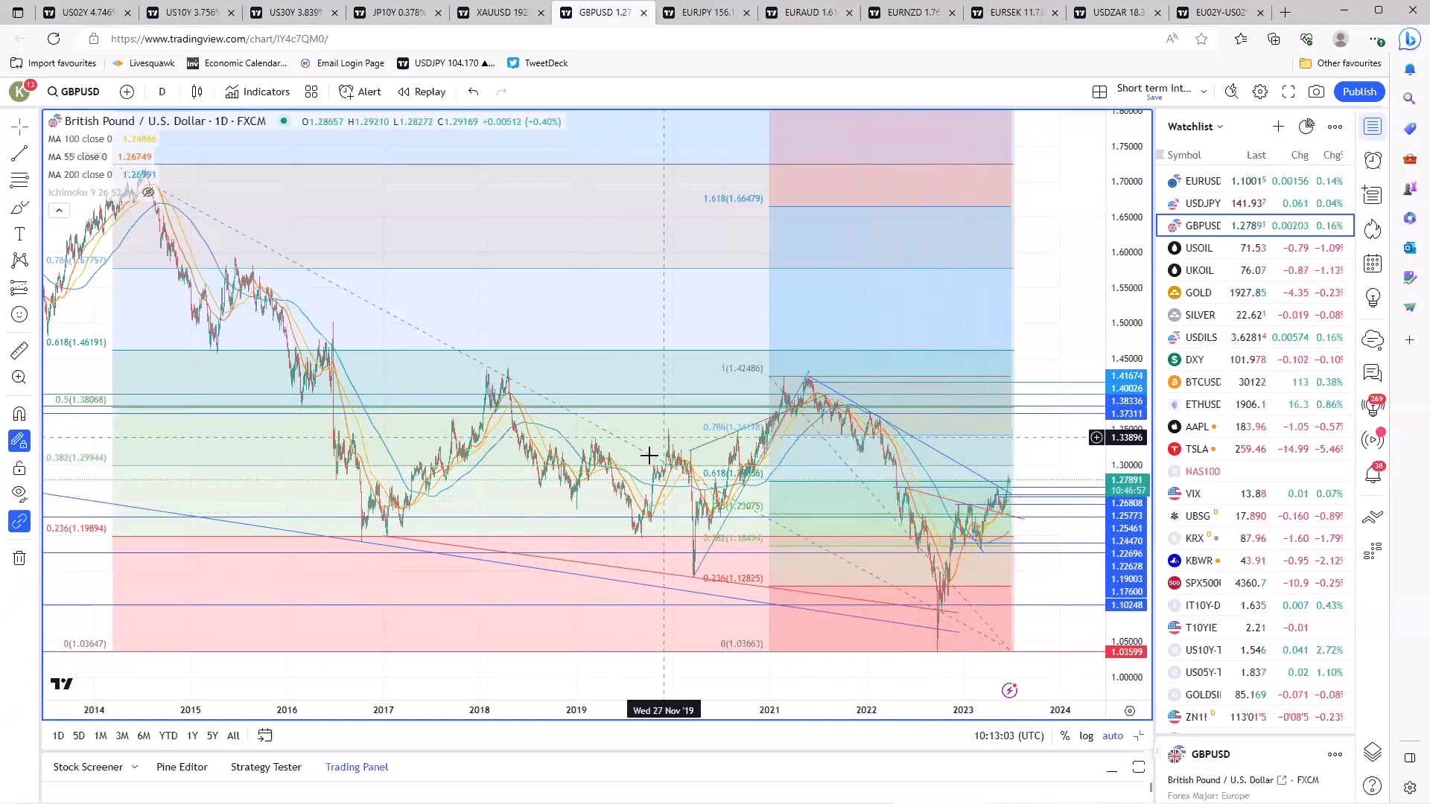
mouse_move(558, 670)
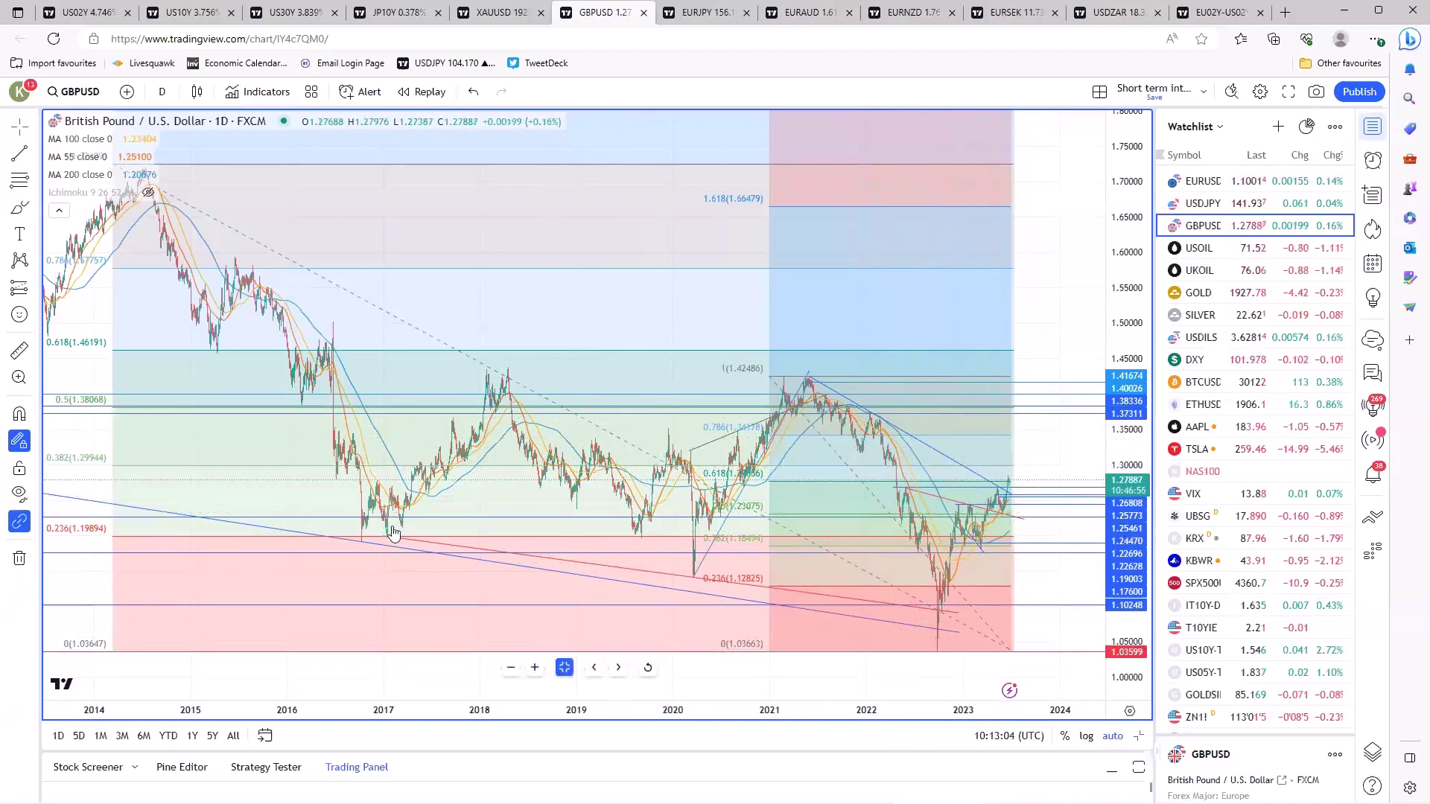
key(alt+Return)
Make the EURGBP pane active, maximize it to fill the layout, and zoom in
click(283, 668)
key(alt+Return)
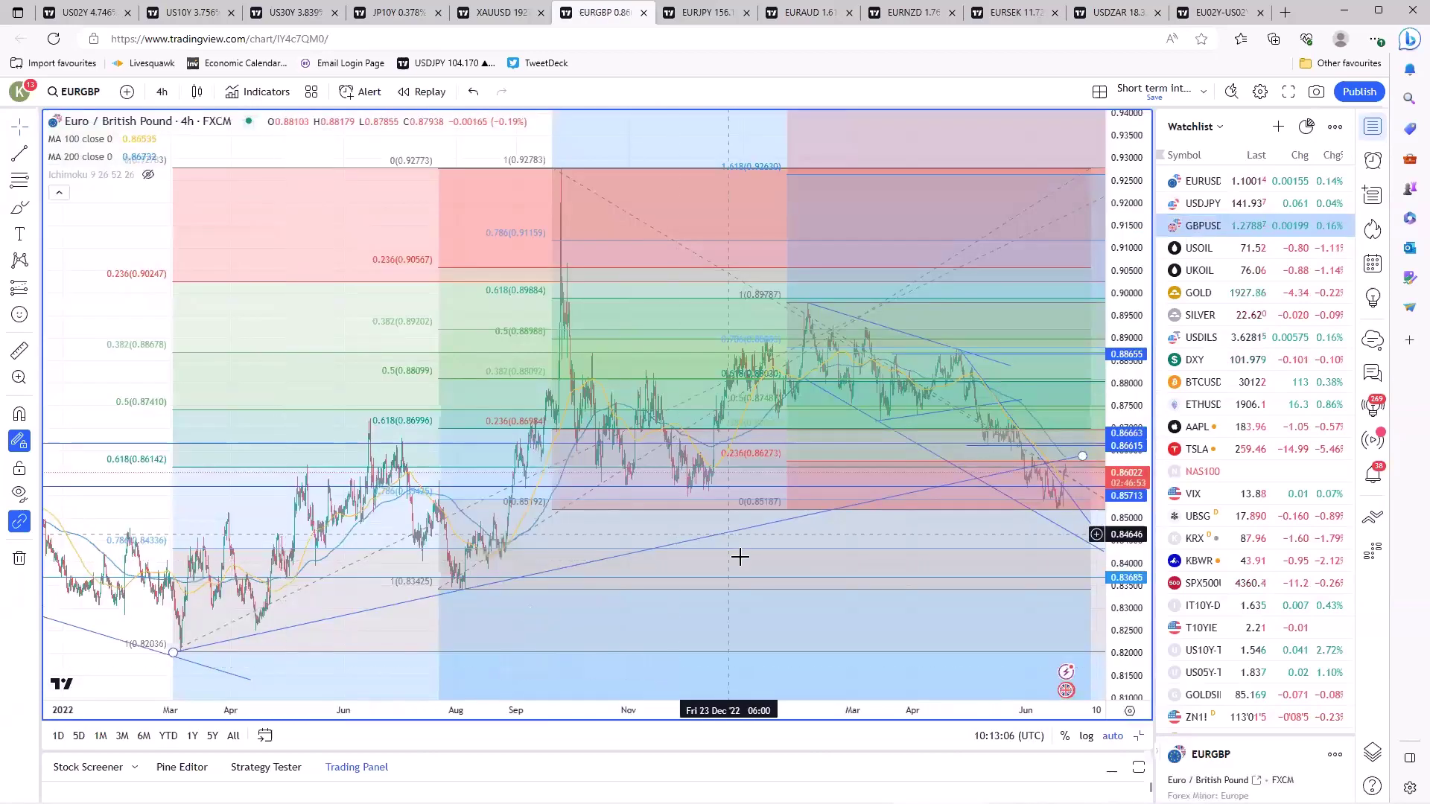
scroll(740, 557, up, 5)
scroll(951, 602, up, 3)
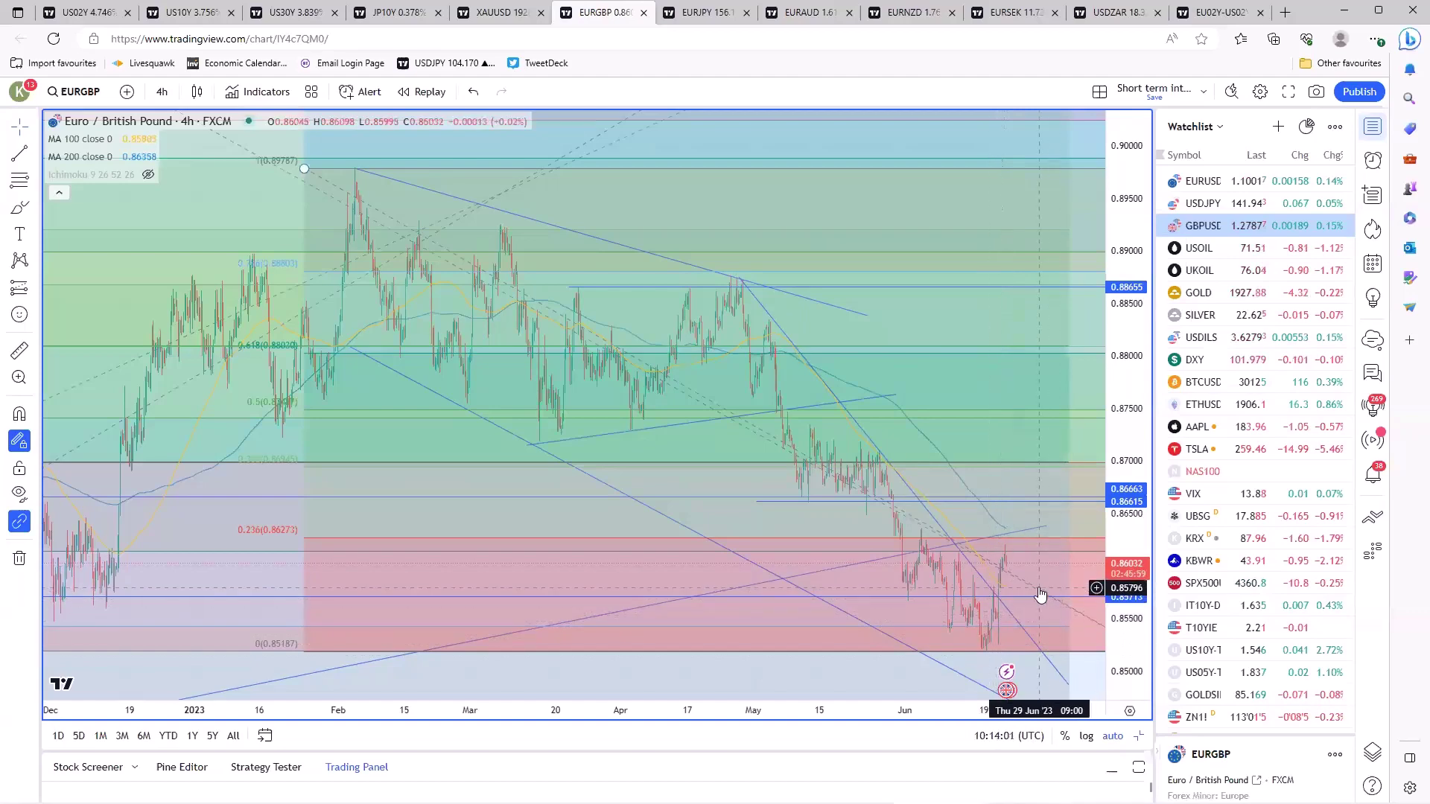
scroll(1037, 586, down, 4)
scroll(1038, 586, up, 4)
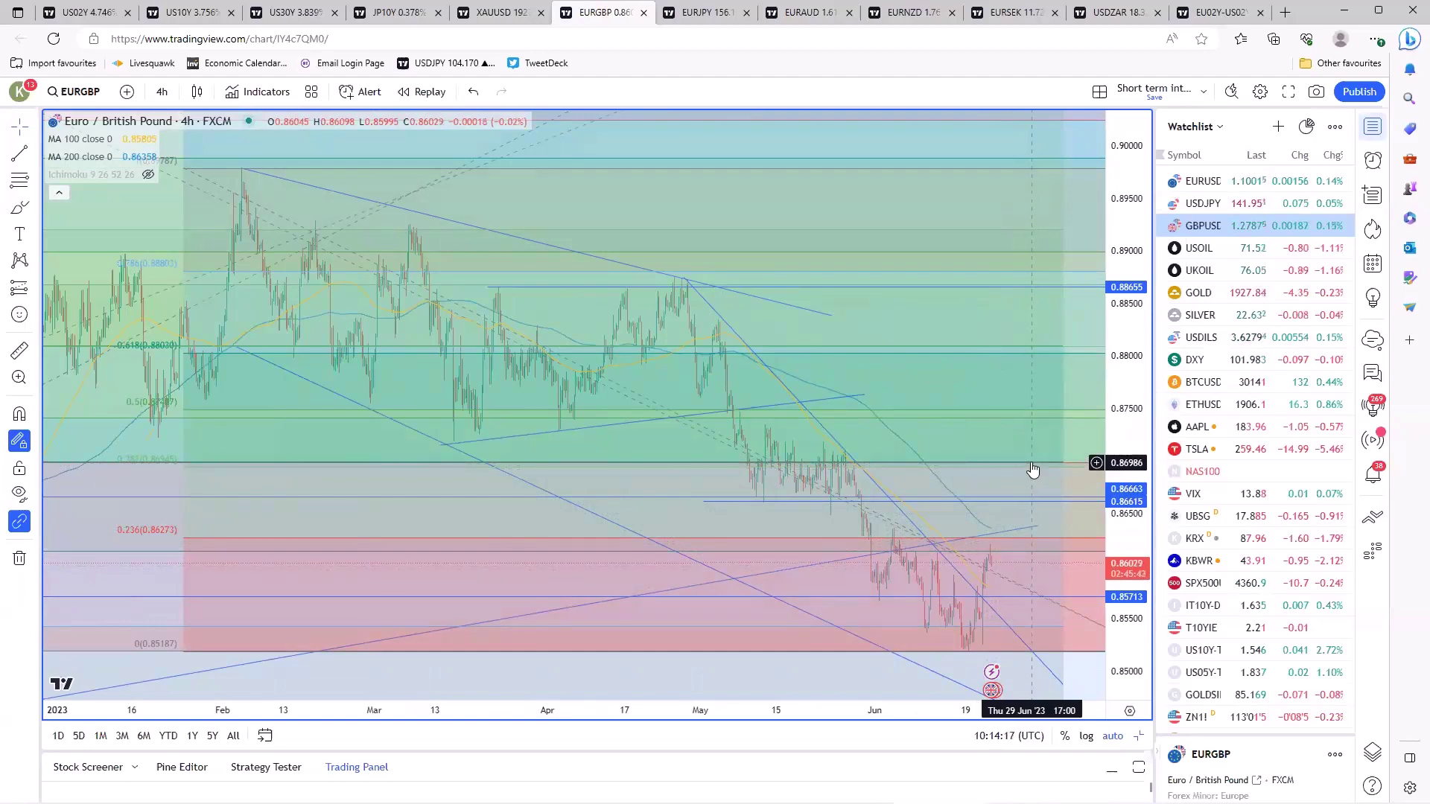
scroll(1030, 465, down, 3)
scroll(1028, 463, up, 5)
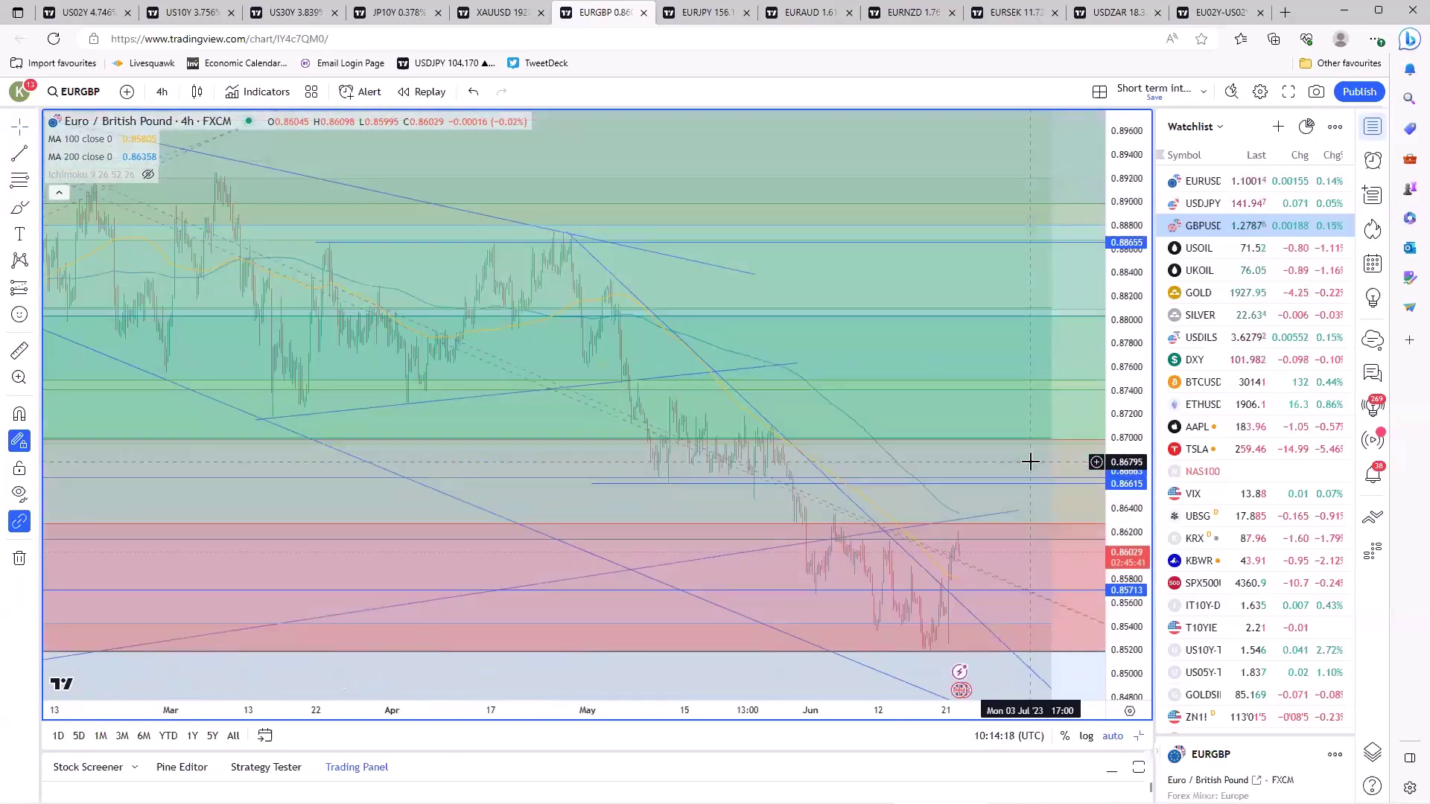
Drag the EURGBP horizontal level down to about 0.857 and zoom out
drag(973, 531, 986, 598)
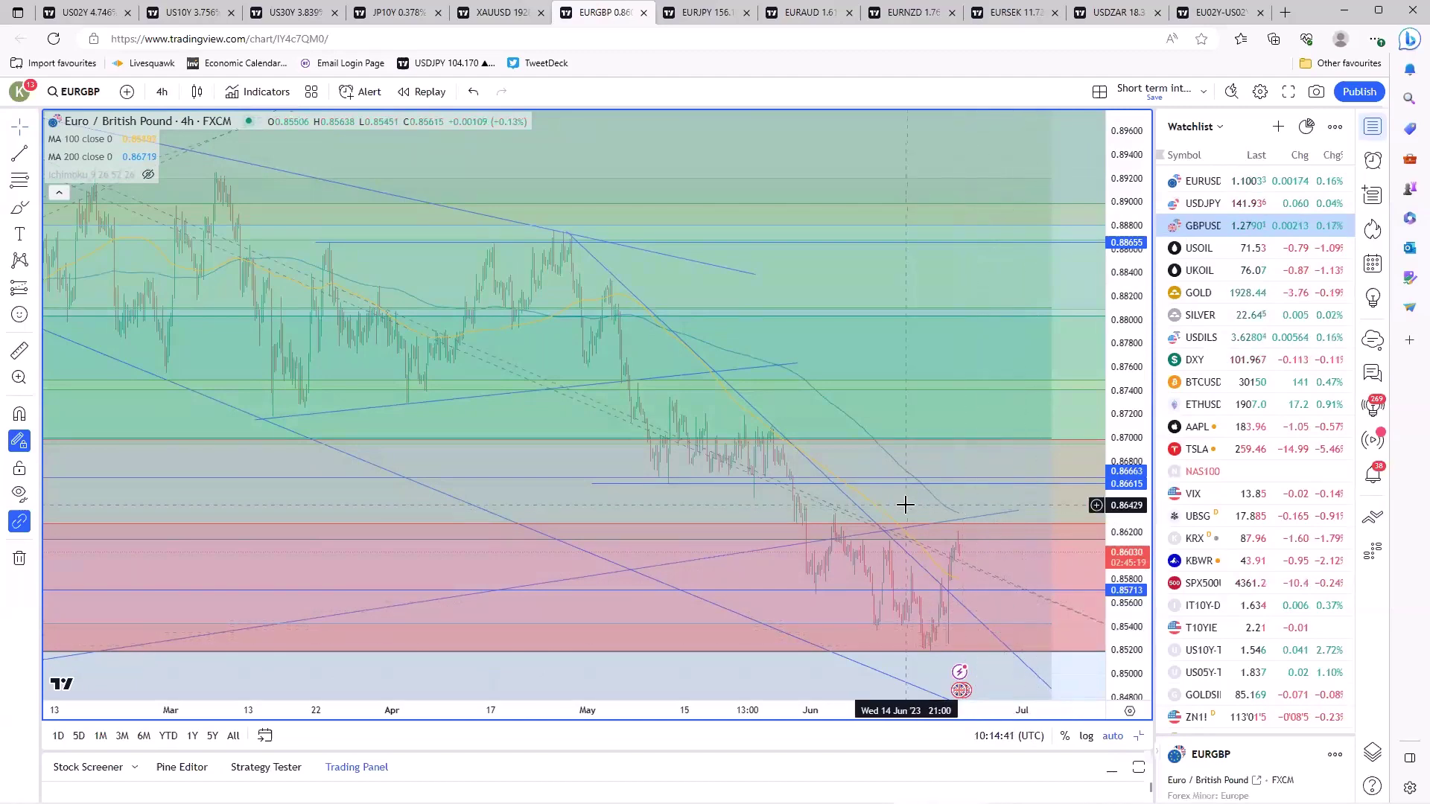
scroll(903, 504, down, 3)
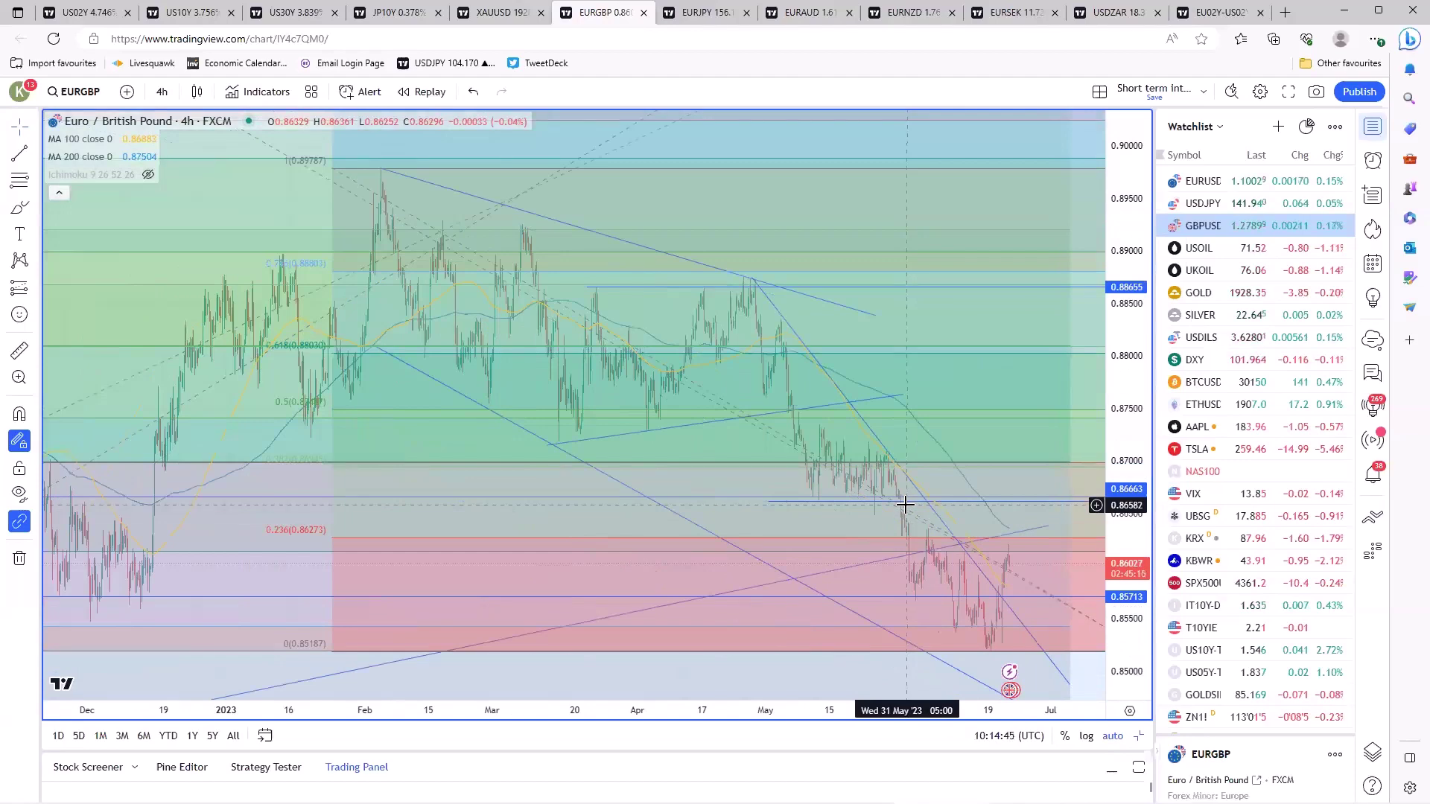
scroll(993, 581, down, 2)
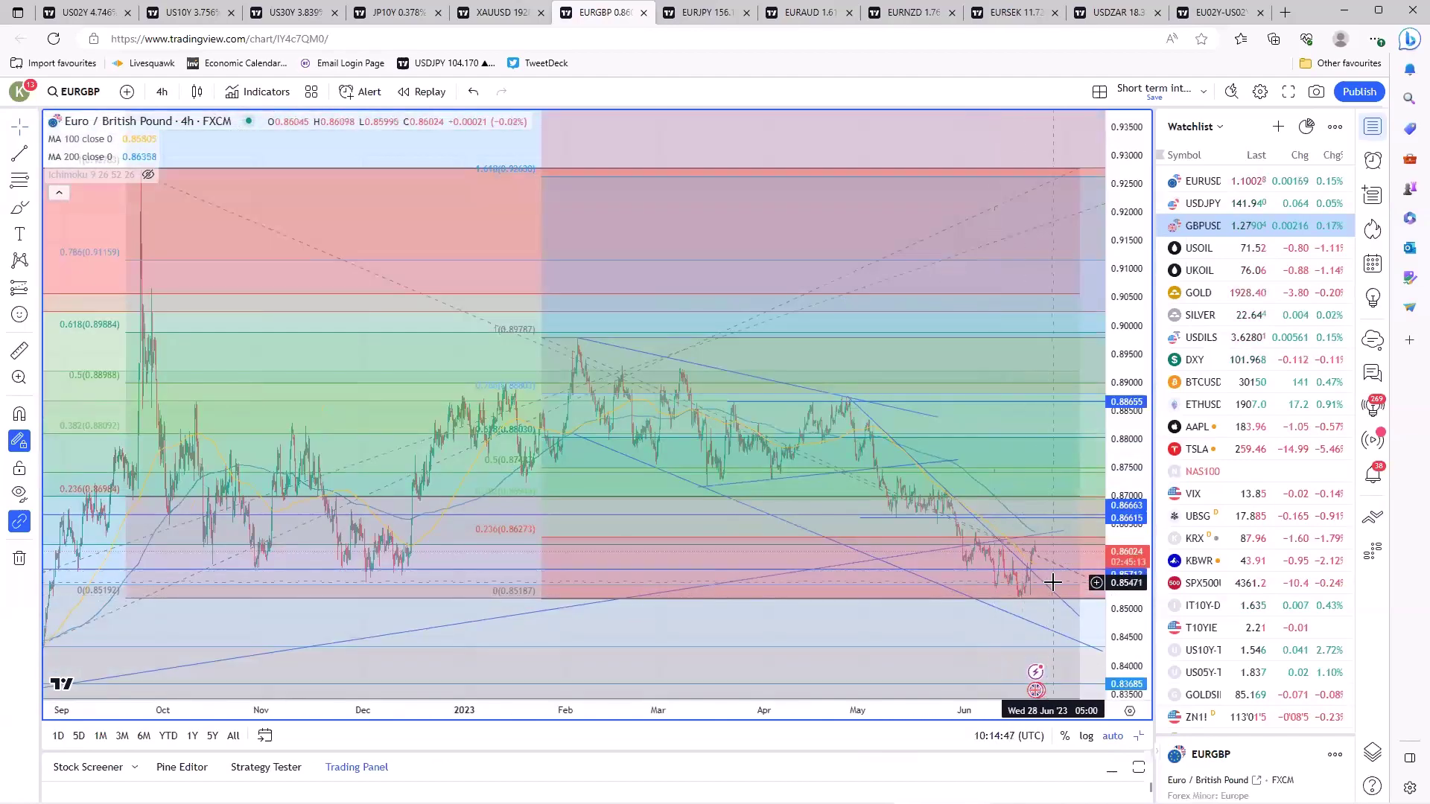
scroll(1045, 574, down, 4)
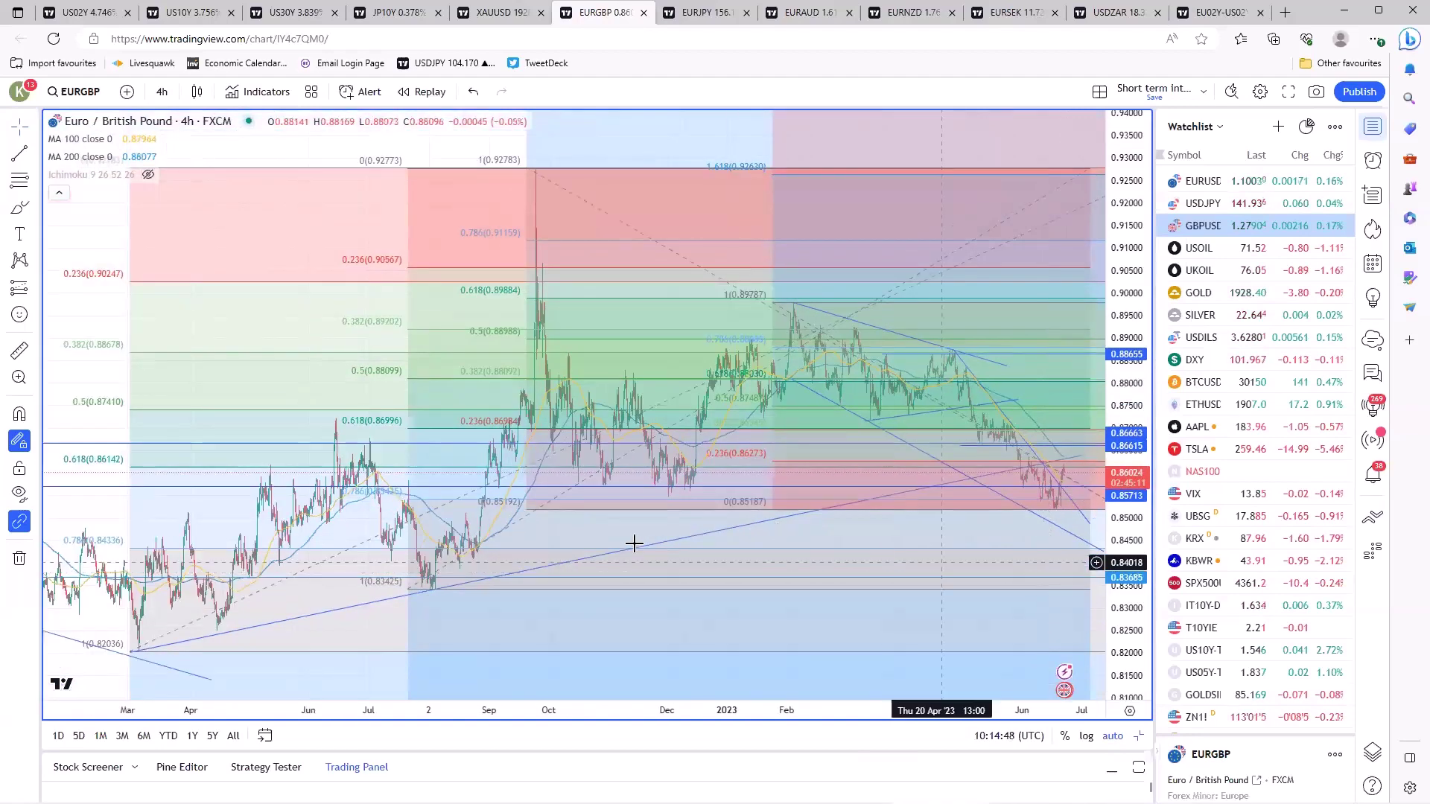
click(156, 98)
Set EURGBP to daily candles, zoom around 2015–2023, then restore the four-chart grid
click(172, 462)
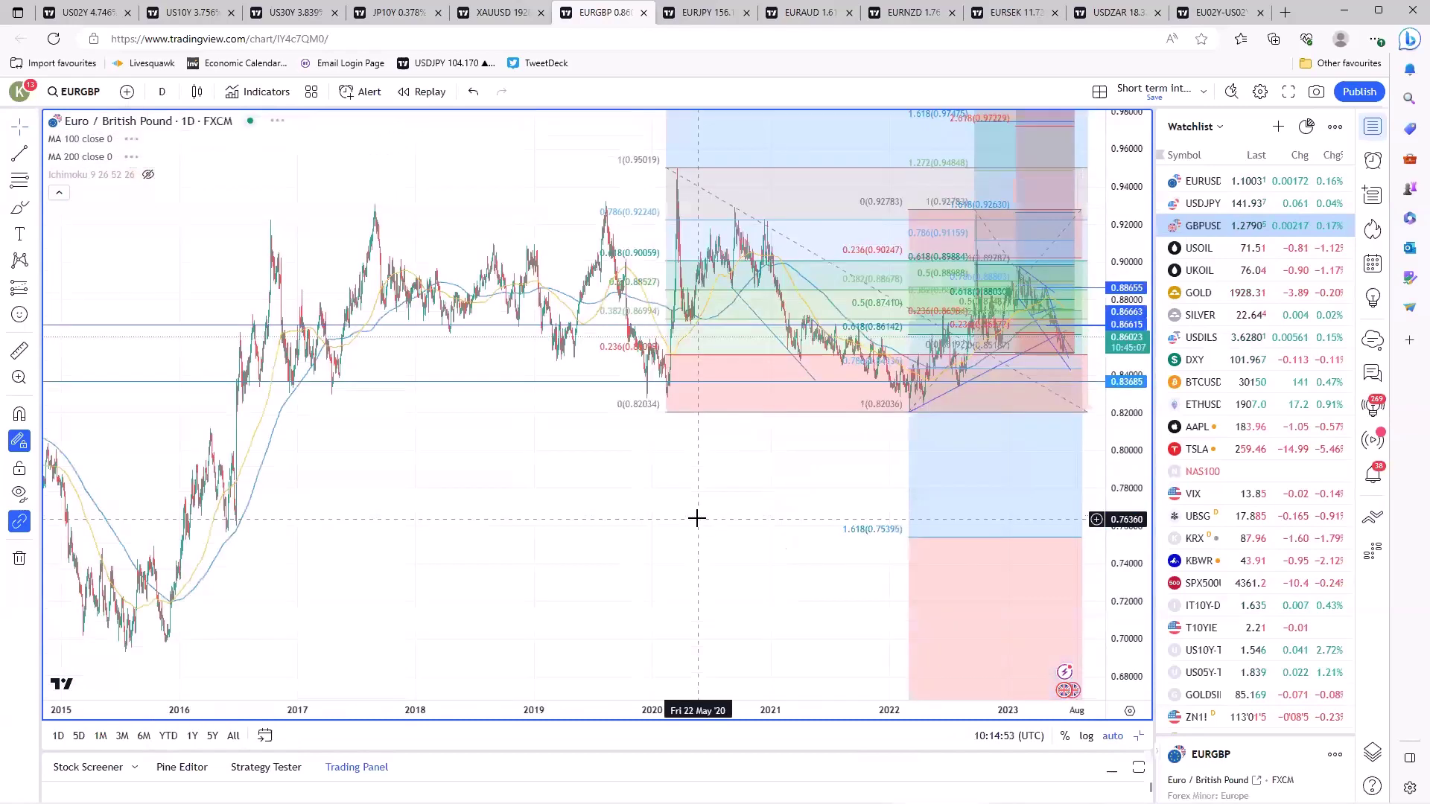
scroll(692, 516, up, 4)
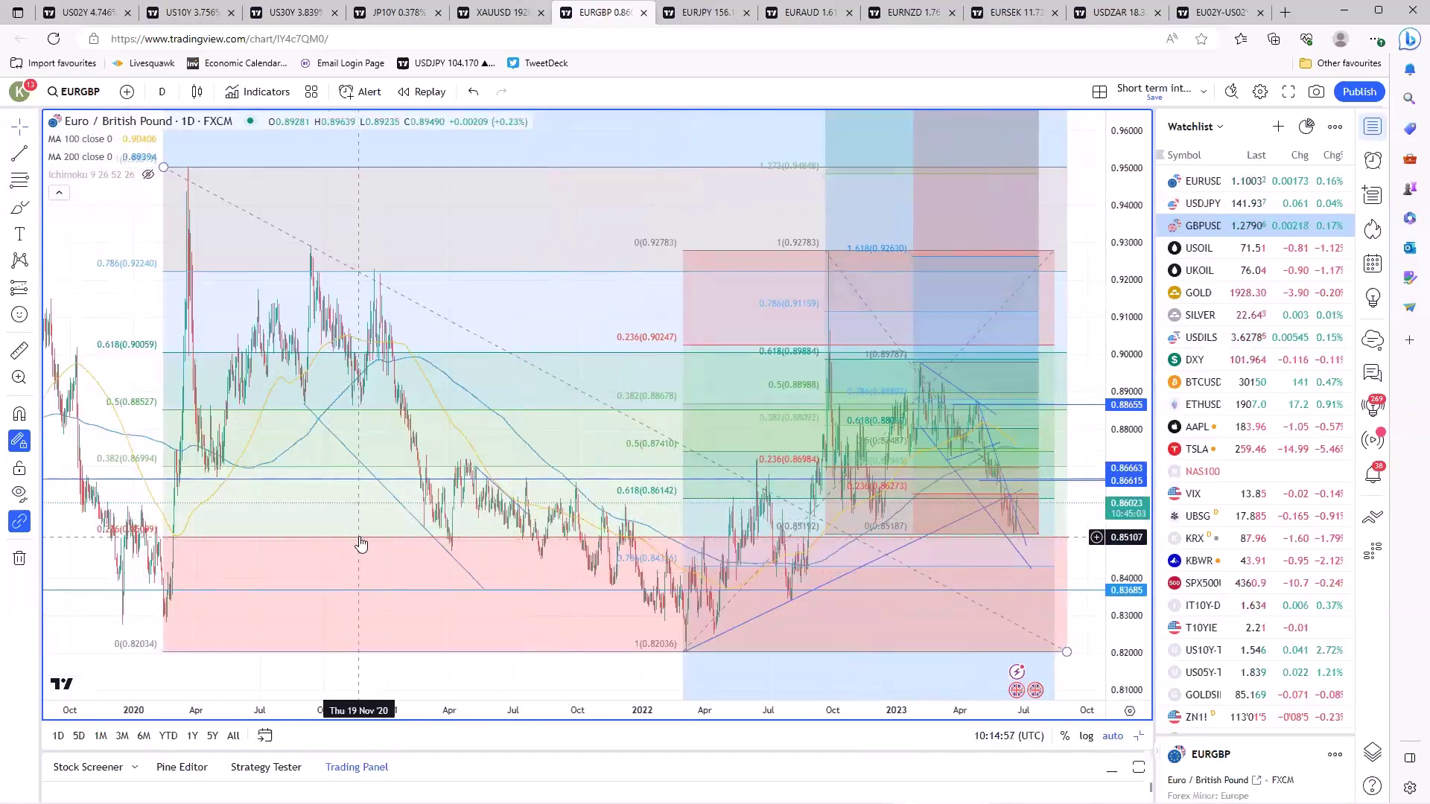
scroll(972, 560, up, 4)
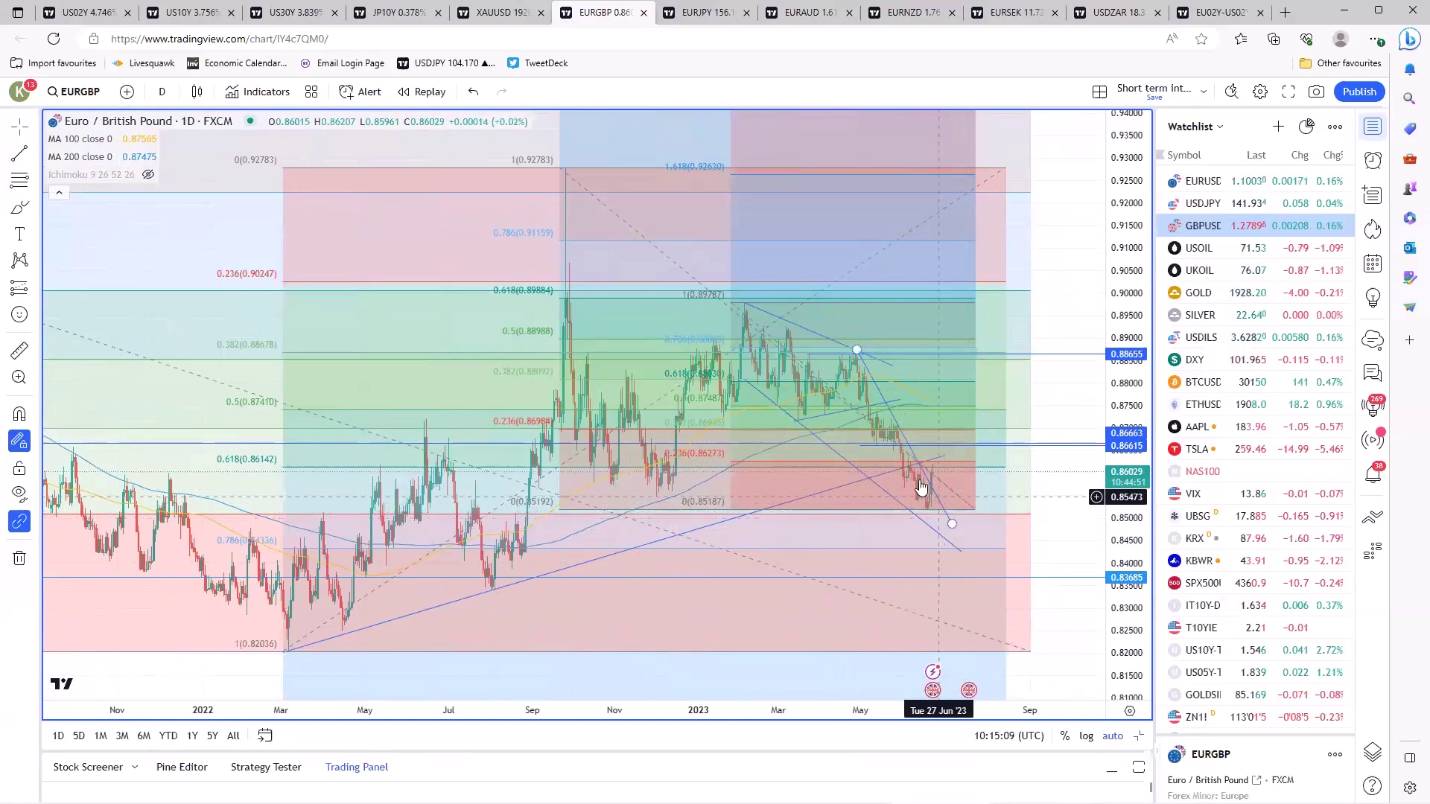
scroll(878, 612, up, 5)
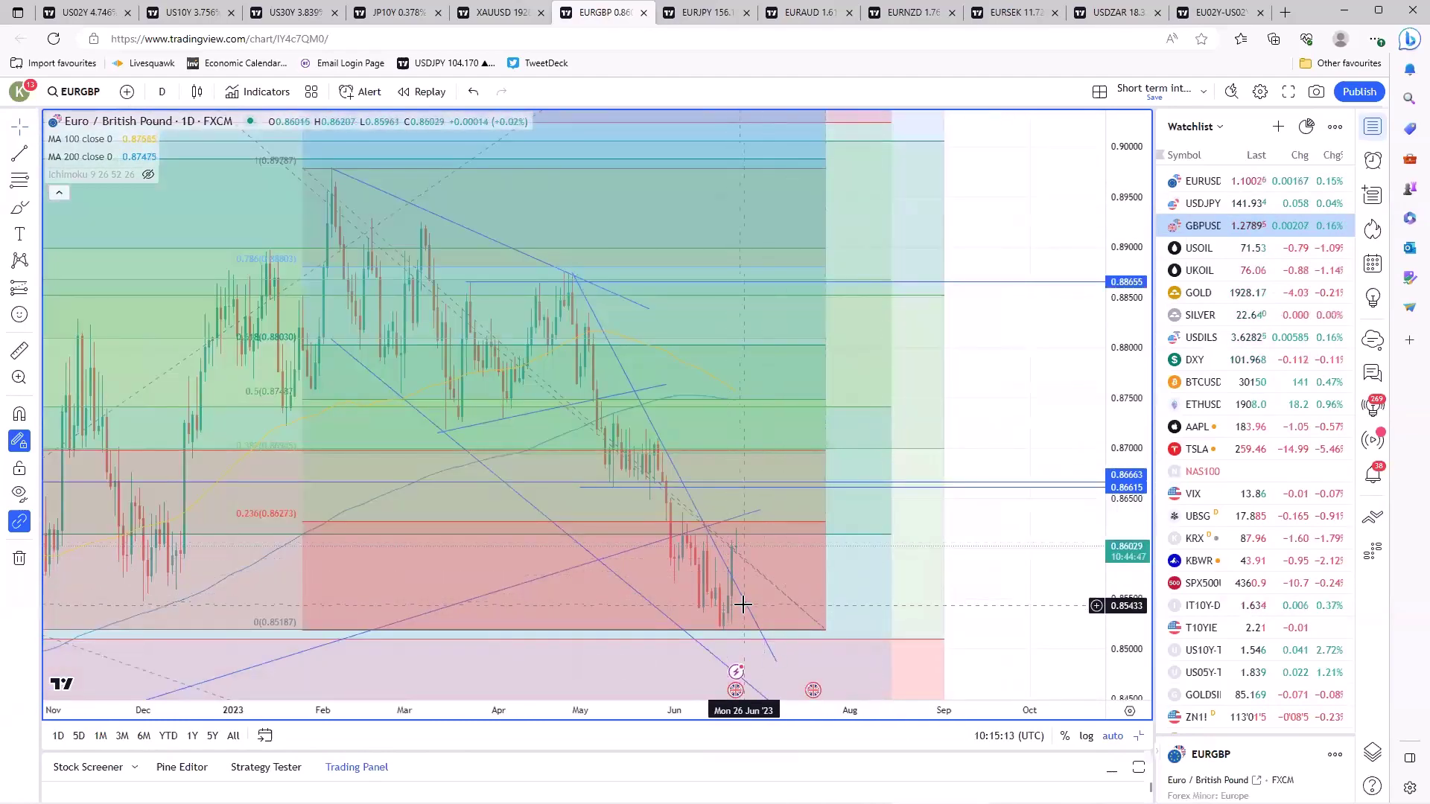
scroll(742, 605, down, 4)
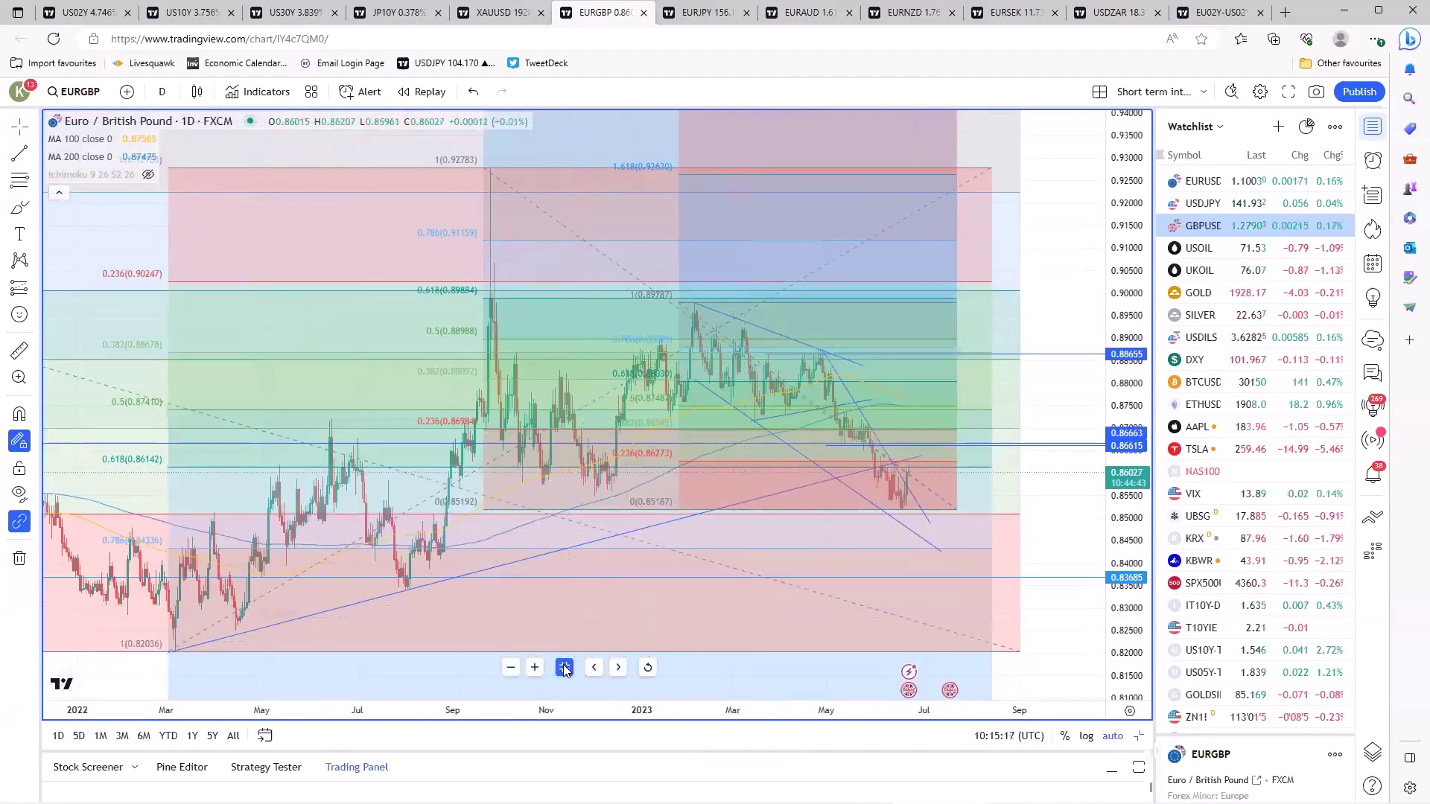
click(564, 667)
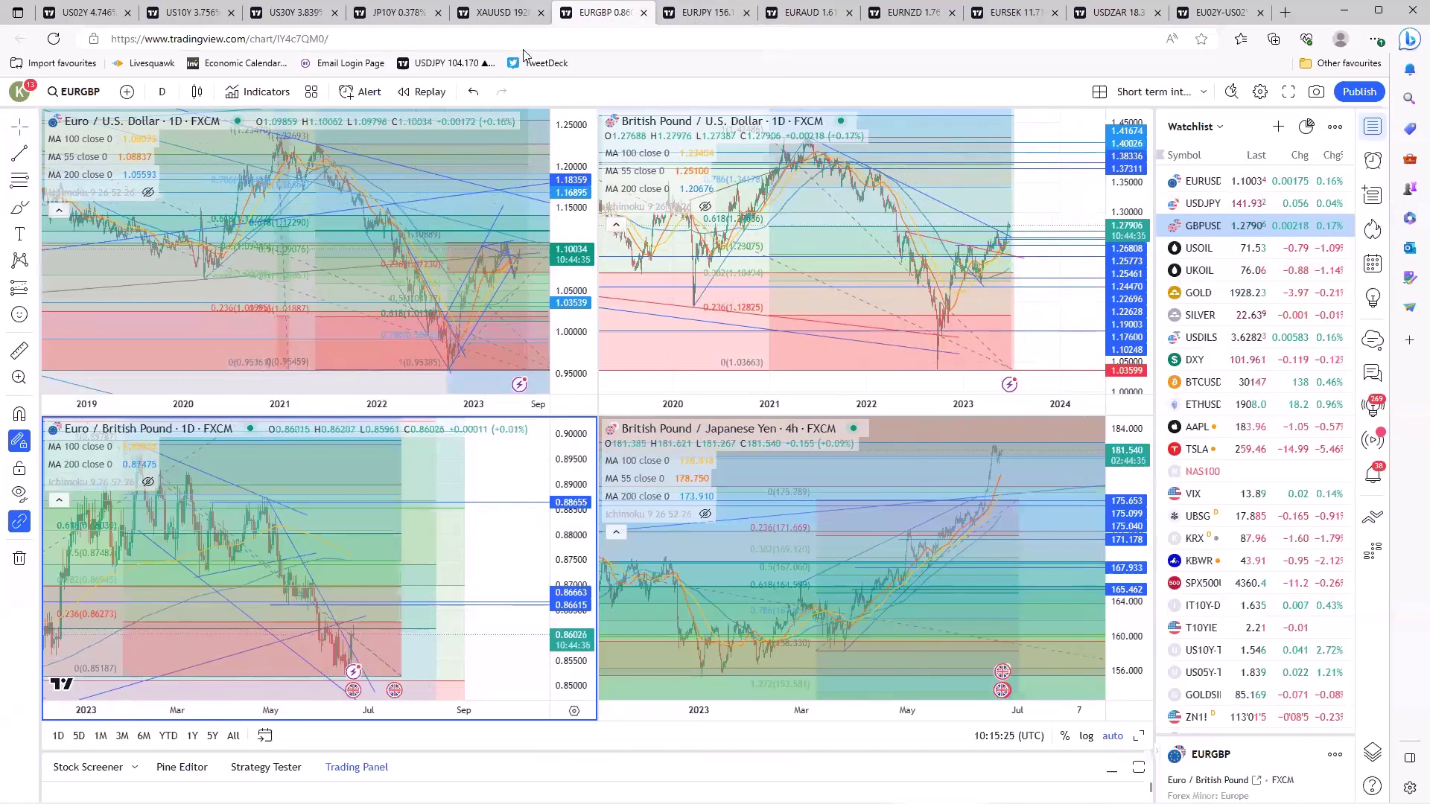
Maximize the EURUSD daily chart, zoom to 2021–2023 and inspect the trend line from the 2023 highs
click(286, 362)
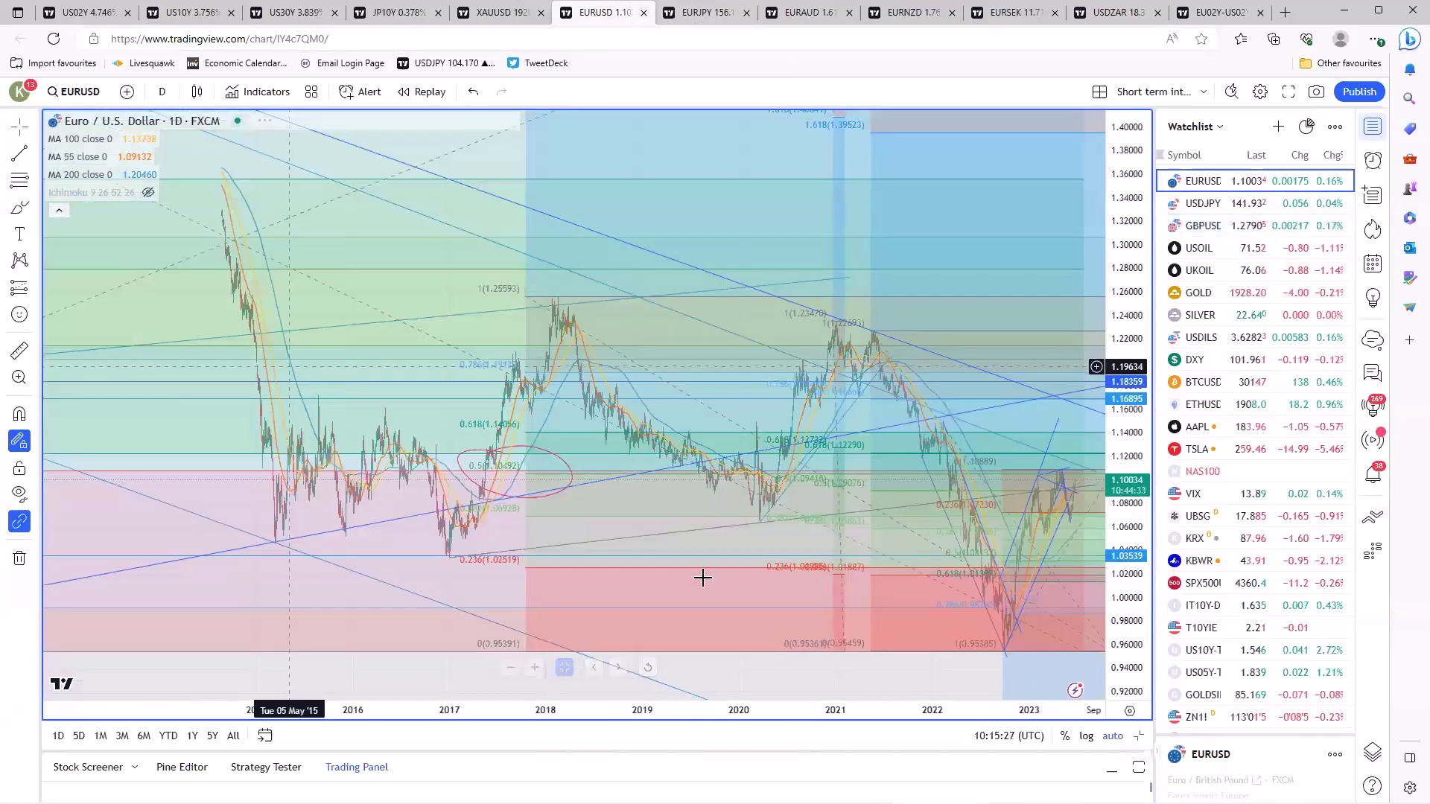
scroll(703, 578, down, 3)
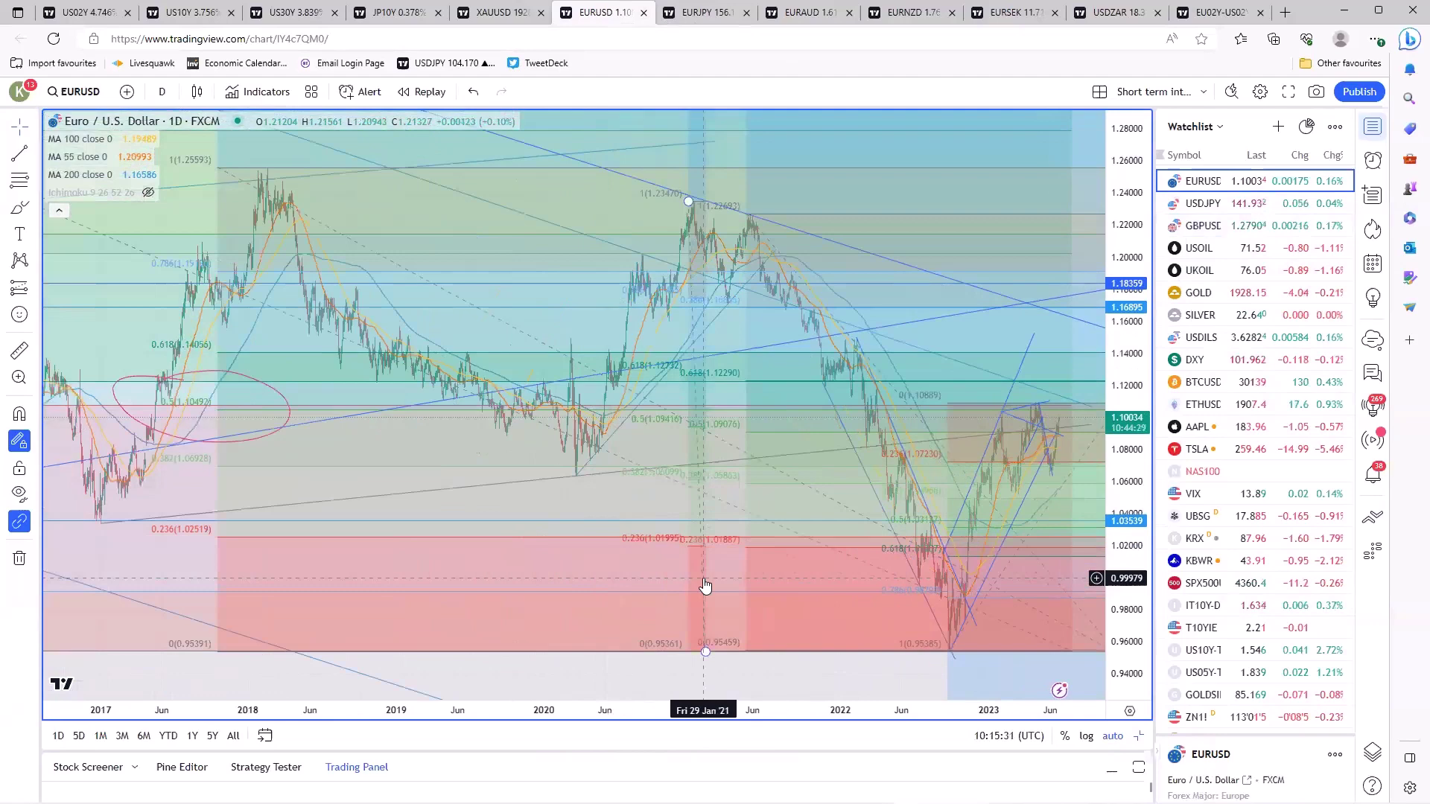
scroll(704, 586, up, 5)
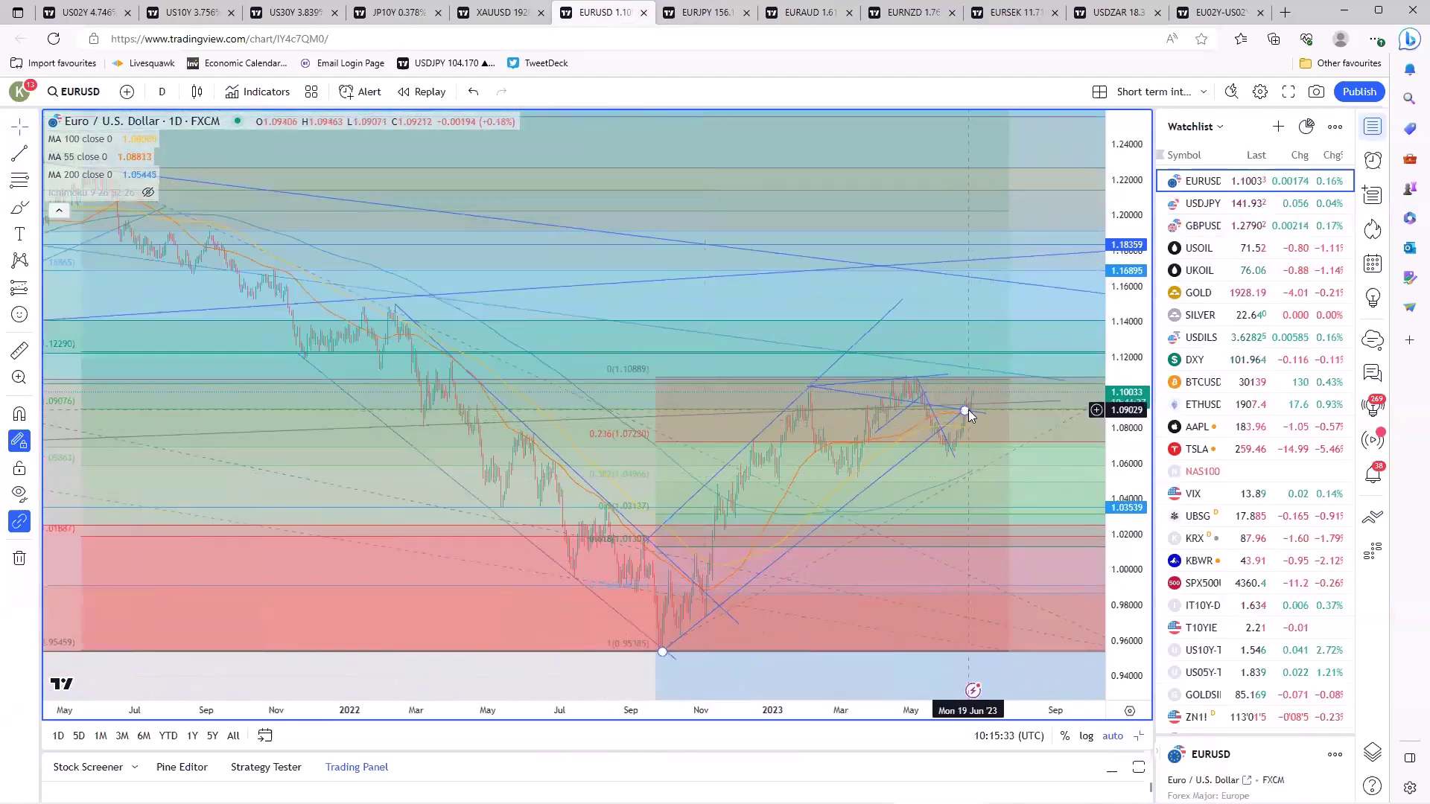
click(970, 411)
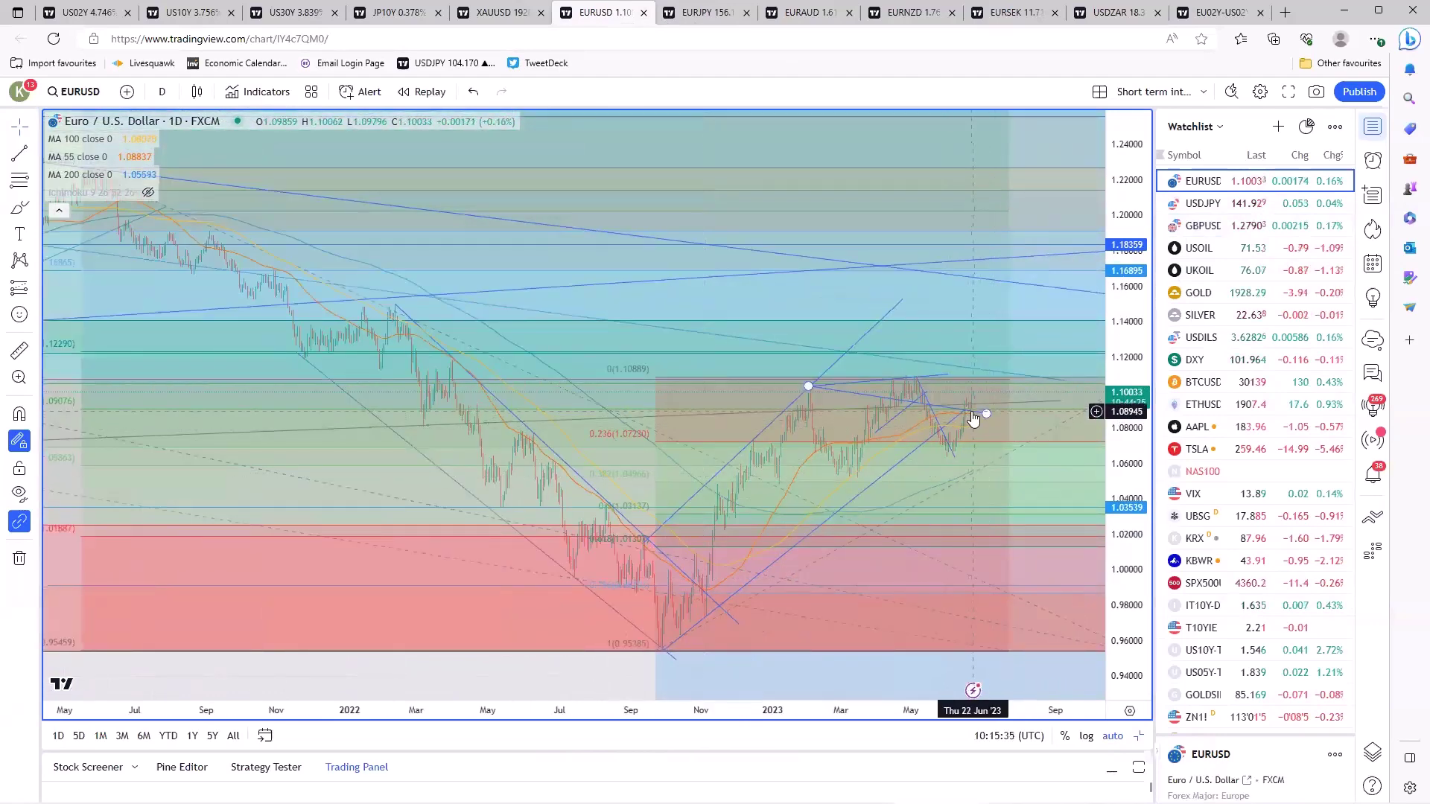
click(974, 416)
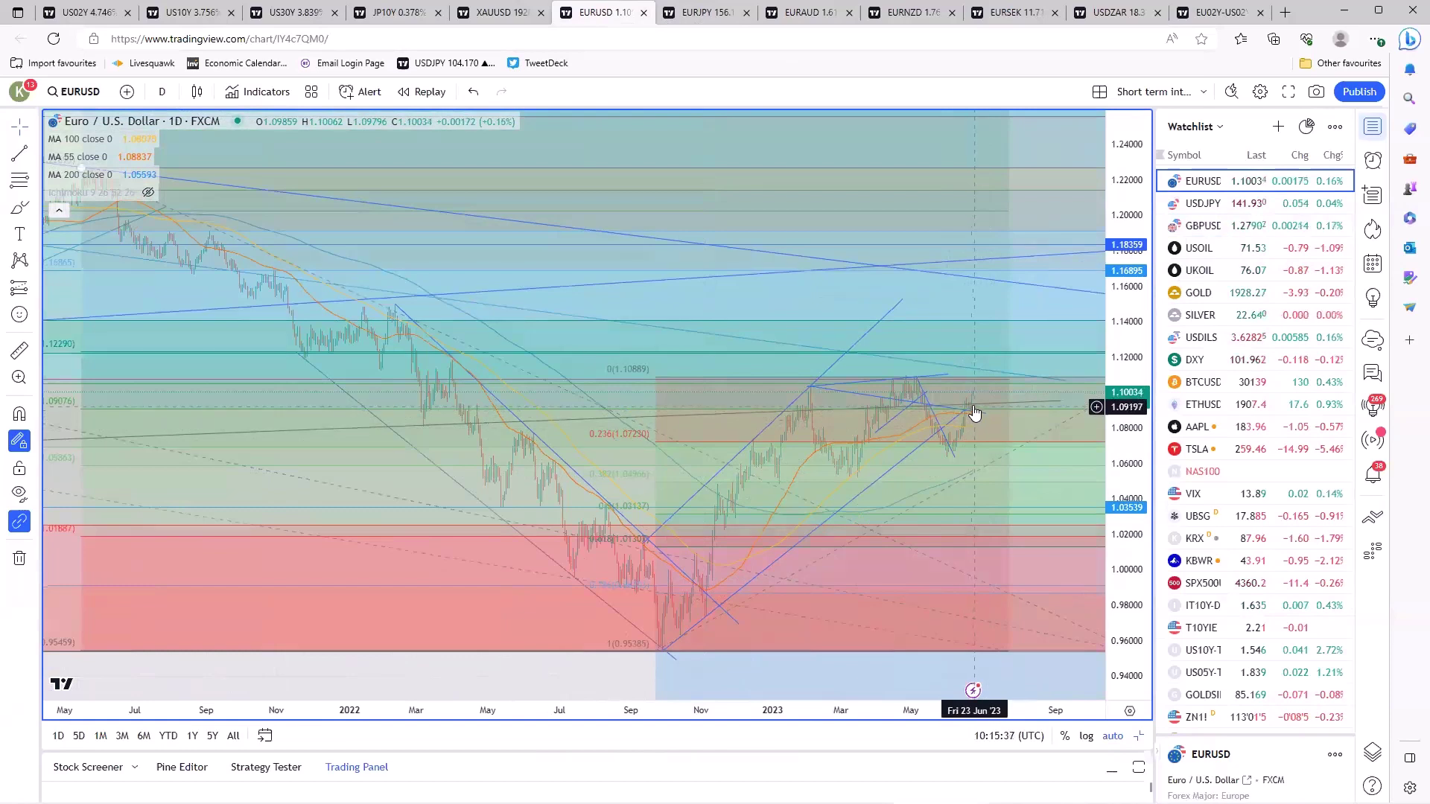
click(977, 413)
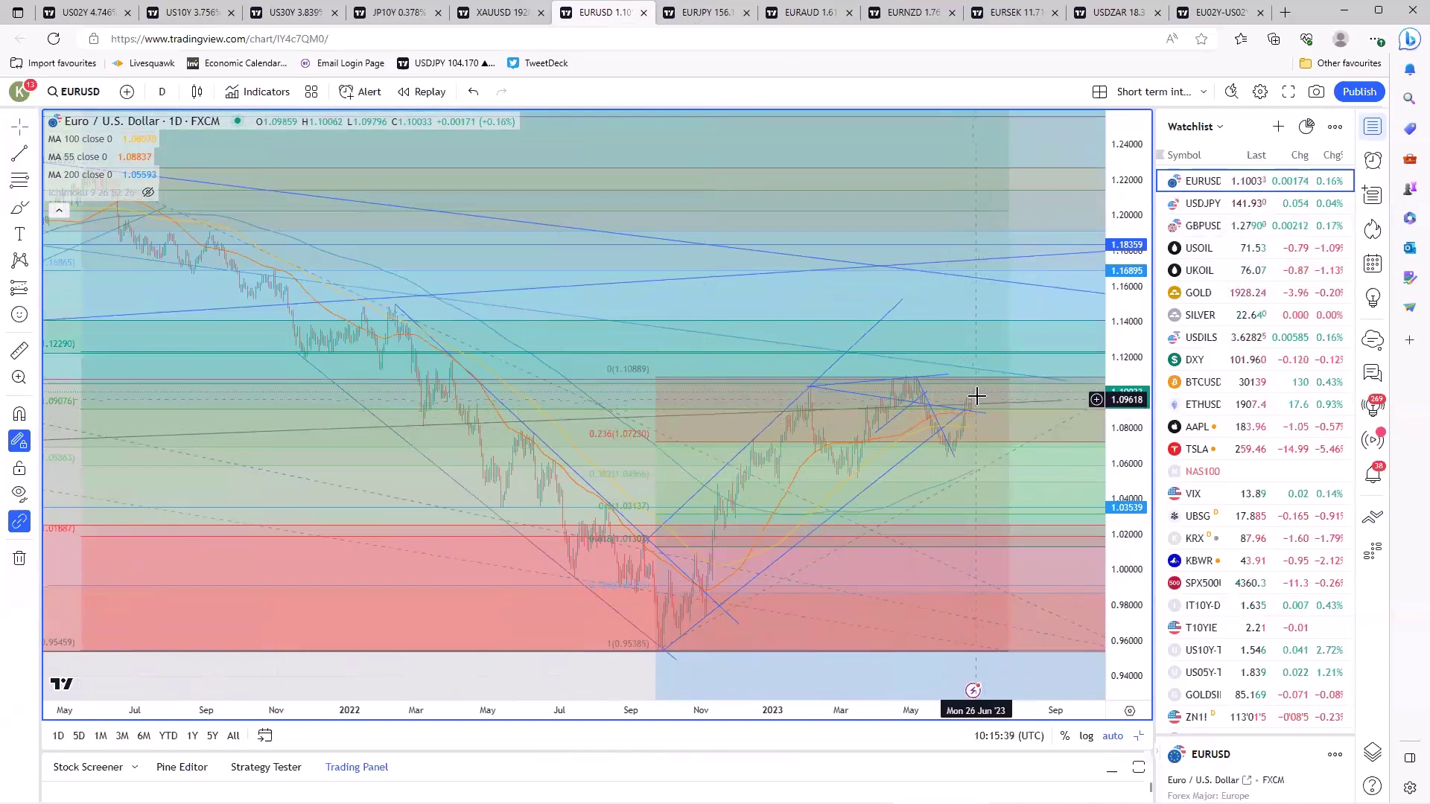
click(978, 395)
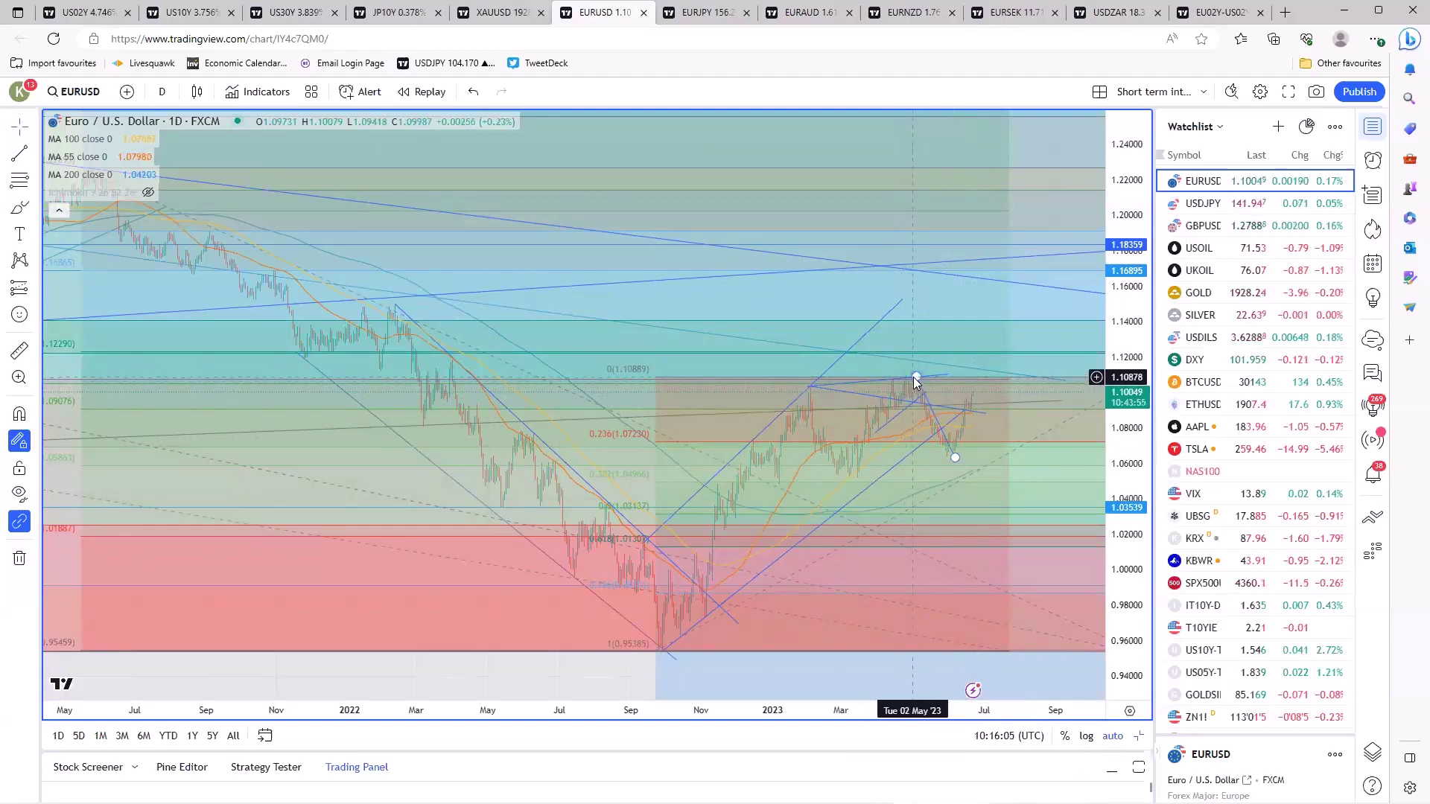
Zoom into recent EUR/USD bars, check the 2021-peak vertical line, then restore the four-chart grid
scroll(913, 377, down, 1)
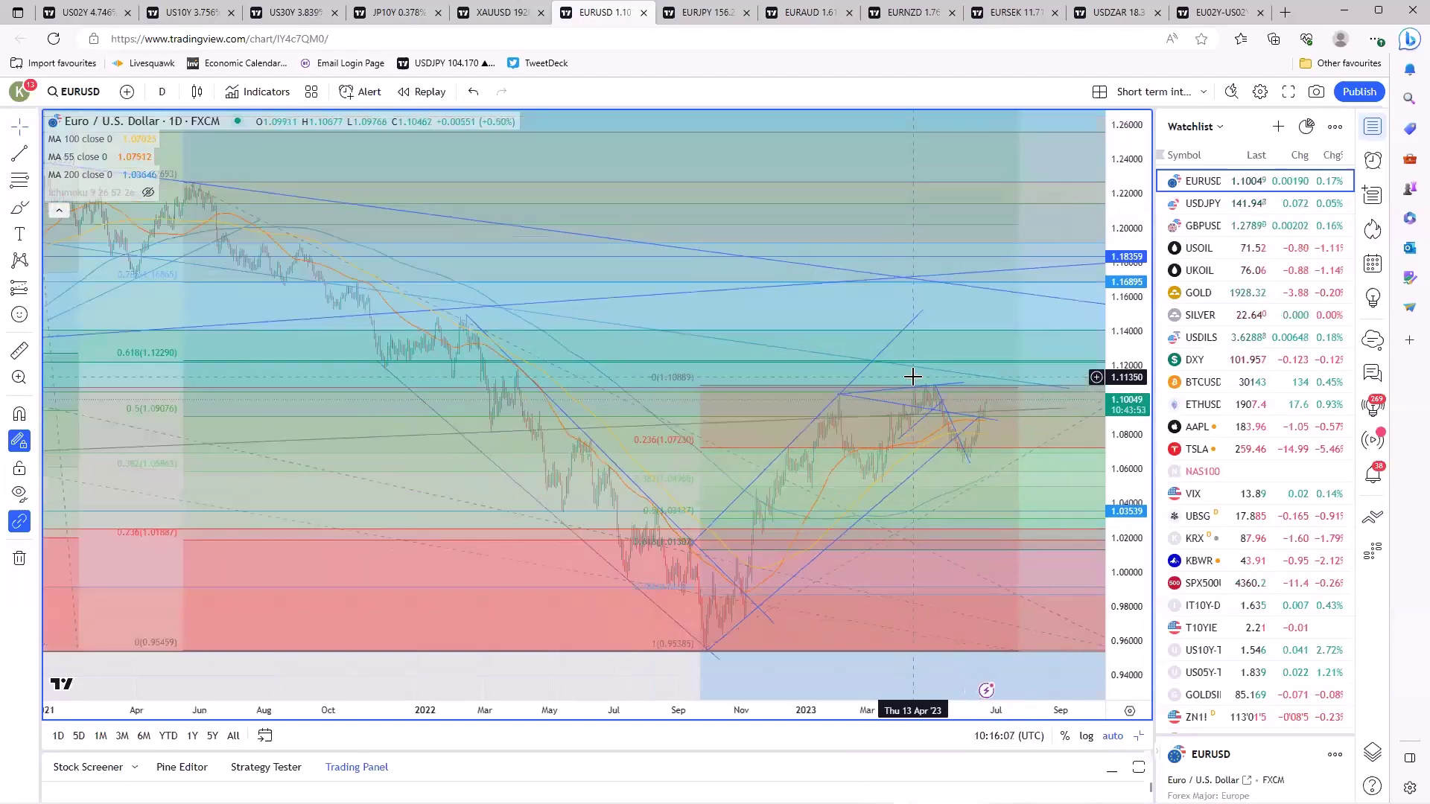
scroll(913, 376, down, 5)
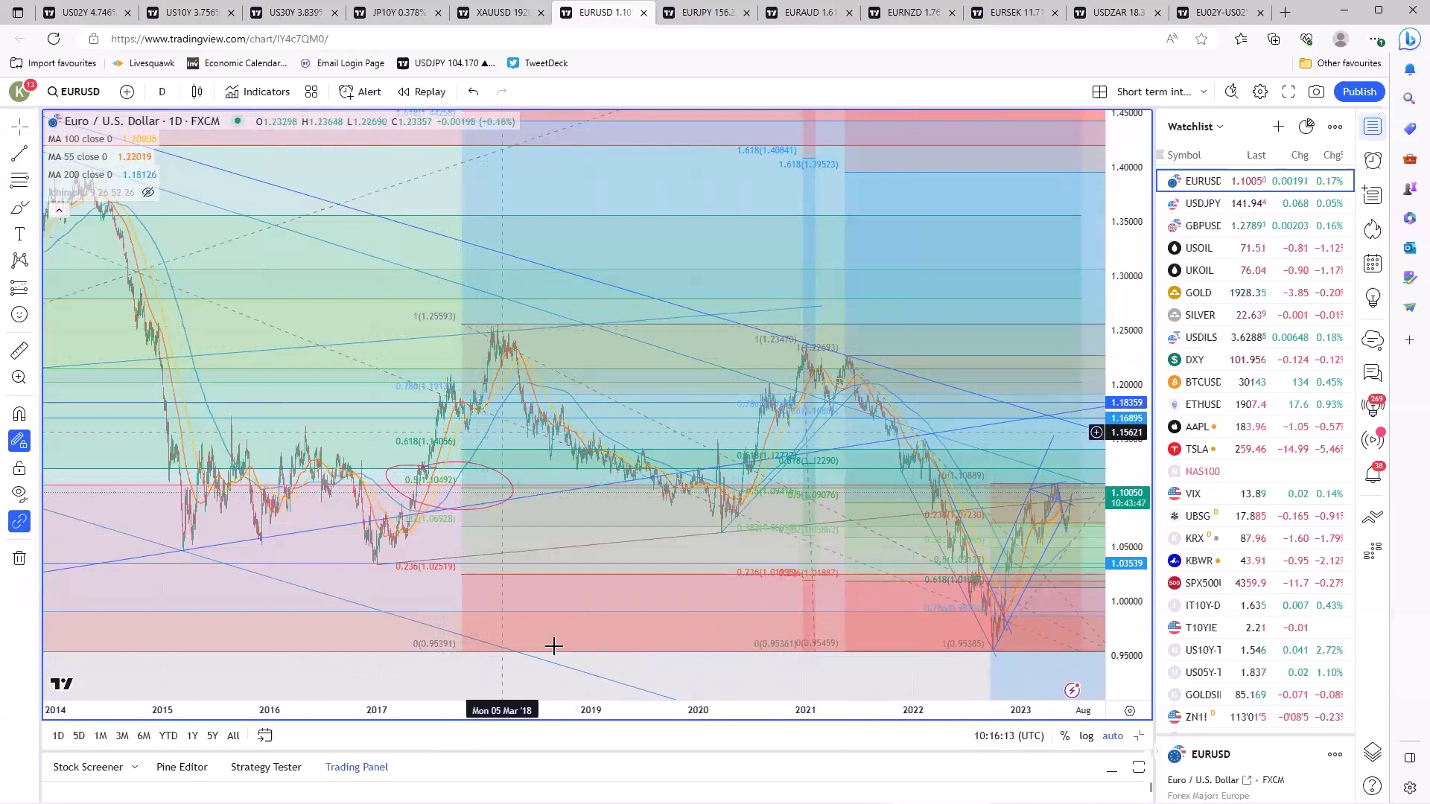
scroll(594, 579, up, 5)
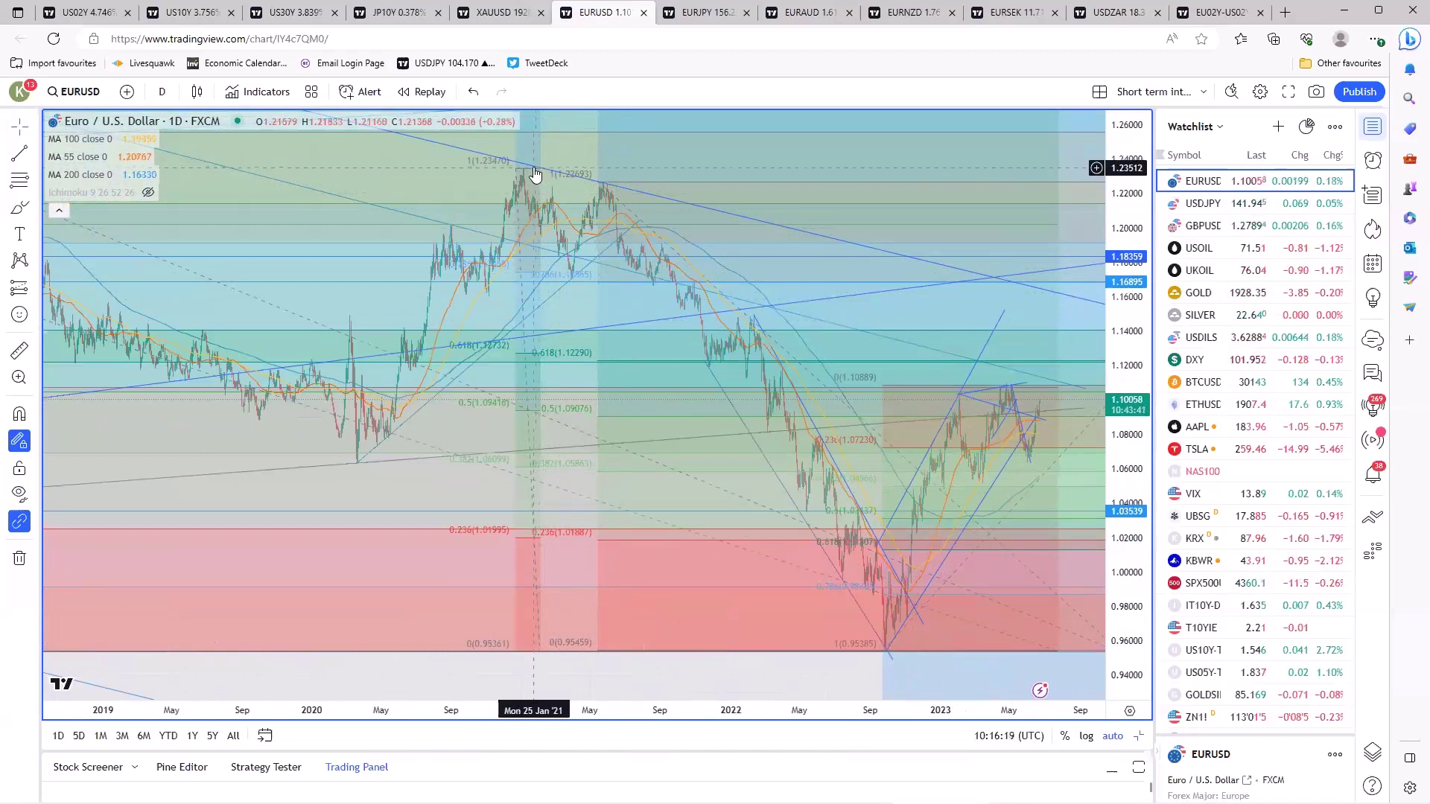
click(519, 169)
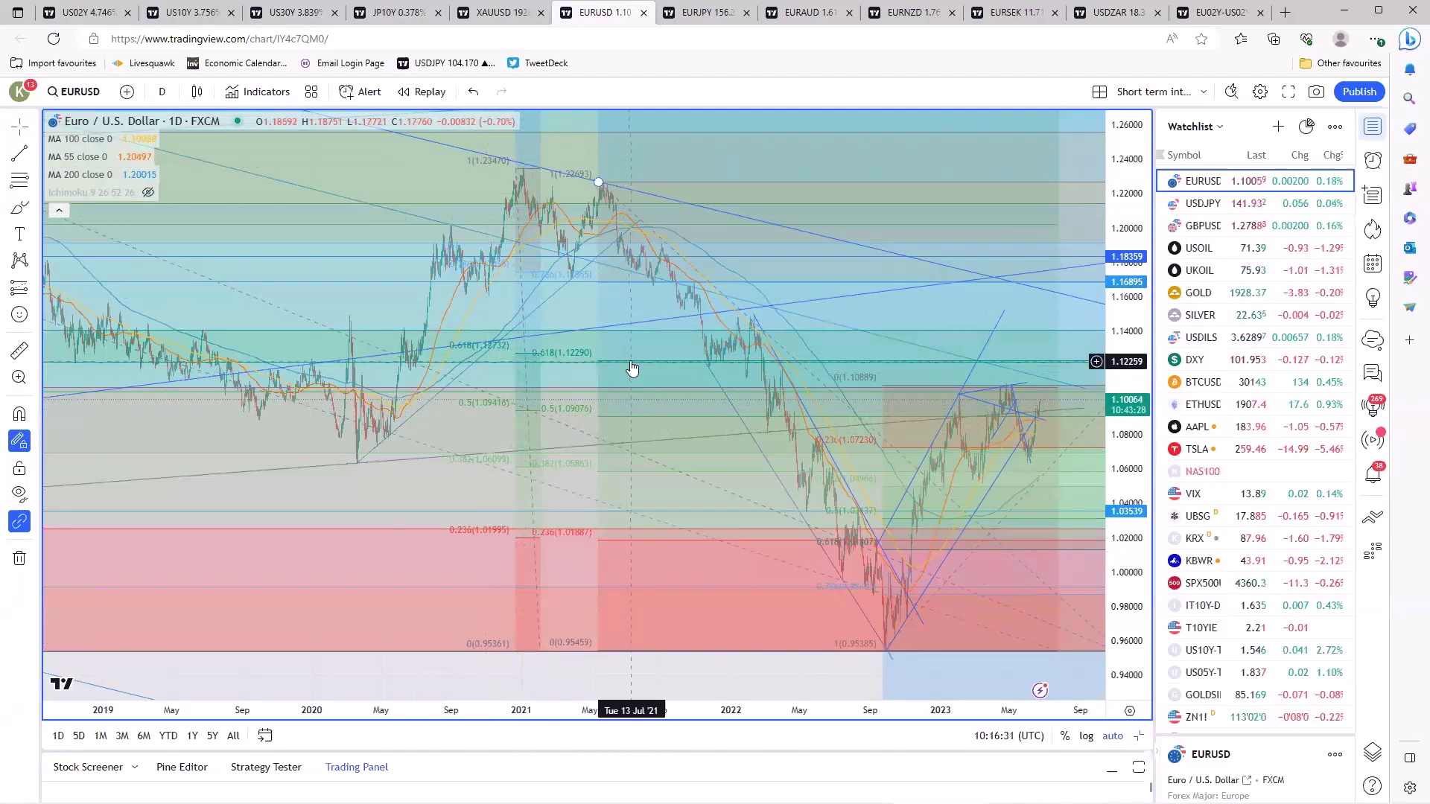
scroll(768, 503, up, 3)
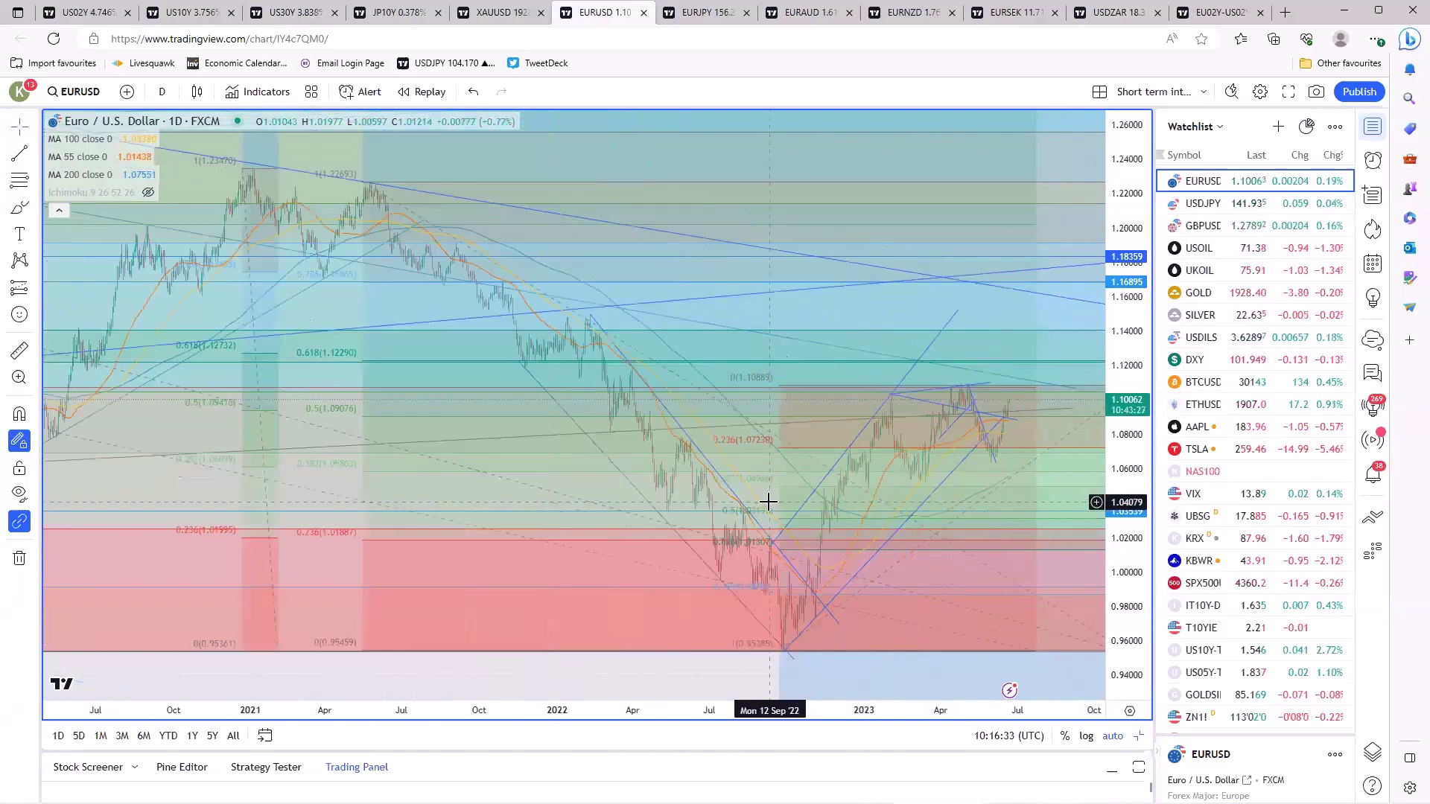
scroll(768, 503, up, 2)
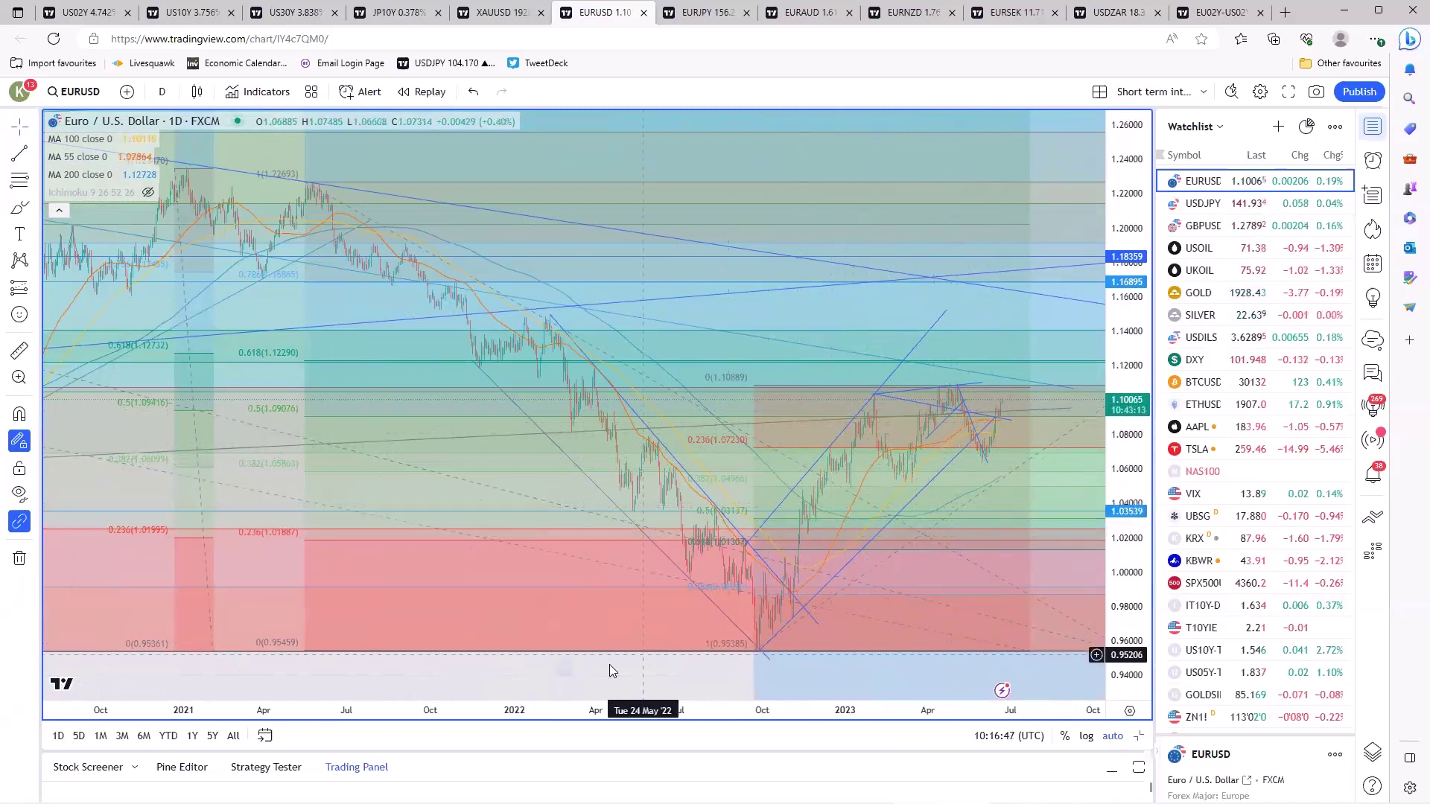
click(562, 671)
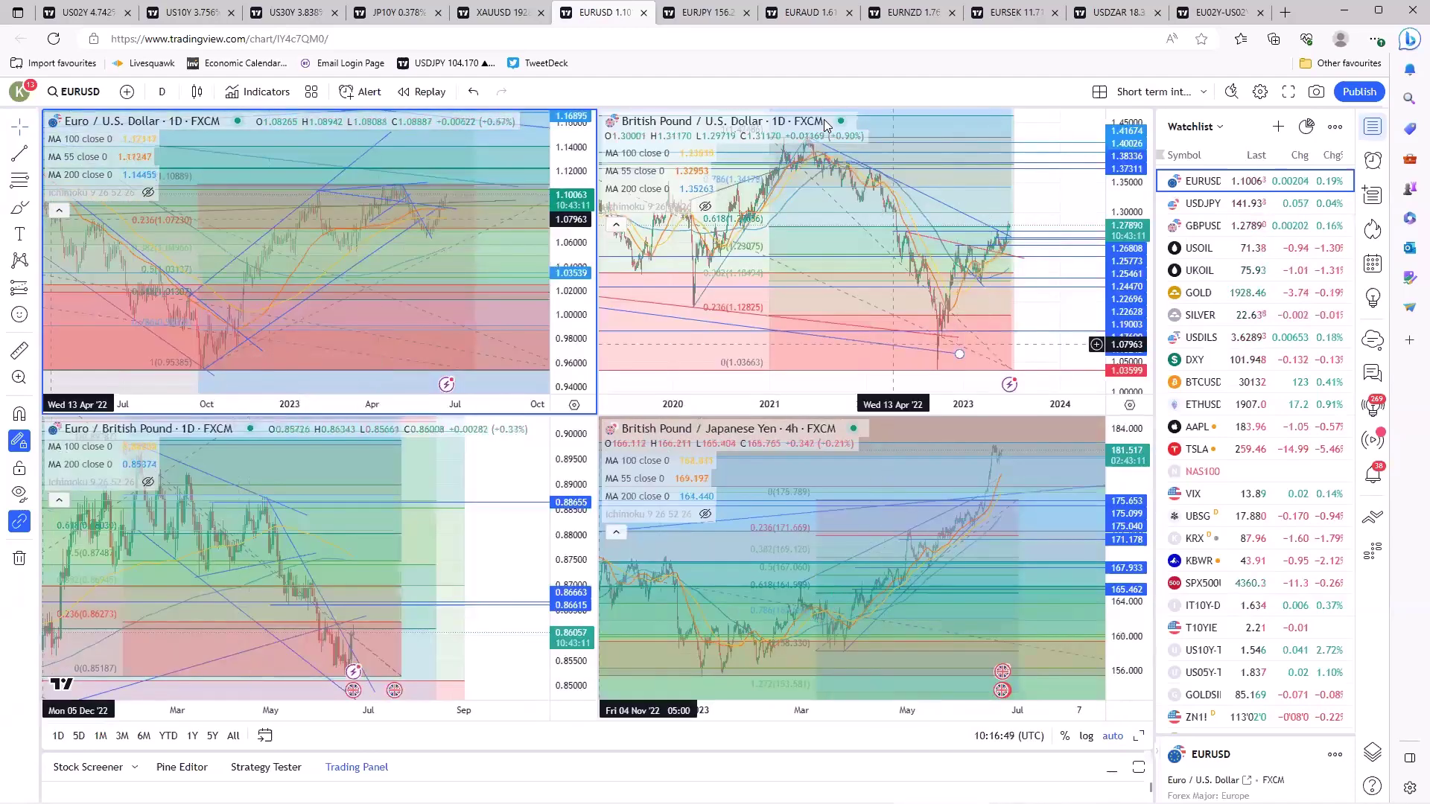
Switch to the EUR/AUD layout, review the EUR/AUD 4h chart full-size with more history, then restore the grid
click(813, 11)
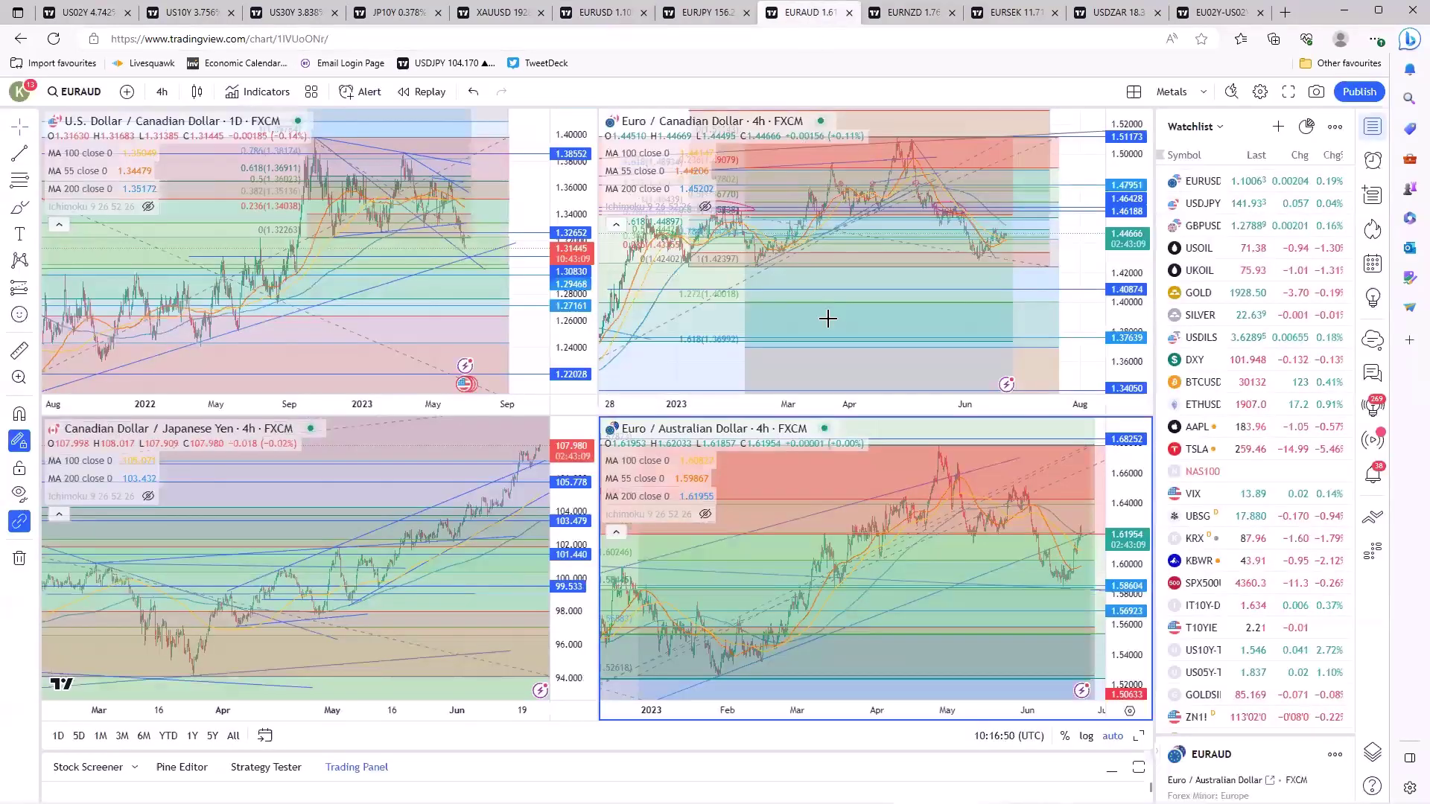
click(846, 666)
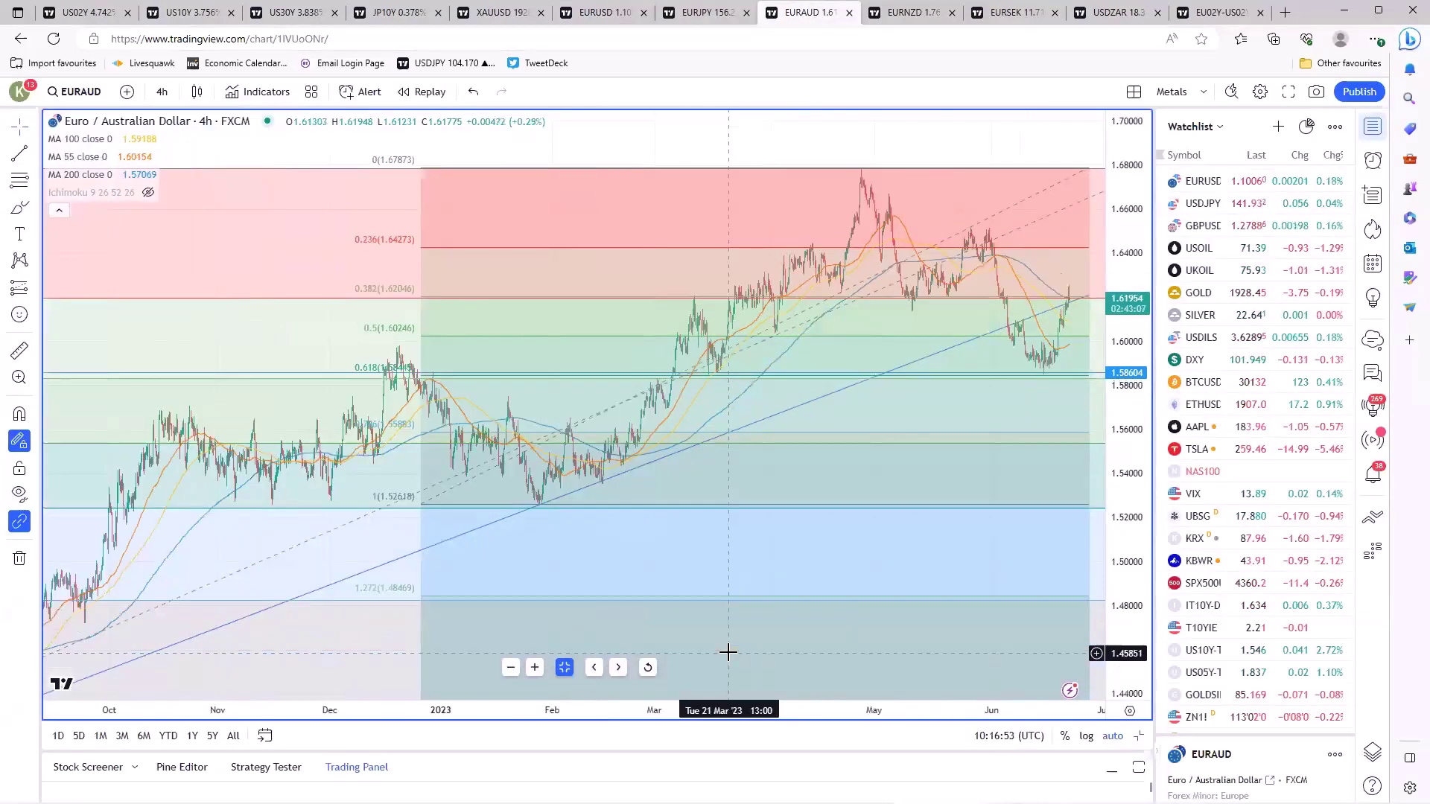
click(511, 668)
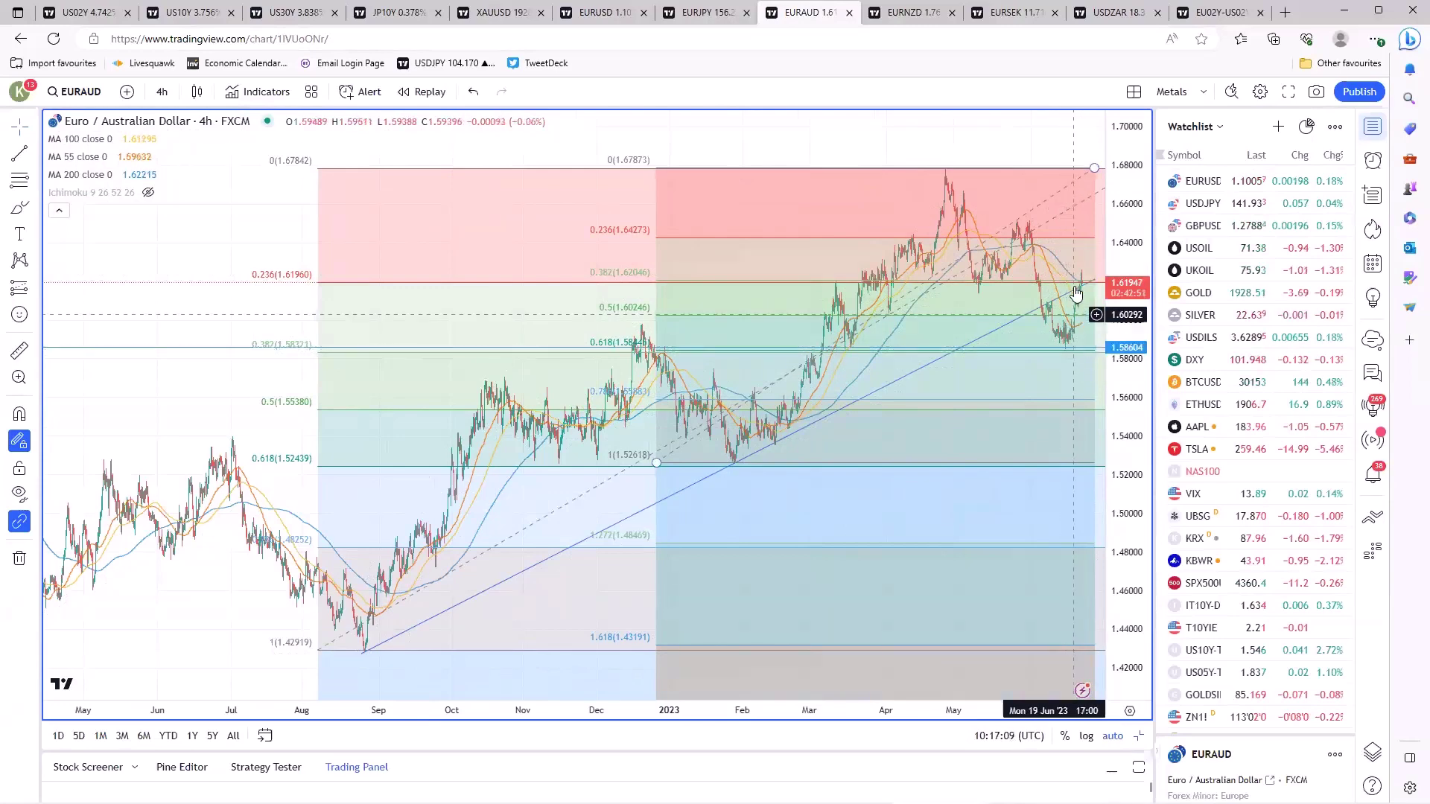
scroll(905, 523, up, 2)
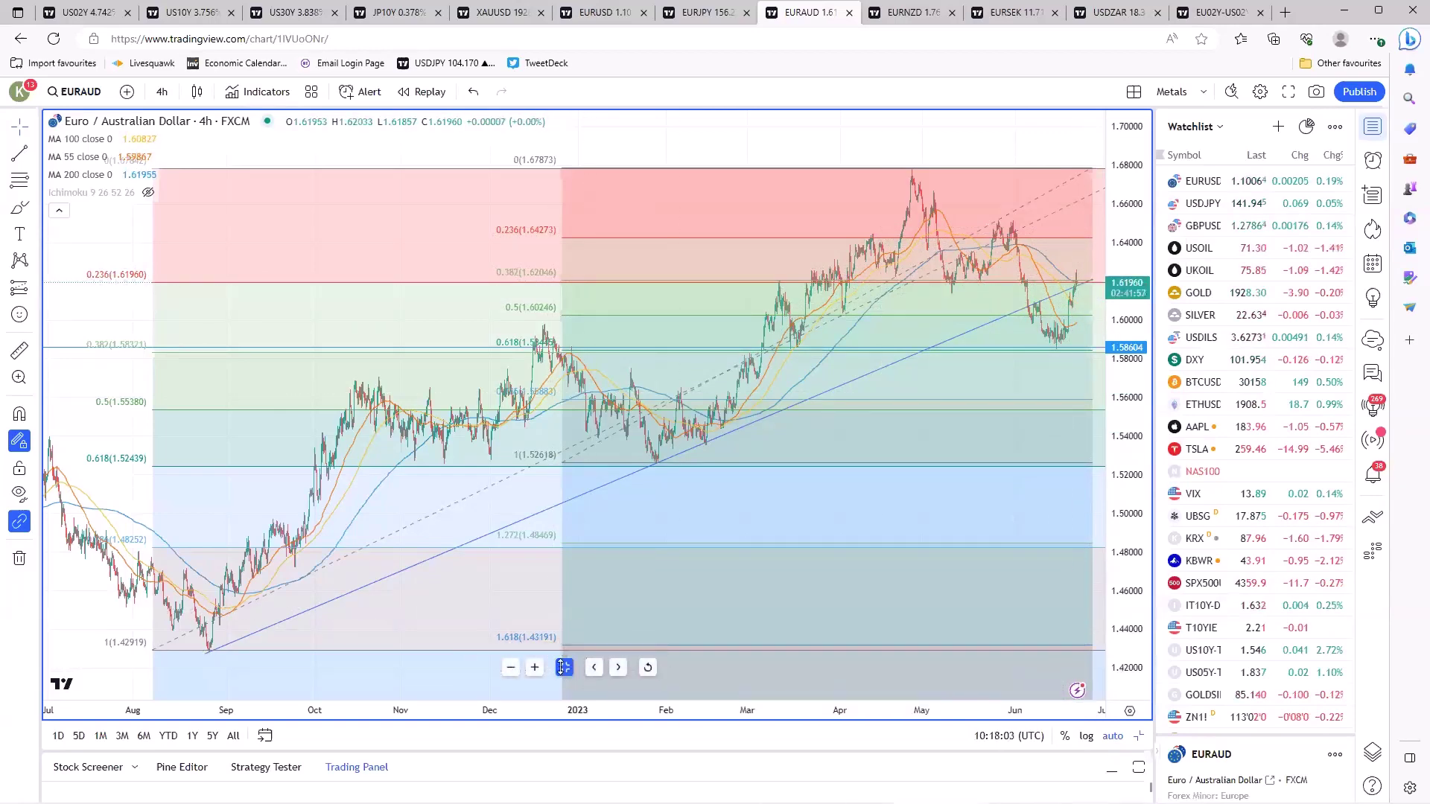
click(563, 668)
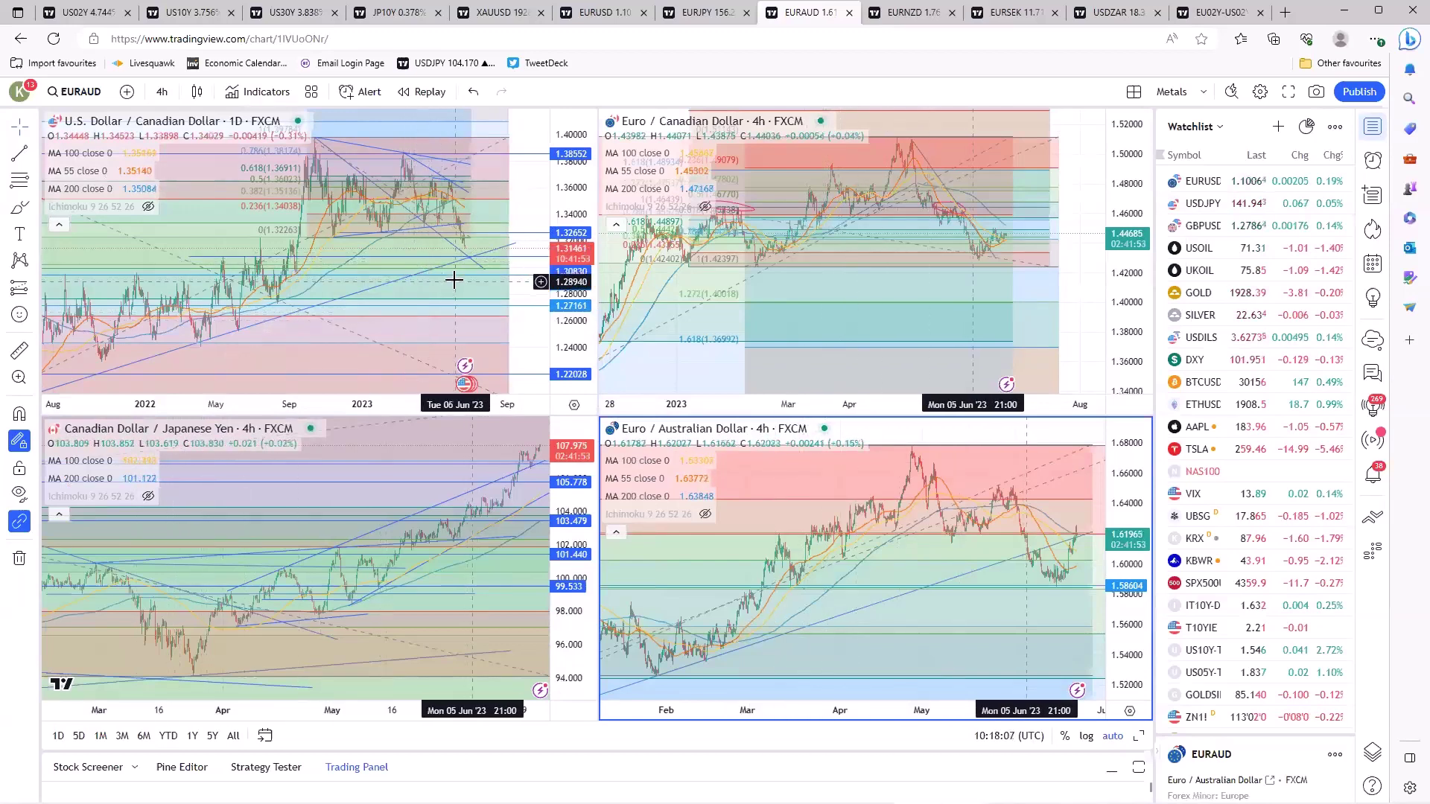
Maximize the USD/CAD daily chart and inspect its rising trend line, horizontal level and Fibonacci retracement
click(332, 328)
key(alt+Return)
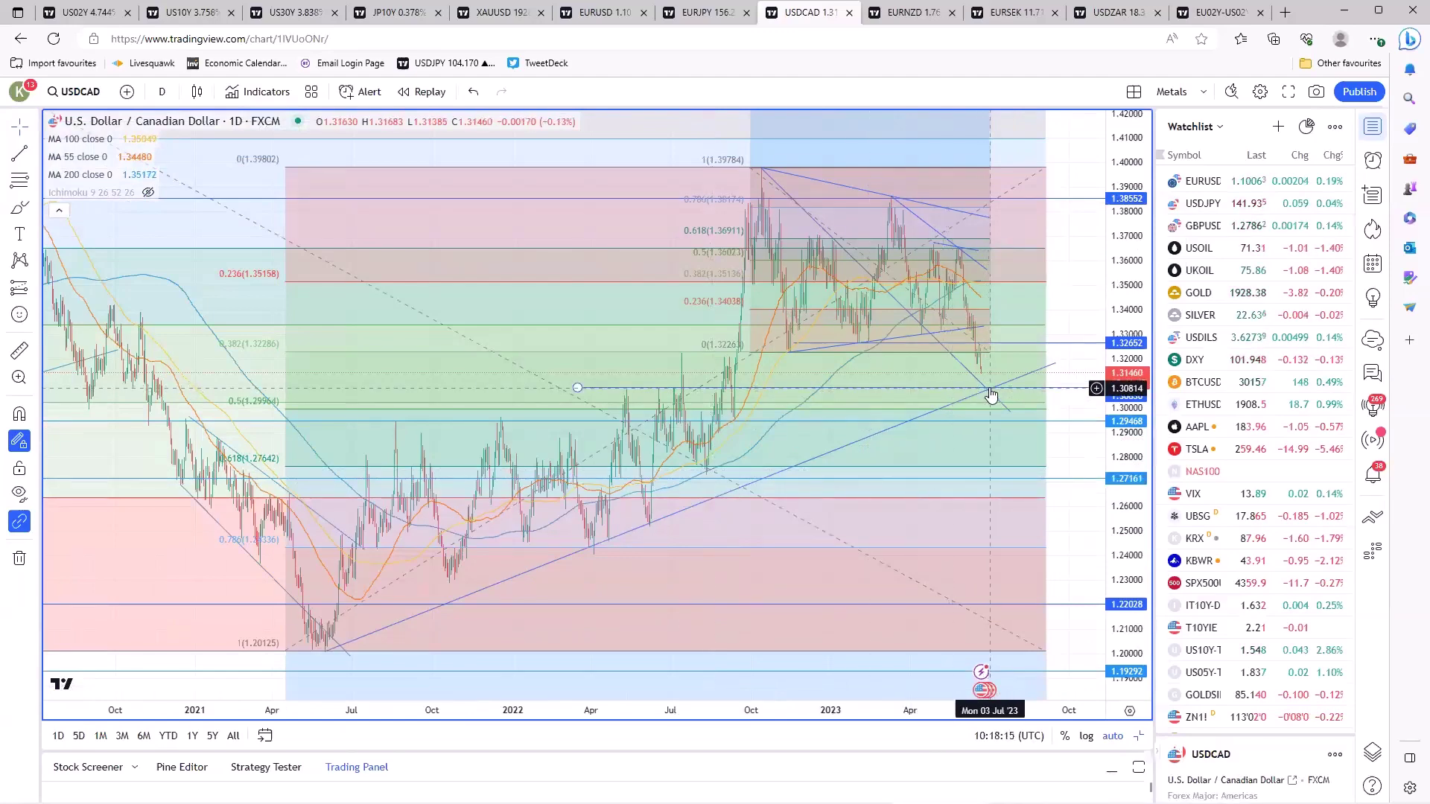
click(988, 396)
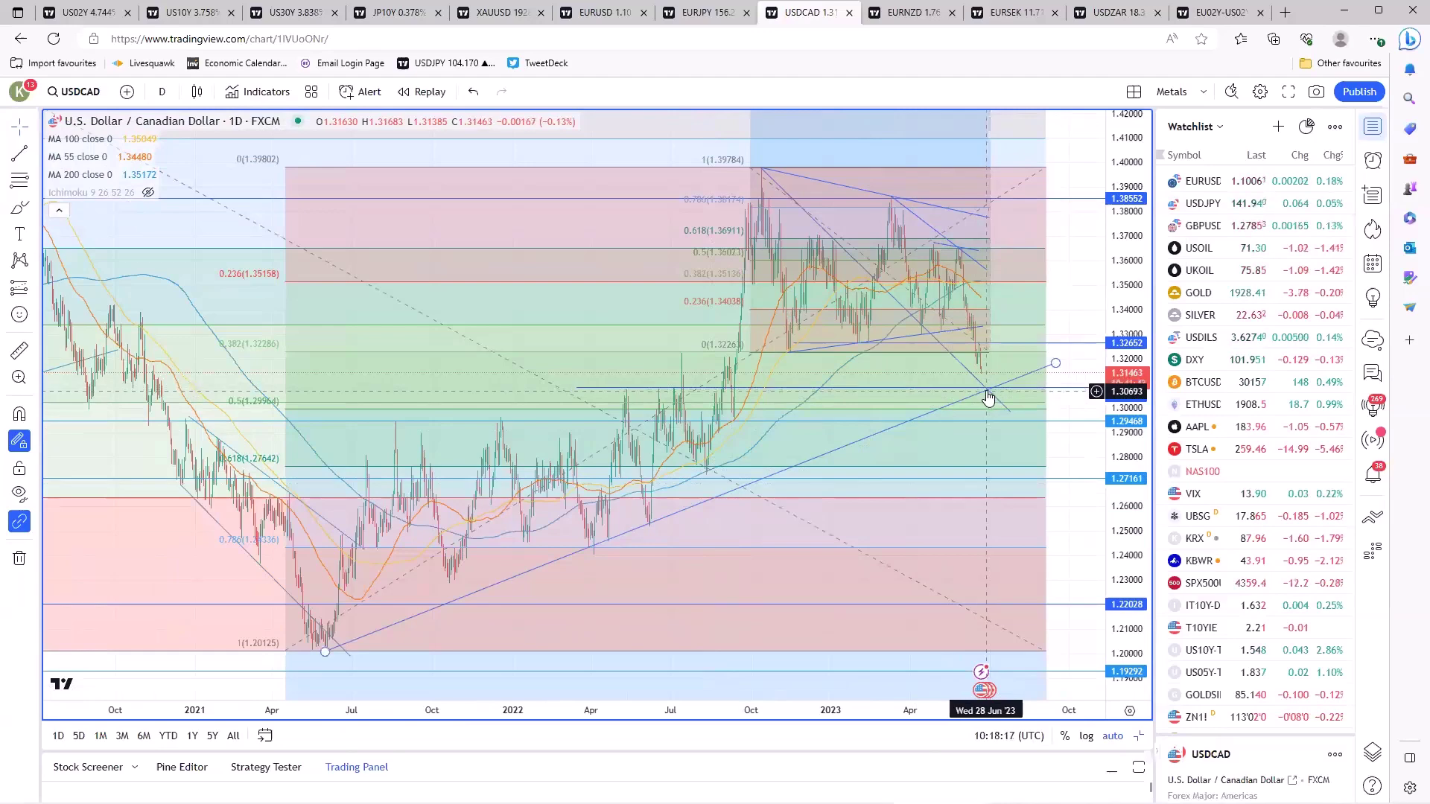
click(980, 387)
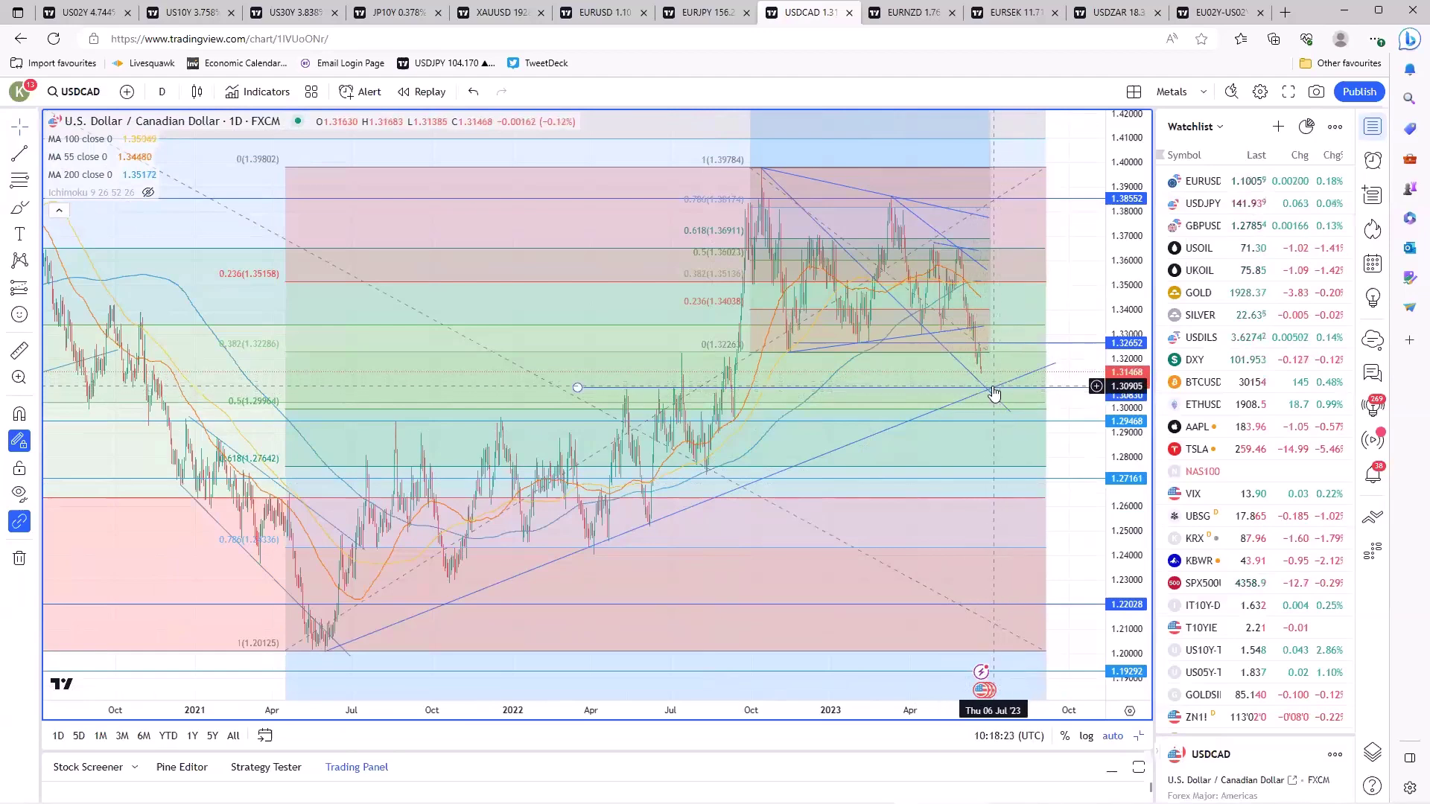
click(998, 415)
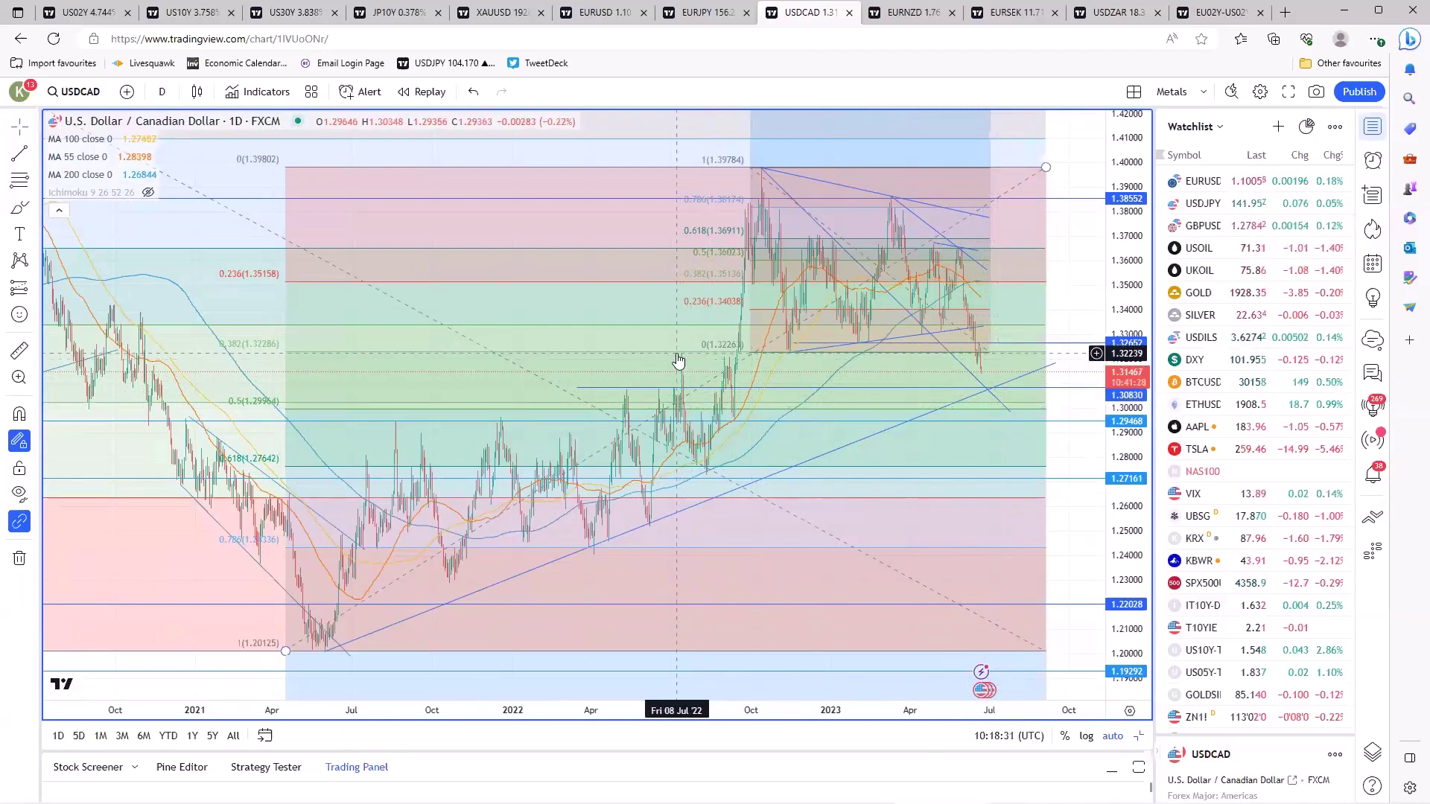
Recheck the short blue trend line, Fibonacci retracement and rising trend line, then restore the grid
click(788, 353)
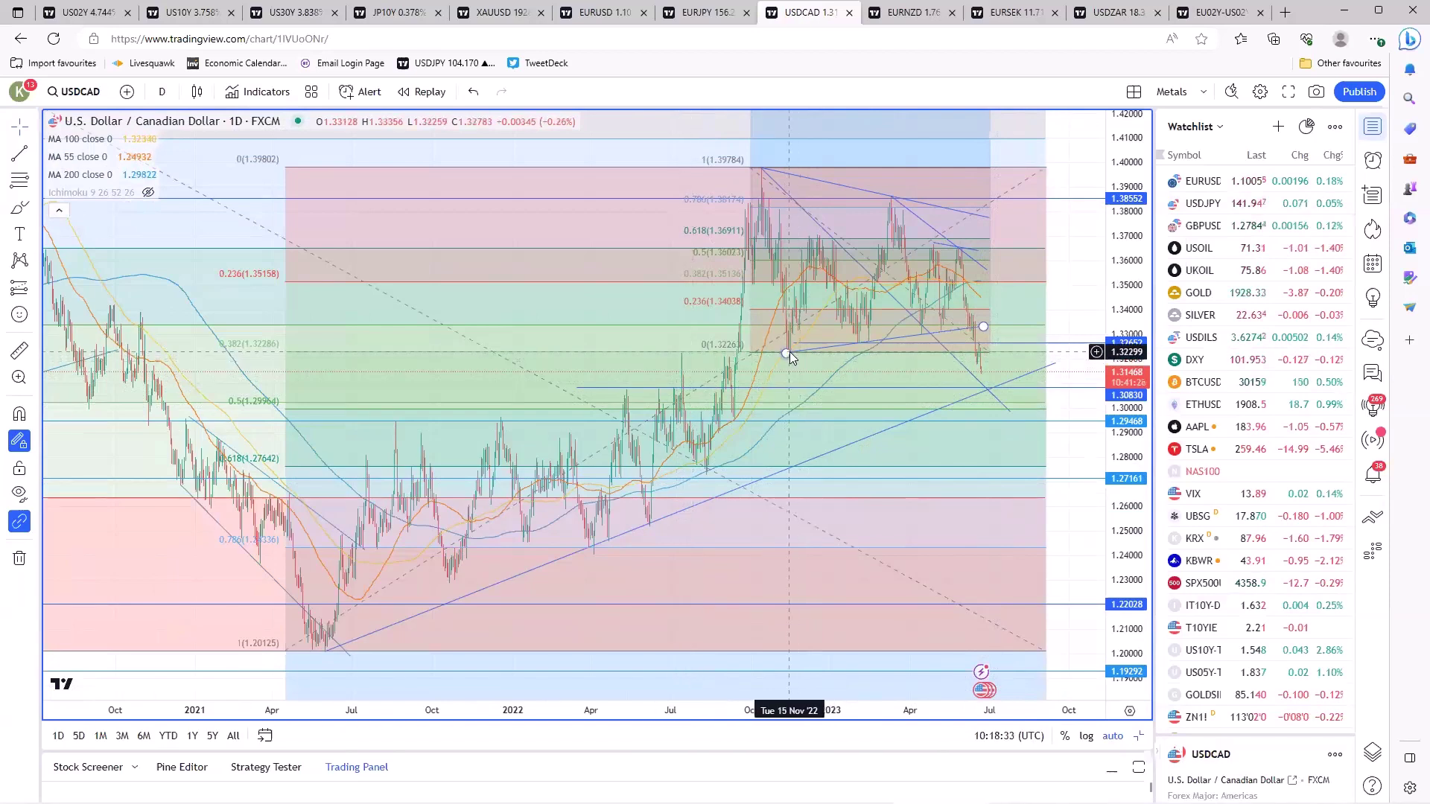
click(670, 361)
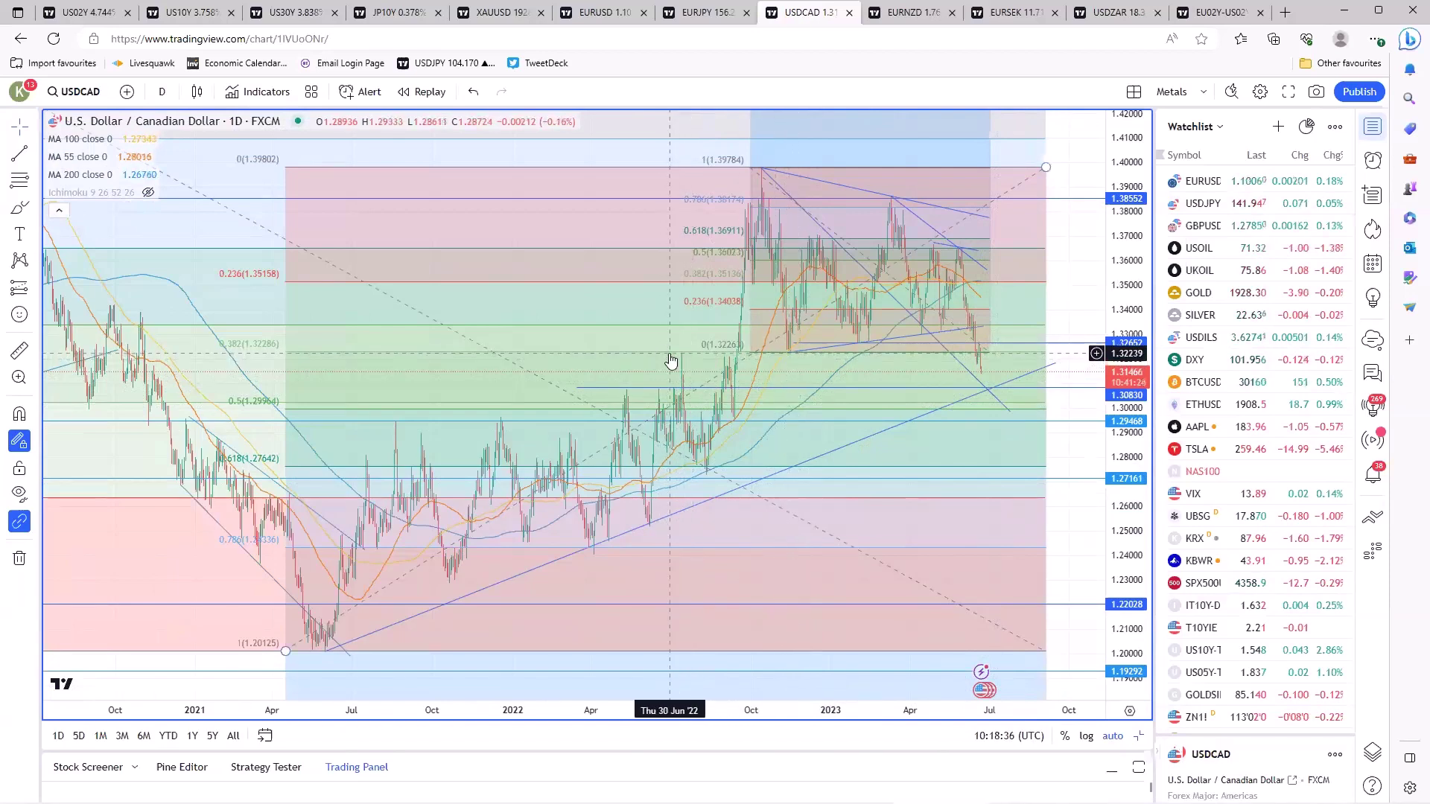
click(982, 375)
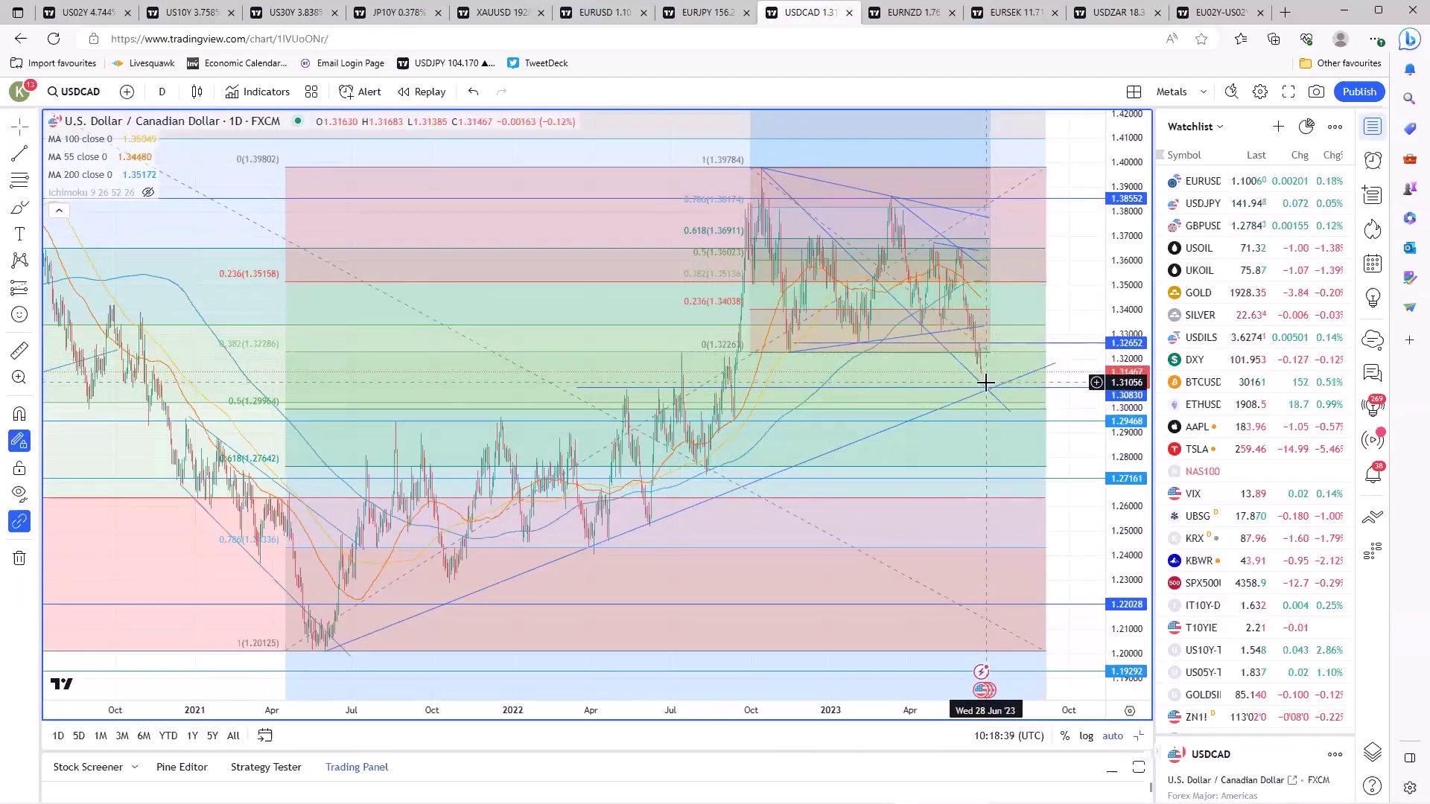
click(989, 393)
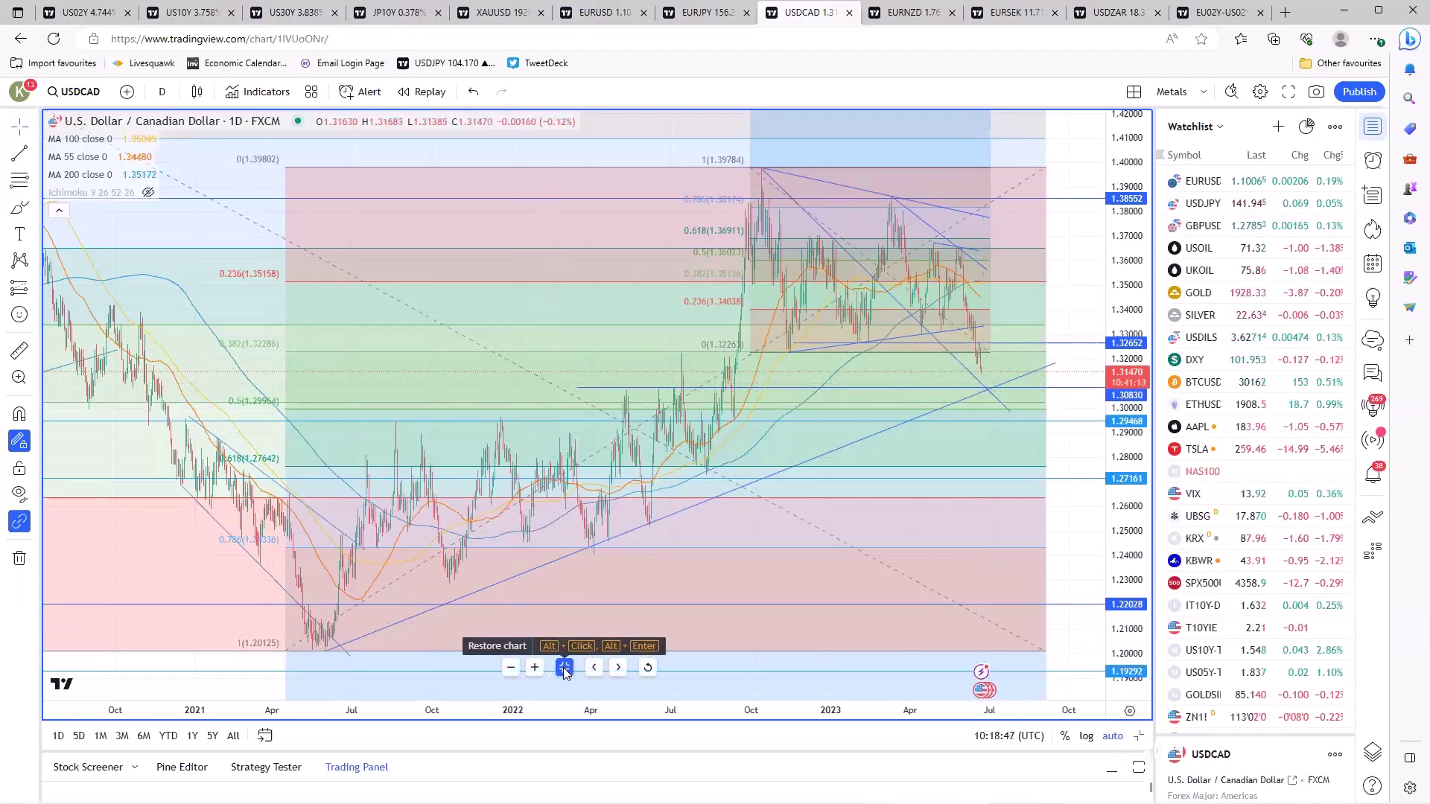
click(563, 669)
Switch to the EUR/NZD layout and maximize and zoom into the AUD/USD 4h chart
click(910, 13)
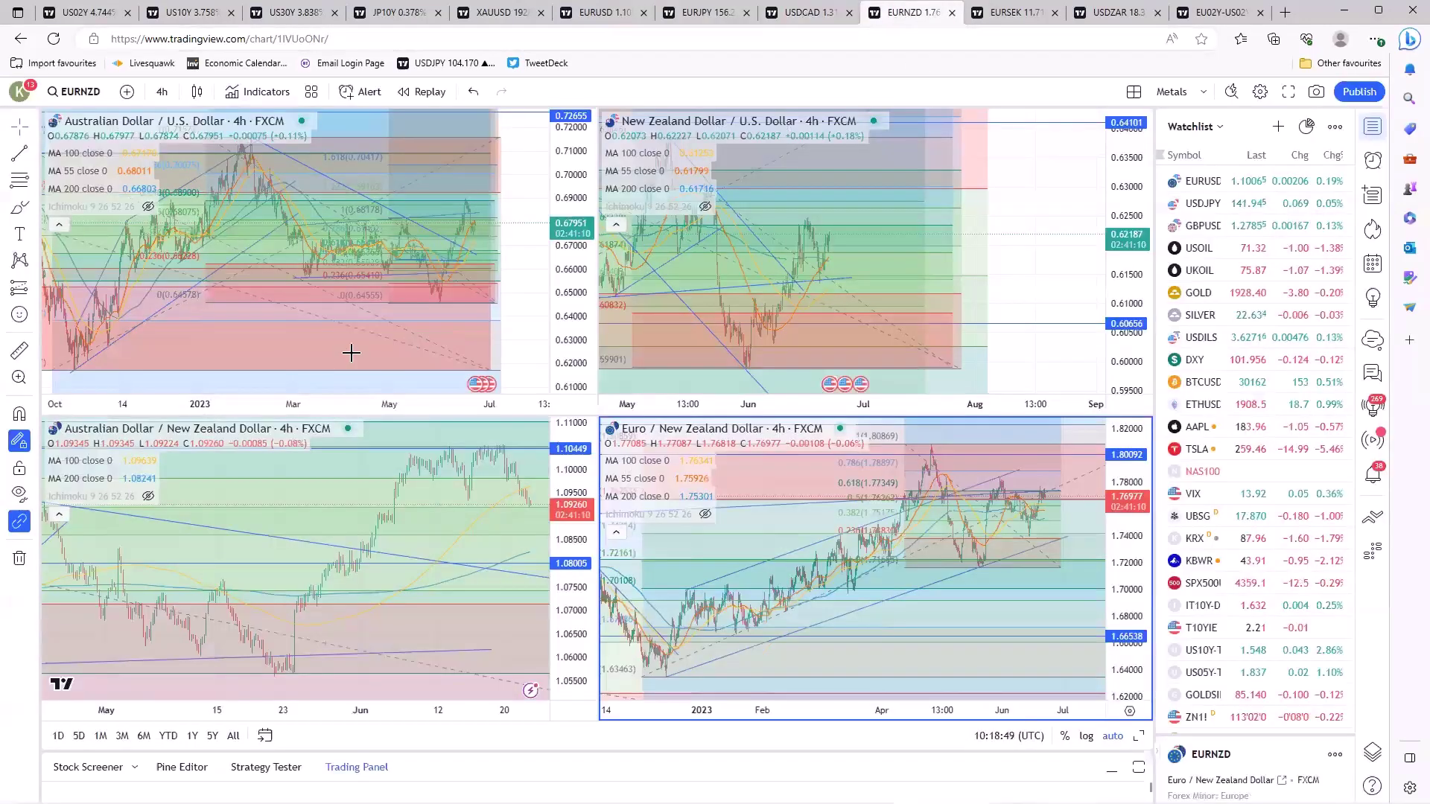
click(339, 362)
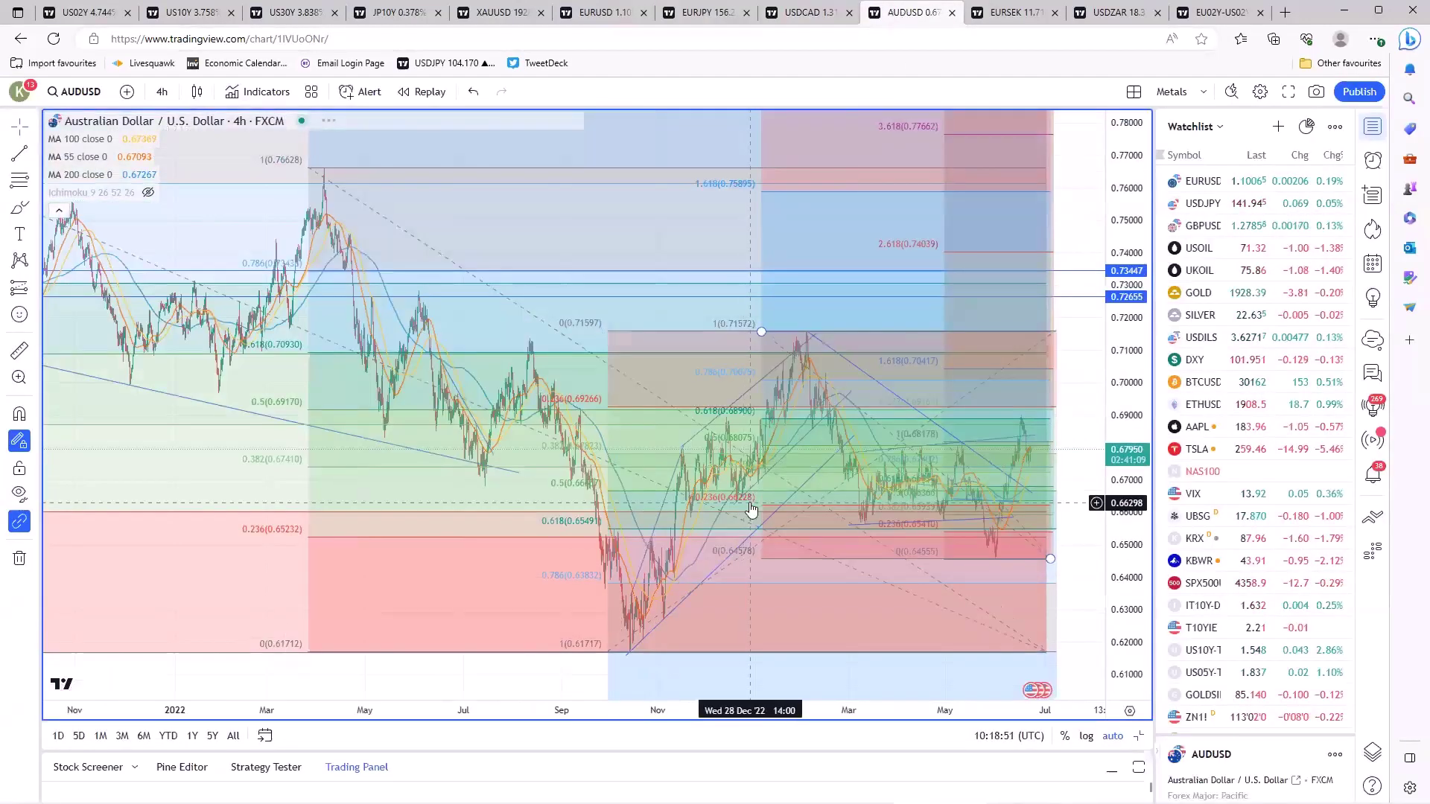
scroll(751, 509, up, 5)
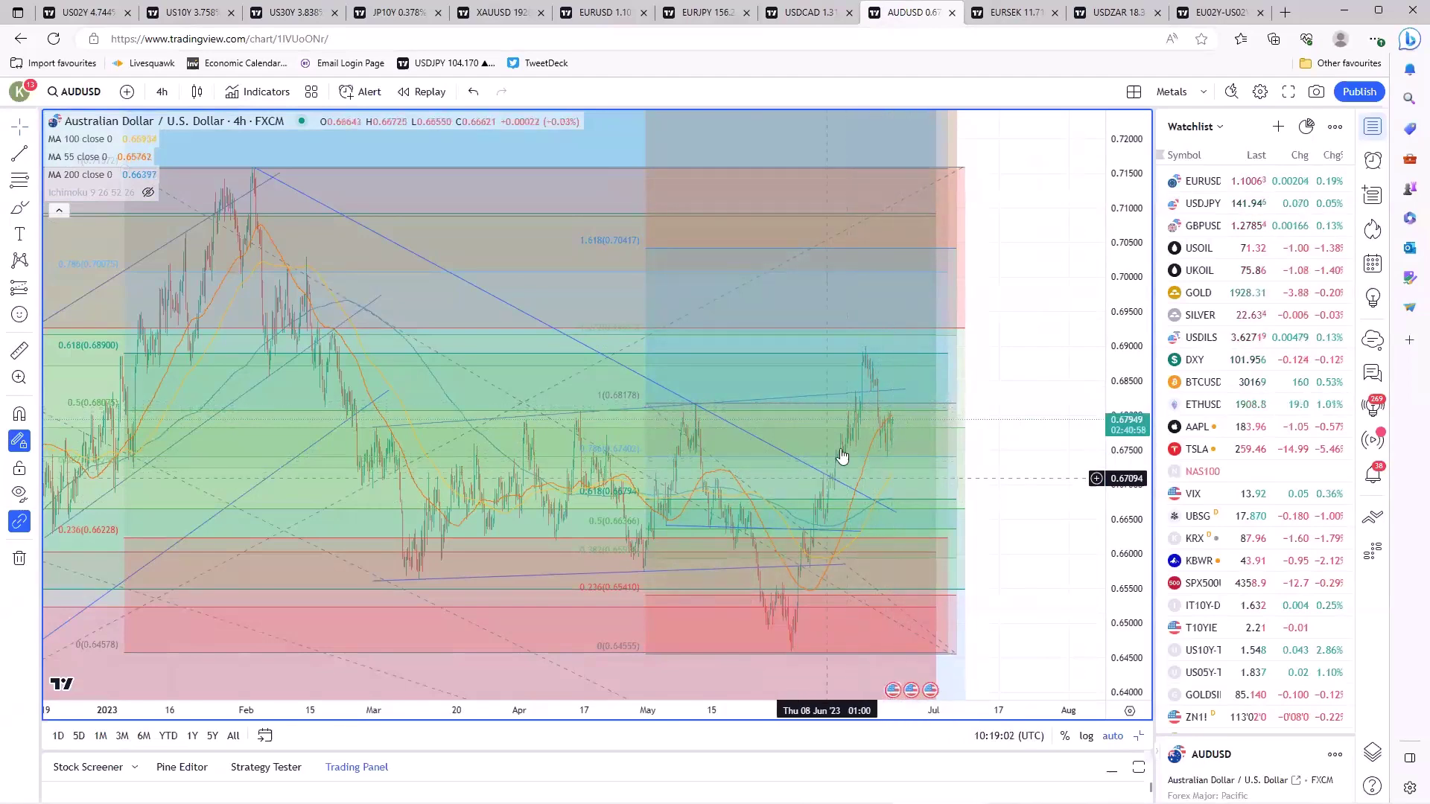
click(900, 391)
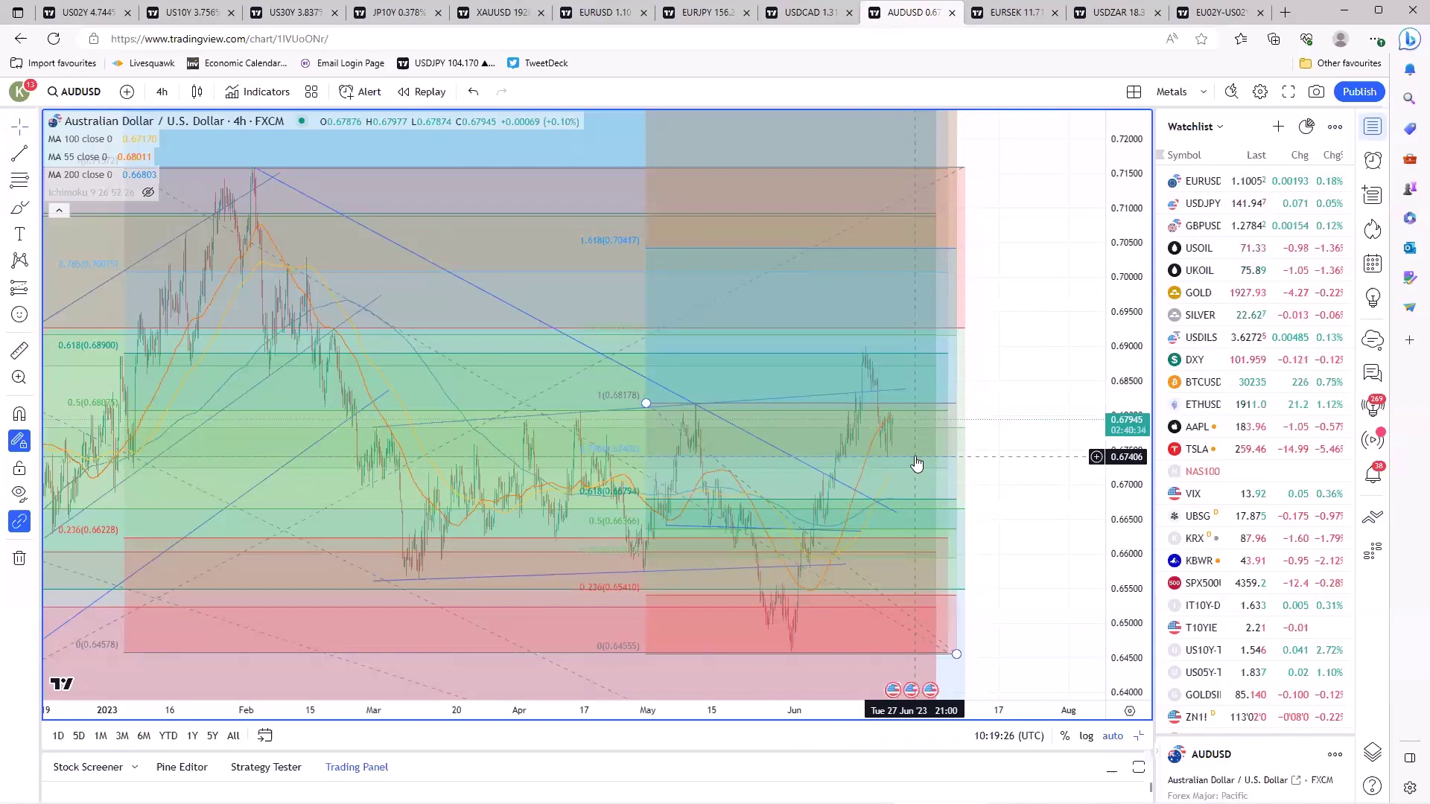
Drag the blue trend line's lower end further right and down, then deselect it
click(897, 514)
drag(930, 529, 940, 535)
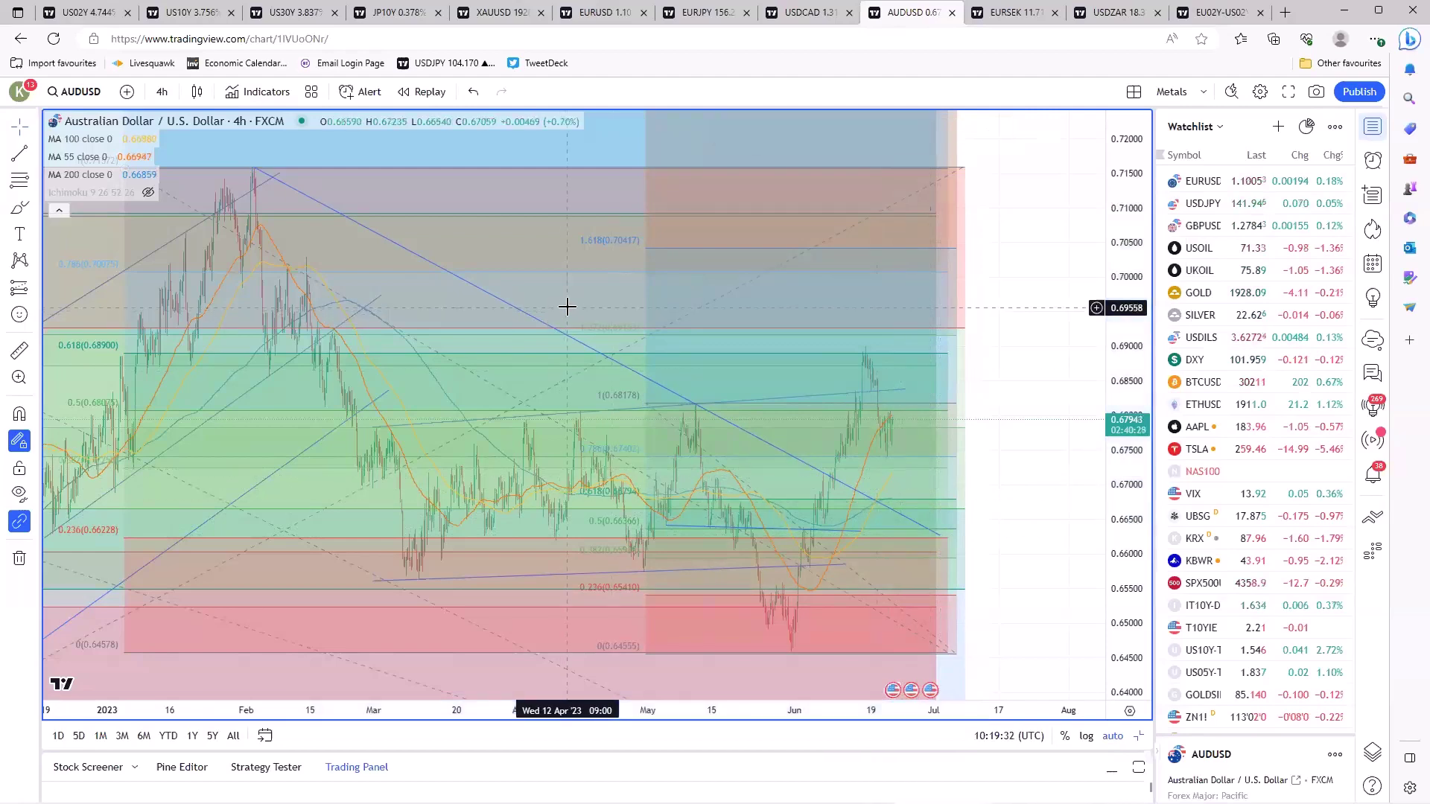
click(829, 370)
scroll(829, 370, down, 3)
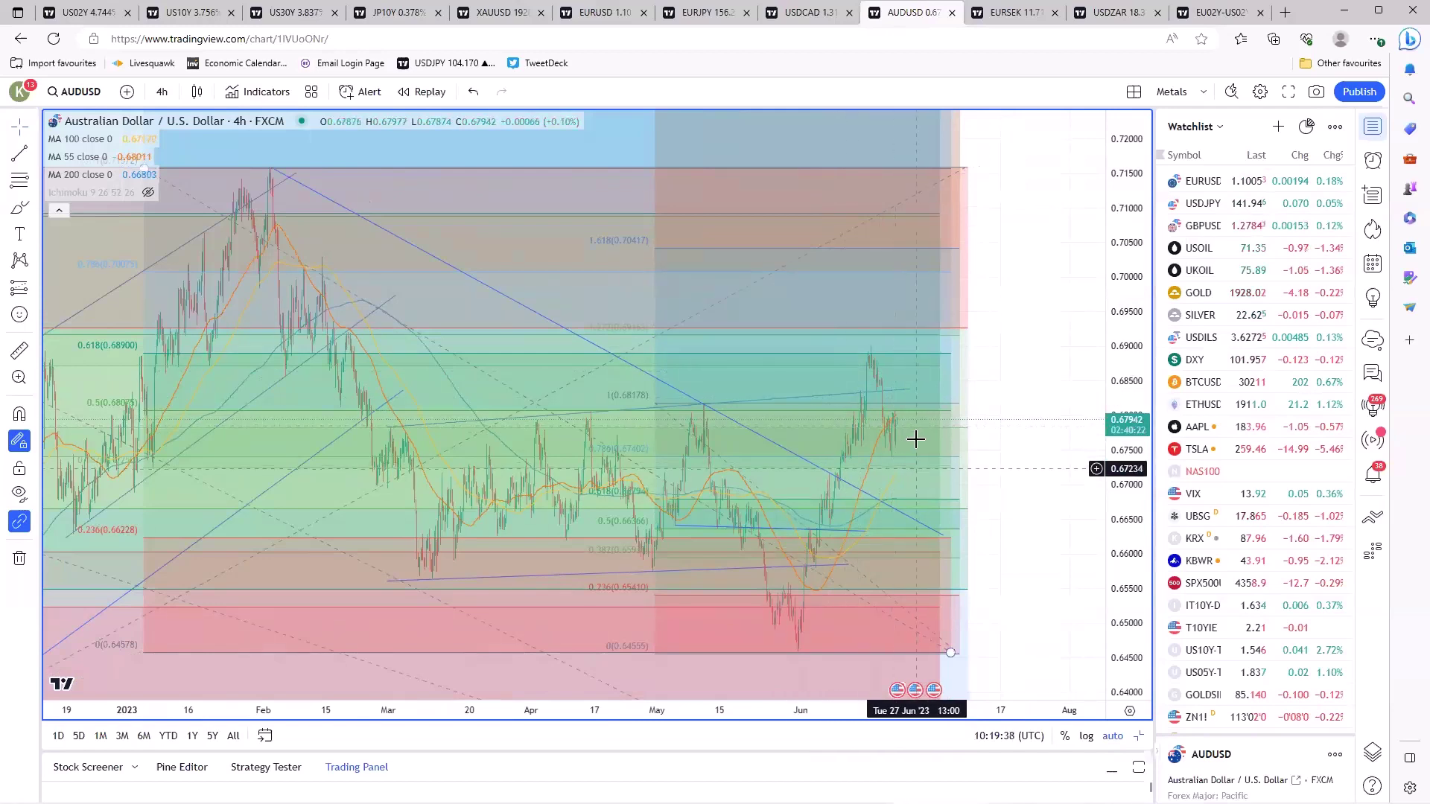
mouse_move(551, 667)
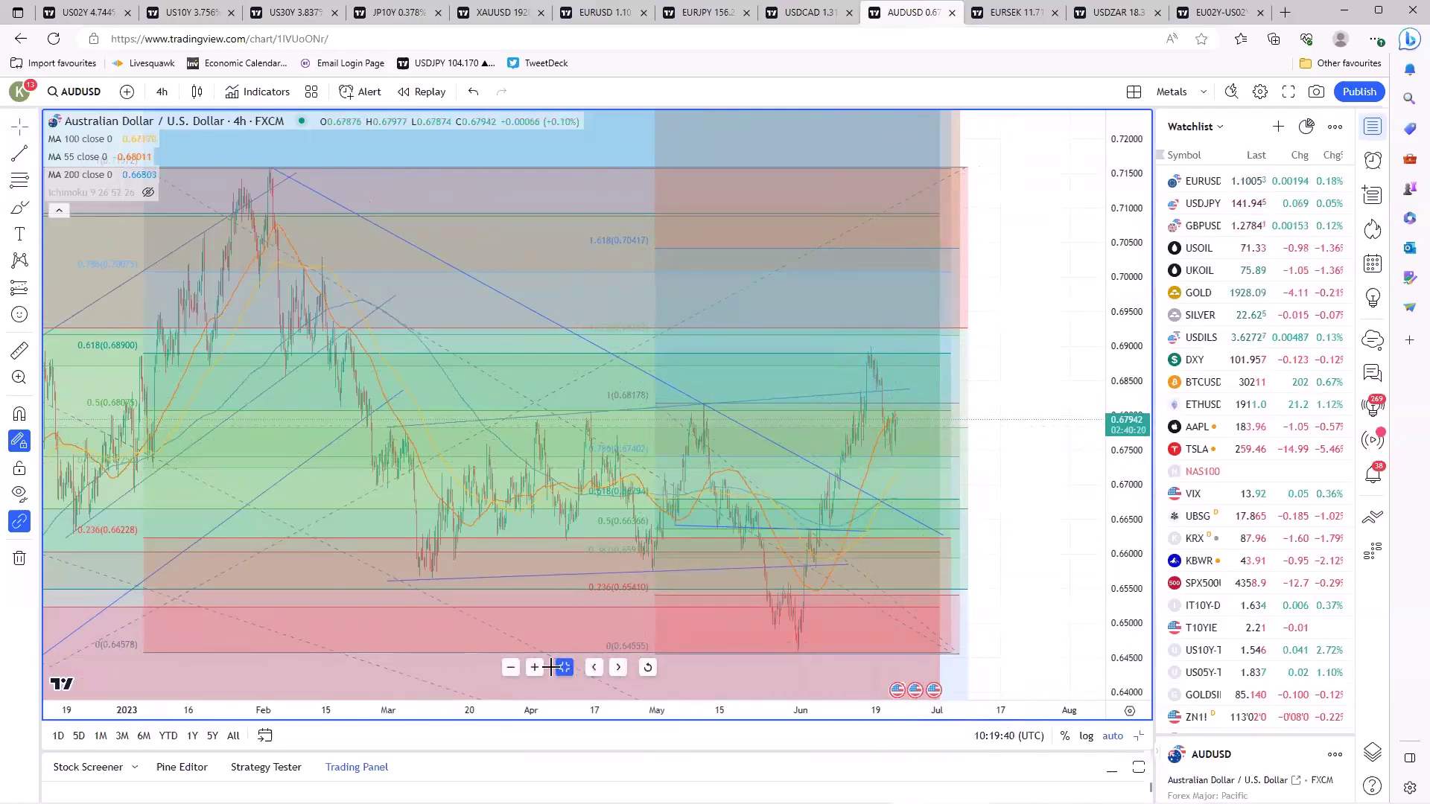
key(alt+Return)
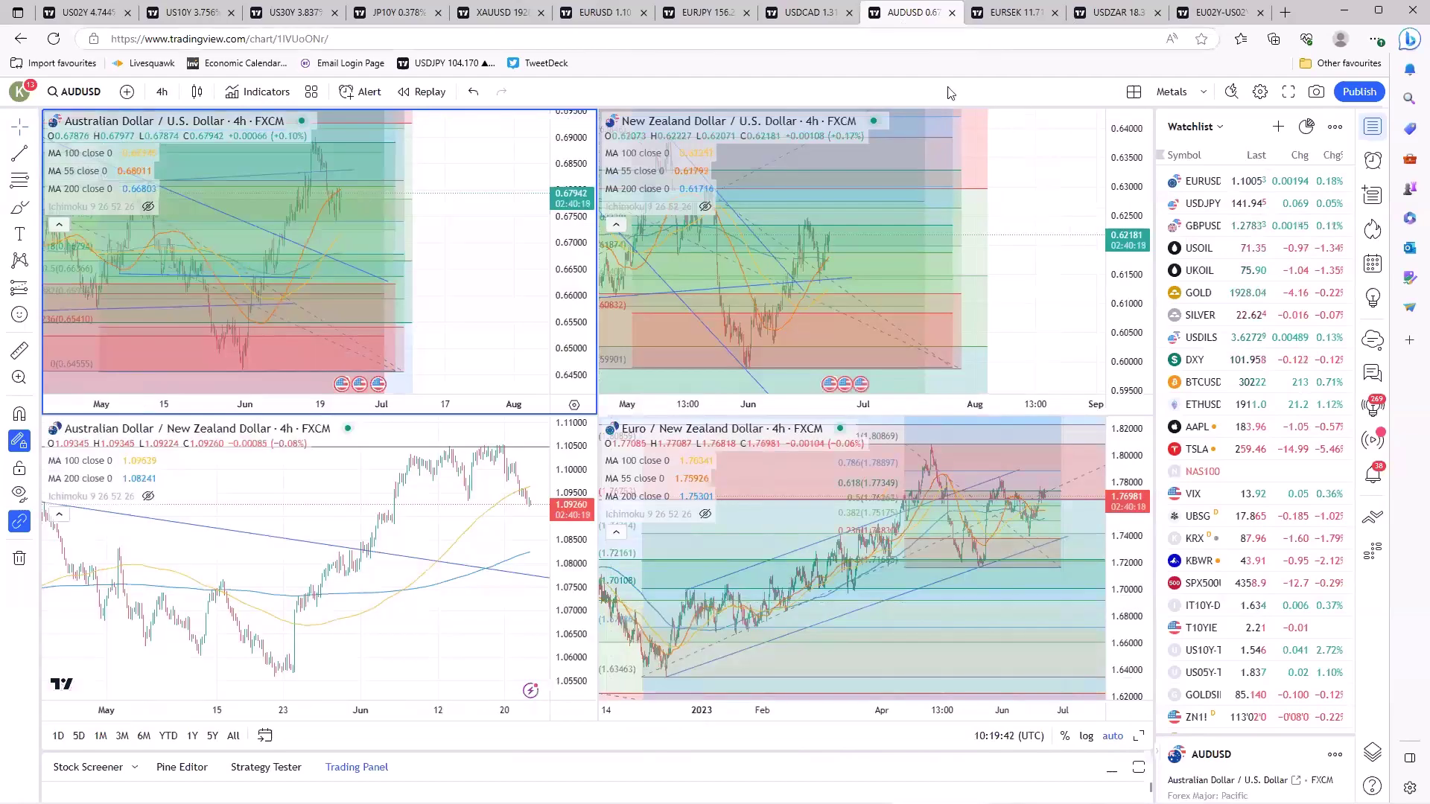
click(823, 358)
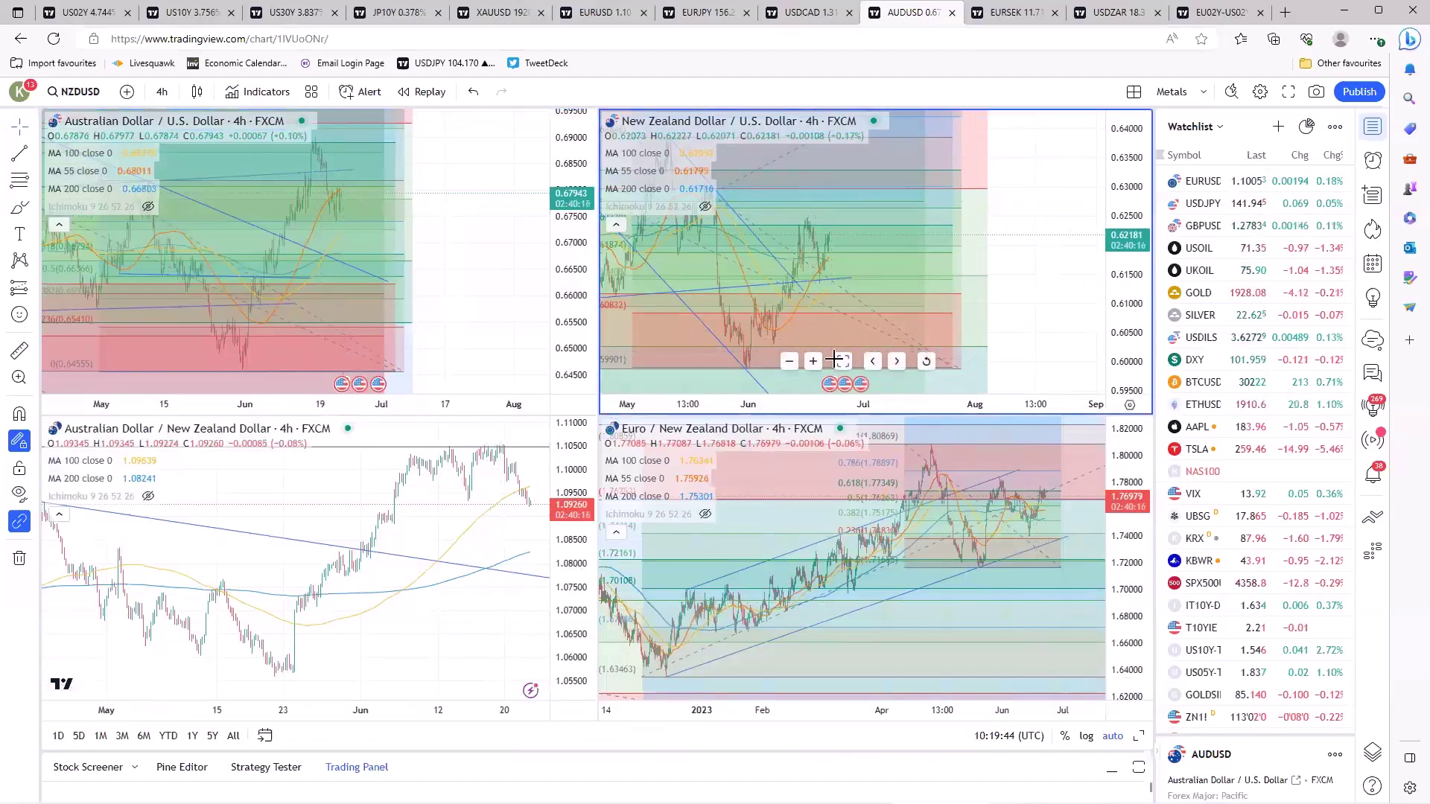
key(alt+Return)
scroll(821, 453, down, 5)
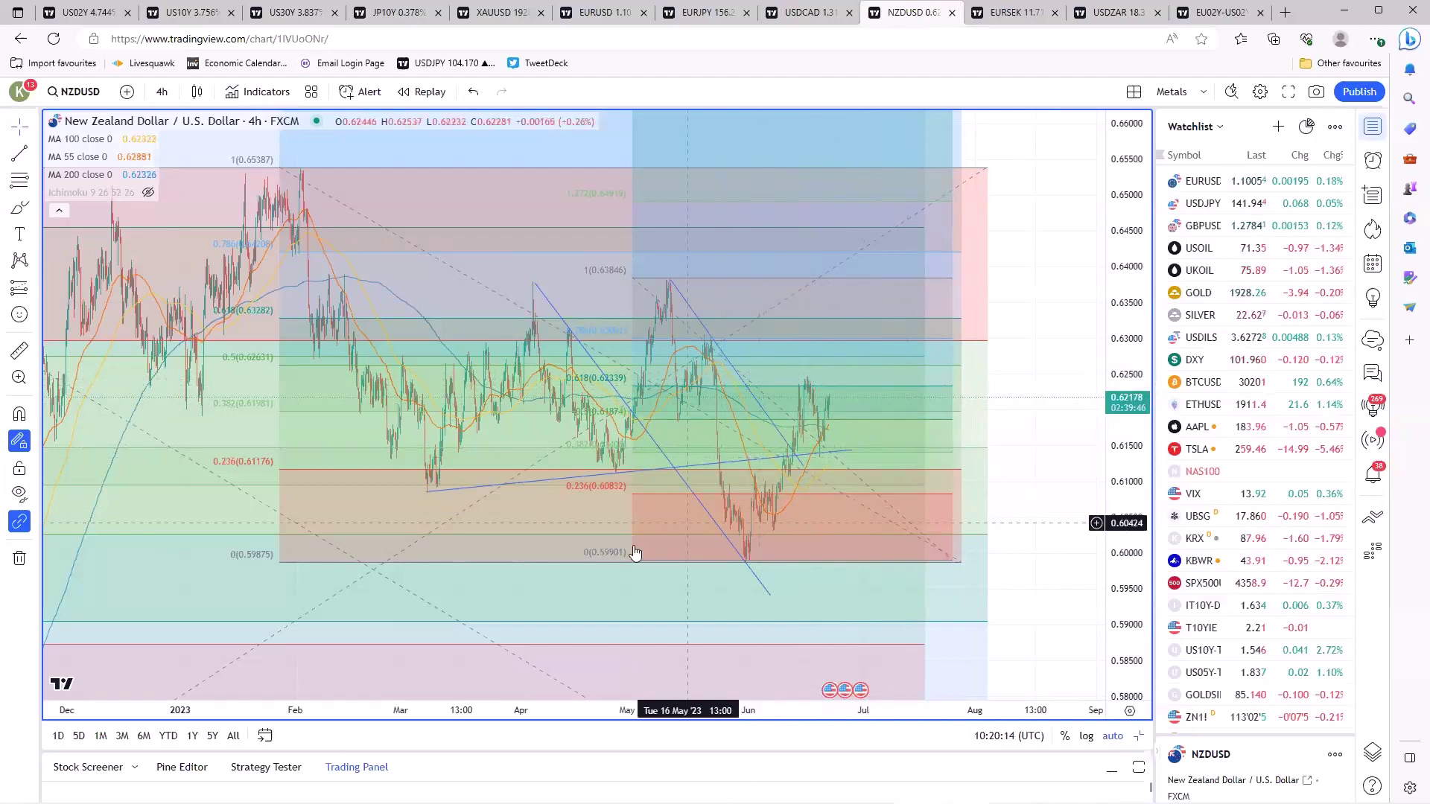
mouse_move(534, 667)
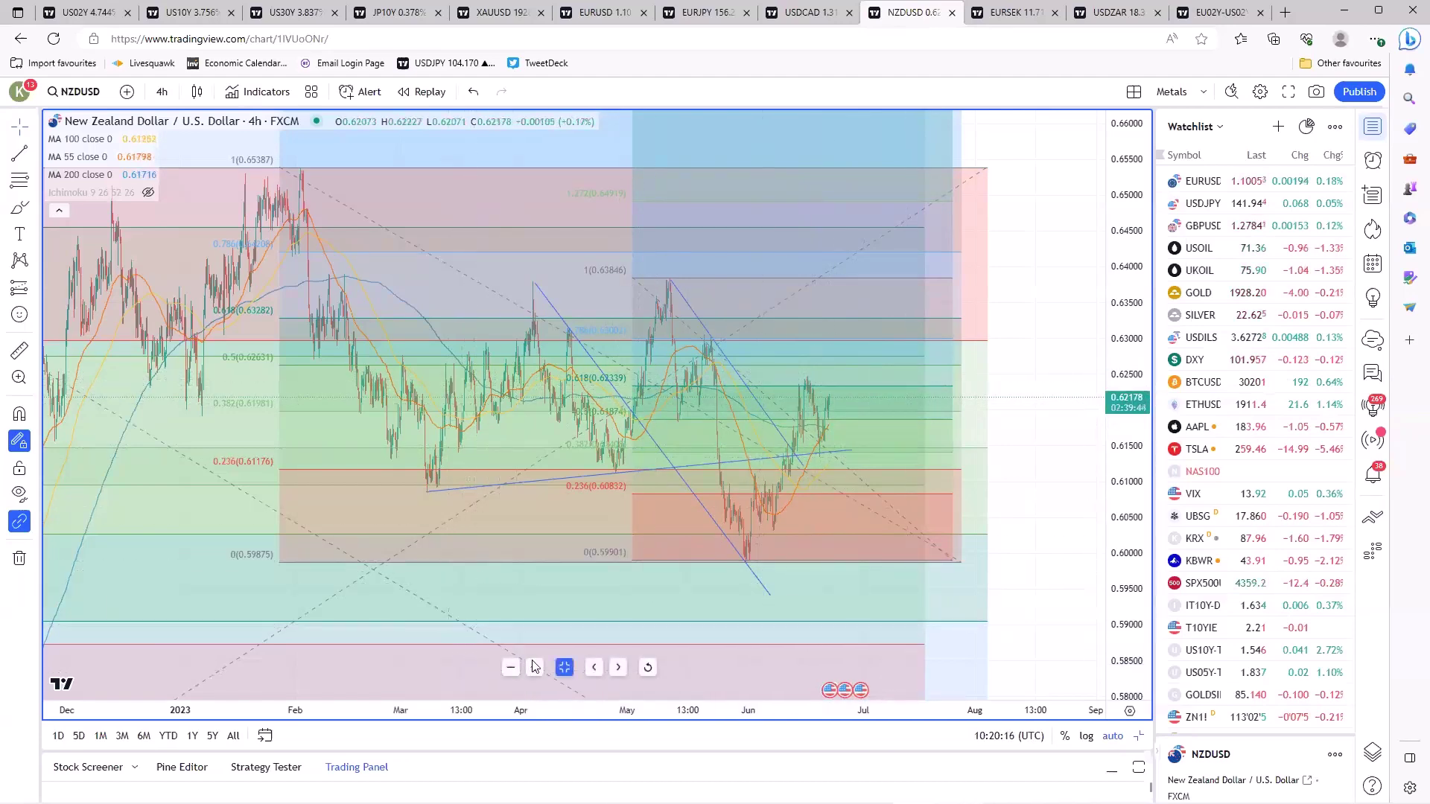
key(alt+Return)
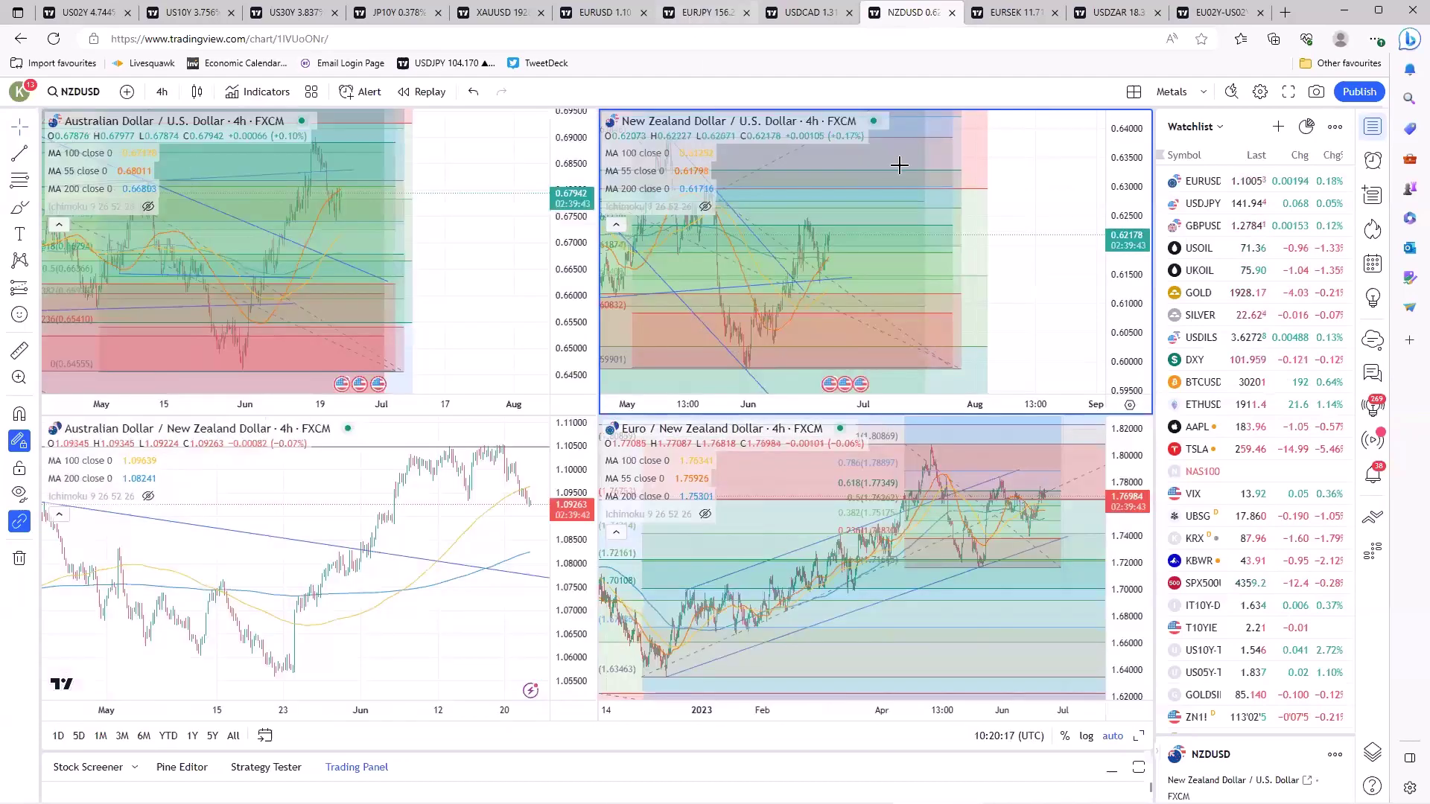
Switch to the JPY pairs layout and view the USDJPY 4-hour chart full-size, zooming through its history
key(ctrl+shift+Tab)
key(ctrl+shift+Tab)
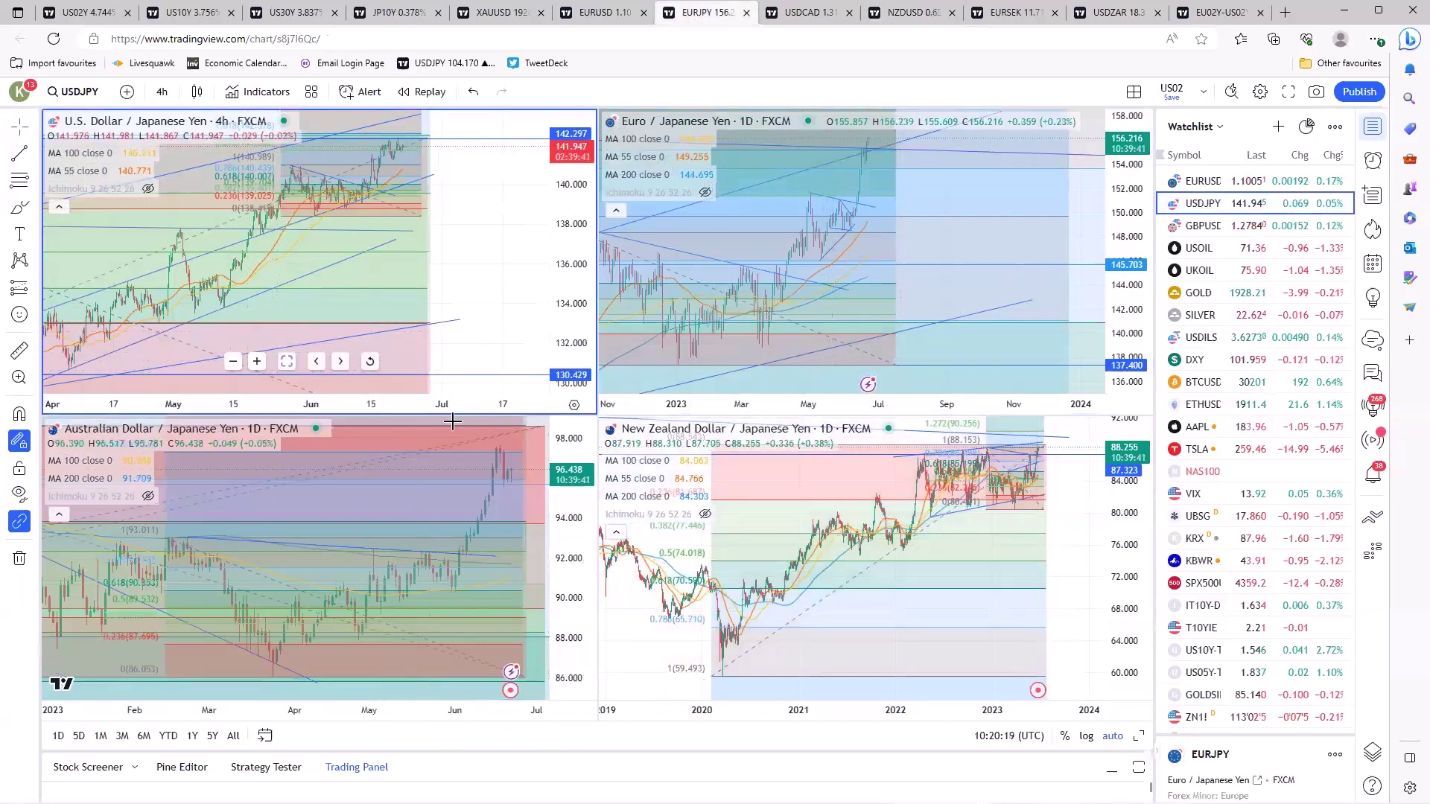
key(alt+Return)
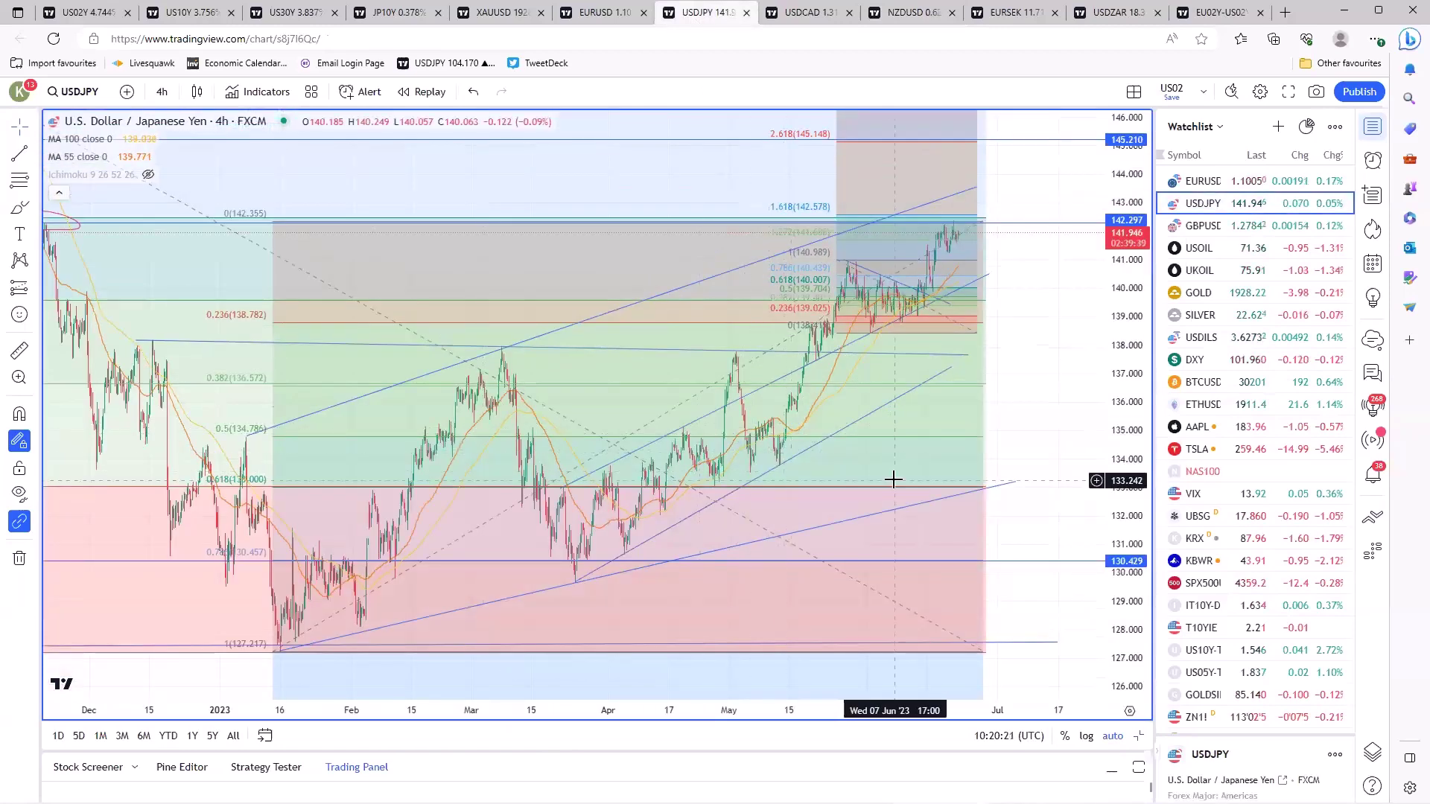
scroll(893, 480, down, 5)
scroll(481, 365, up, 1)
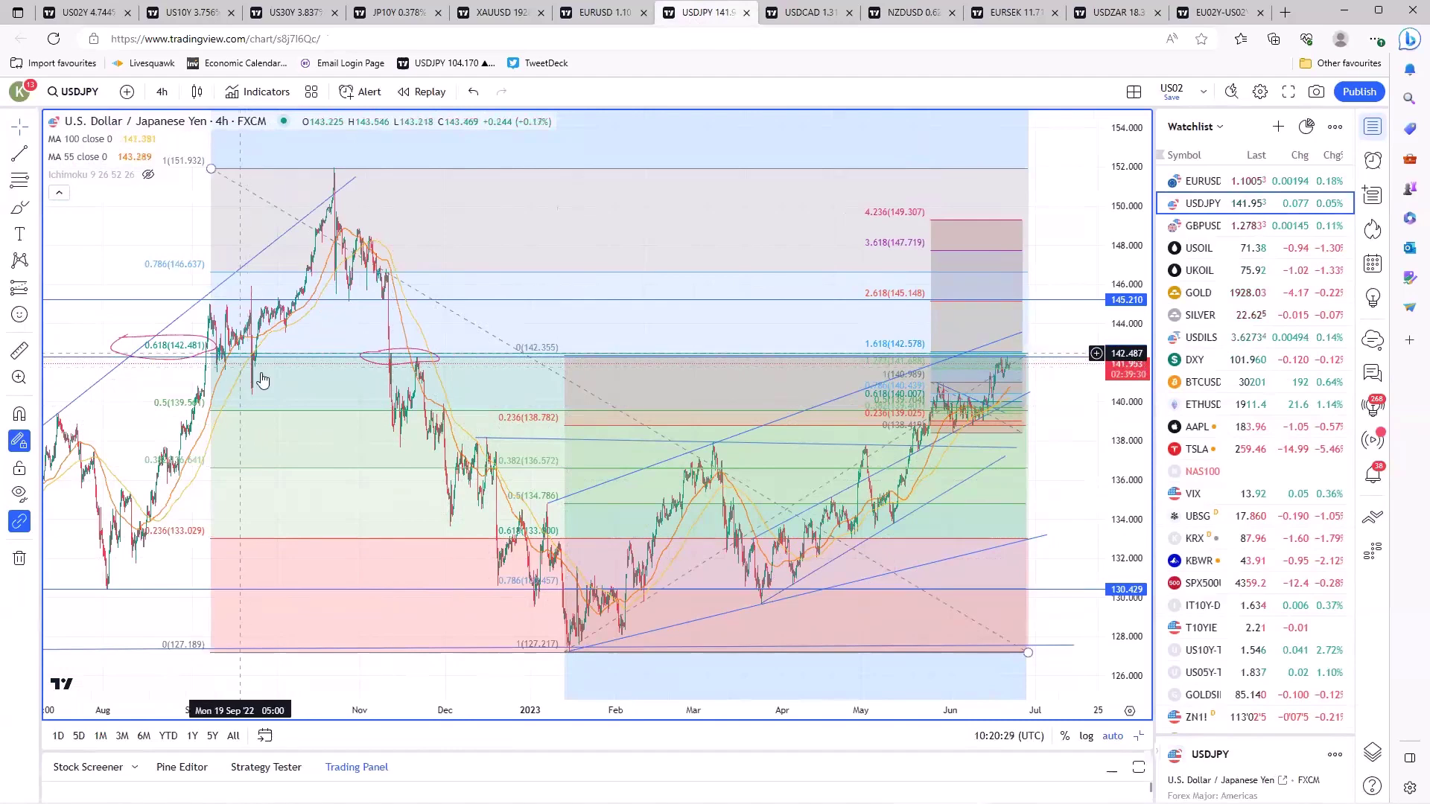
scroll(613, 453, up, 5)
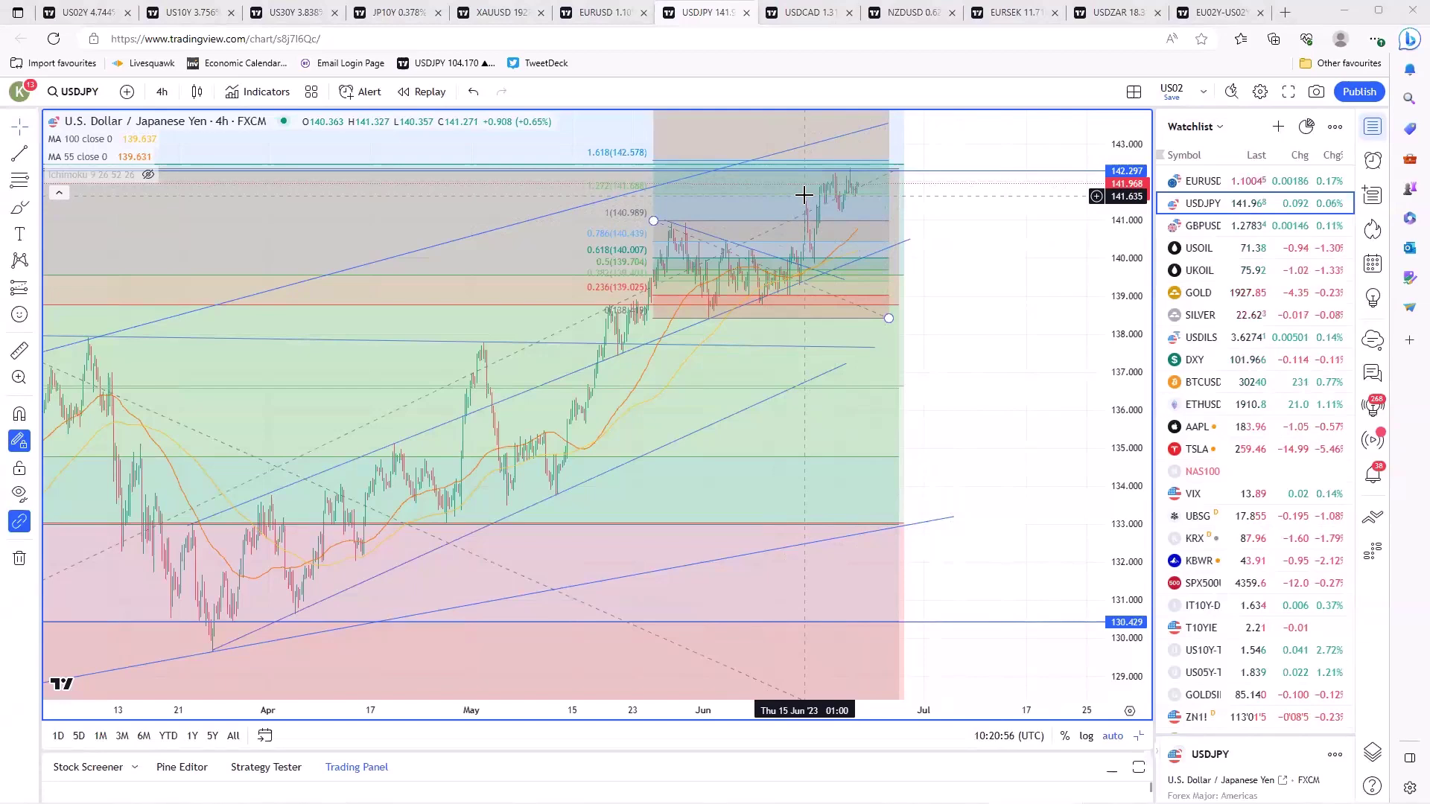
scroll(803, 195, up, 2)
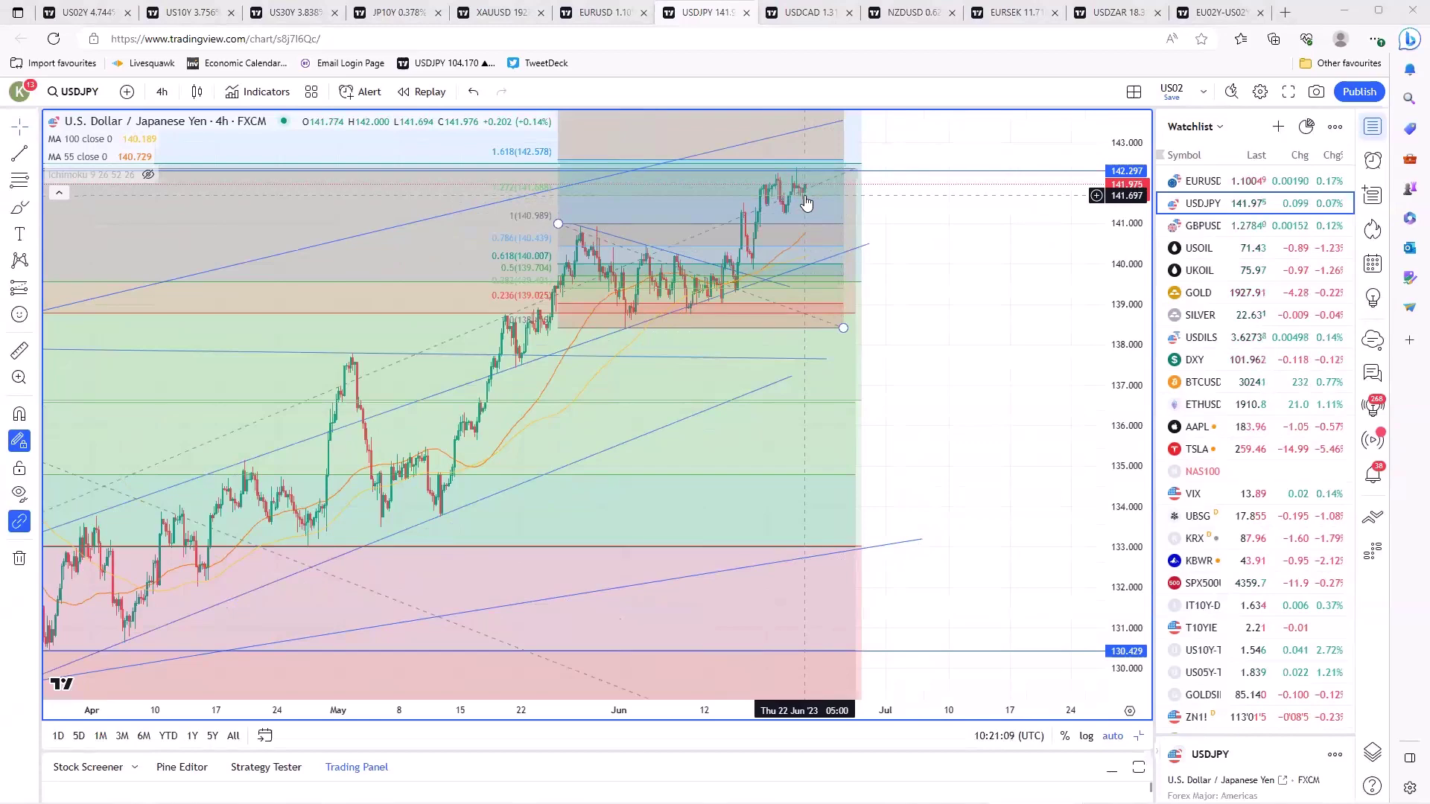
scroll(805, 201, down, 2)
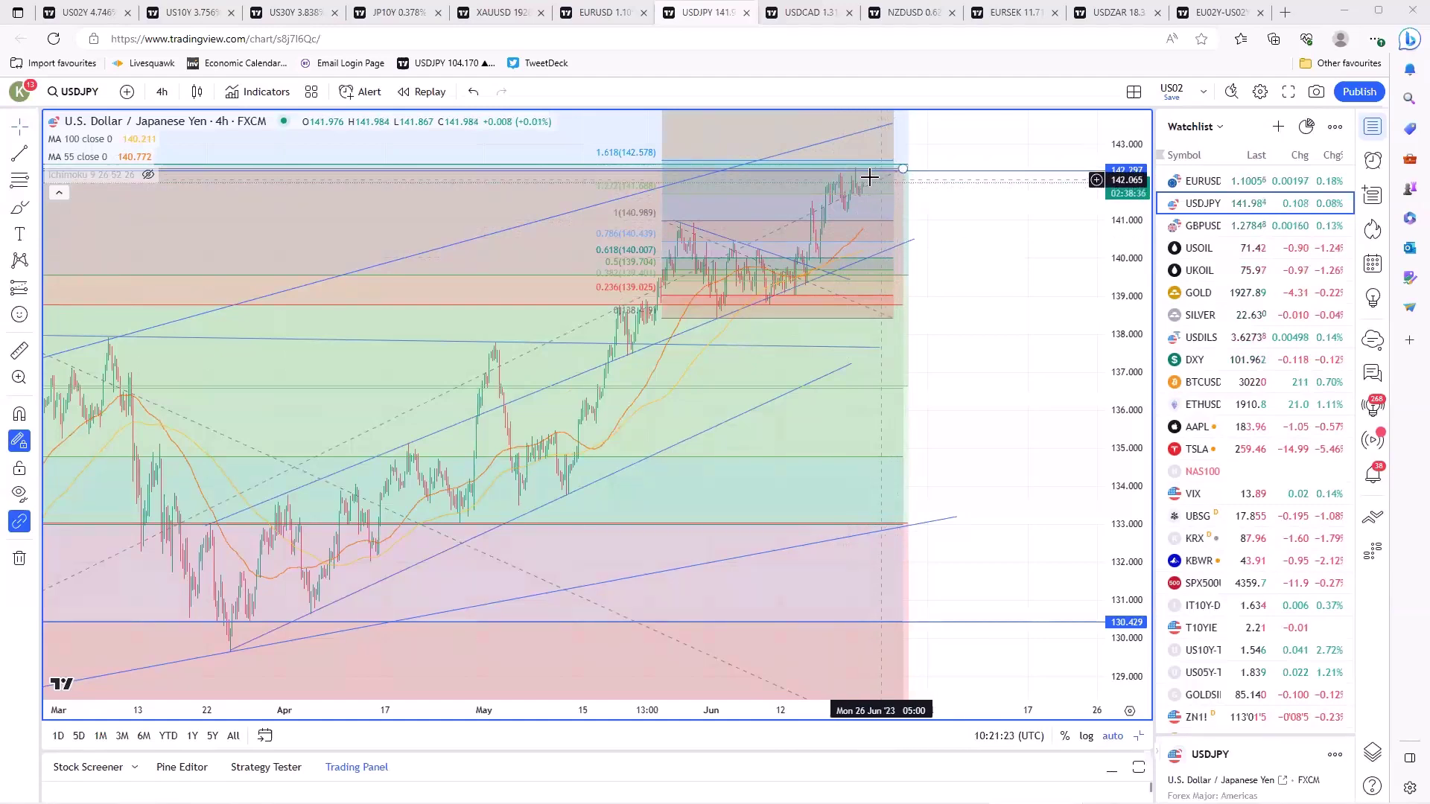
scroll(751, 393, down, 3)
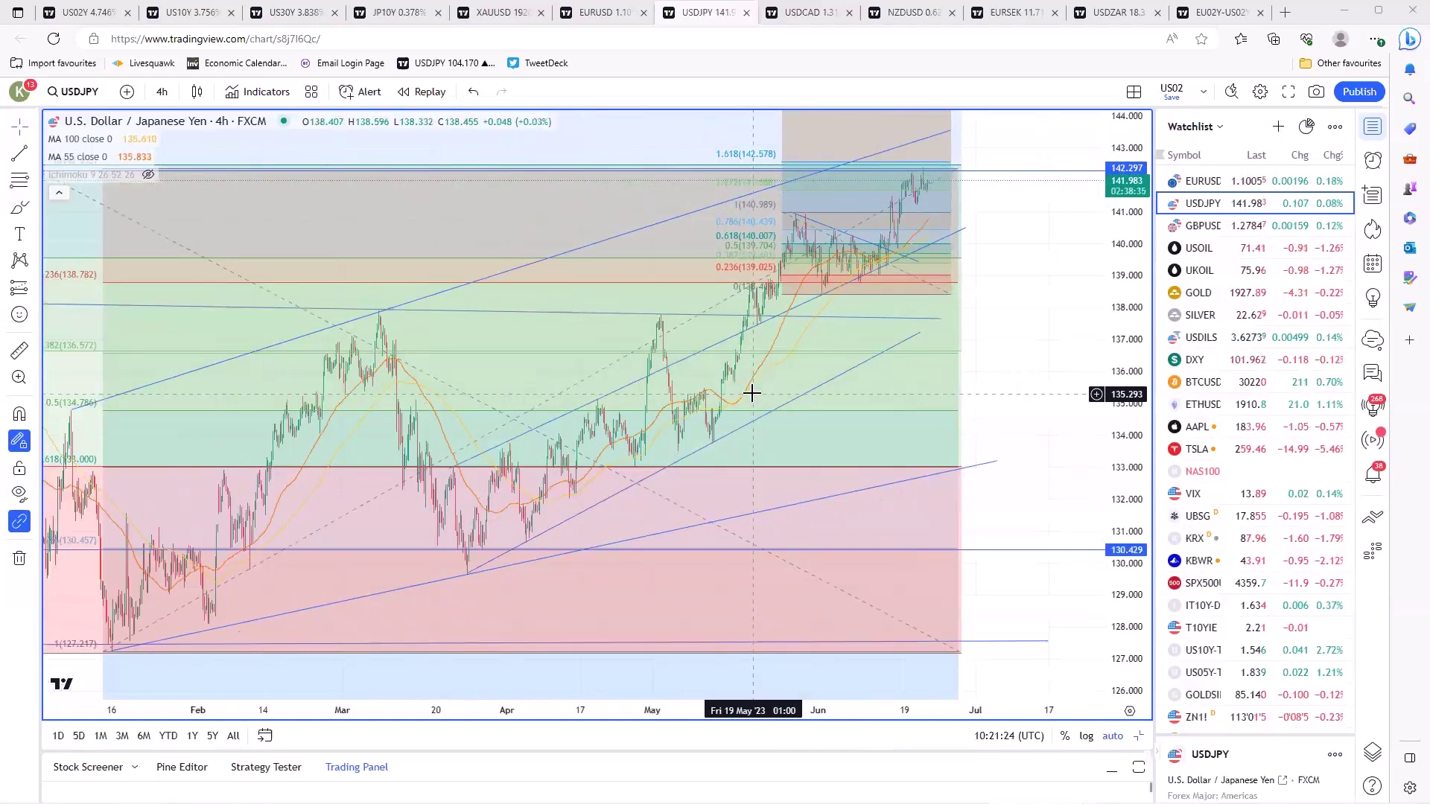
scroll(752, 394, down, 3)
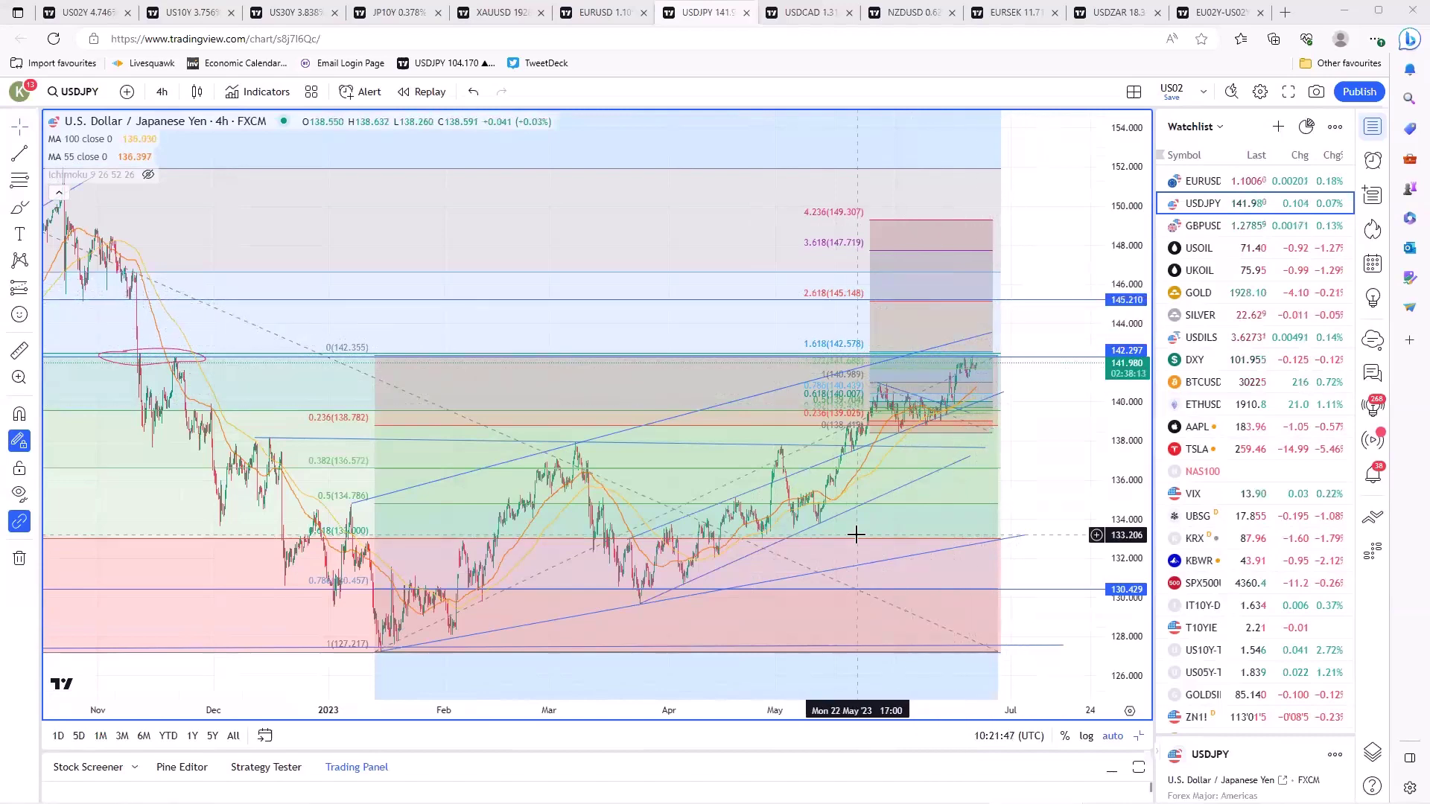
scroll(856, 535, down, 2)
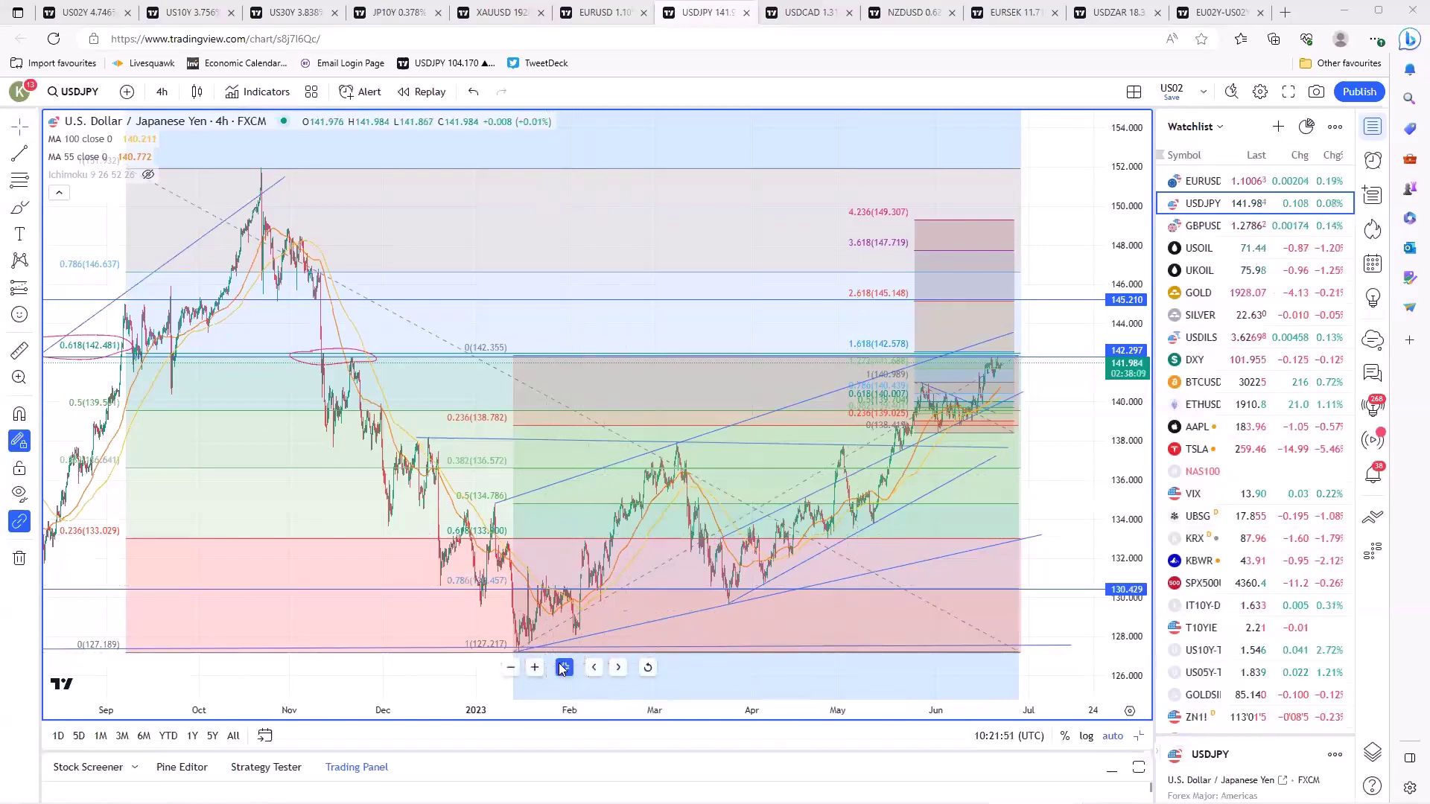
Restore the JPY four-chart grid and maximize the EURJPY chart
key(alt+Return)
click(878, 342)
key(alt+Return)
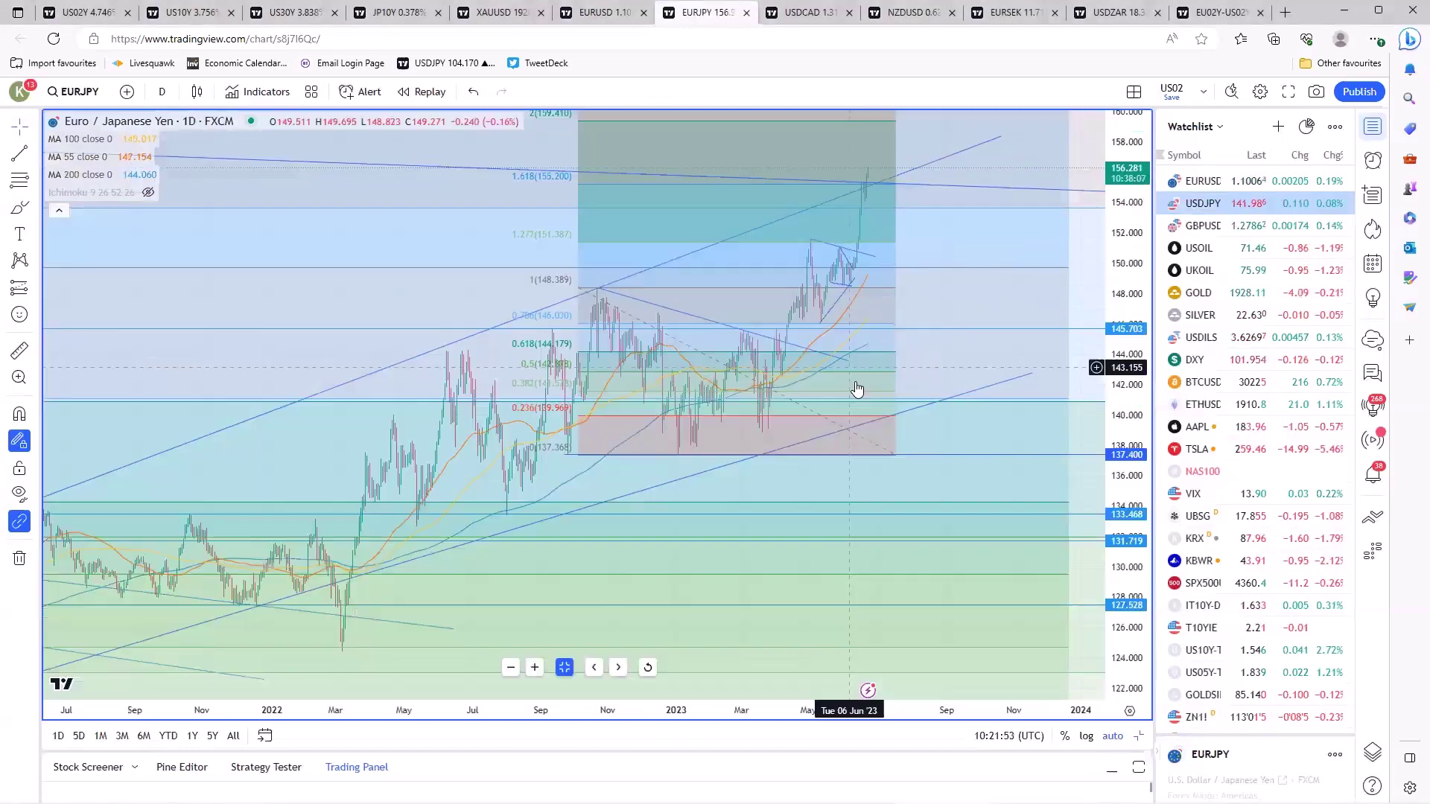
scroll(845, 546, down, 6)
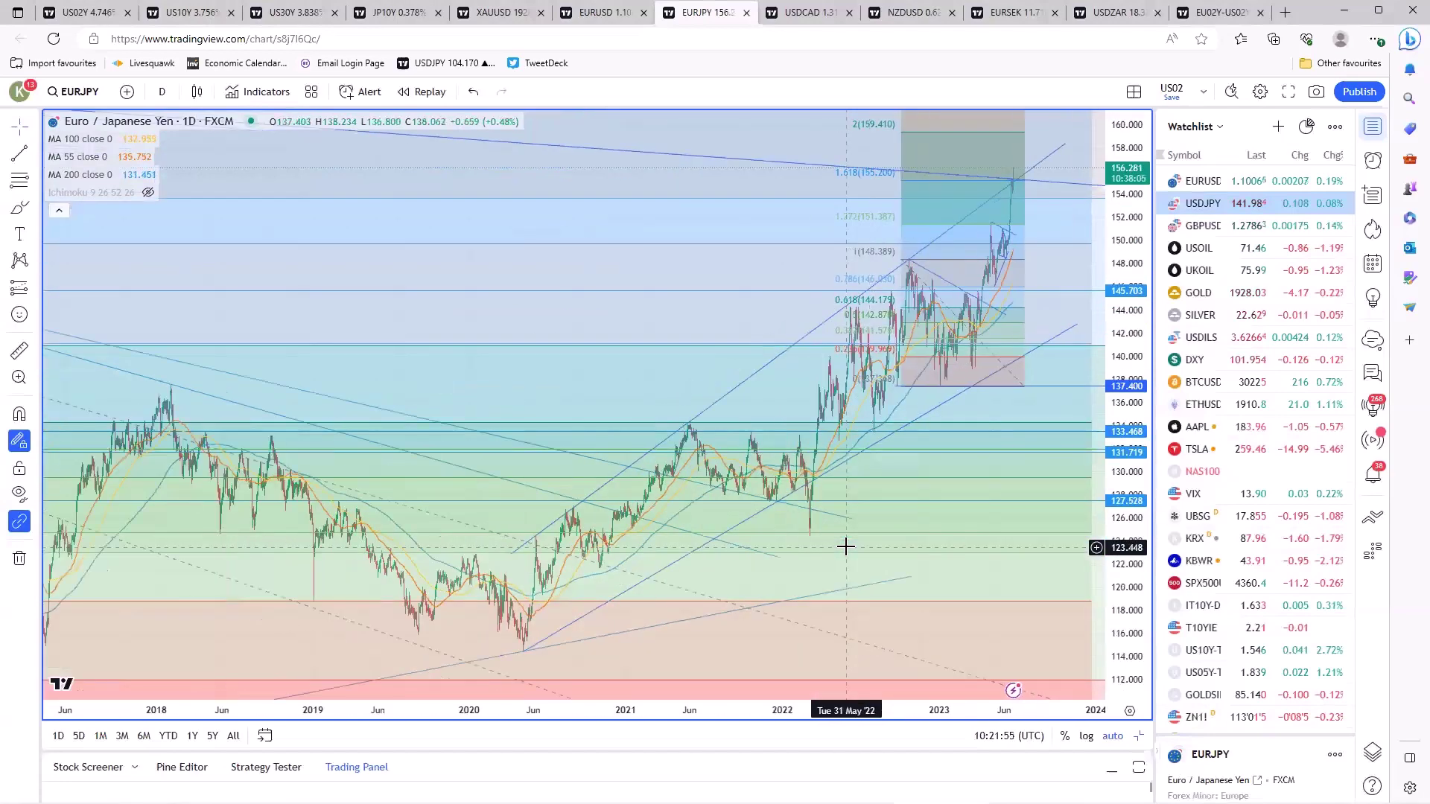
scroll(846, 547, up, 8)
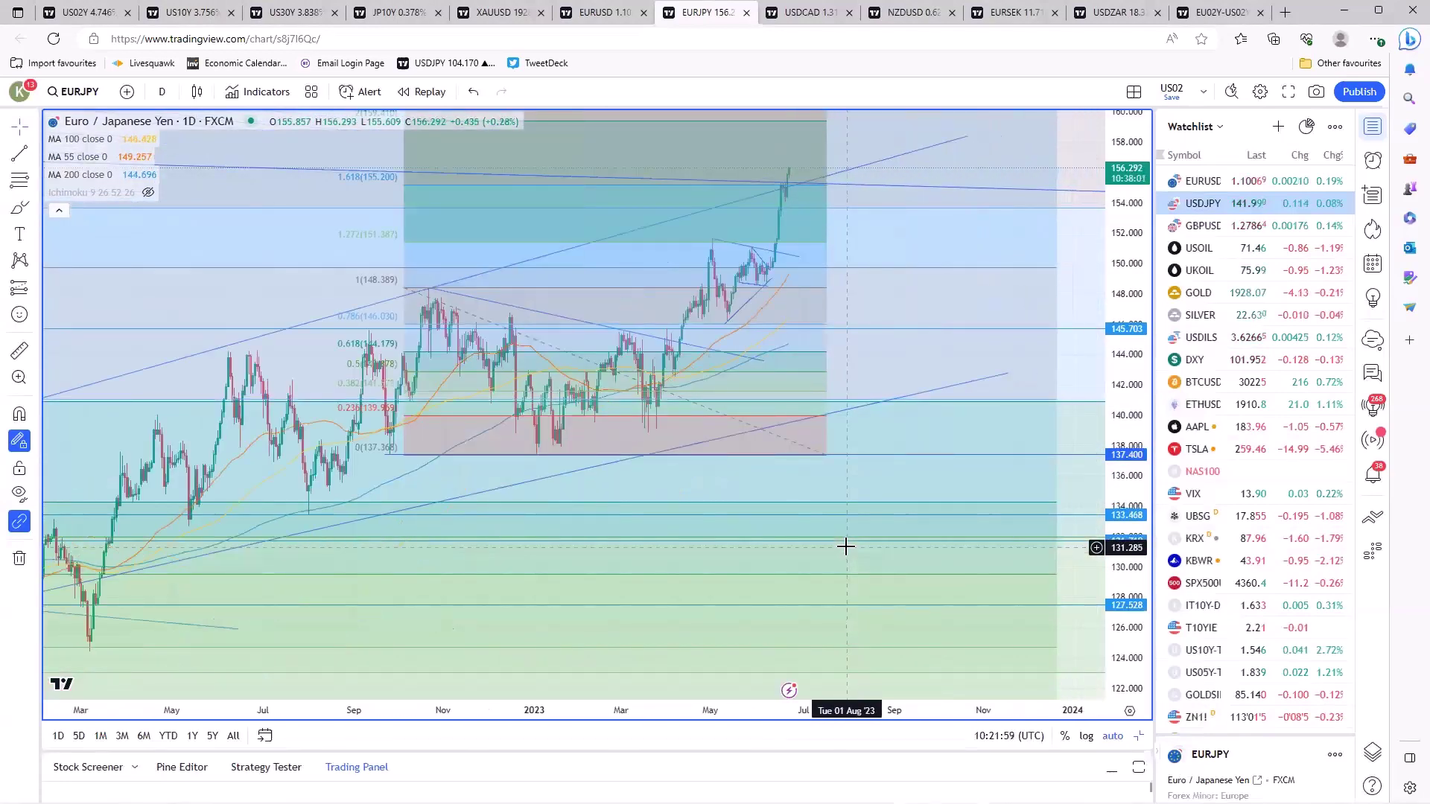
scroll(845, 546, down, 5)
Switch EURJPY to 1-week bars, review its long-term history, then maximize the NZDJPY daily chart
click(162, 90)
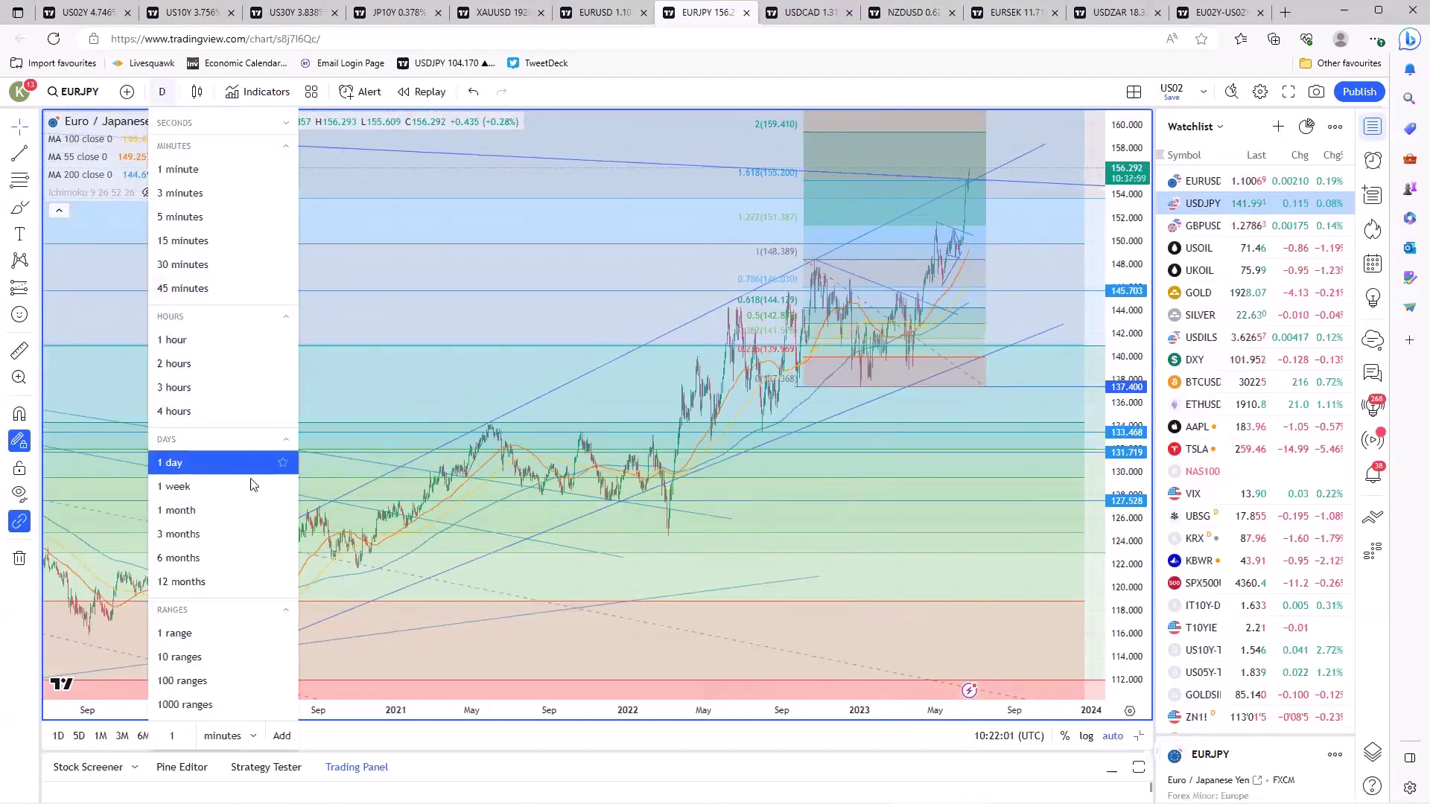
click(234, 490)
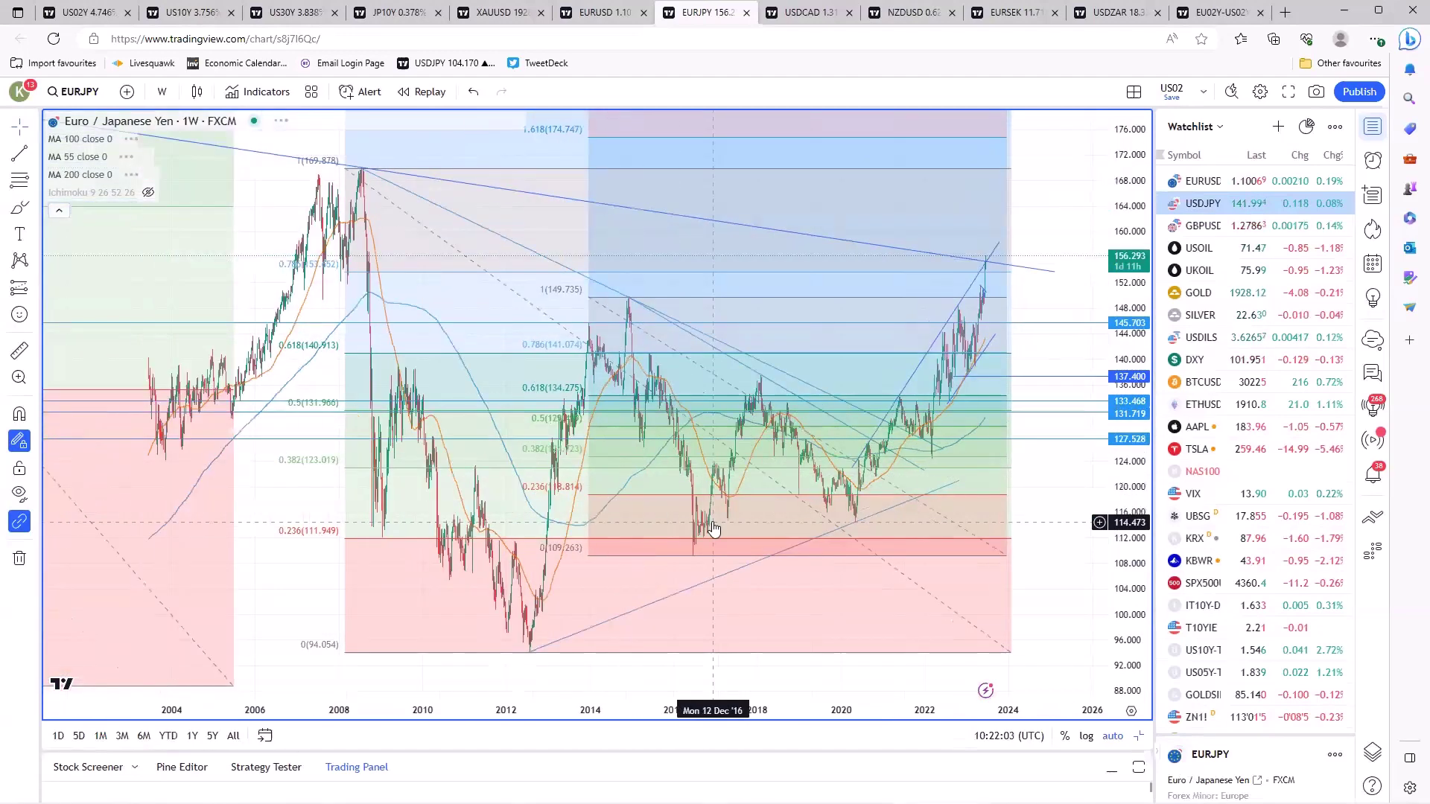
scroll(712, 529, down, 4)
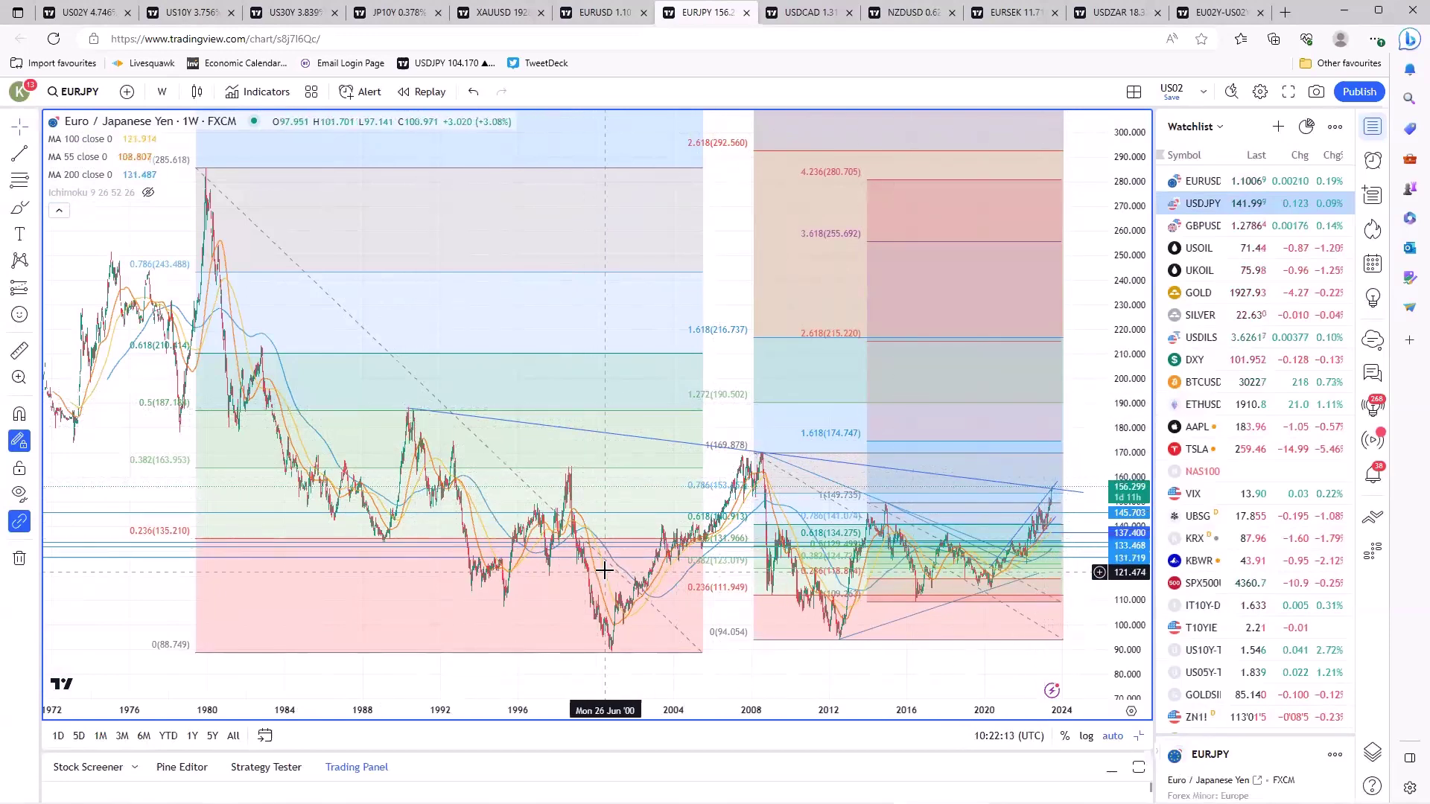
scroll(604, 570, up, 6)
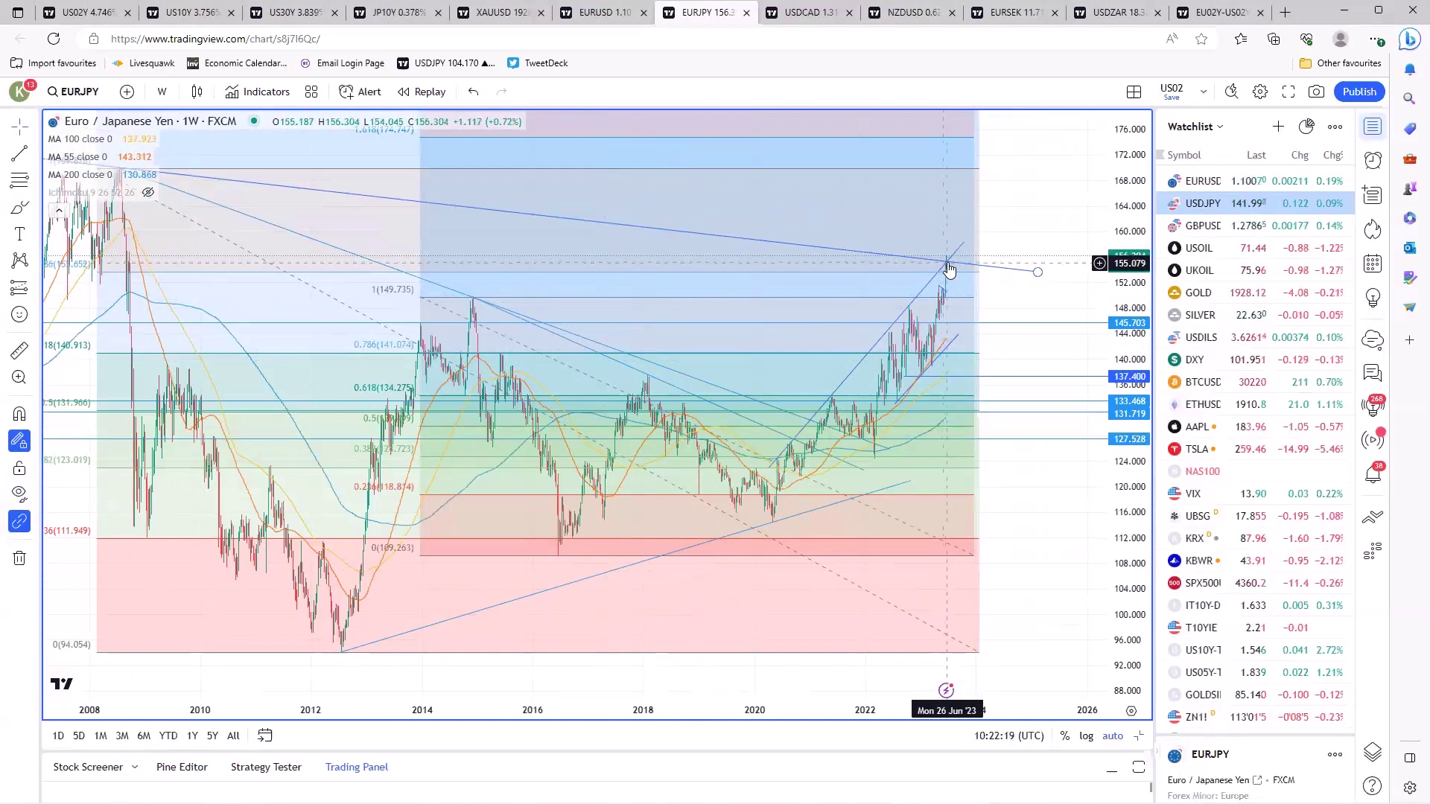
scroll(848, 467, up, 4)
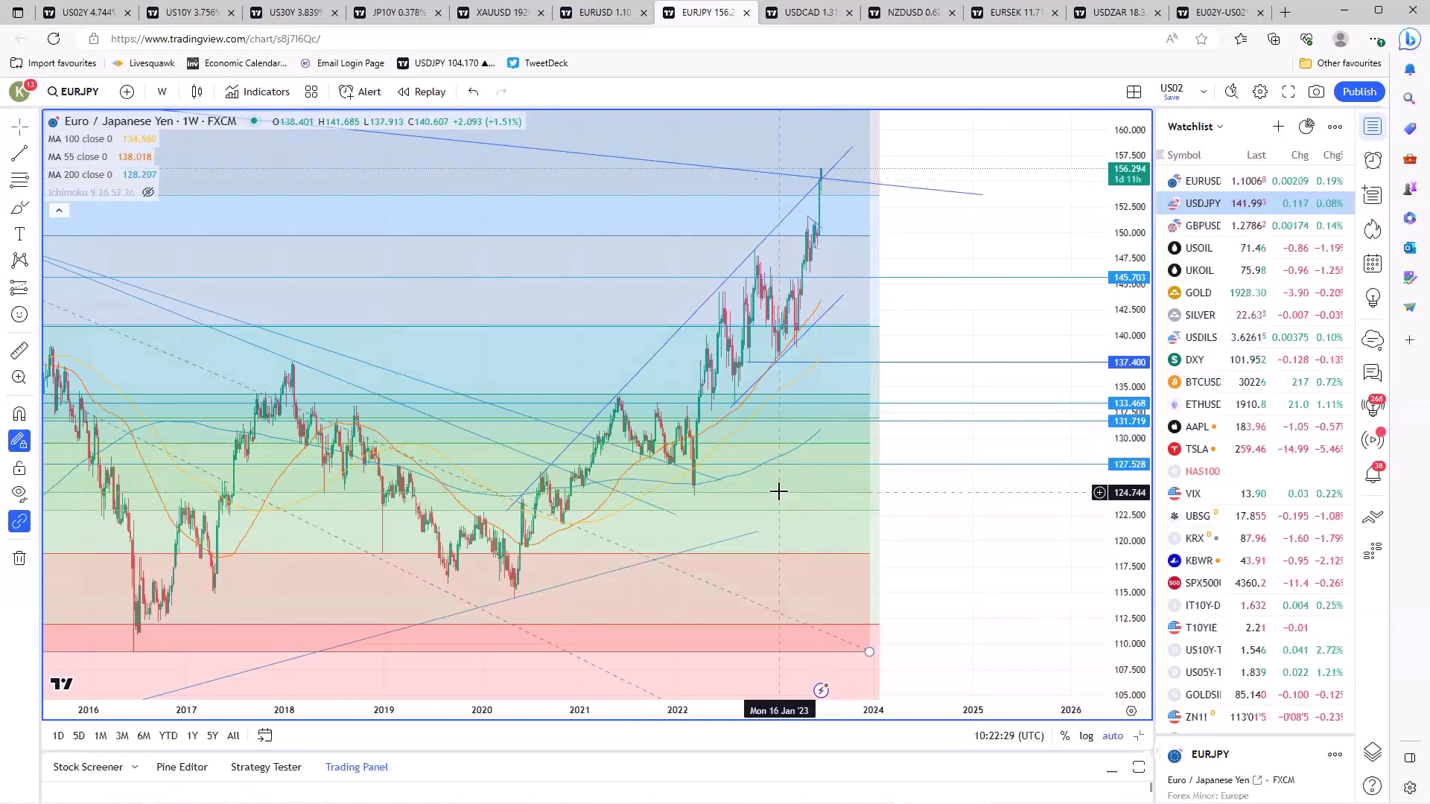
scroll(779, 490, down, 3)
scroll(778, 491, up, 3)
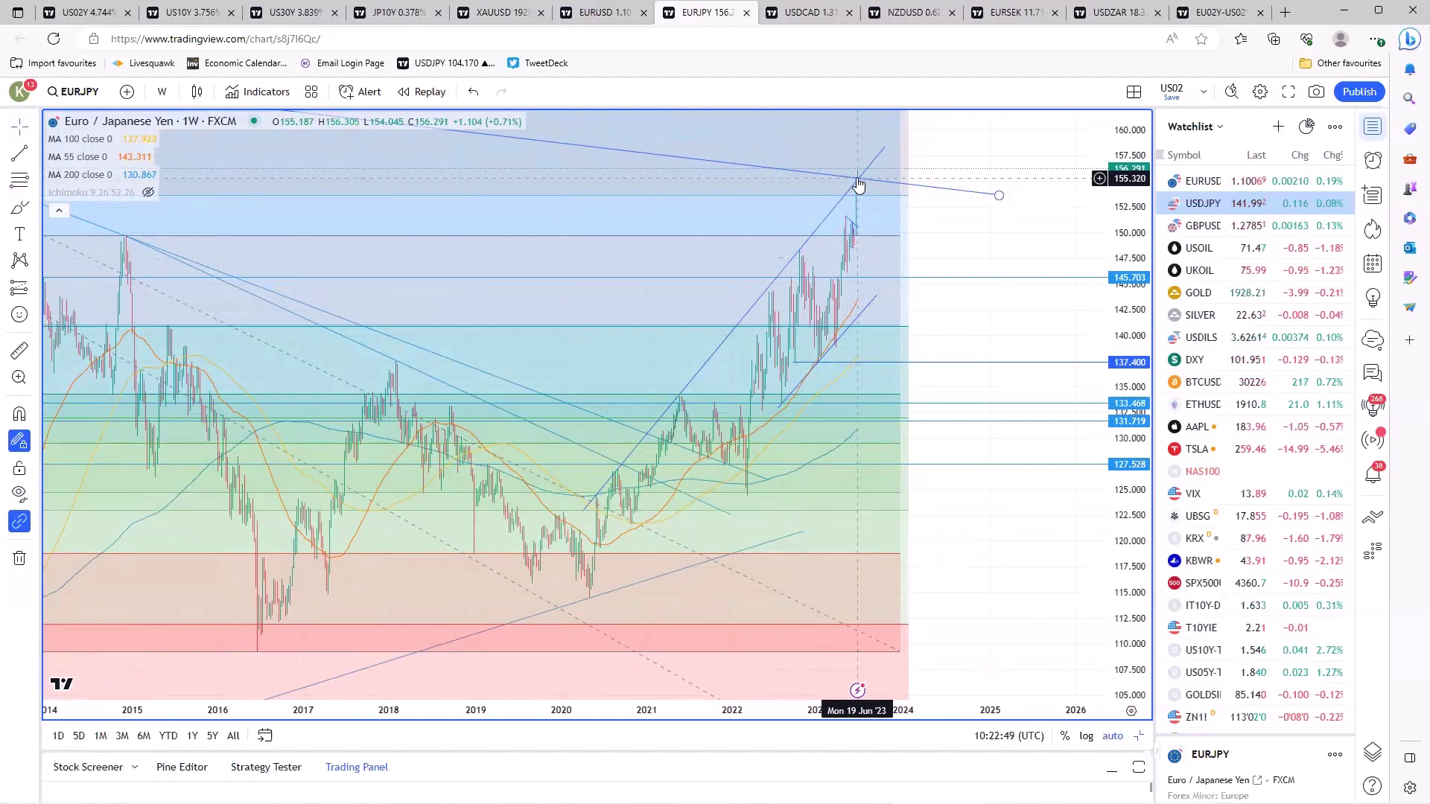
scroll(737, 415, down, 5)
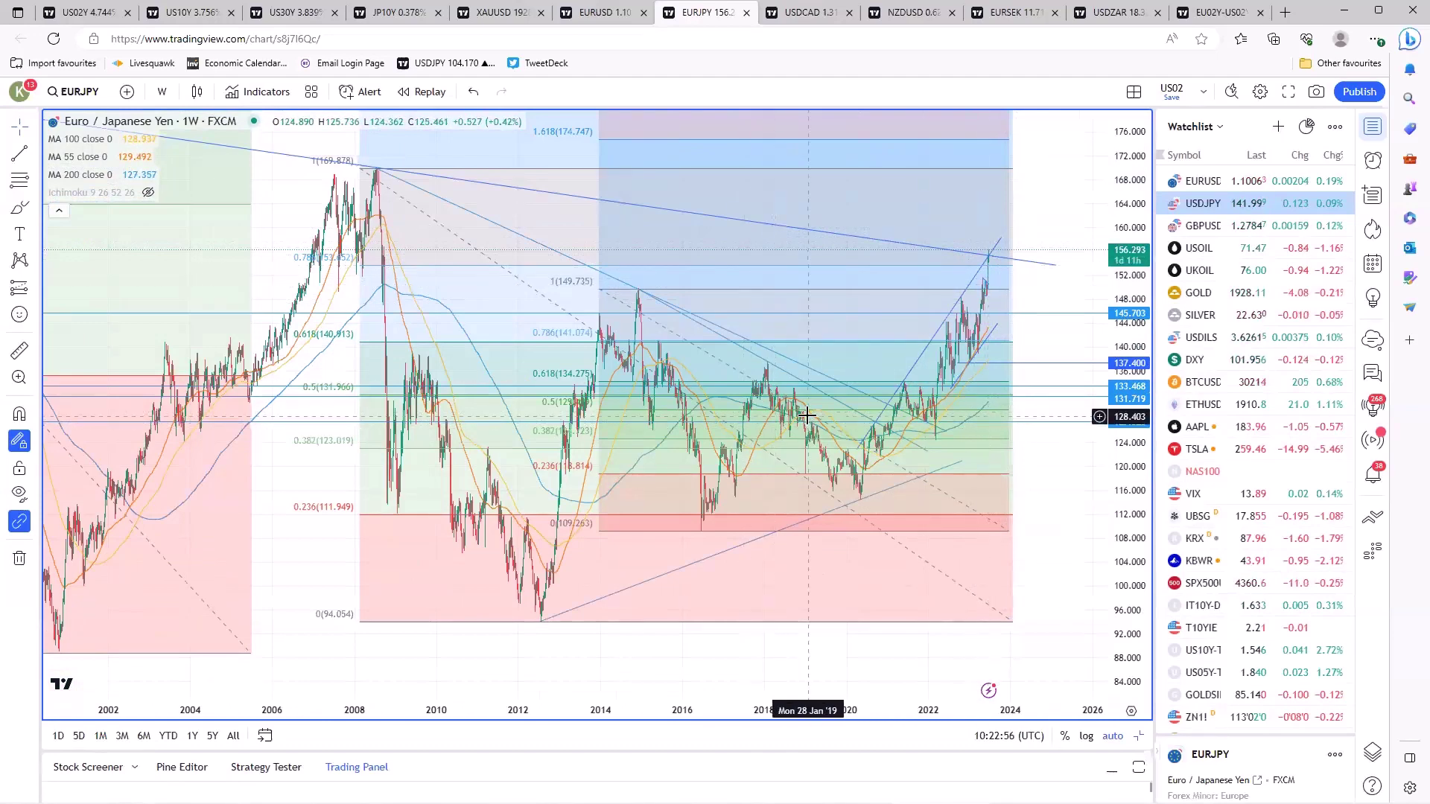
scroll(807, 415, down, 3)
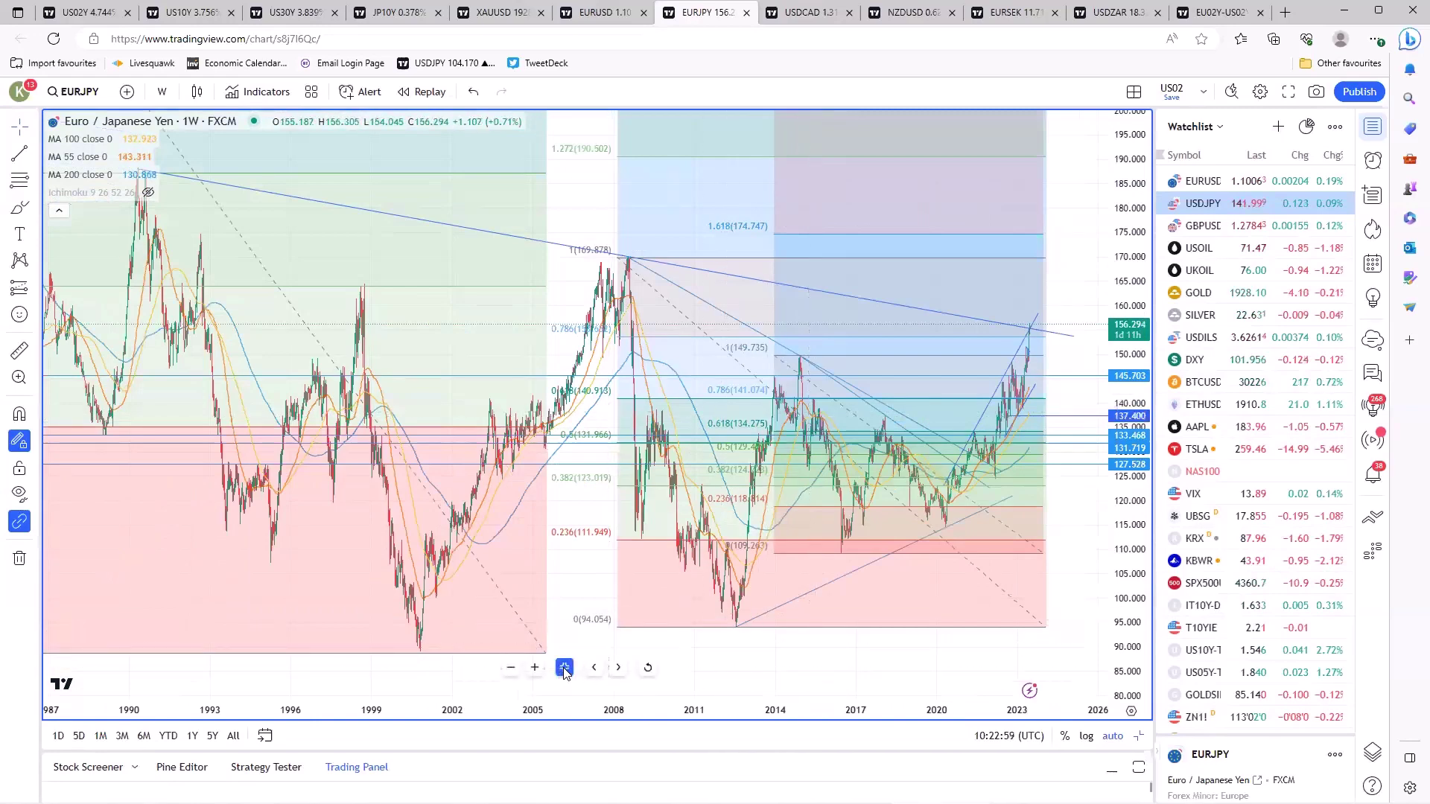
key(alt+Return)
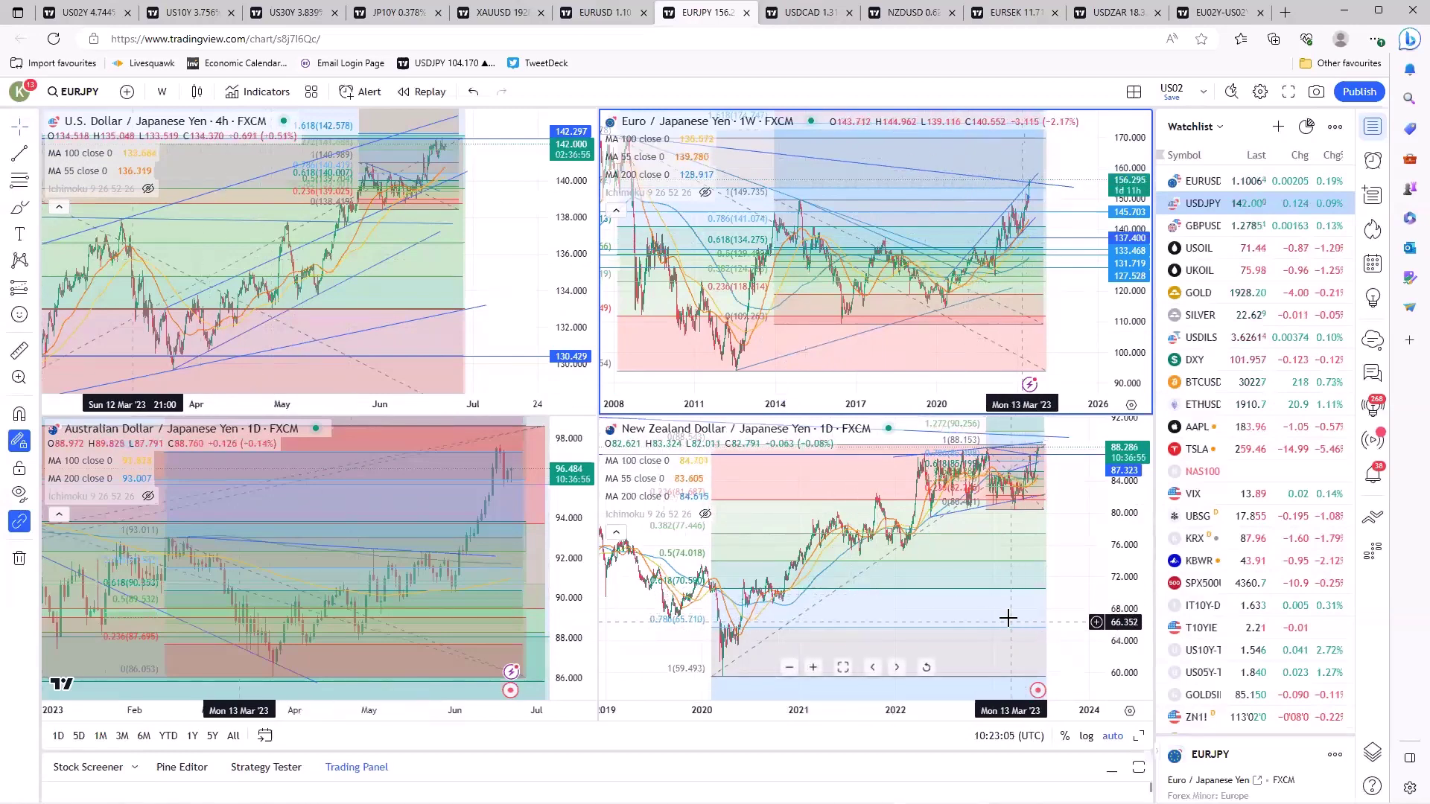
click(843, 667)
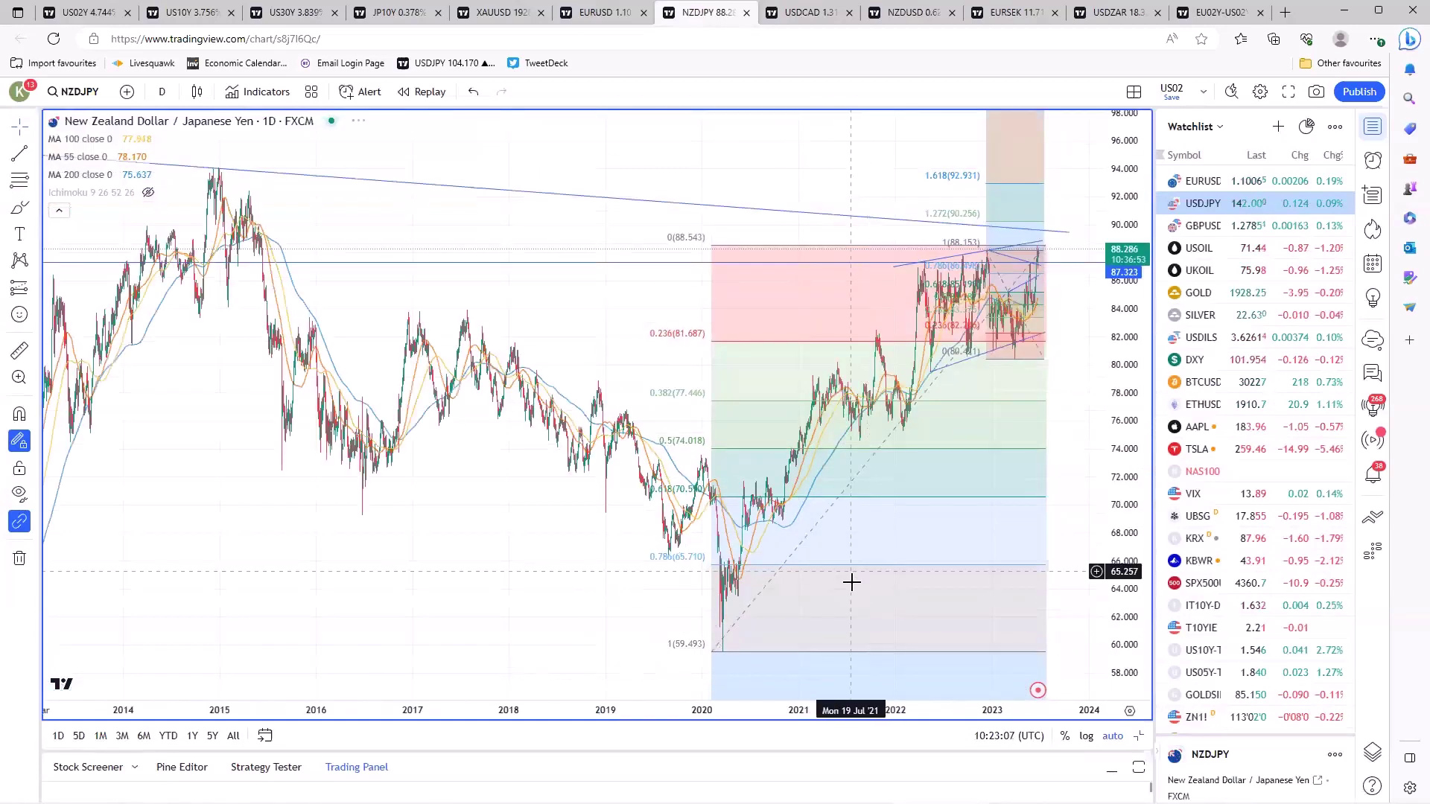
Set NZDJPY to 1-week bars, zoom to the 2012–2026 range, then restore the JPY grid
scroll(851, 581, up, 2)
scroll(851, 581, up, 2)
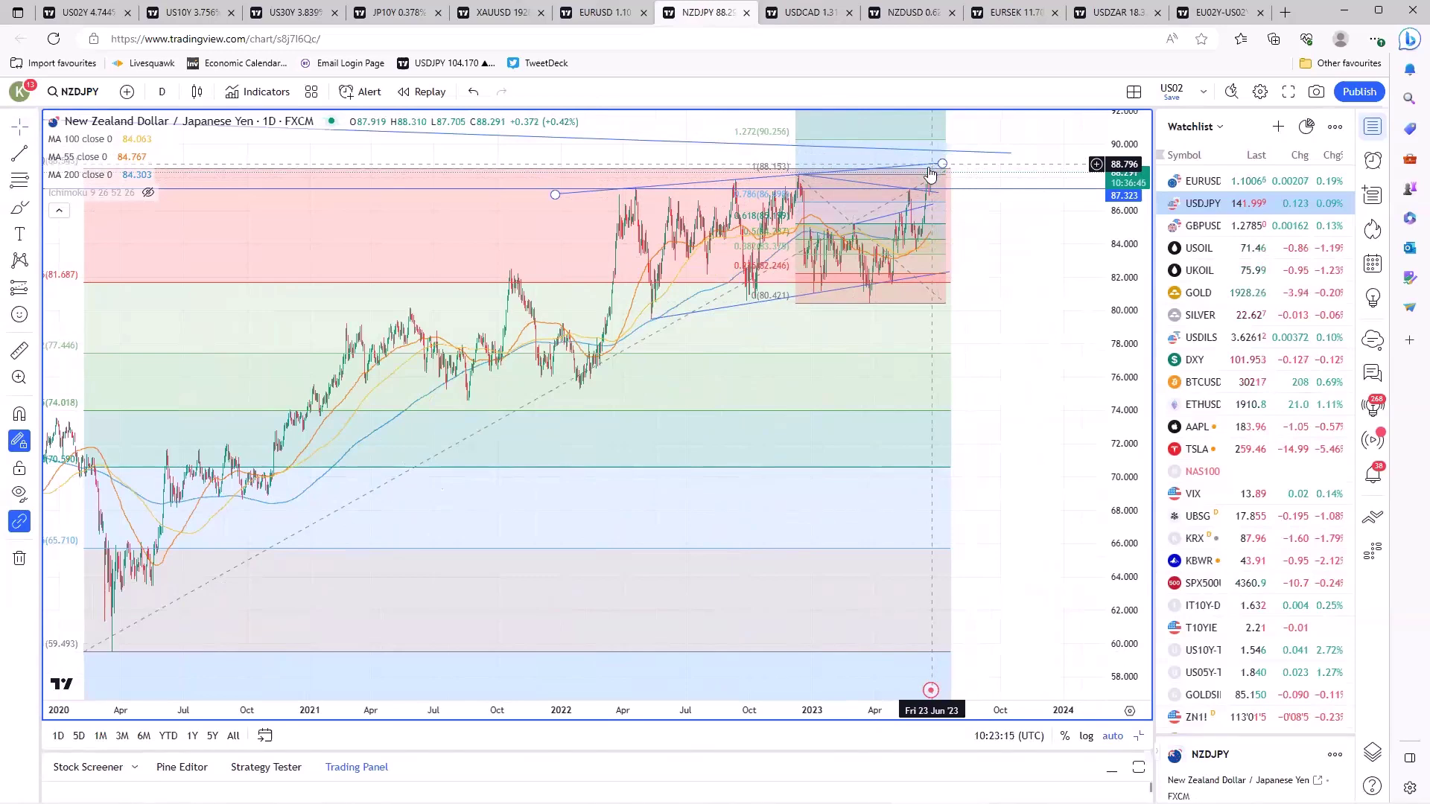
scroll(763, 574, down, 5)
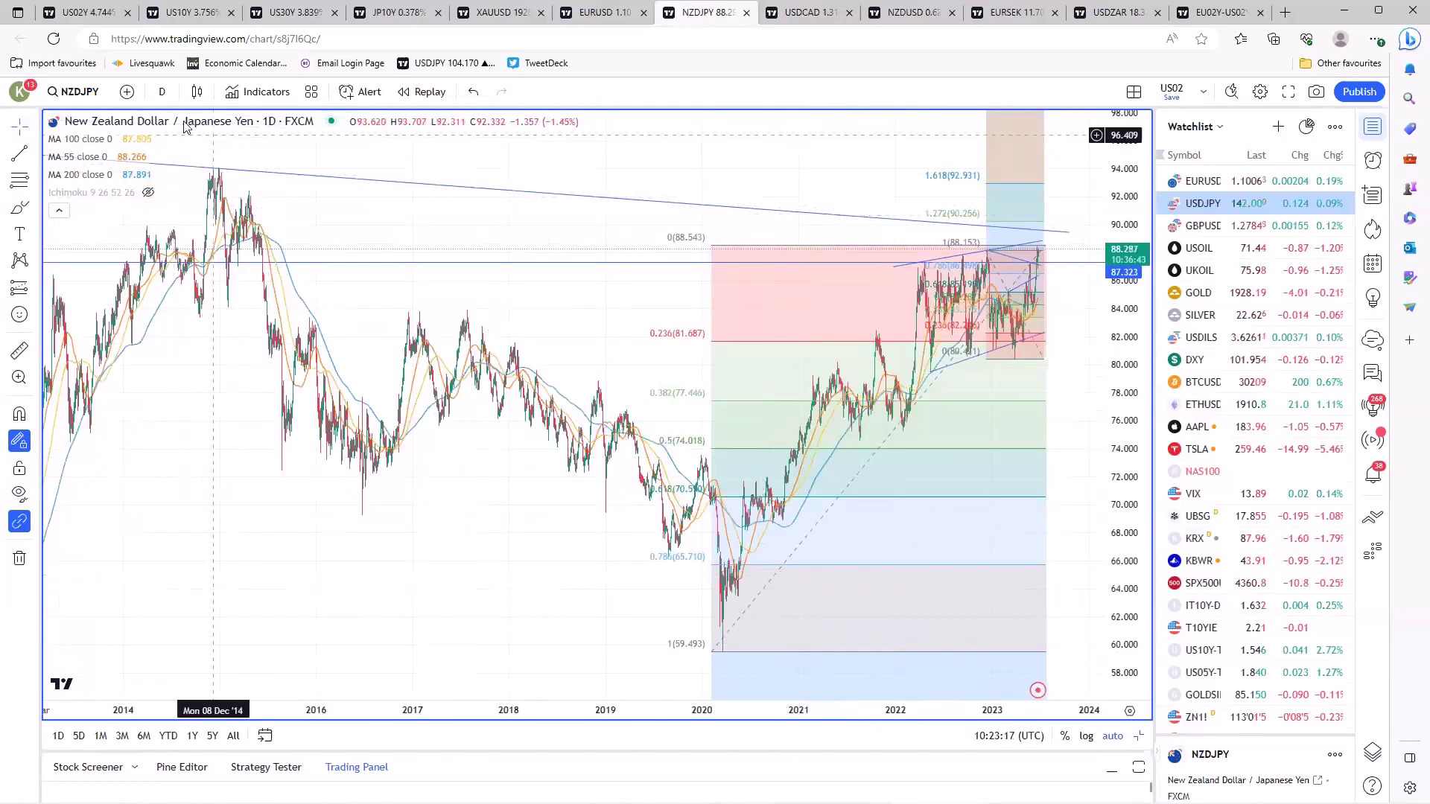
click(162, 91)
click(179, 487)
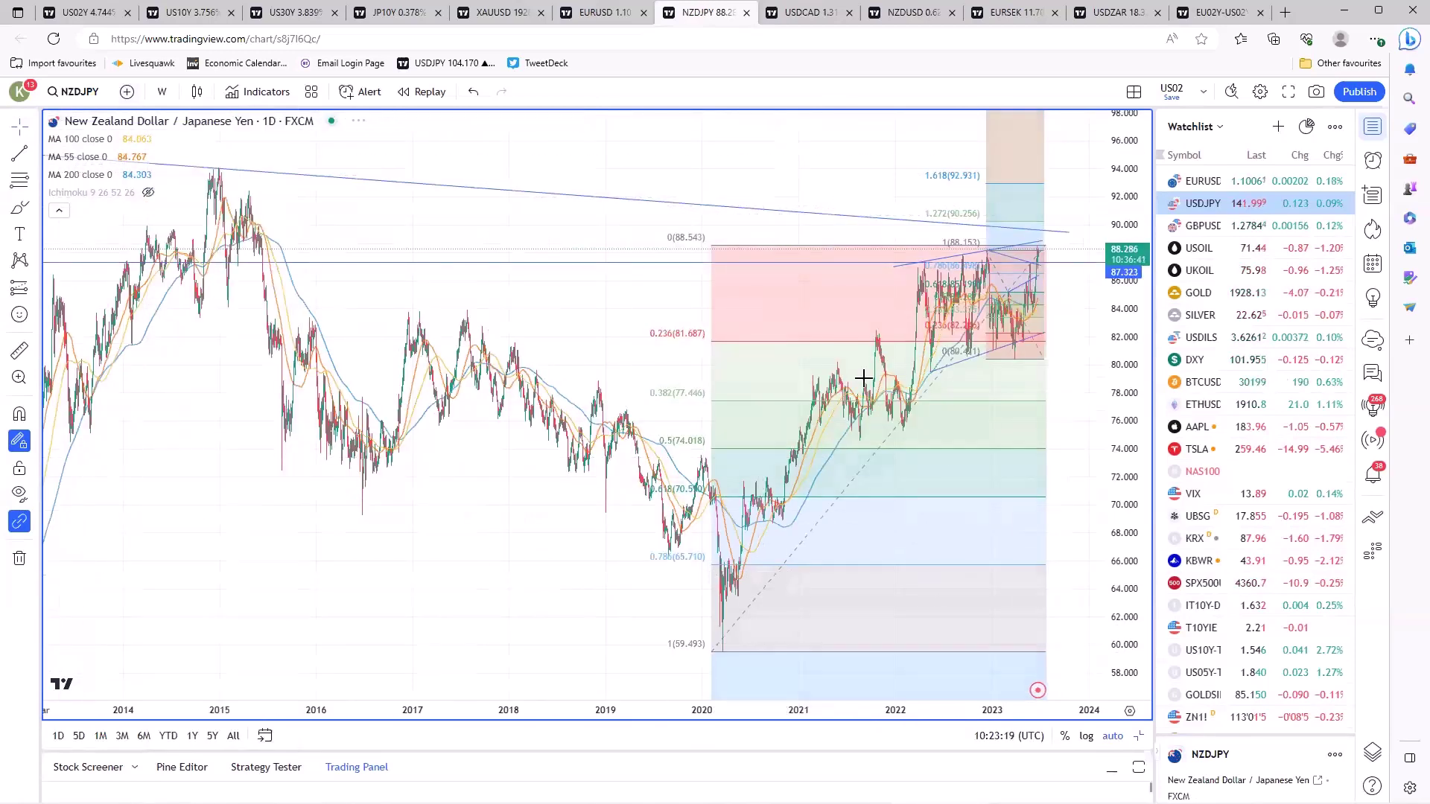
scroll(753, 654, up, 3)
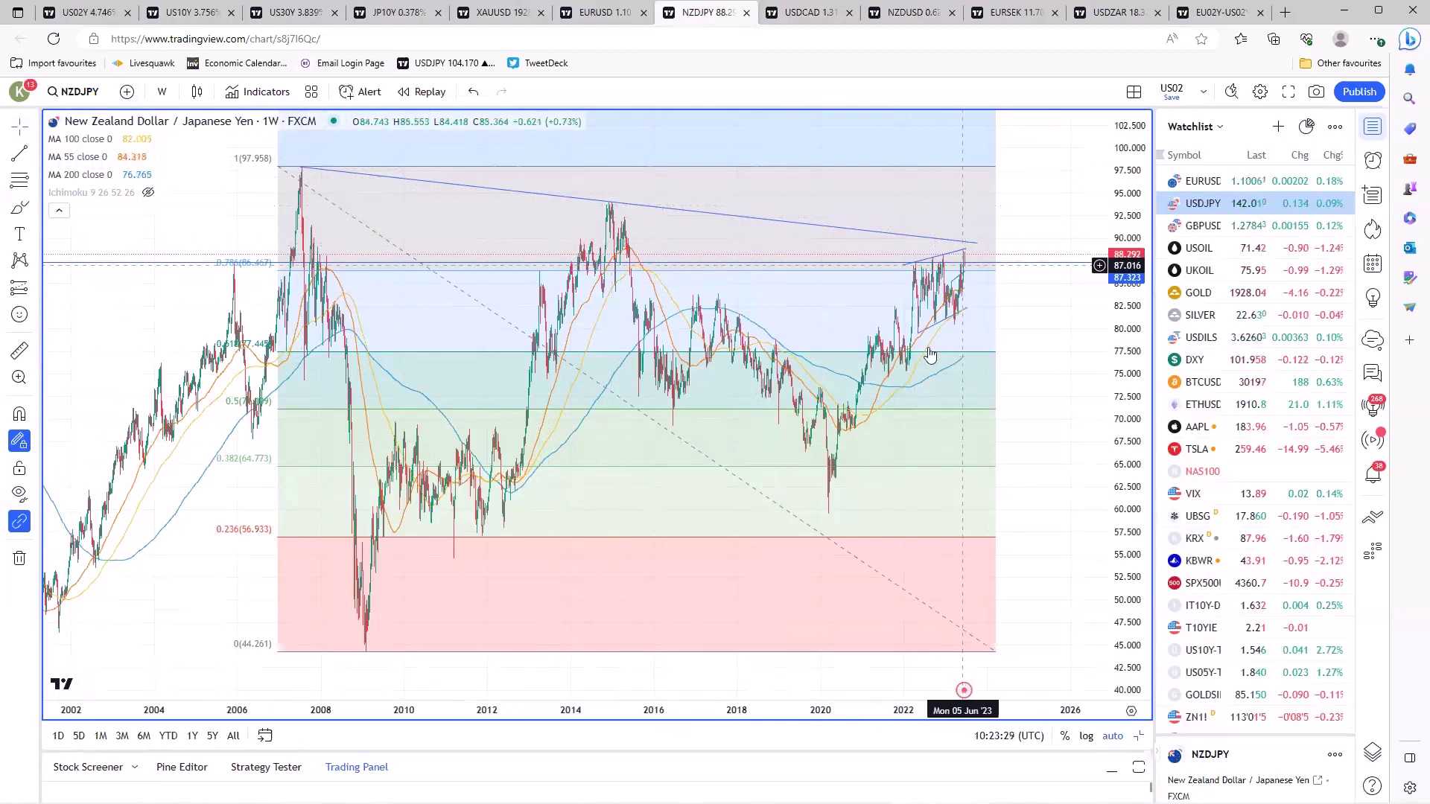
scroll(890, 426, up, 5)
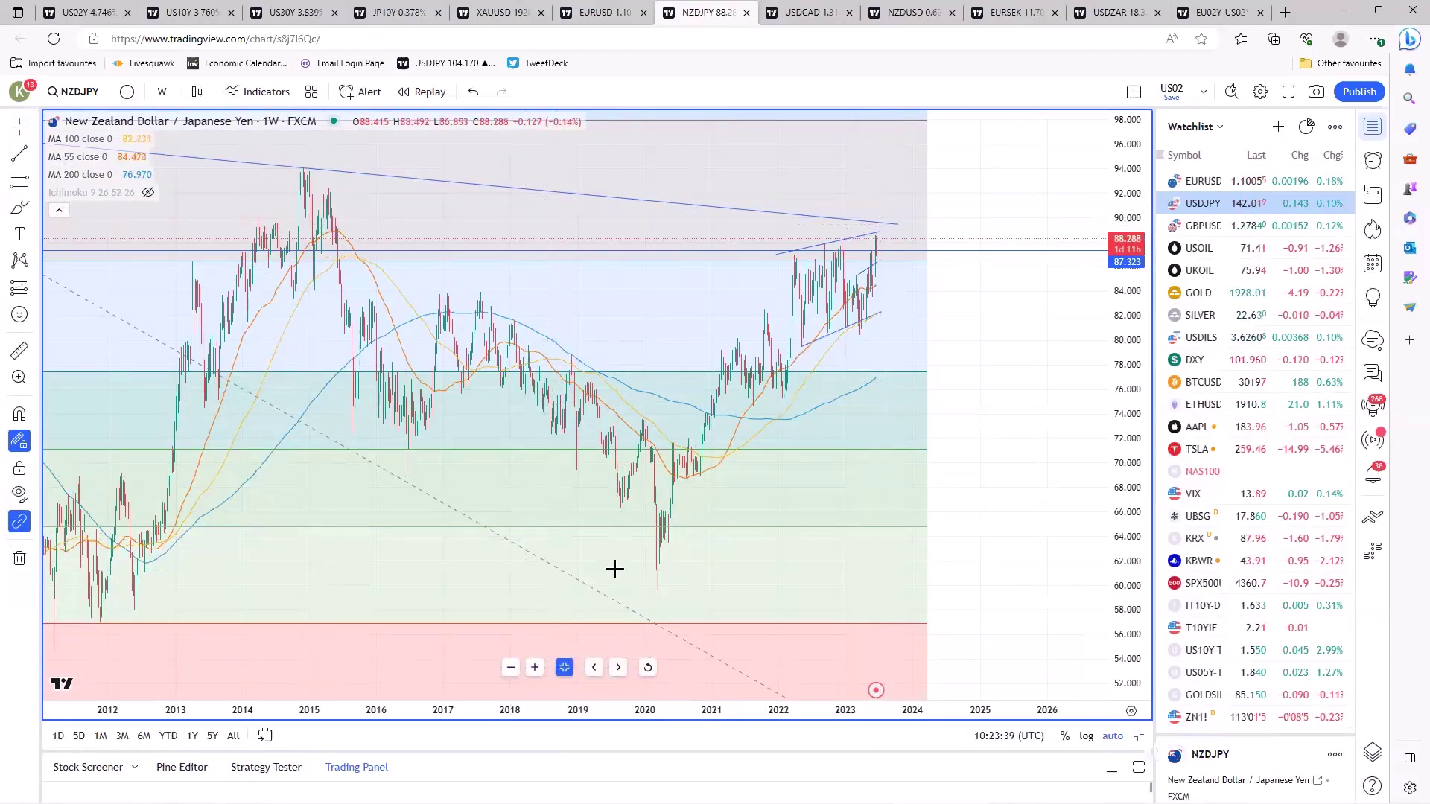
key(alt+Return)
Maximize AUDJPY, review it on 1-week bars, then set it back to 1-day
click(261, 558)
key(alt+Return)
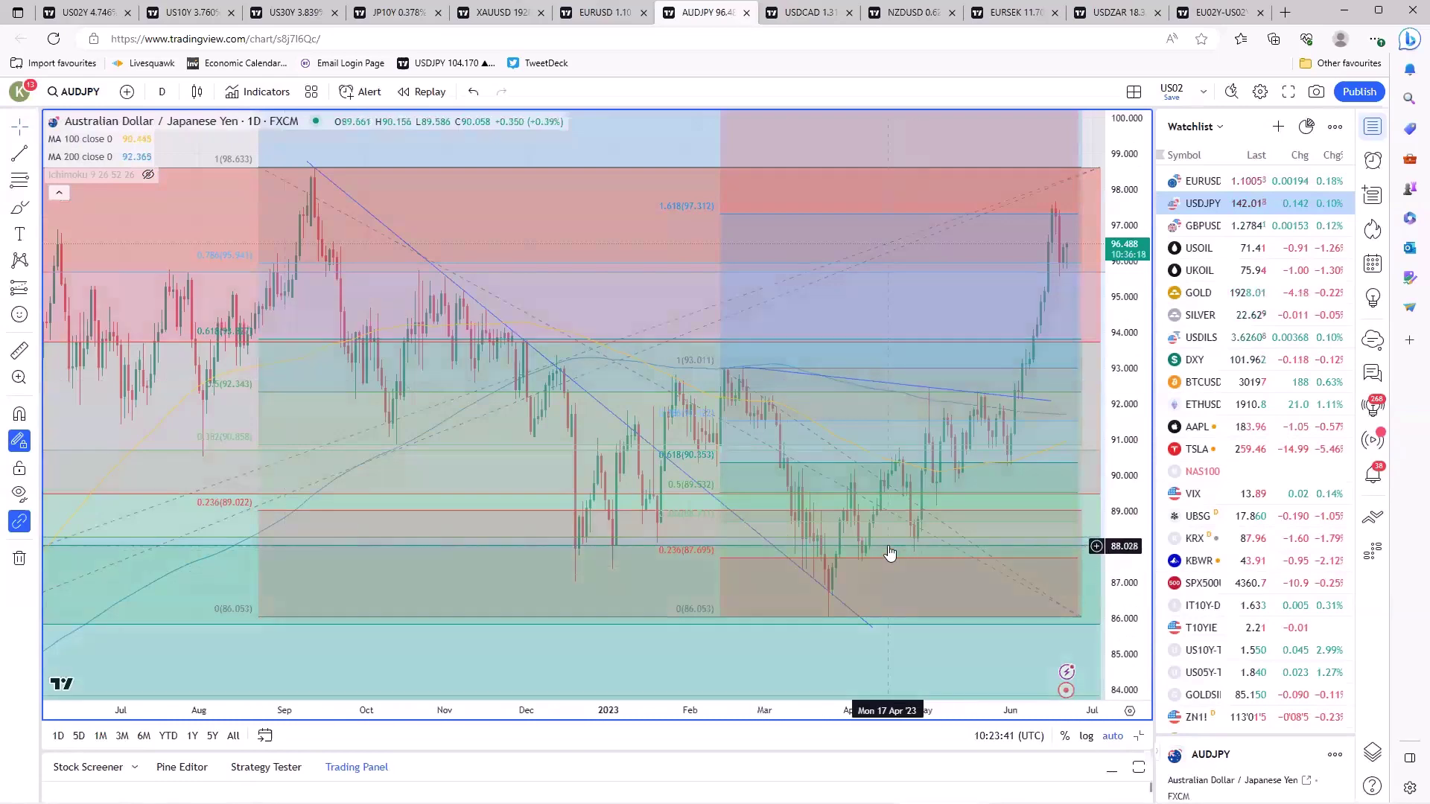
scroll(890, 552, down, 10)
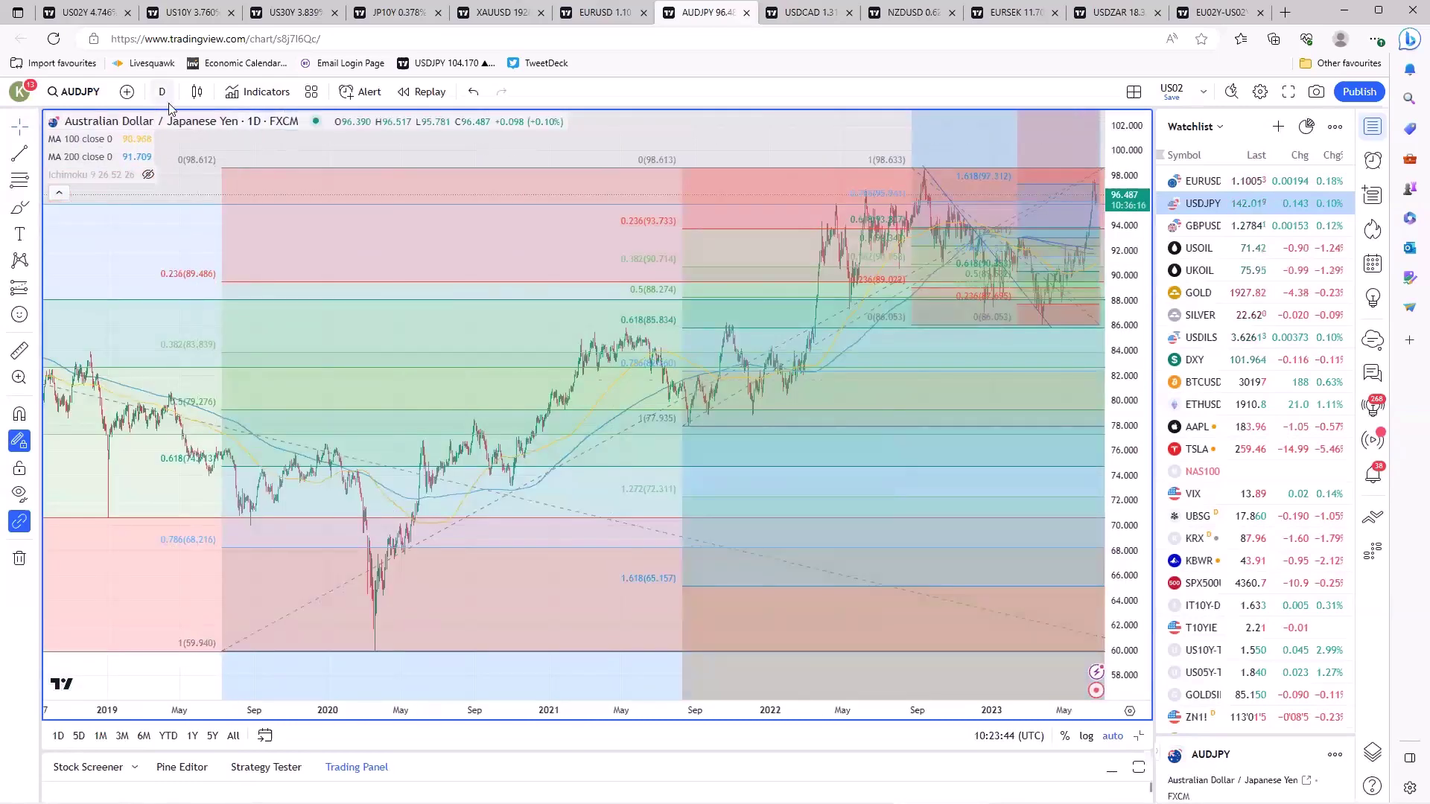
click(163, 93)
click(171, 487)
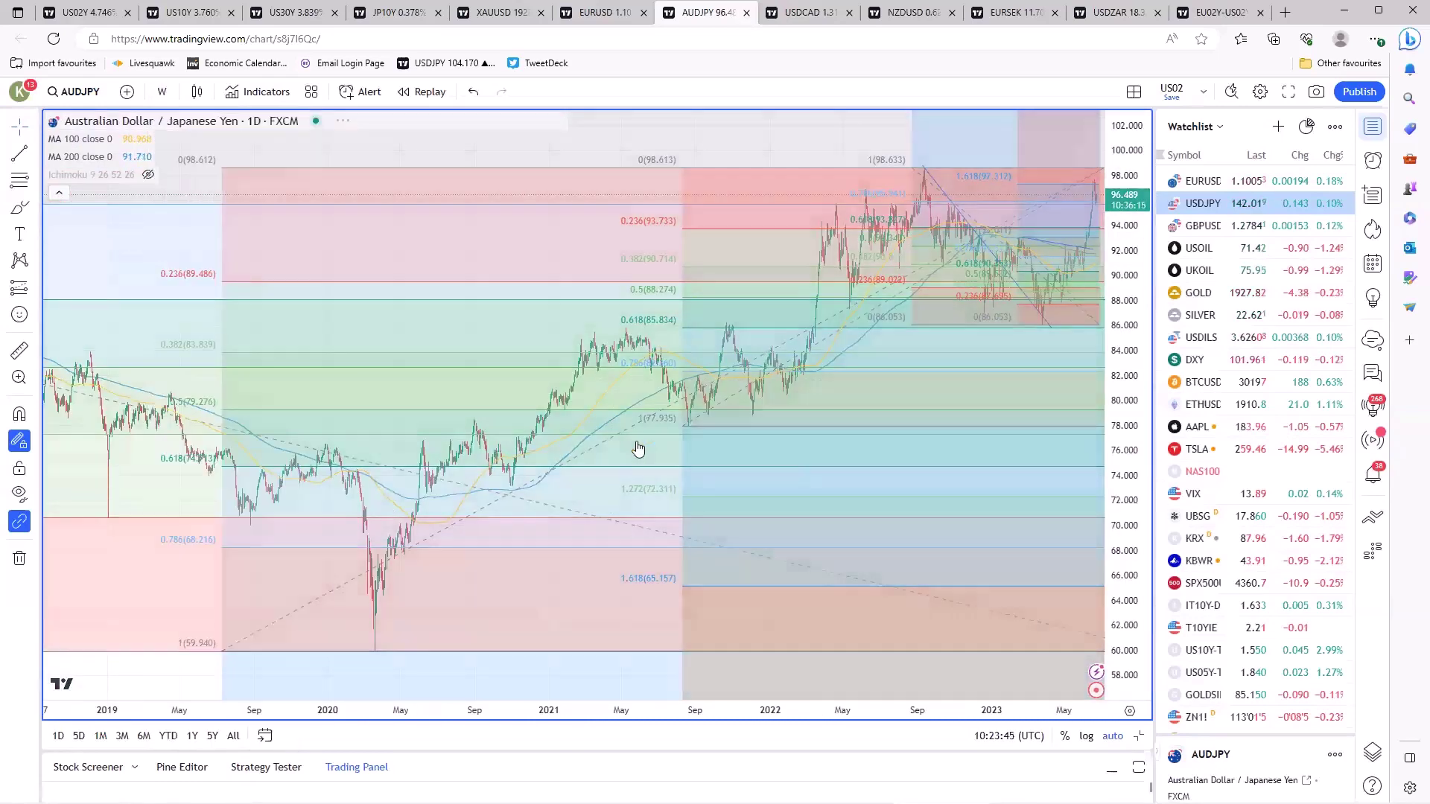
scroll(665, 539, up, 5)
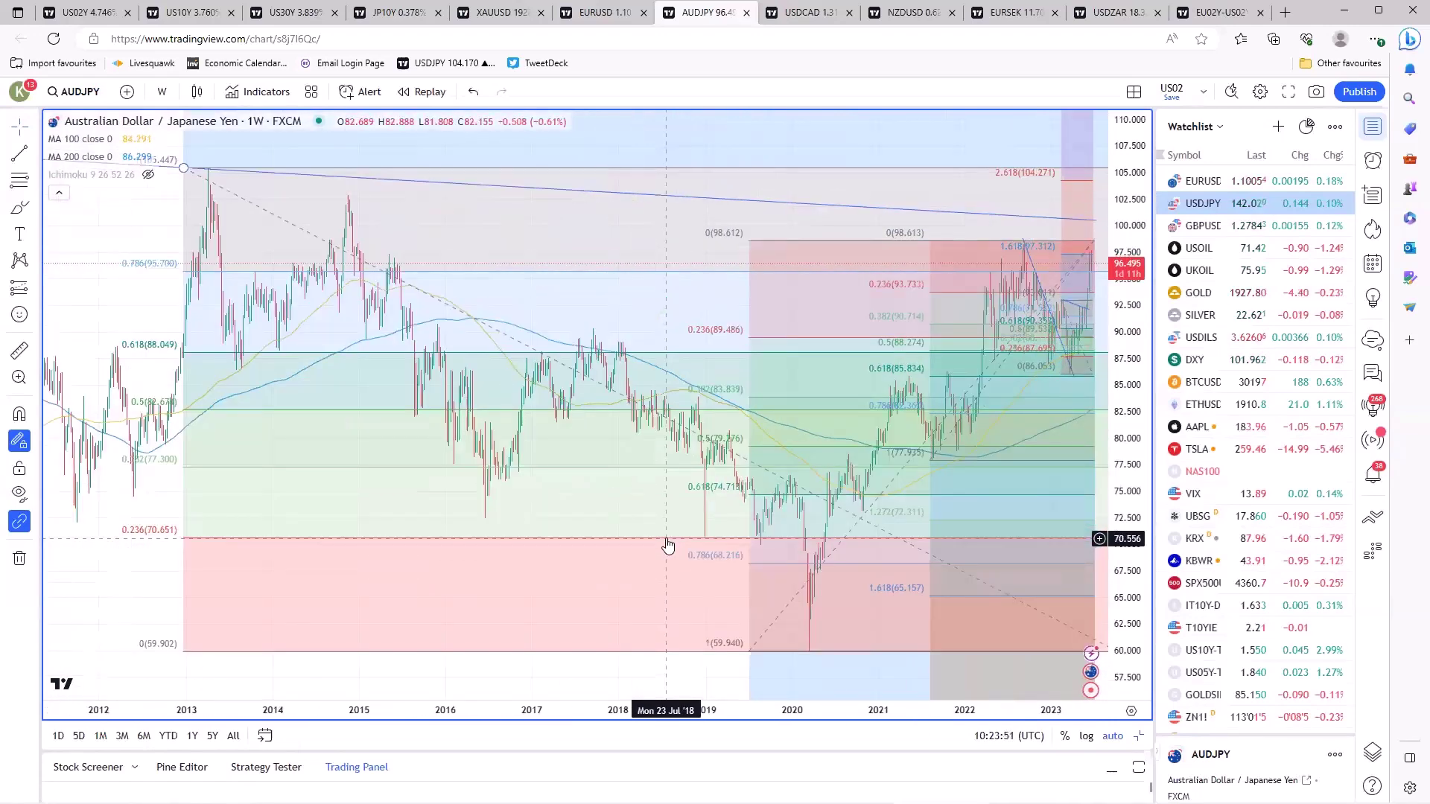
scroll(667, 545, down, 3)
click(162, 91)
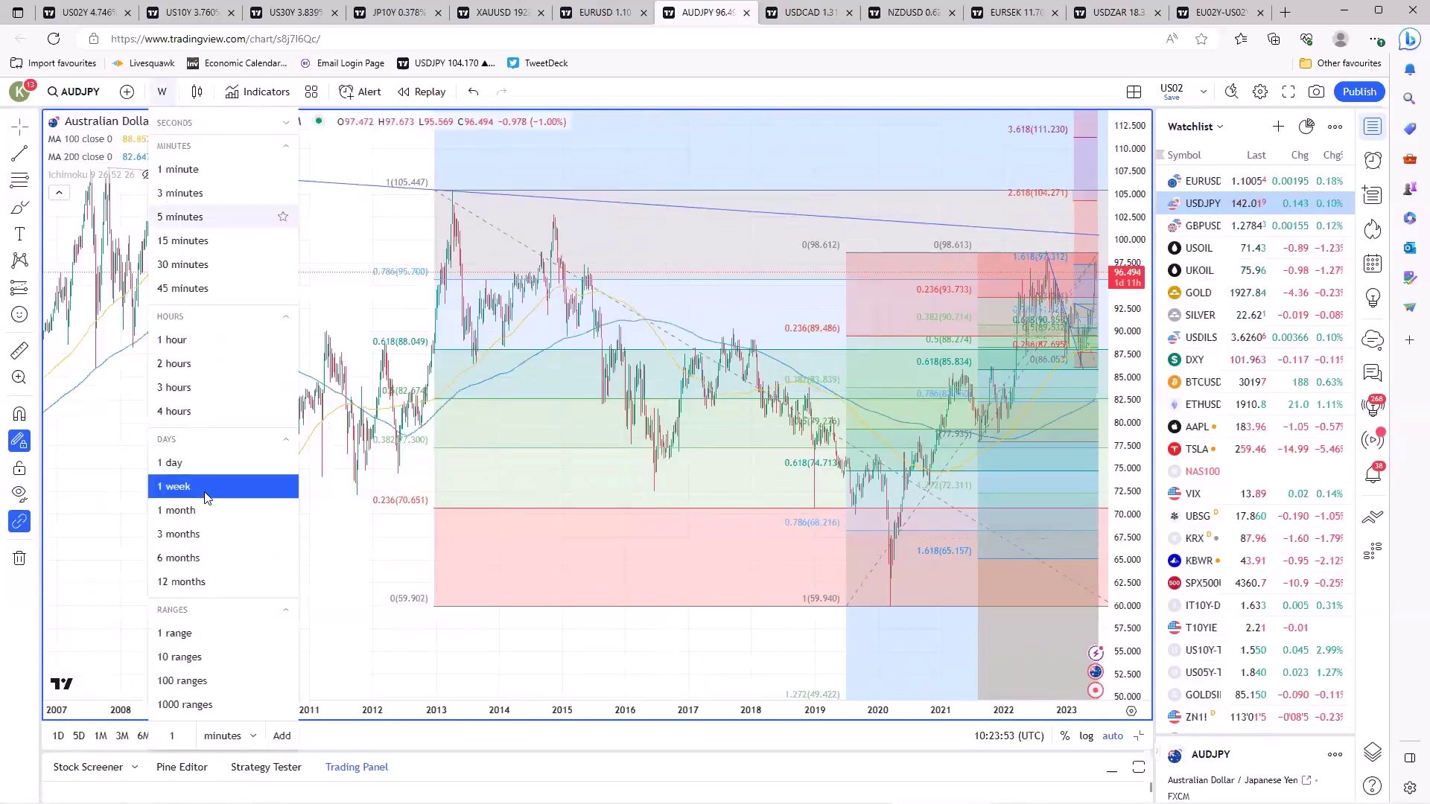
click(198, 465)
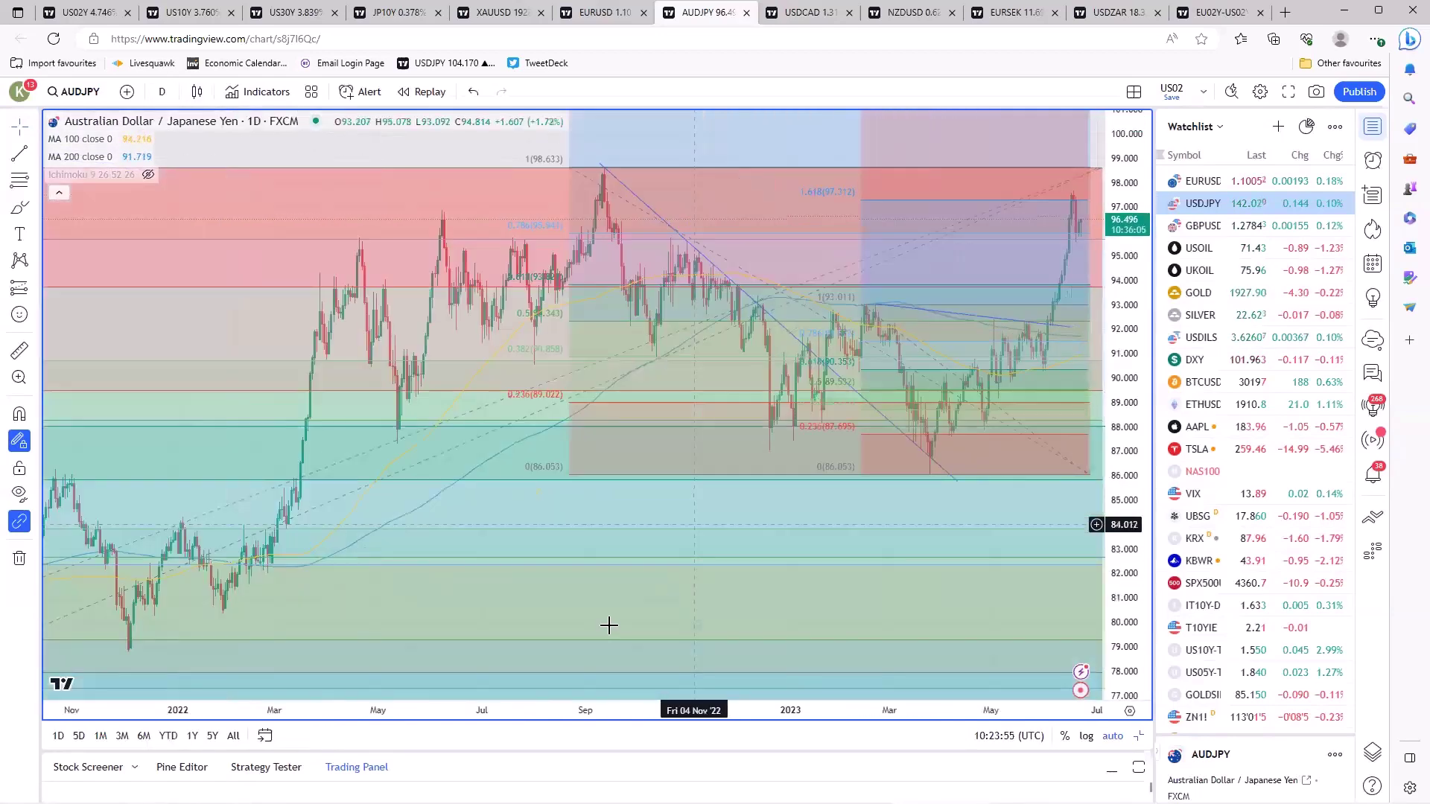
Switch to the metals layout, maximize the Gold 4-hour chart, zoom in and select the descending trendline
mouse_move(568, 667)
key(ctrl+shift+Tab)
key(ctrl+shift+Tab)
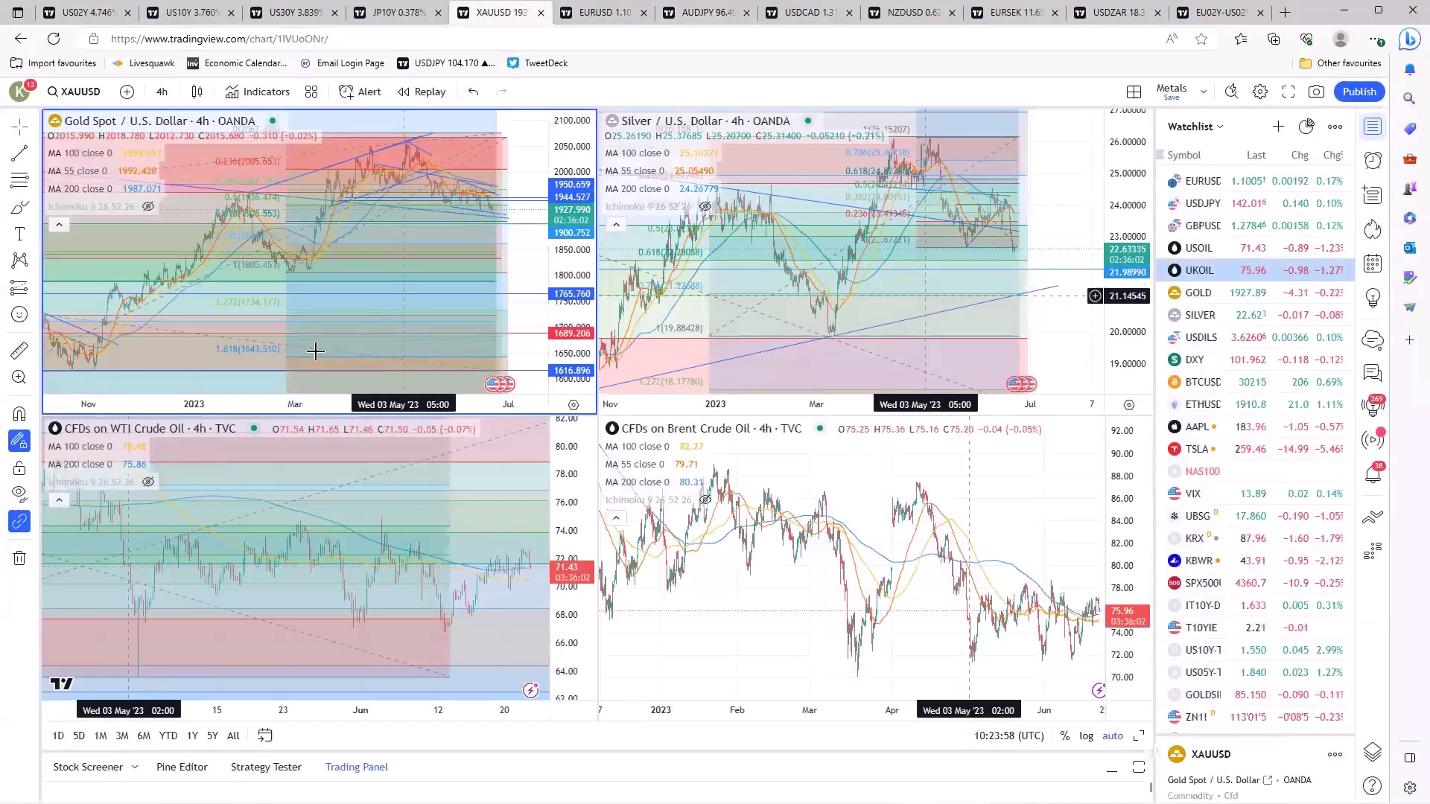
mouse_move(288, 362)
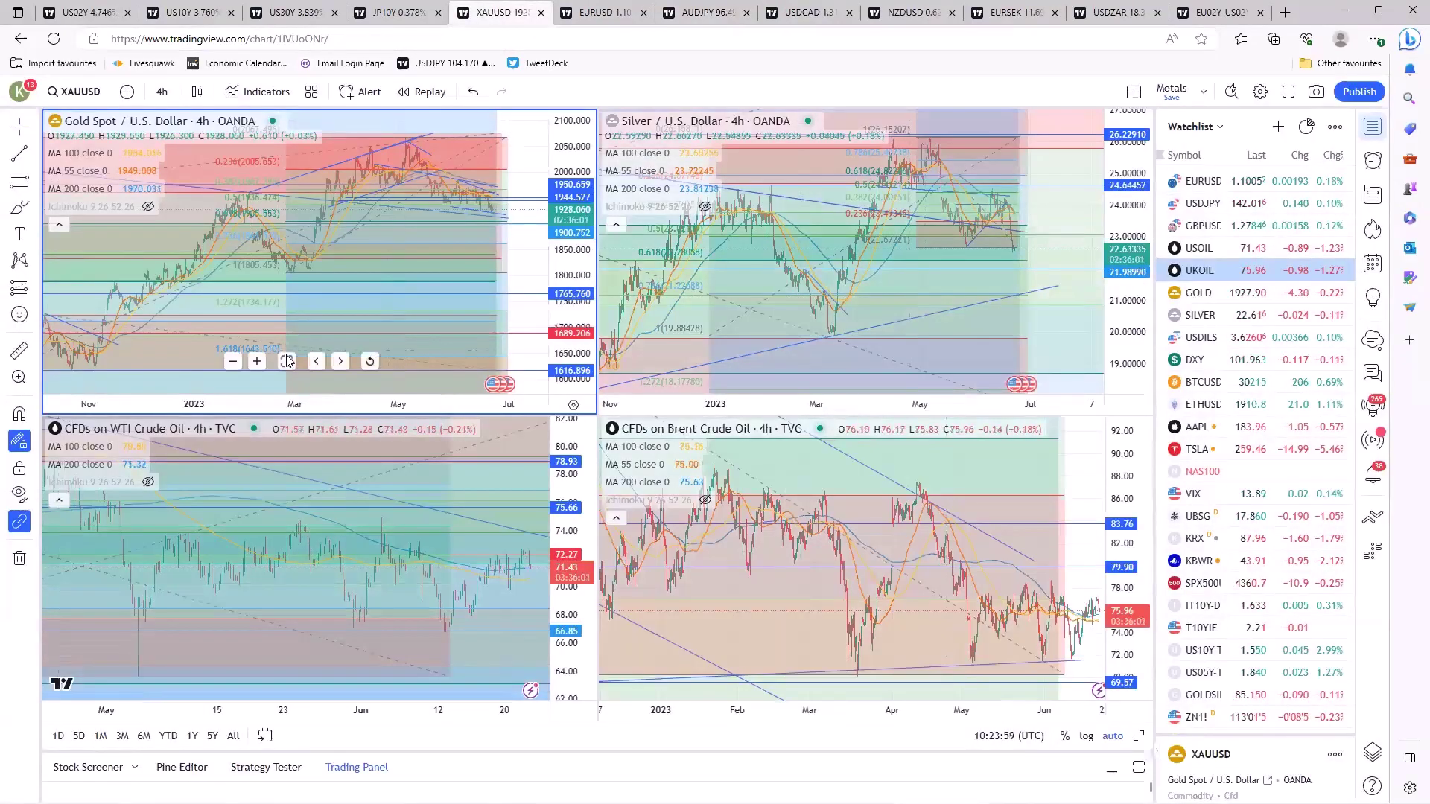
key(alt+Return)
scroll(778, 438, up, 5)
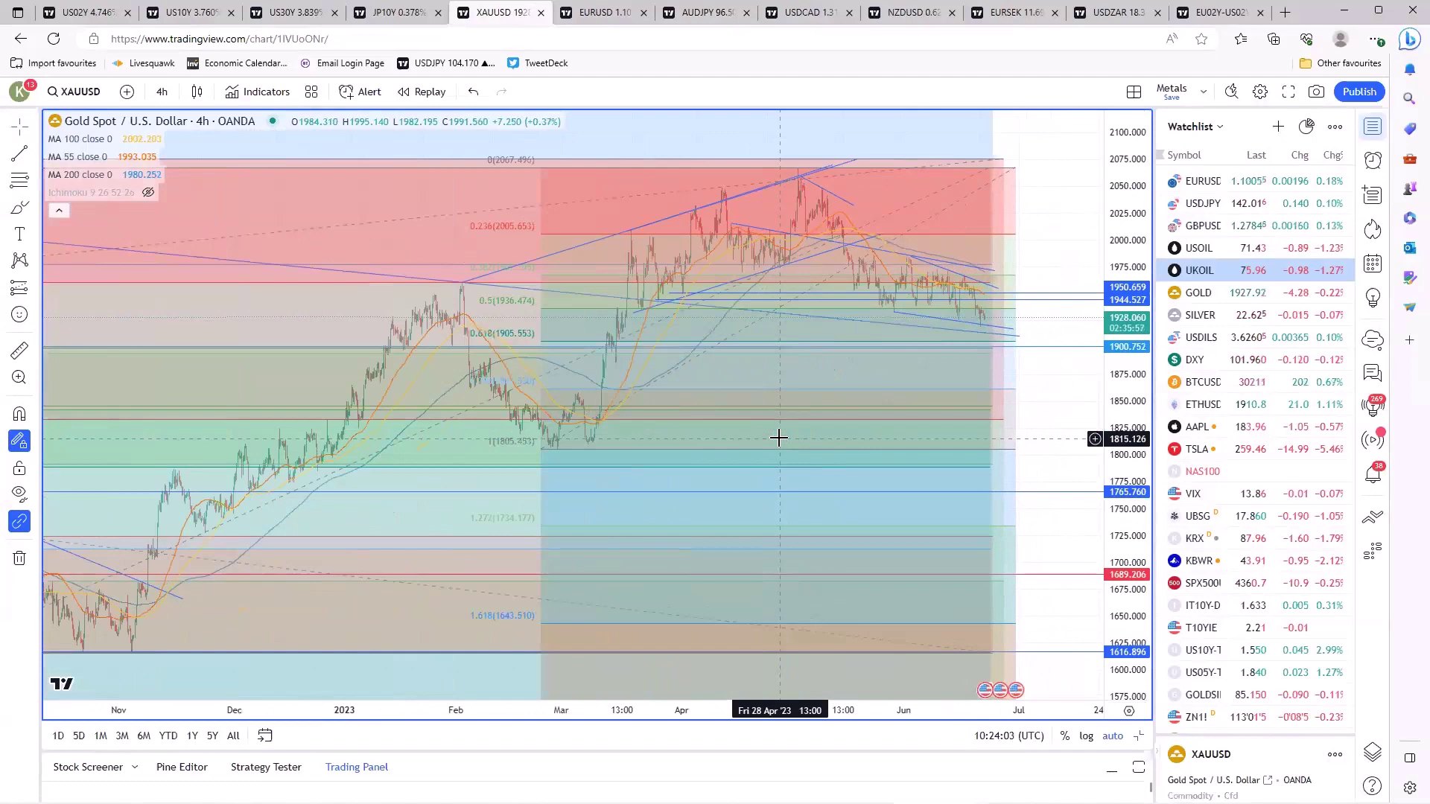
scroll(781, 446, up, 3)
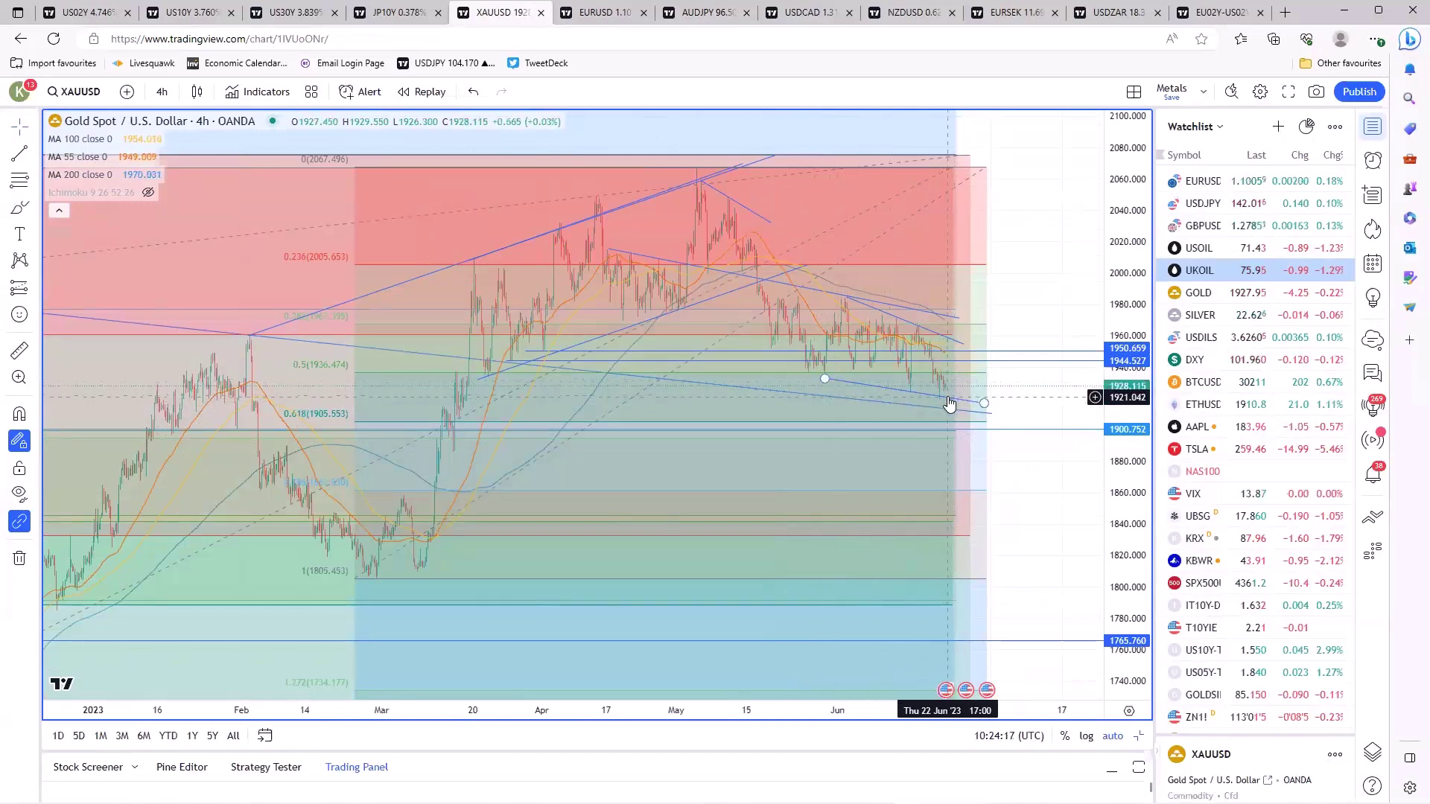
scroll(910, 584, down, 5)
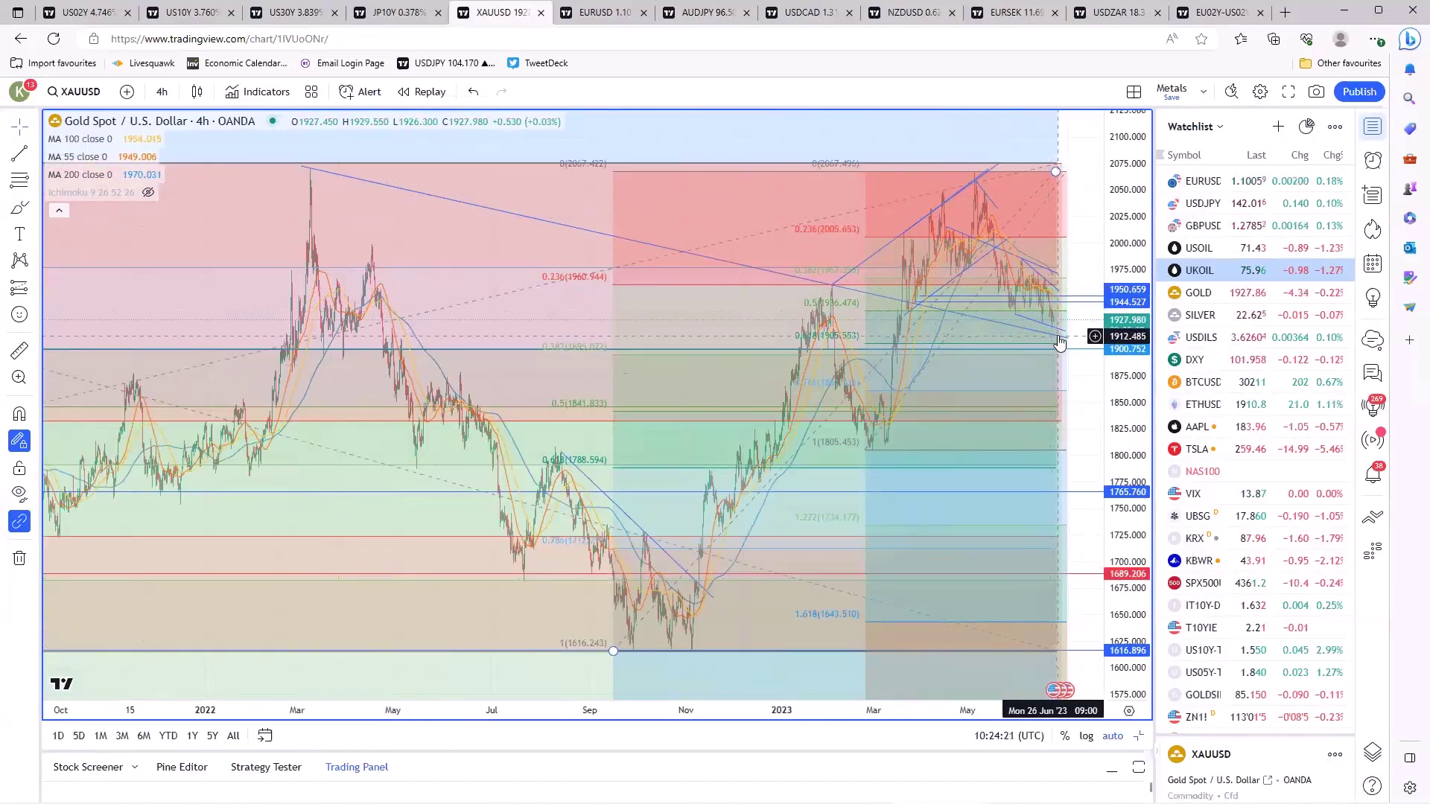
scroll(804, 542, up, 5)
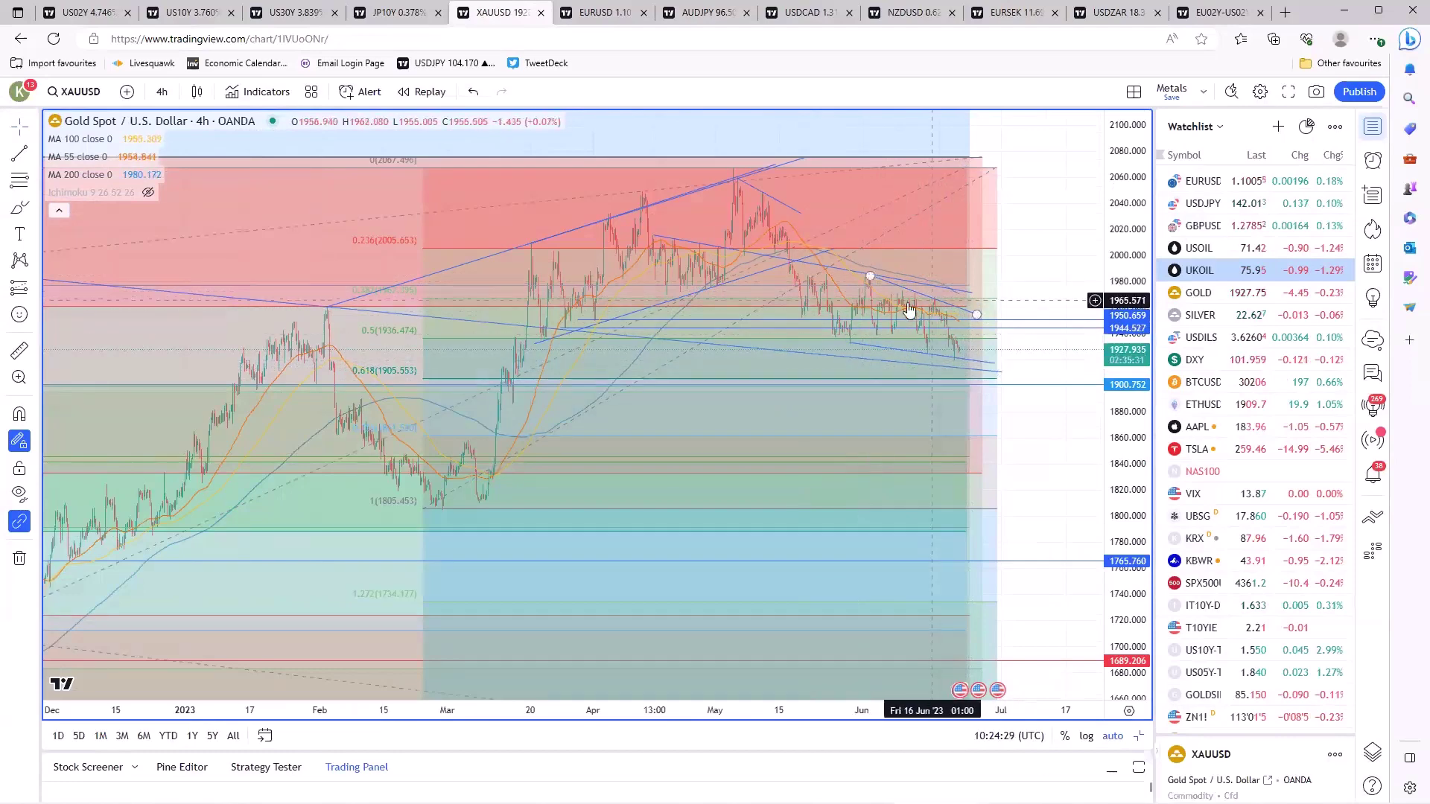
click(964, 365)
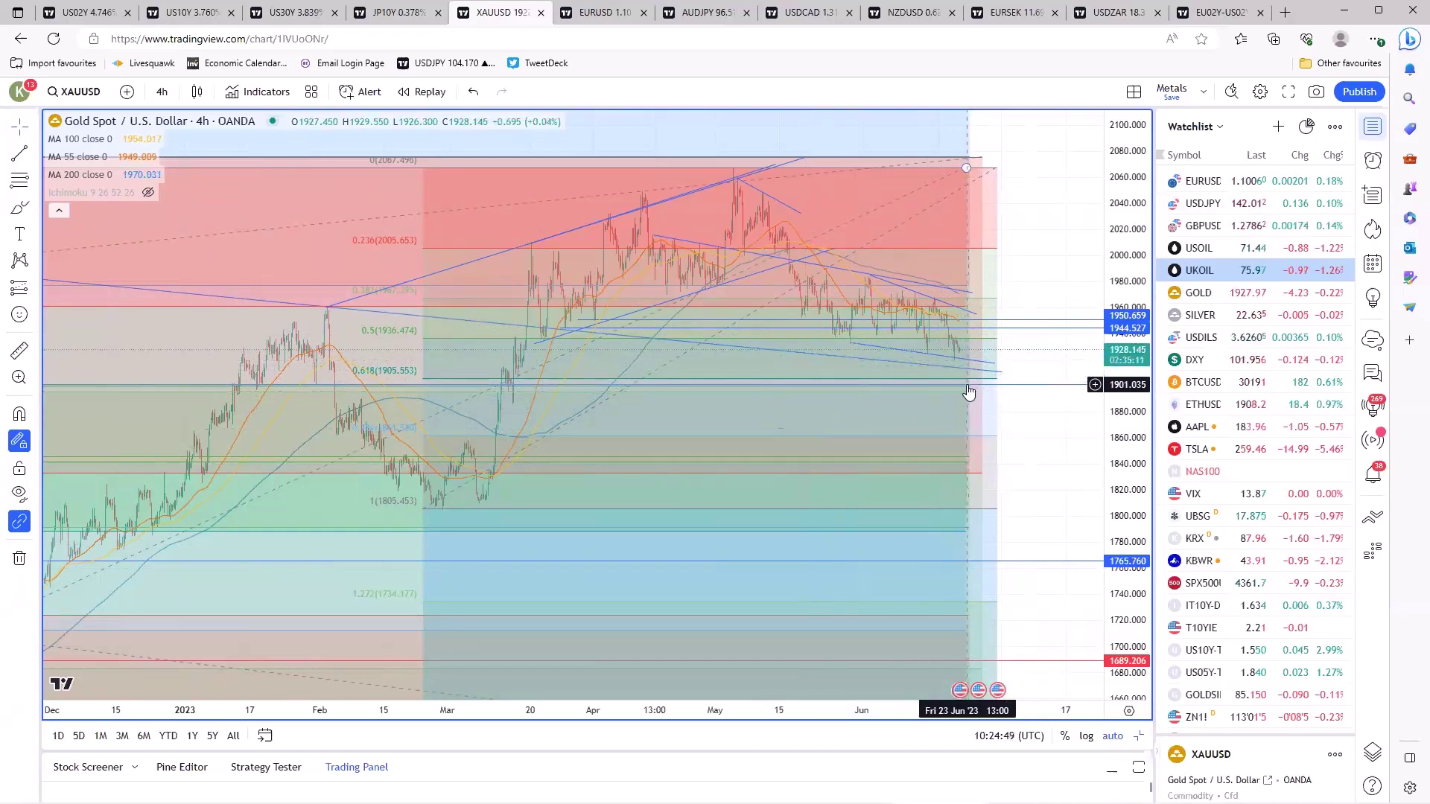
Maximize the XAG/USD 4-hour chart, zoom its time axis against the Fibonacci levels, then restore the grid
key(alt+Return)
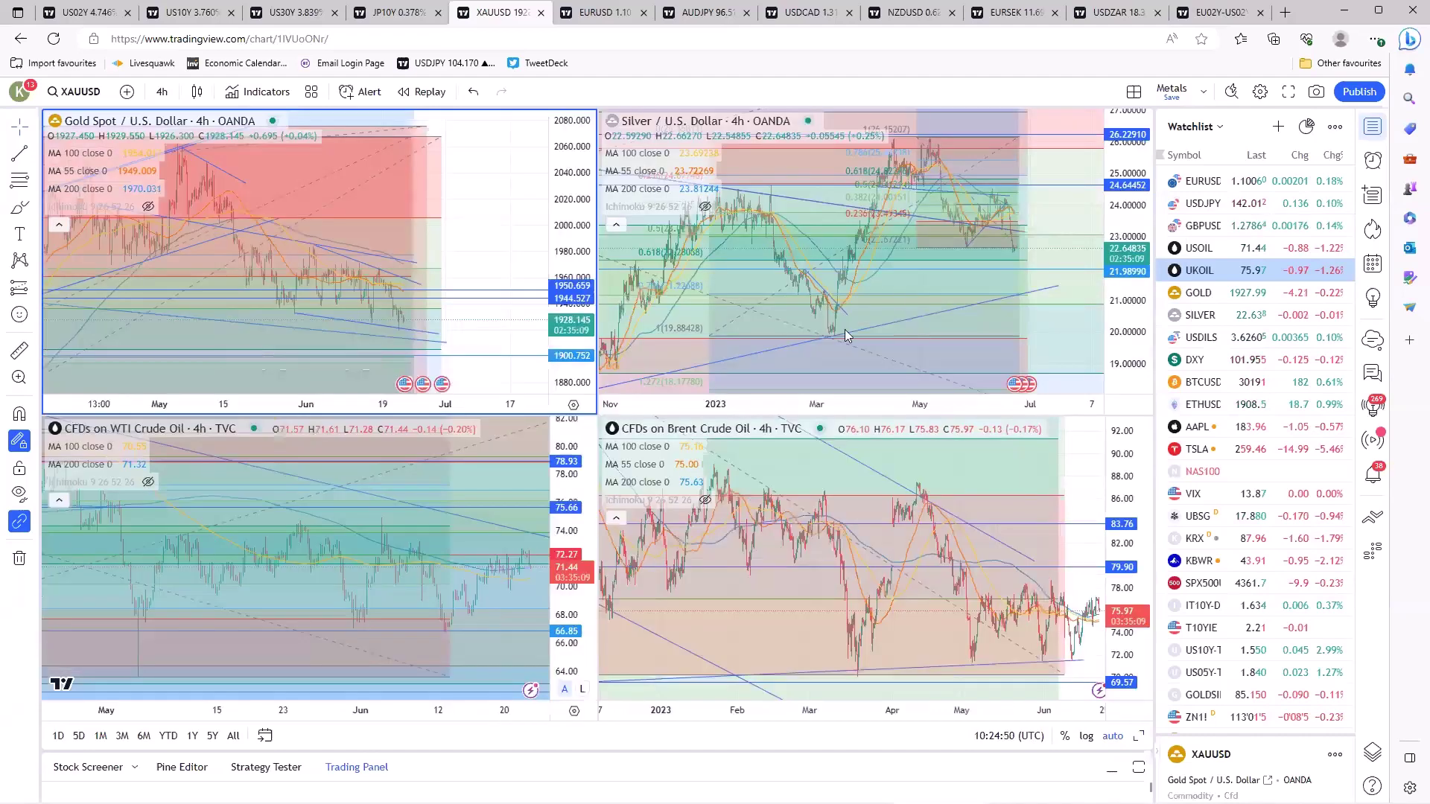
click(842, 347)
key(alt+Return)
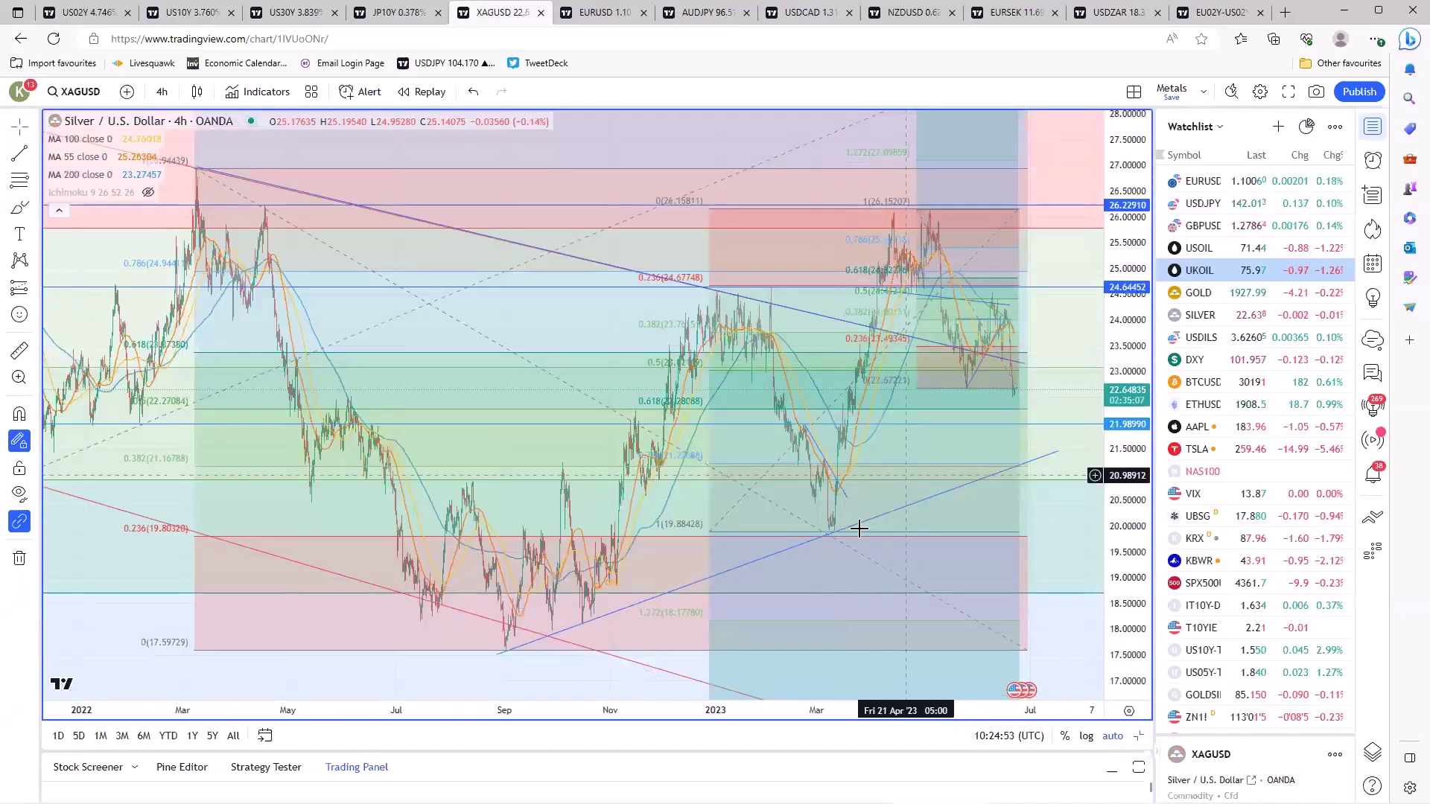
scroll(860, 530, down, 4)
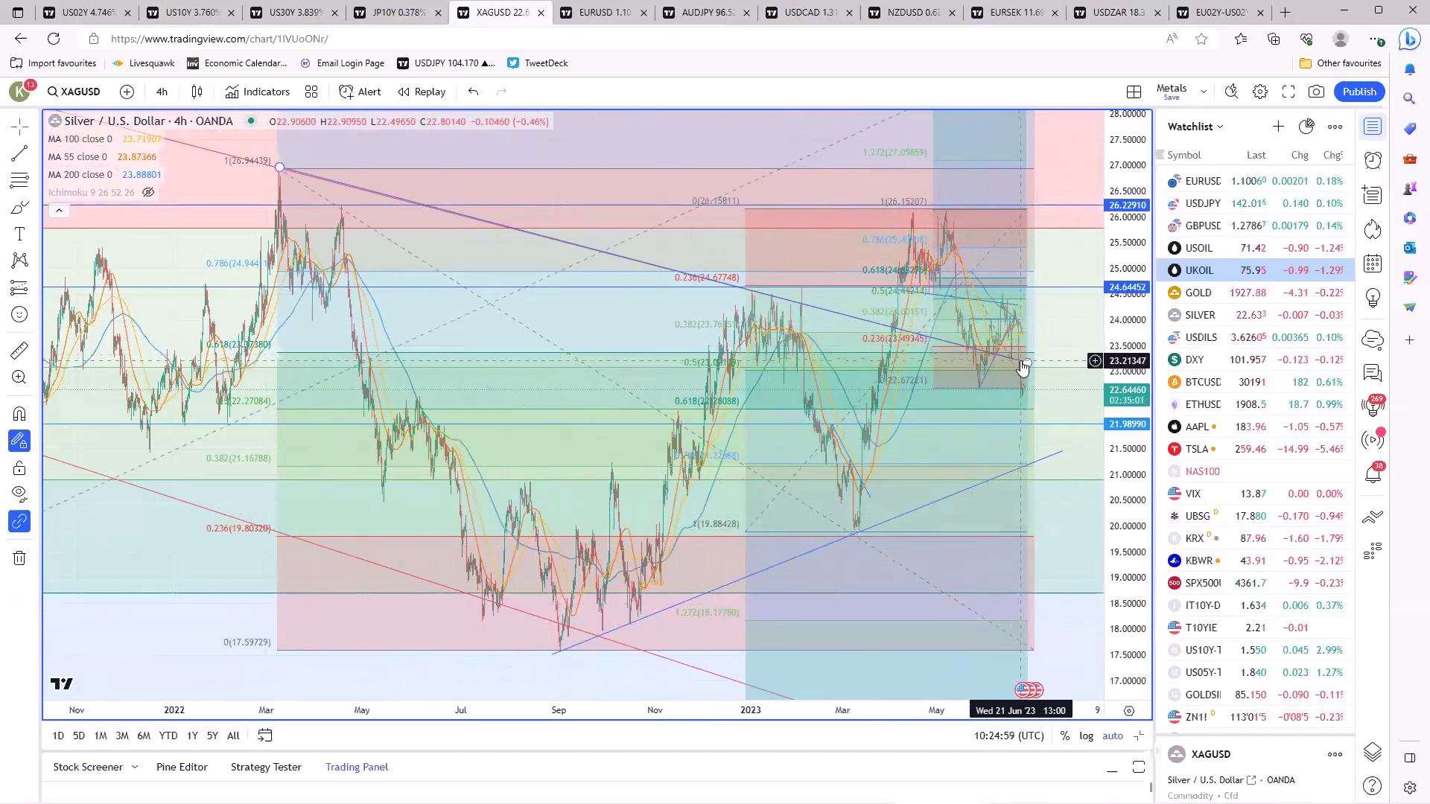
scroll(817, 398, up, 4)
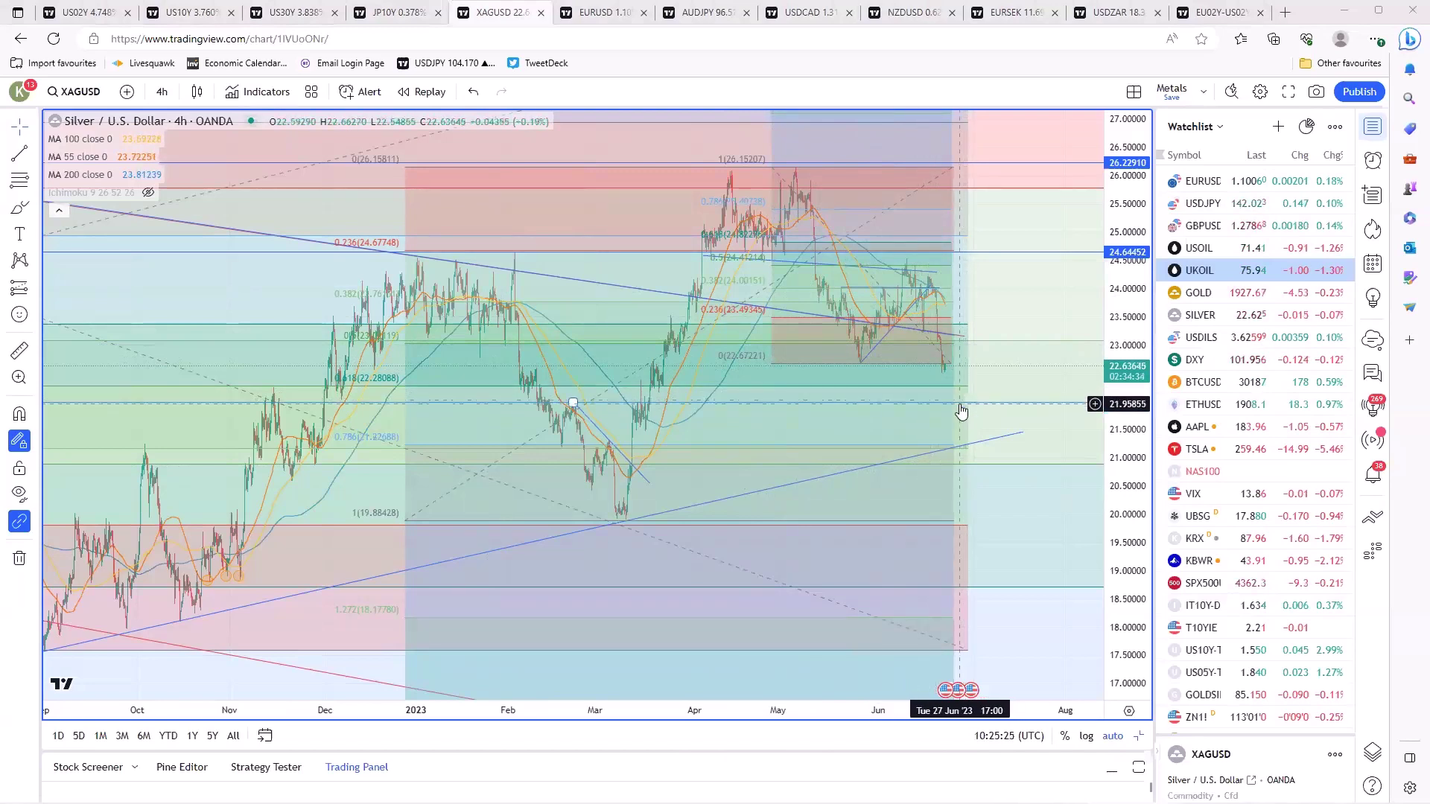
key(alt+h)
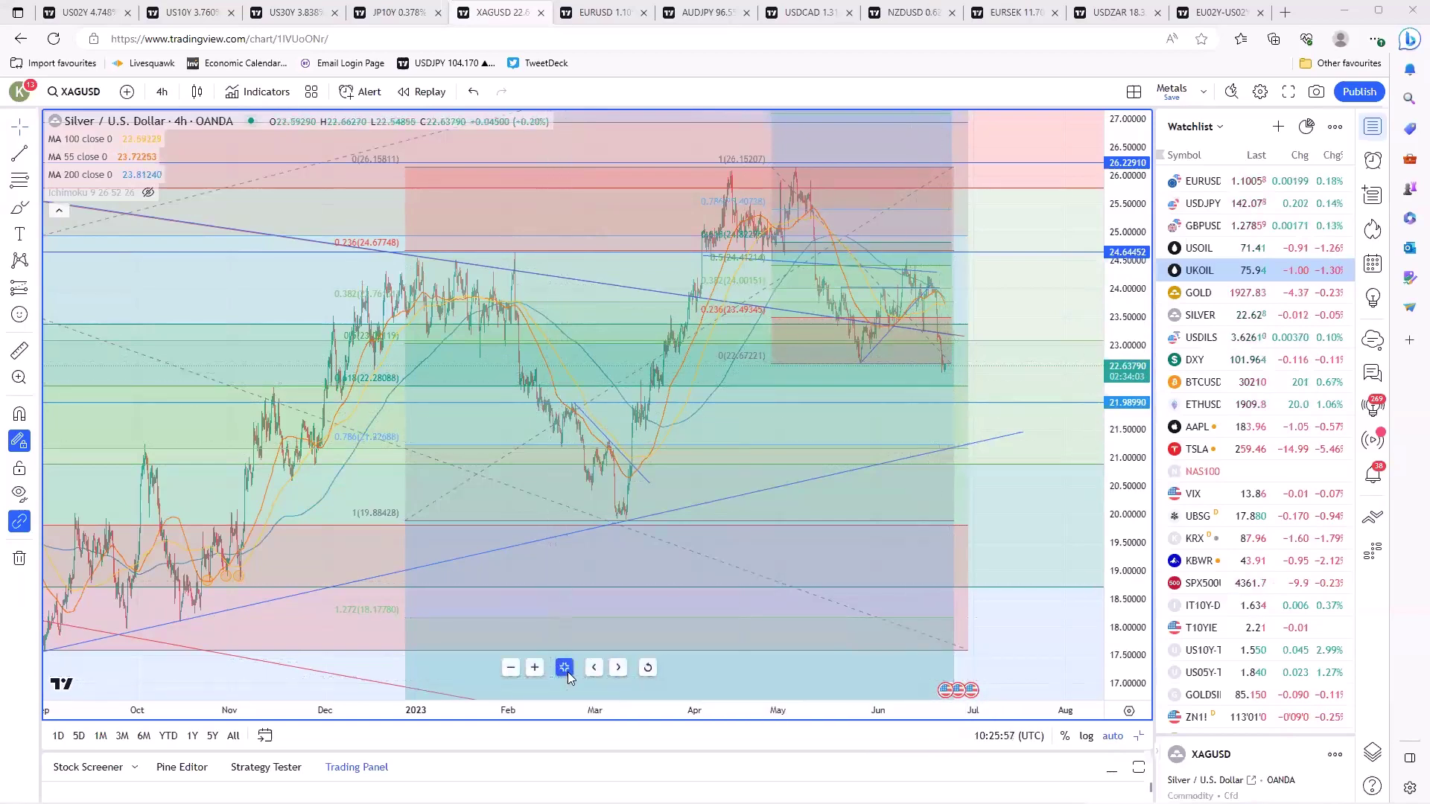
click(567, 671)
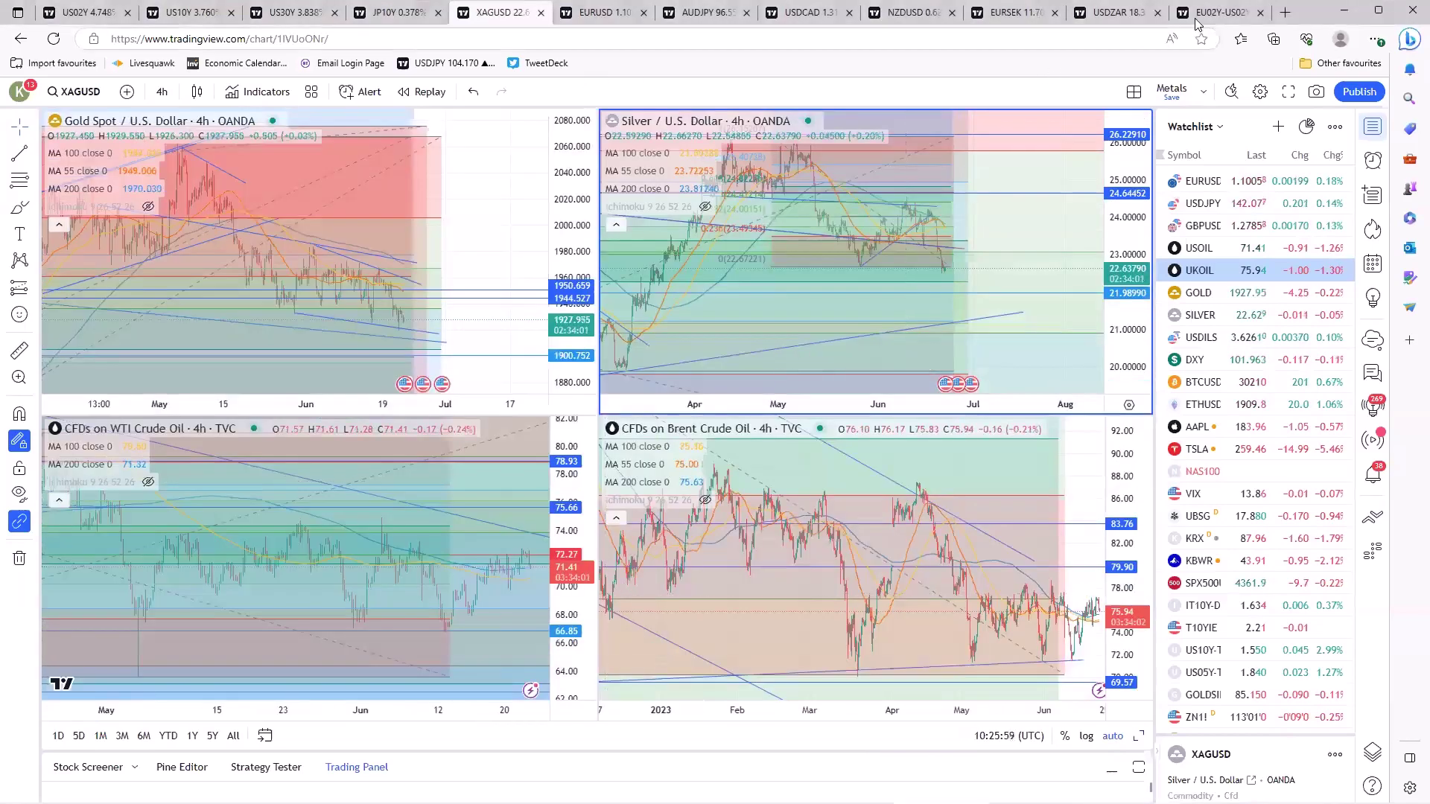
Switch to the EU02Y-US02Y spread tab, maximize its 4-hour chart and zoom the time axis
click(1196, 22)
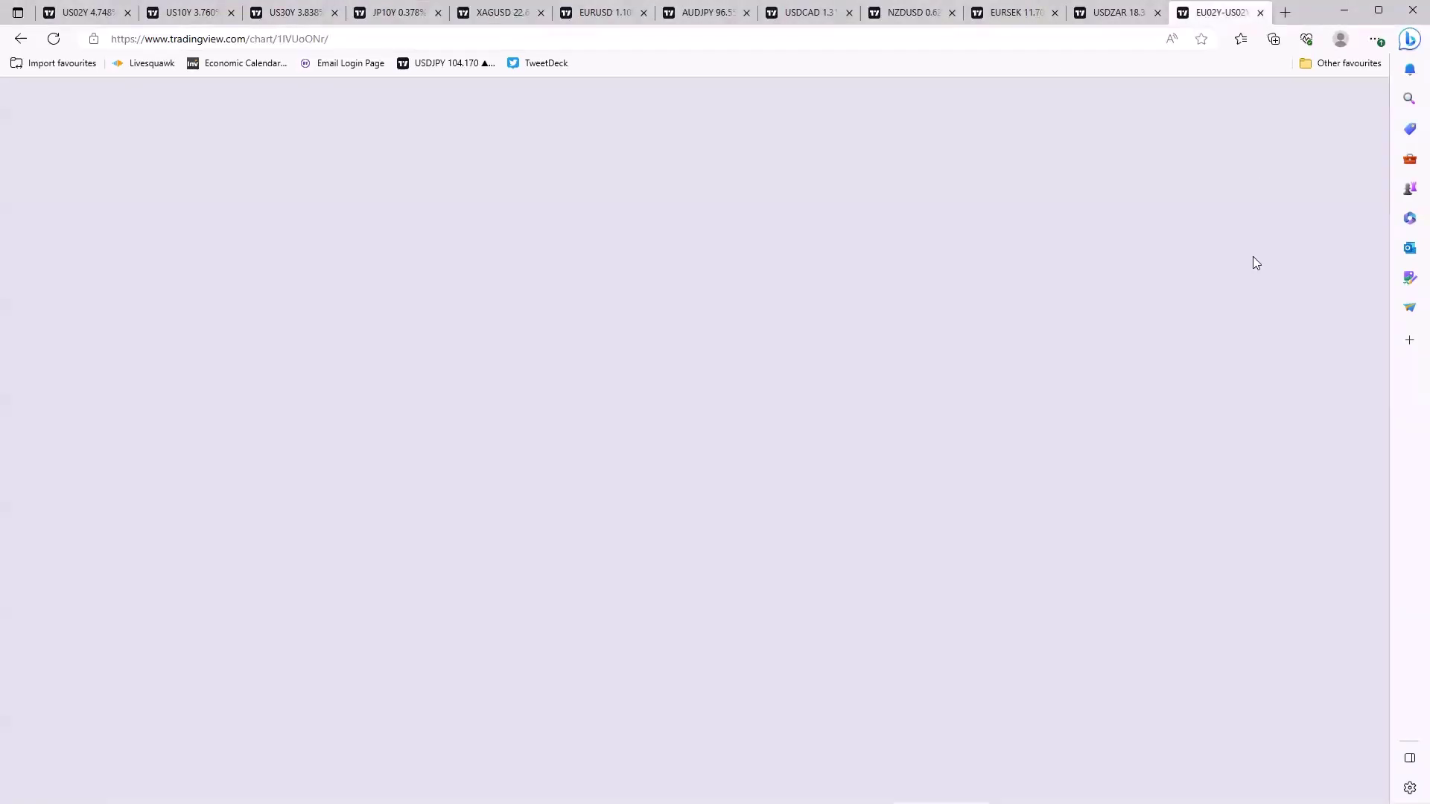
click(288, 668)
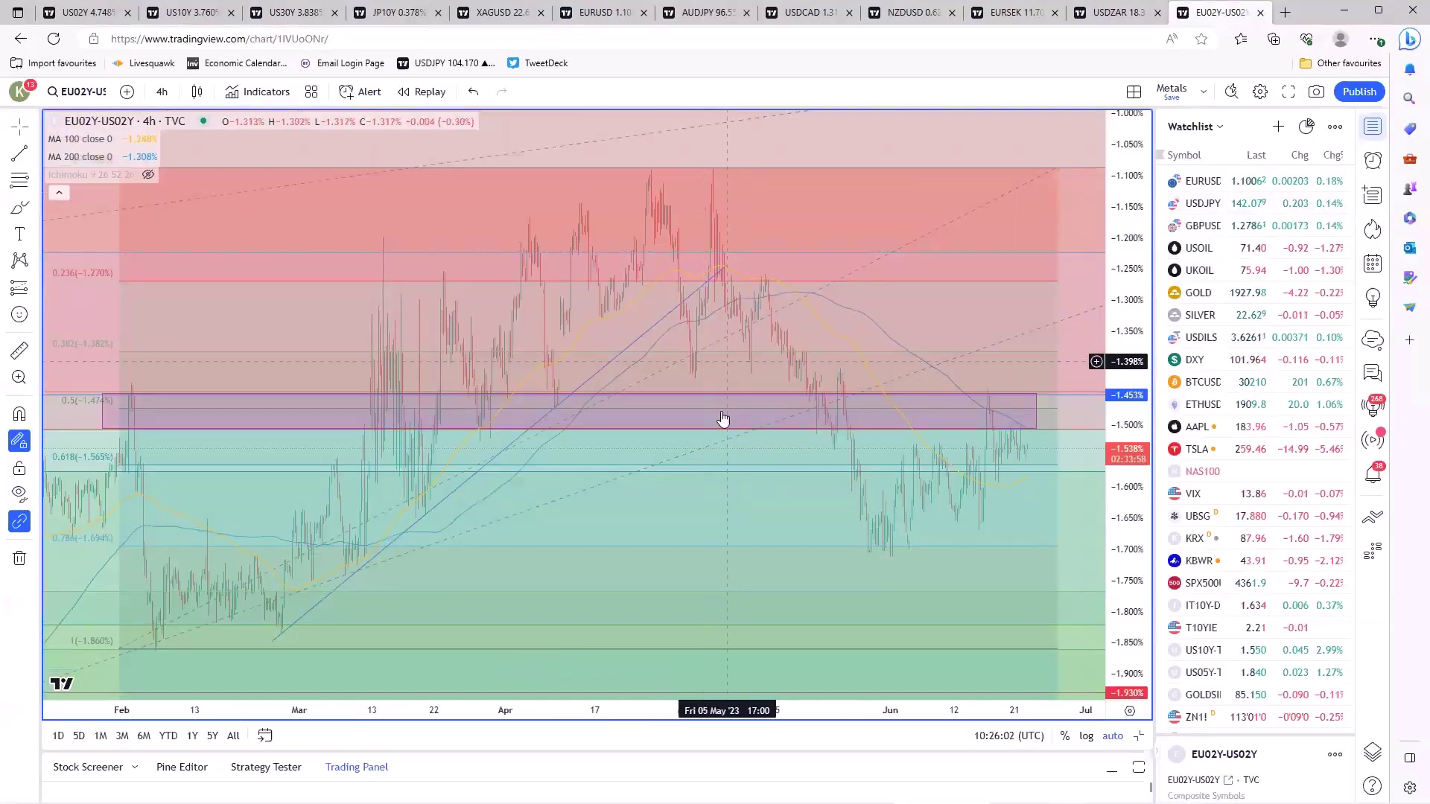
scroll(705, 522, up, 4)
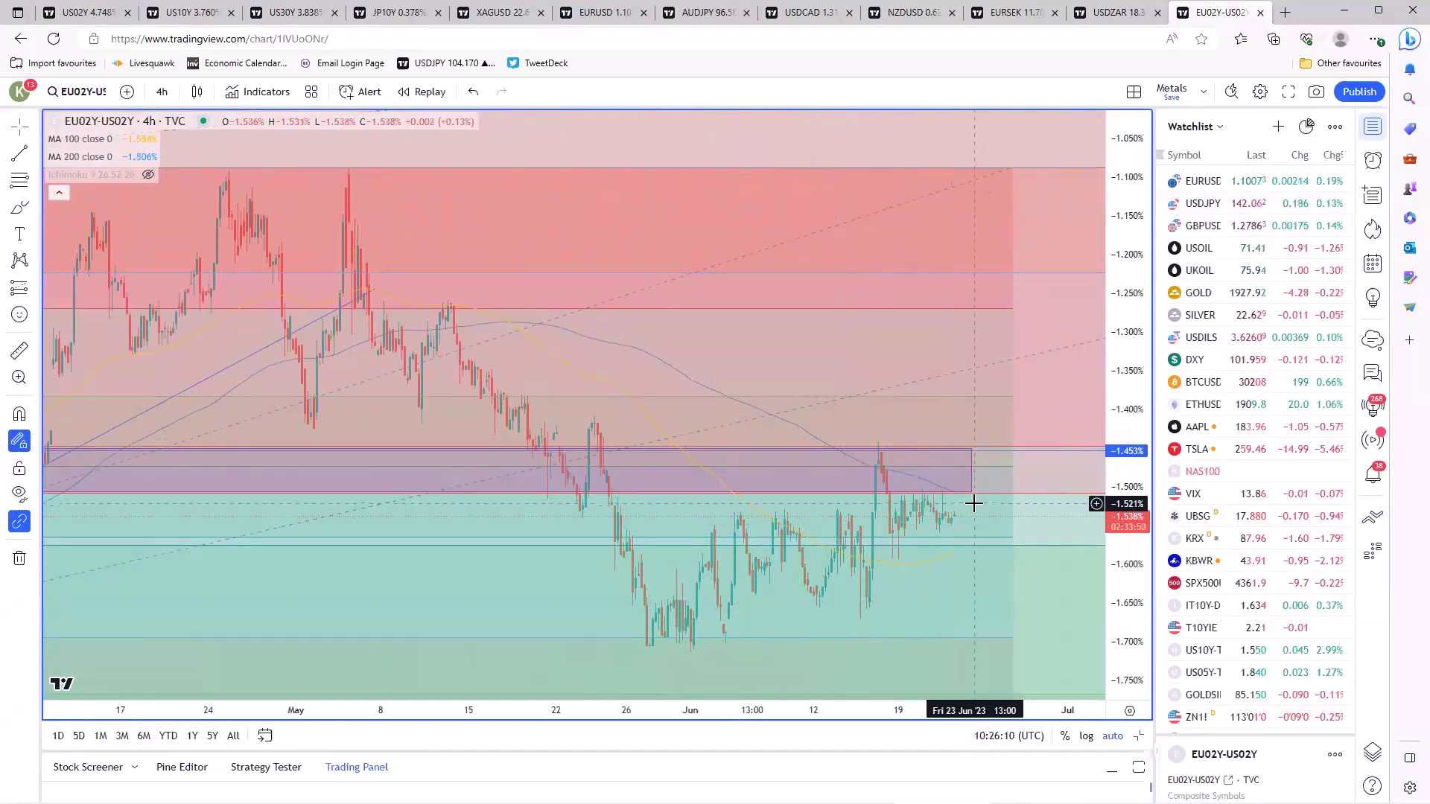
scroll(974, 504, down, 3)
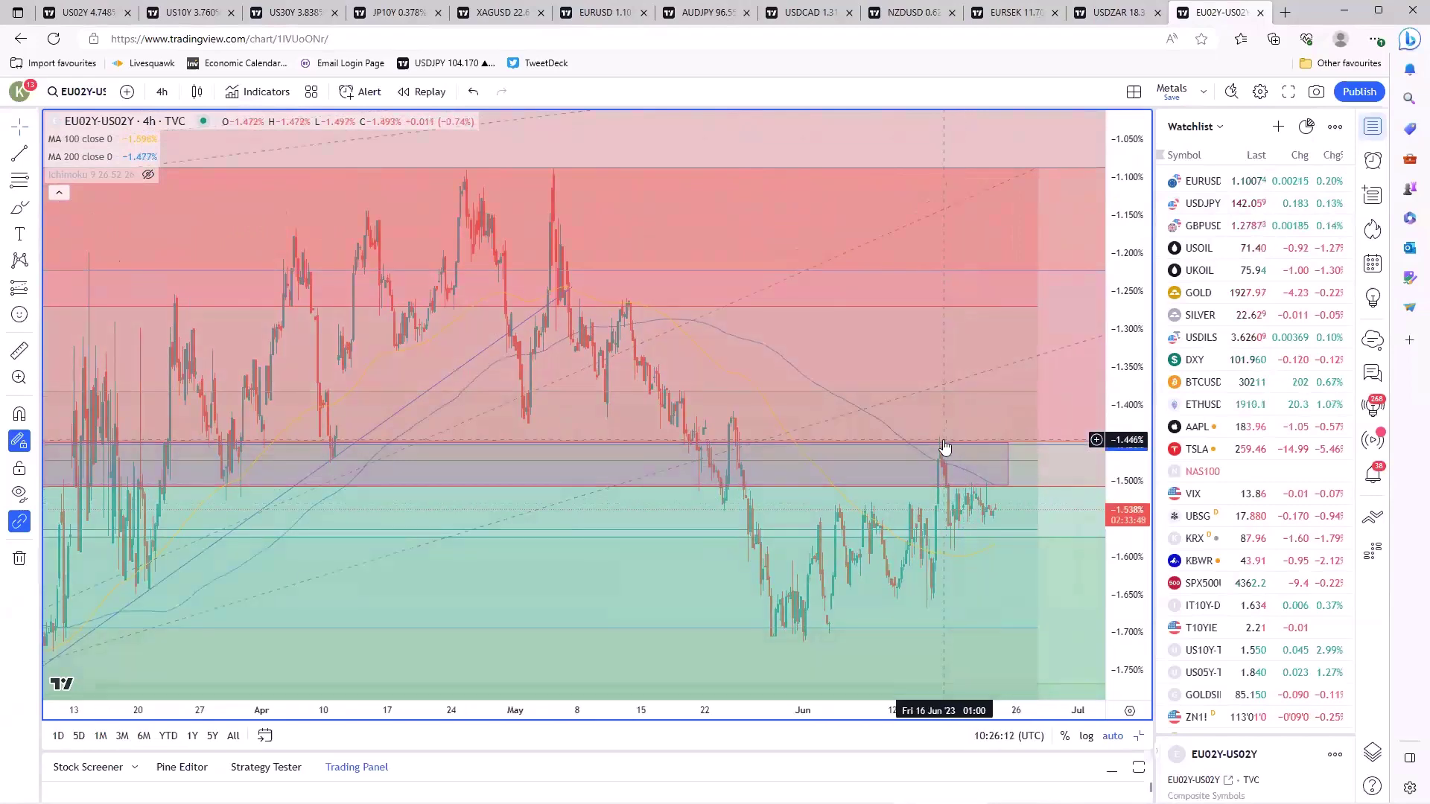
scroll(950, 528, down, 3)
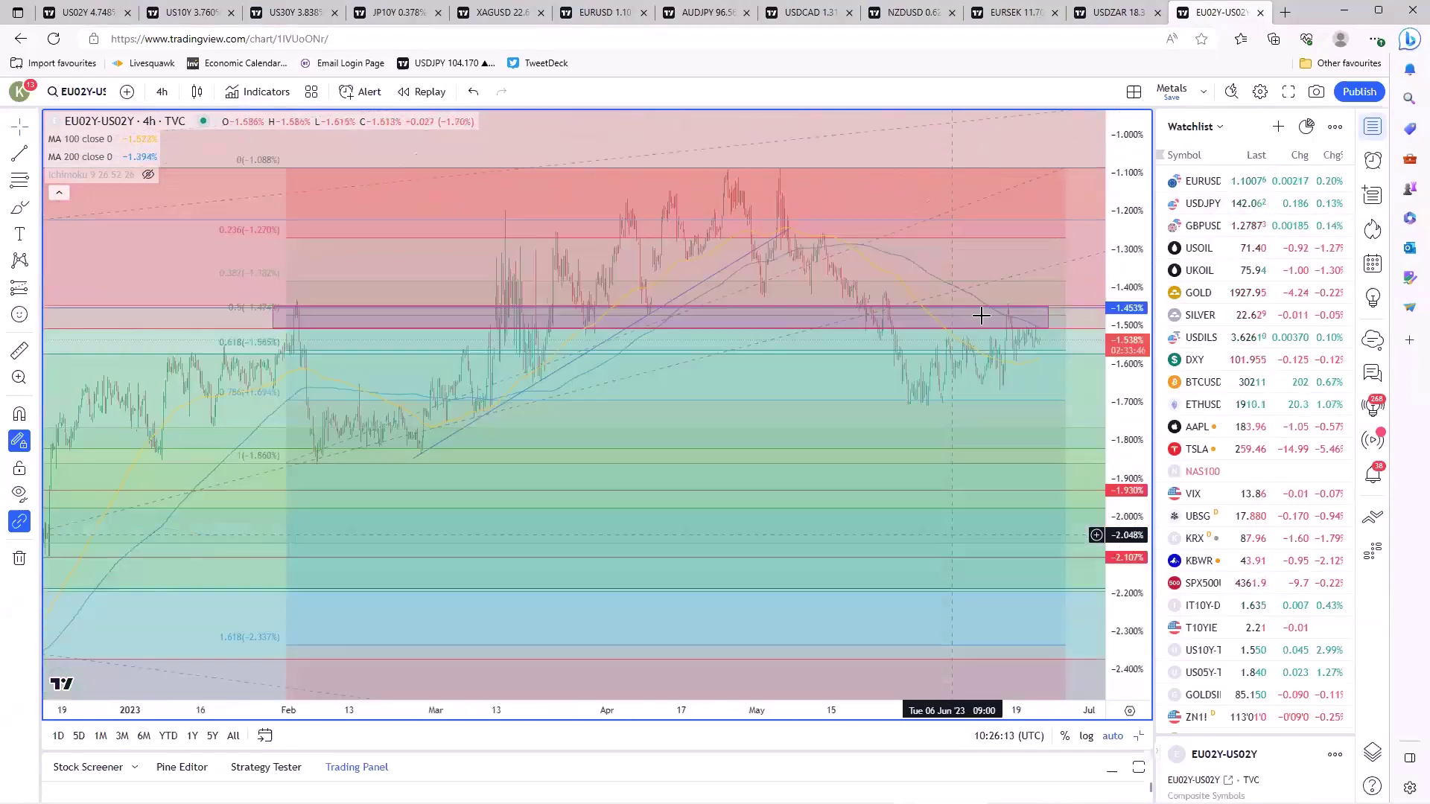
Check the rectangle around the 0.5 Fibonacci level, then restore the four-chart layout
click(1044, 314)
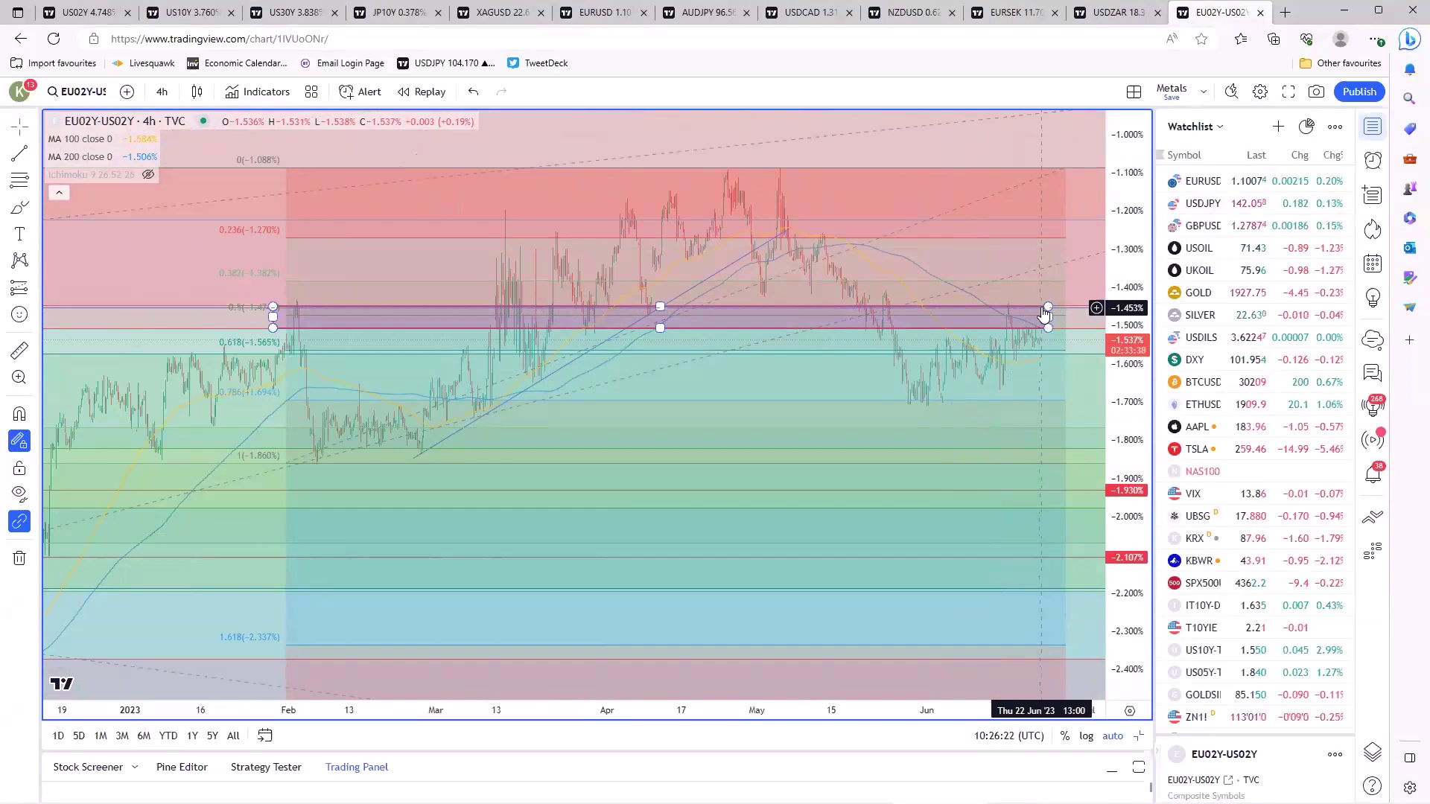
click(1048, 257)
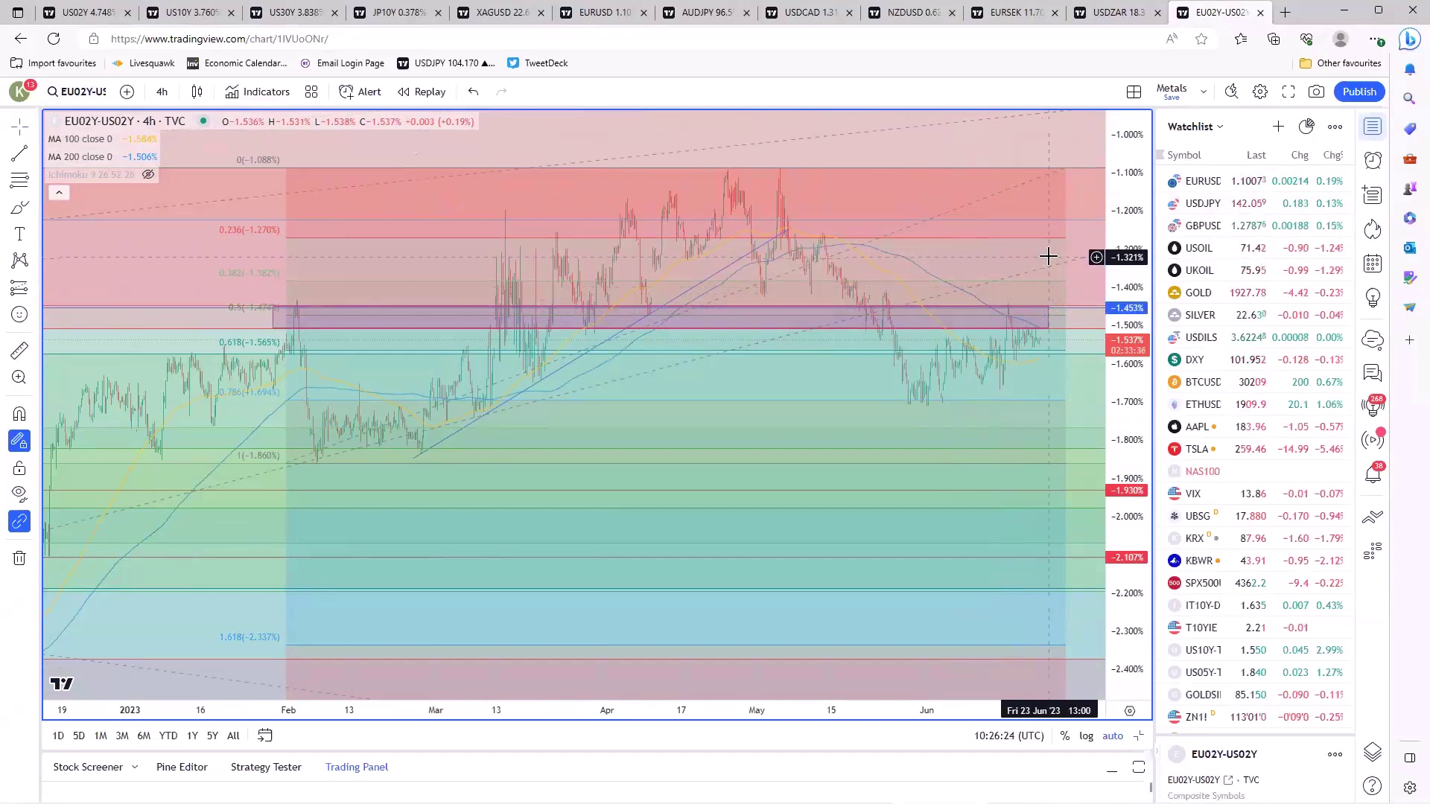
click(1047, 313)
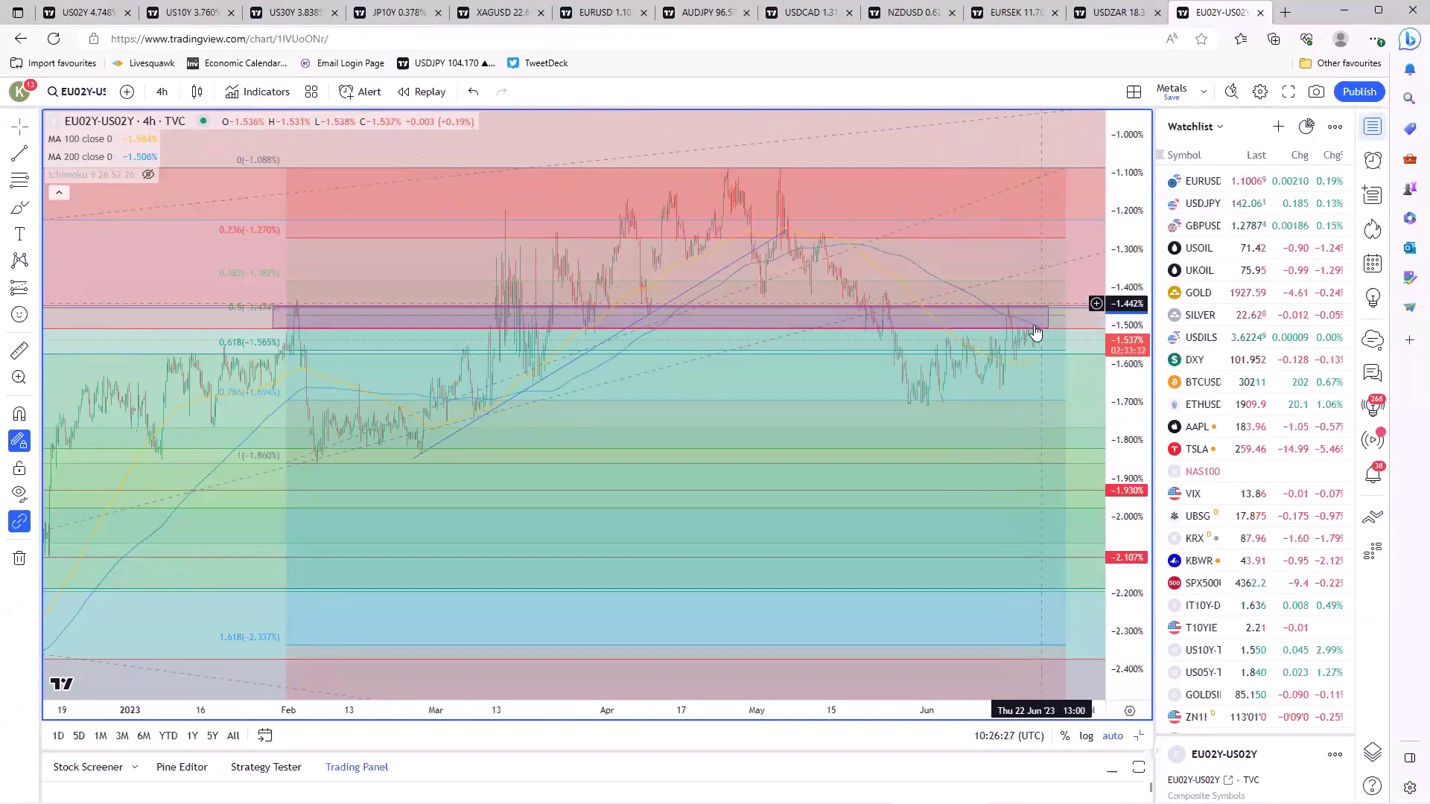
click(1047, 347)
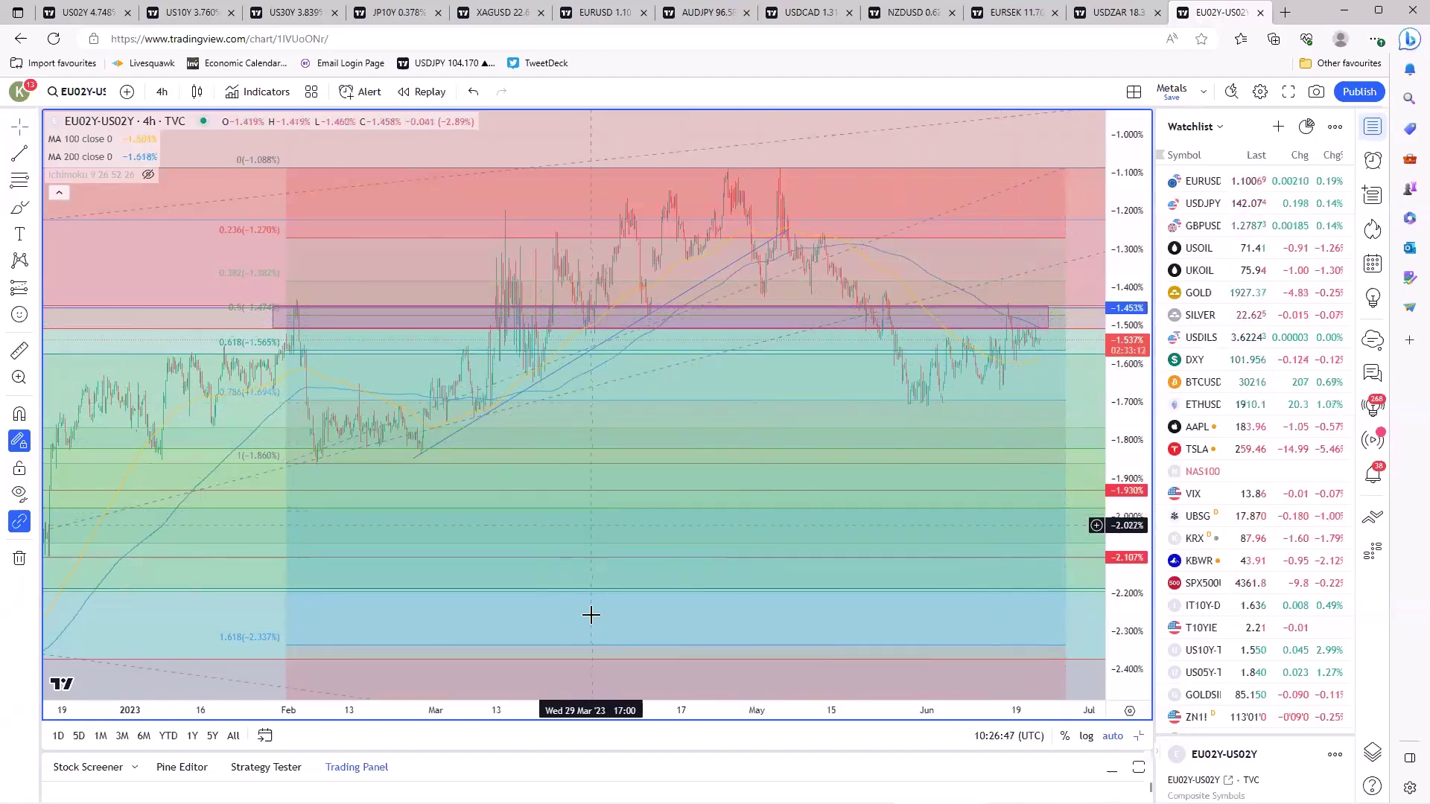
mouse_move(594, 672)
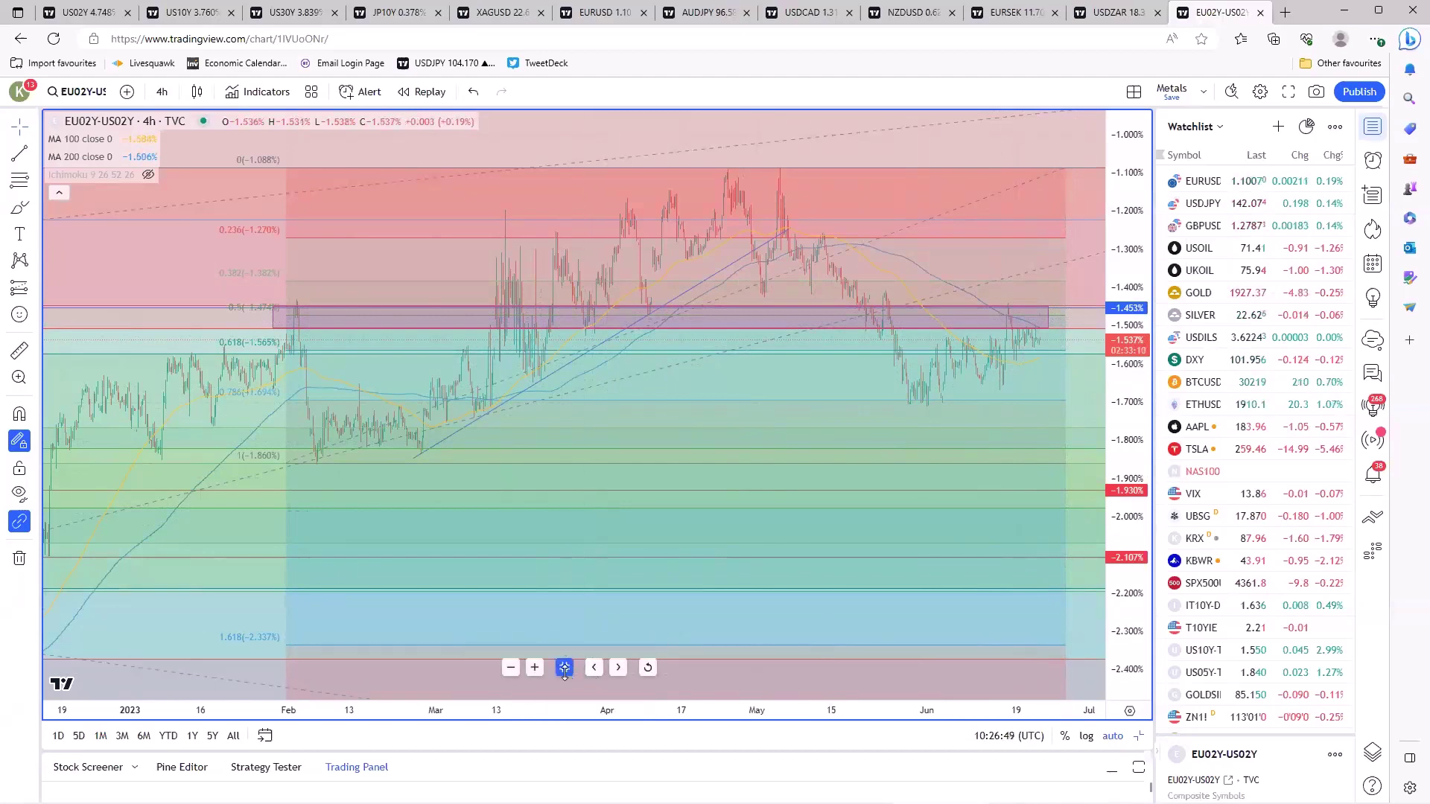
click(565, 668)
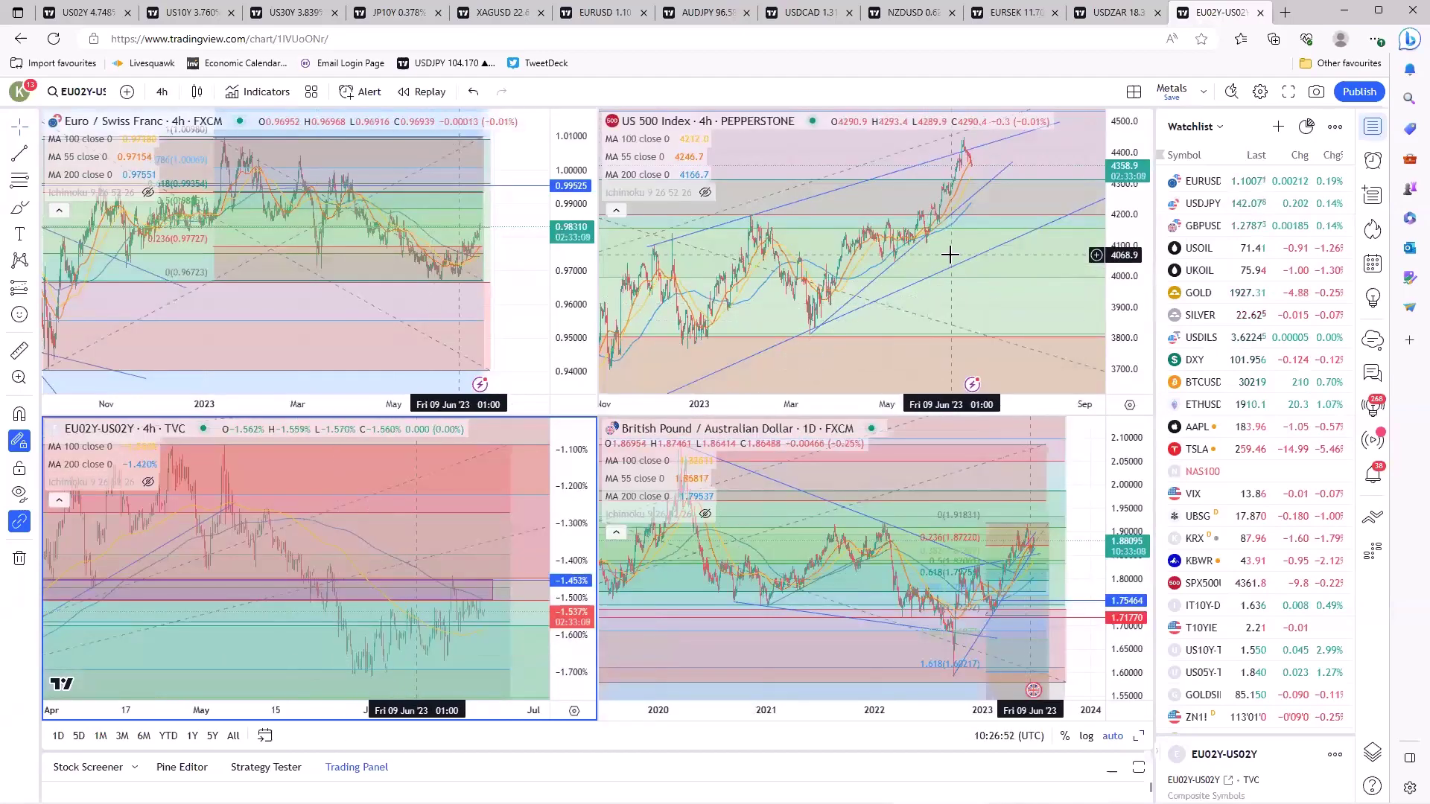